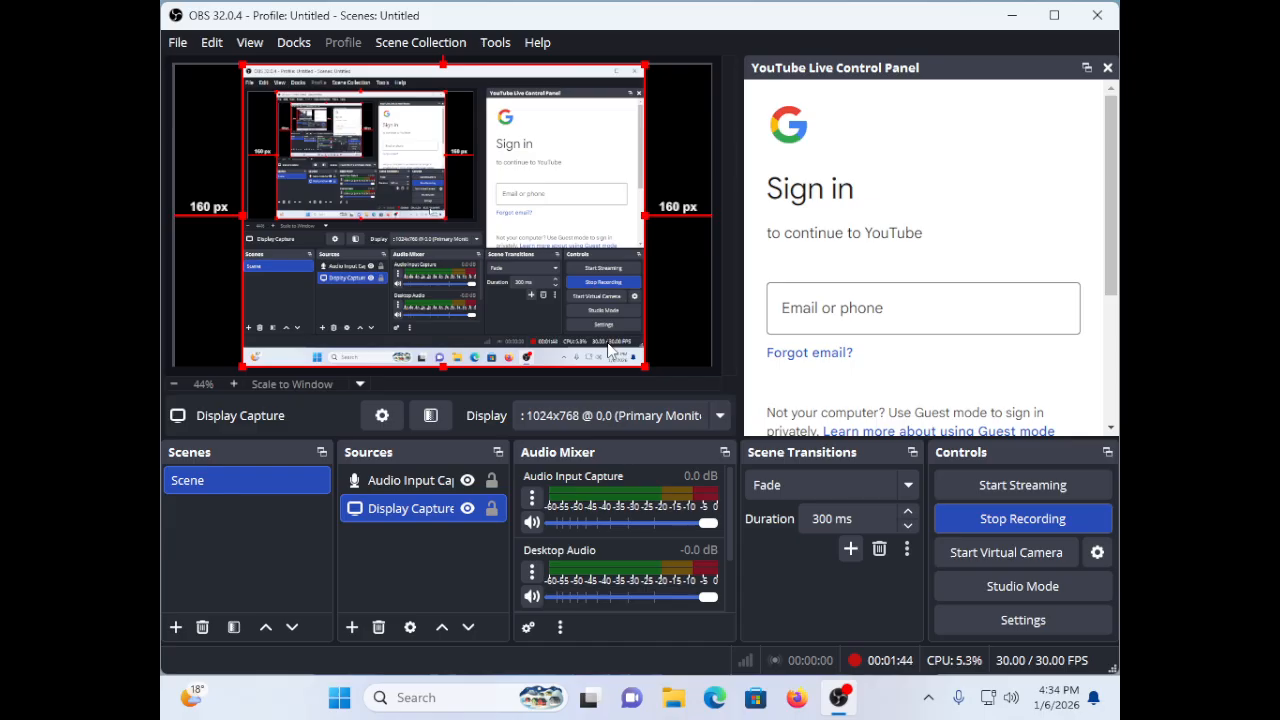
Step: Search for Audacity among the installed apps, launch it and switch to its empty project window
key(super)
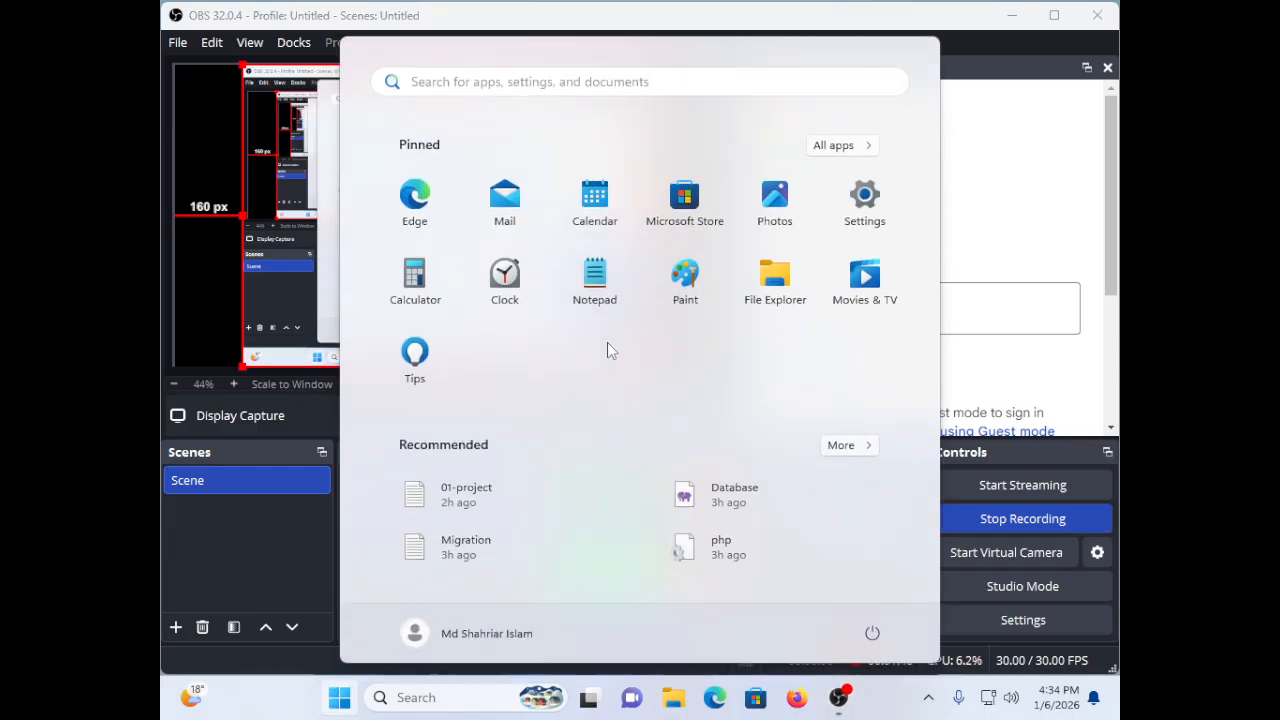
text(a)
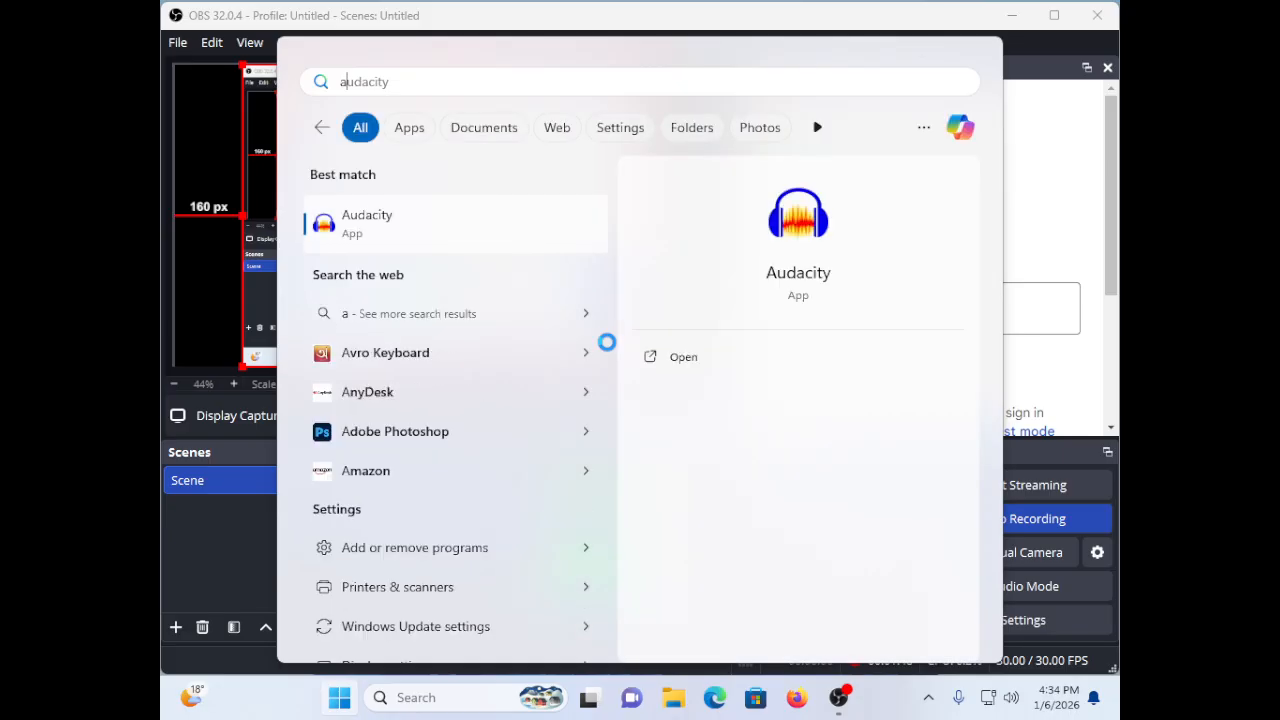
key(Return)
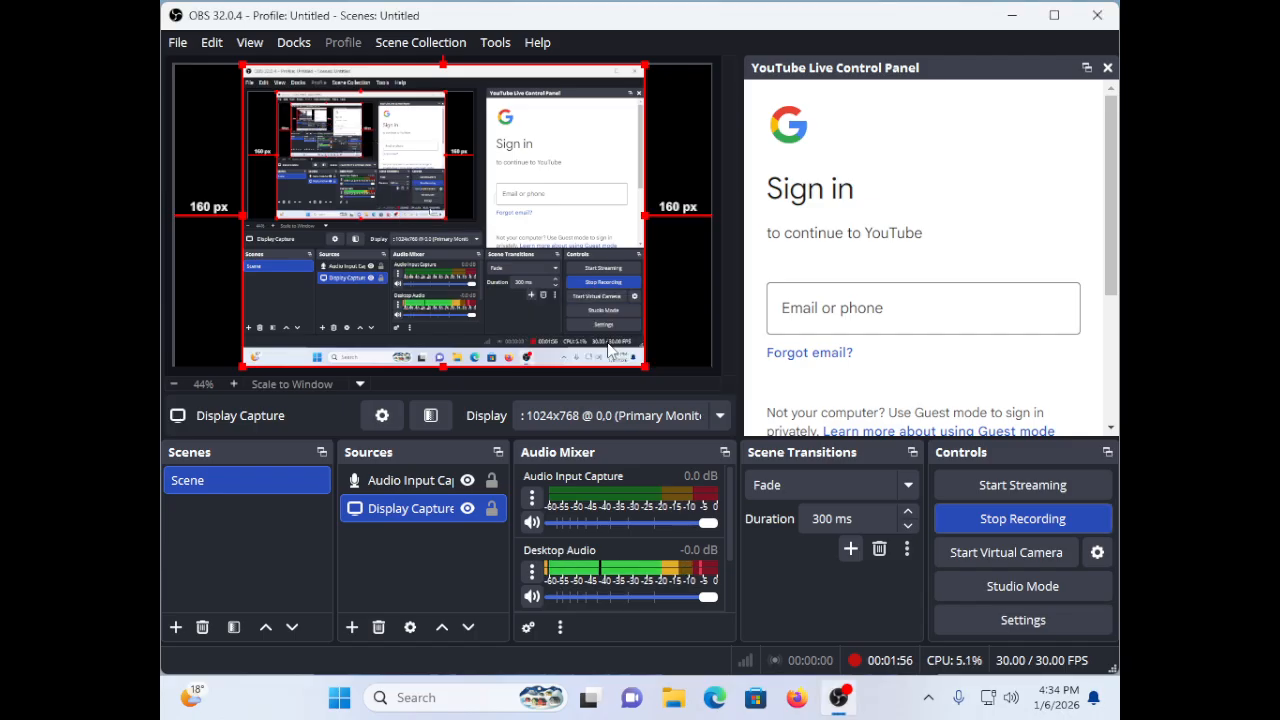
key(super)
key(super)
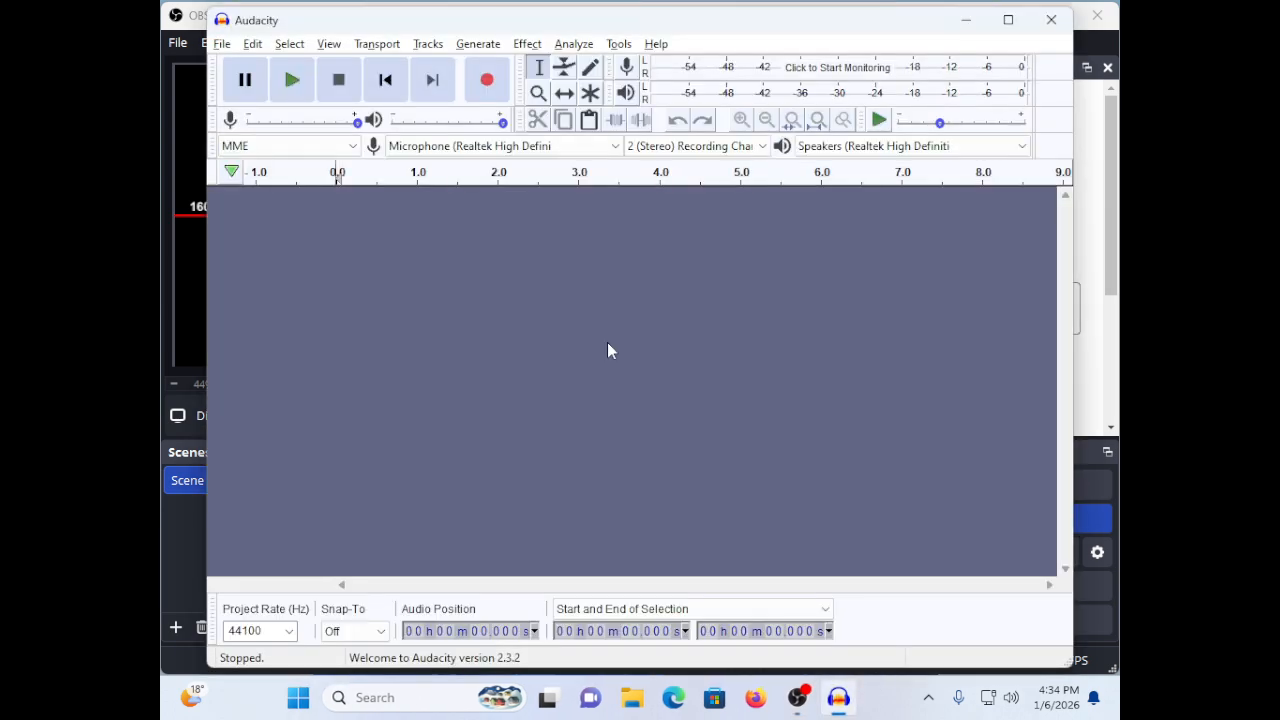
key(alt+Tab)
key(alt+Tab)
Step: Bring up the dialog for opening an audio file and move the focus to its file list
key(alt+f)
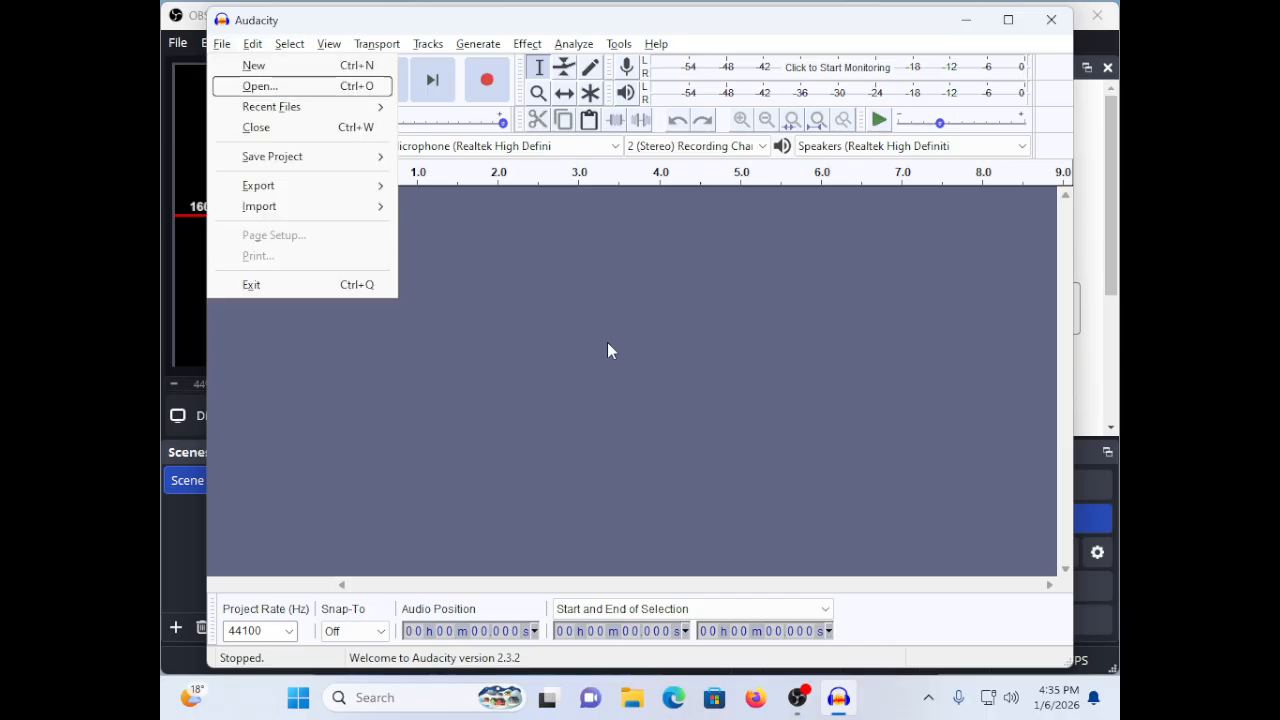
key(Down)
key(Up)
key(Escape)
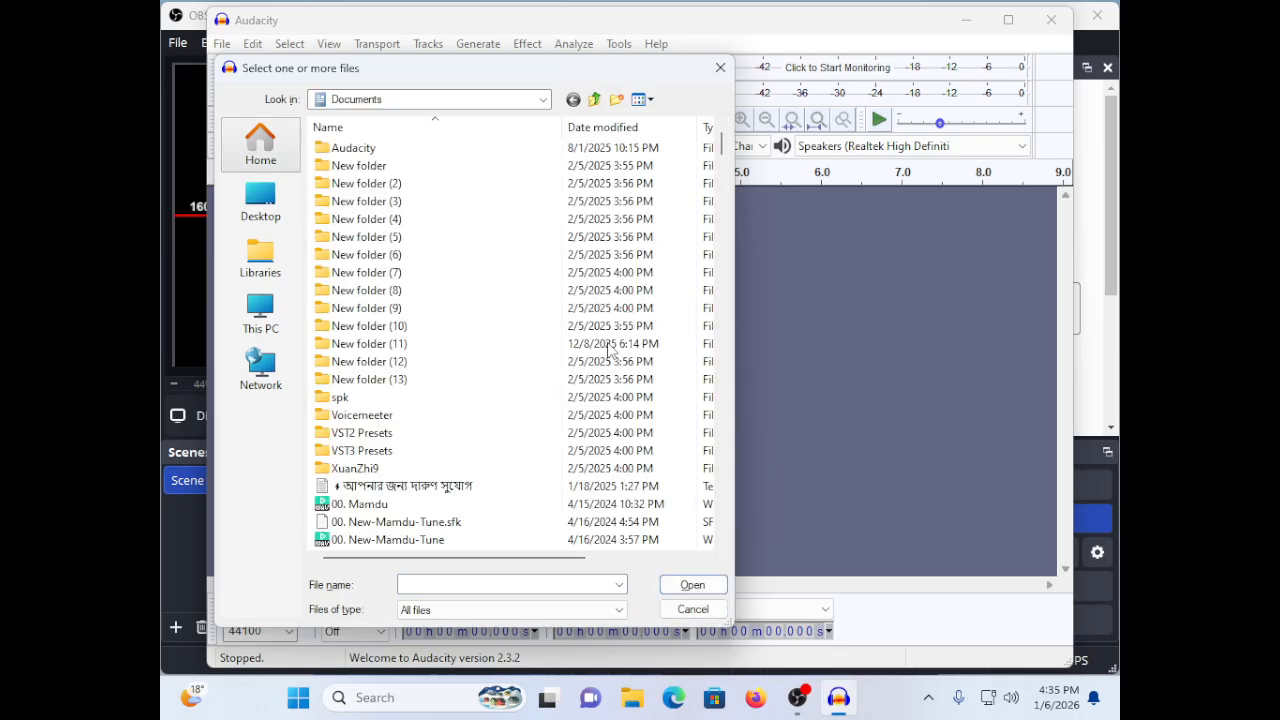
key(Tab)
key(Tab)
key(Tab)
key(Tab)
key(shift+Tab)
key(Tab)
key(Tab)
key(Tab)
key(Tab)
key(Tab)
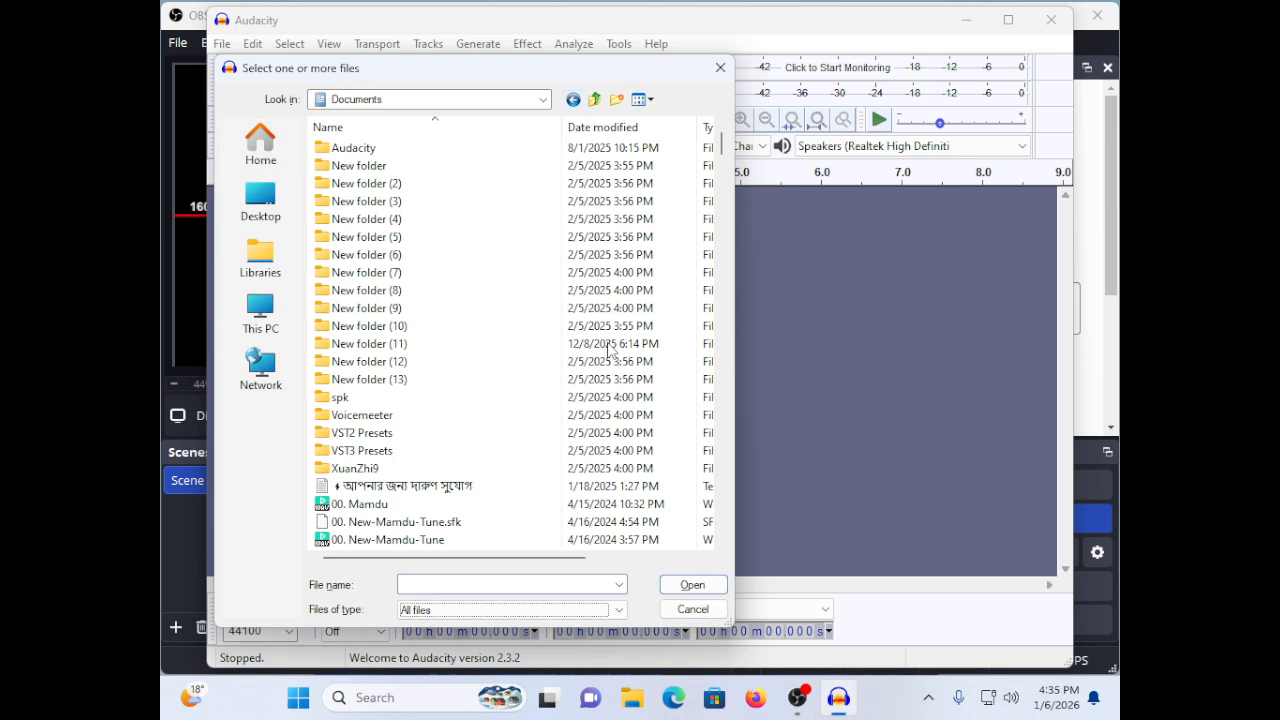
key(Tab)
key(Tab)
key(Tab)
key(Tab)
key(Tab)
key(Tab)
key(Tab)
Step: Go up from the current folder to the Desktop level and open the Documents folder there
key(BackSpace)
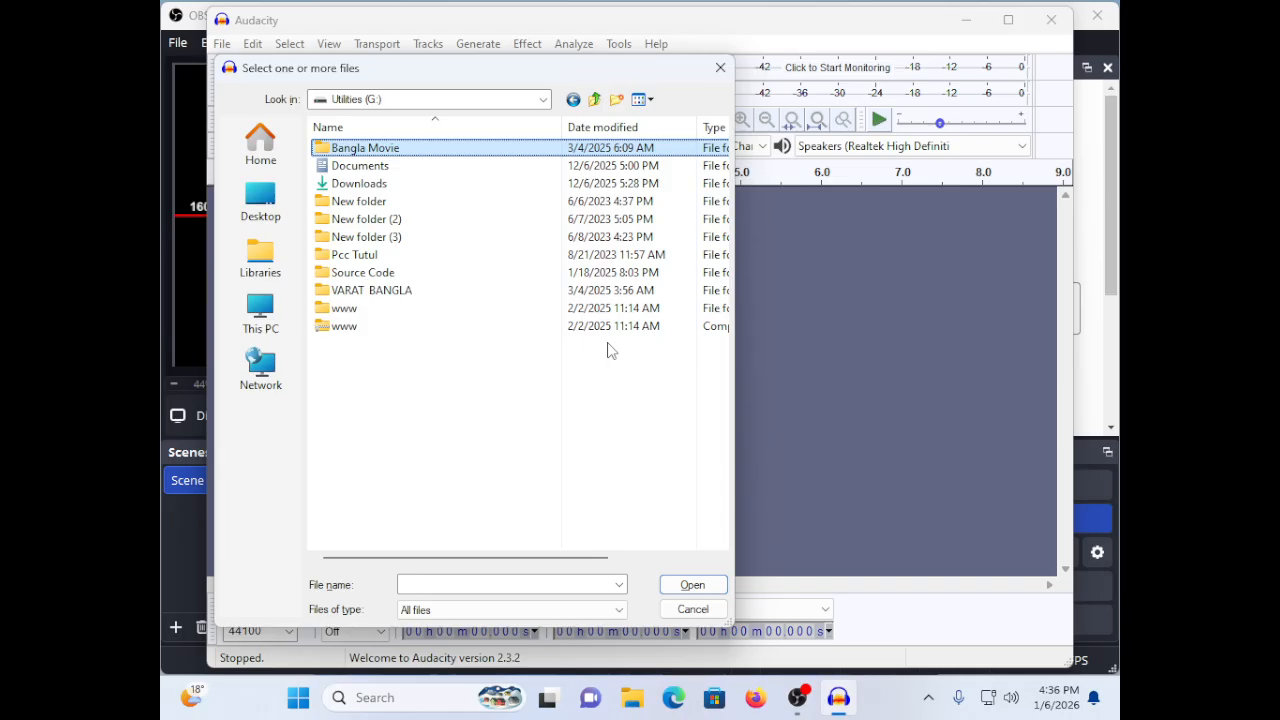
key(BackSpace)
key(BackSpace)
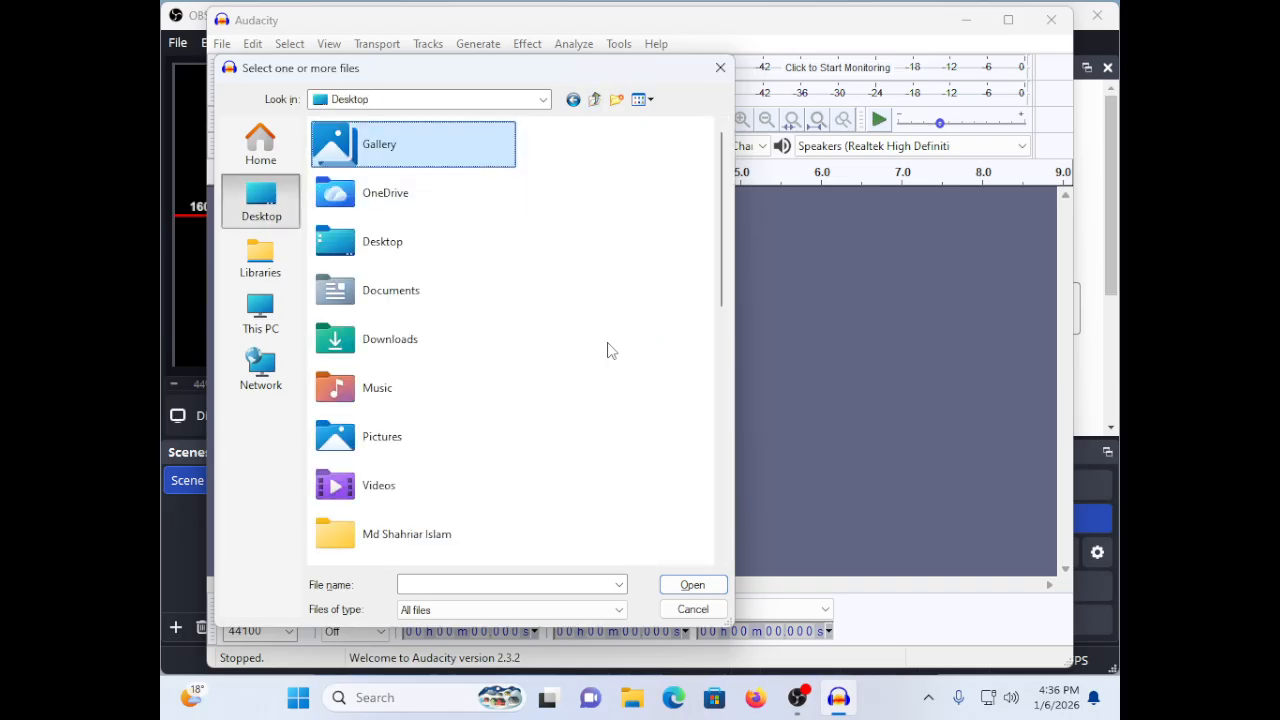
key(Down)
key(Down)
key(Down)
key(Down)
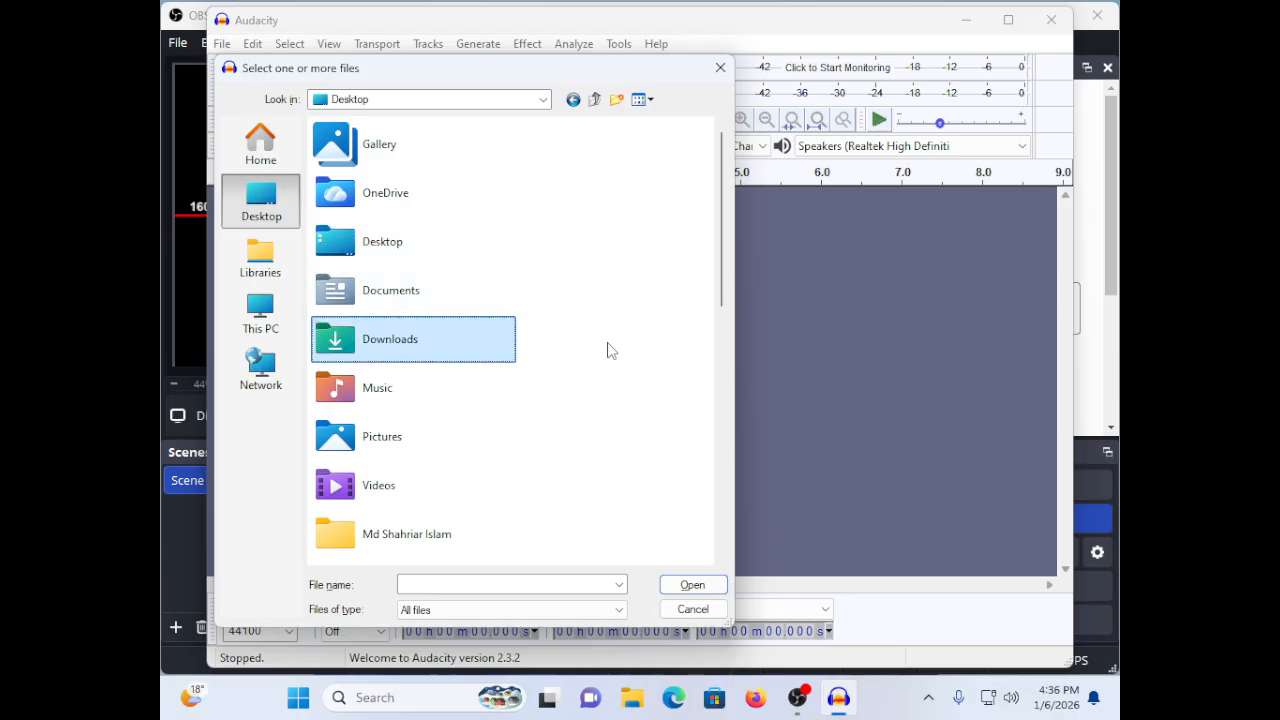
key(Up)
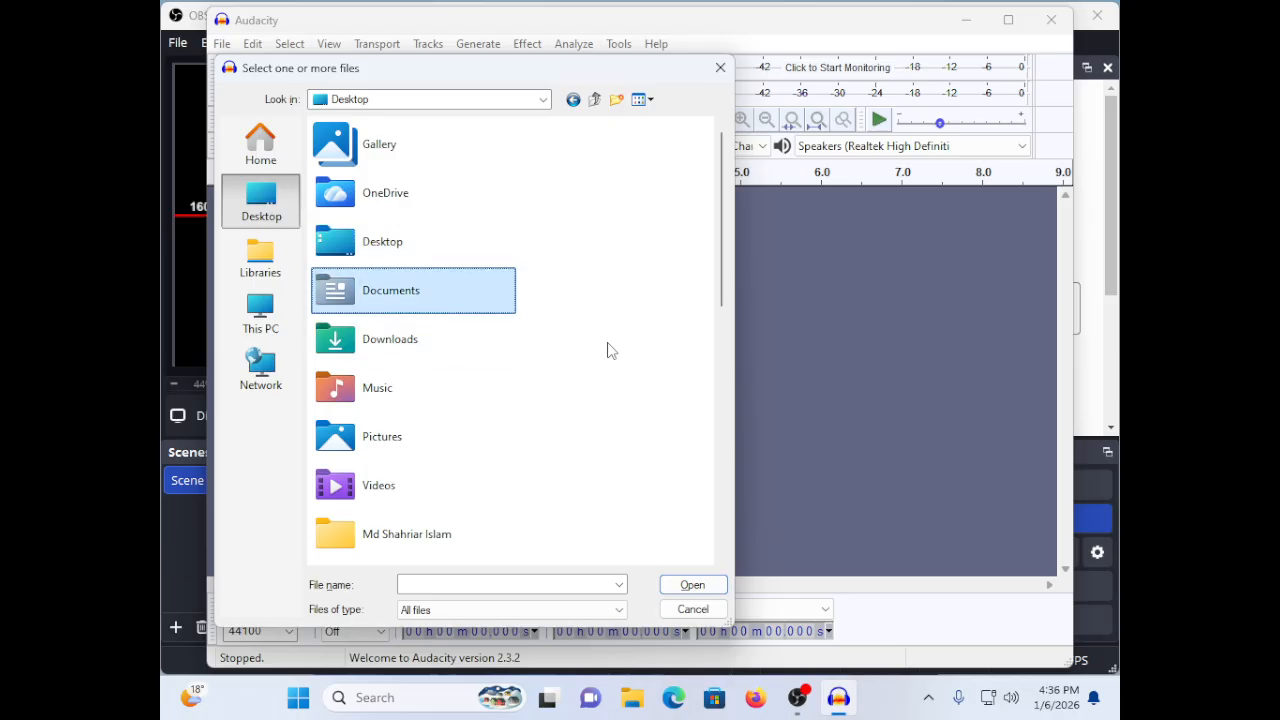
key(Return)
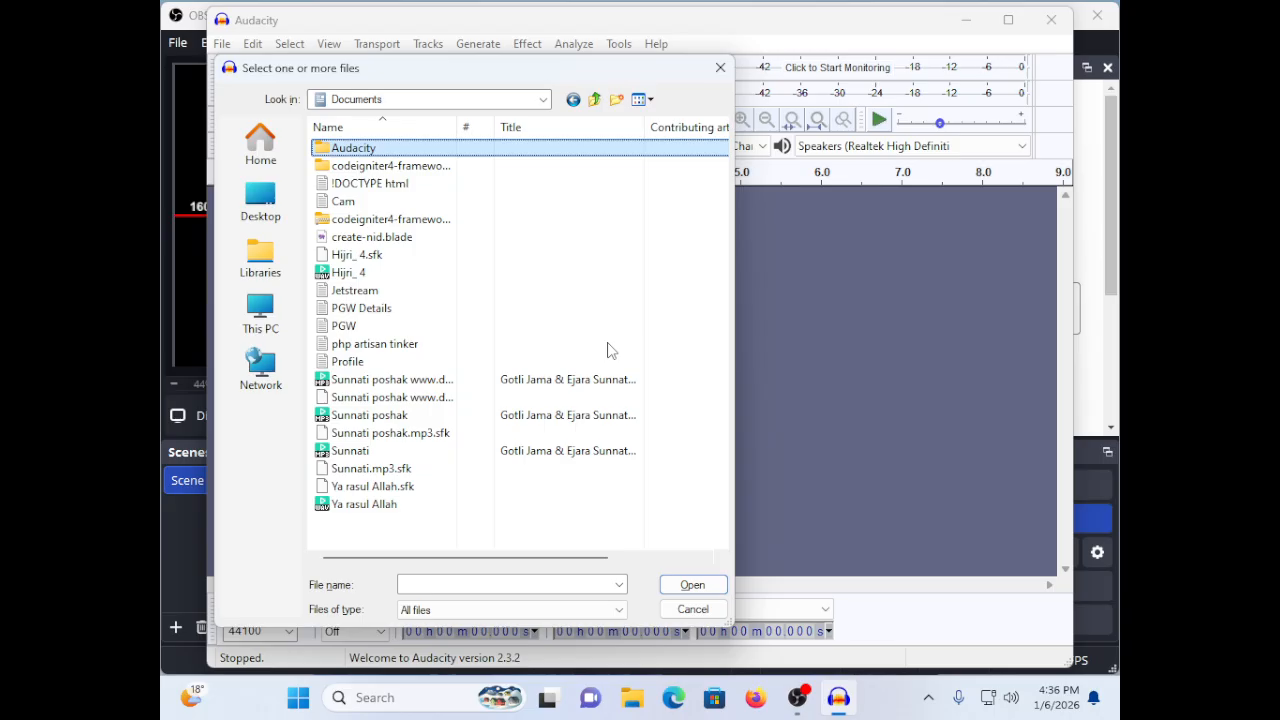
Step: Open the Ya rasul Allah audio file from the Audacity subfolder and play it
key(Return)
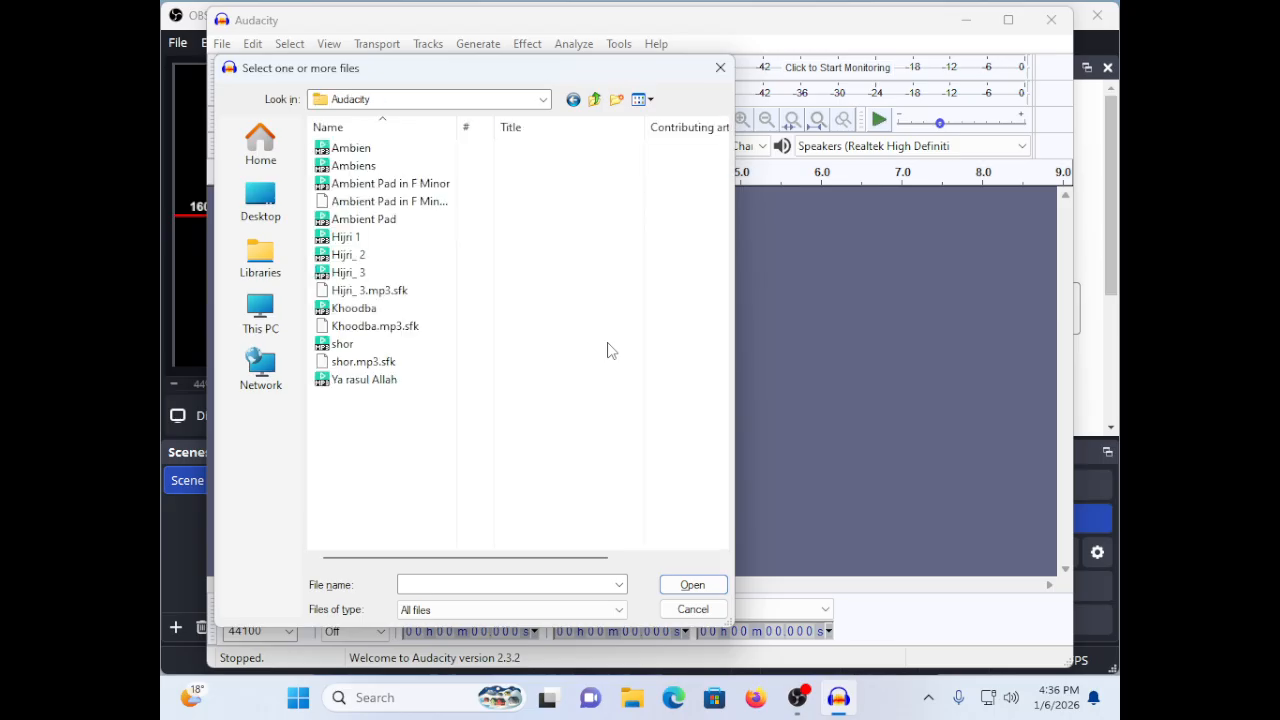
key(y)
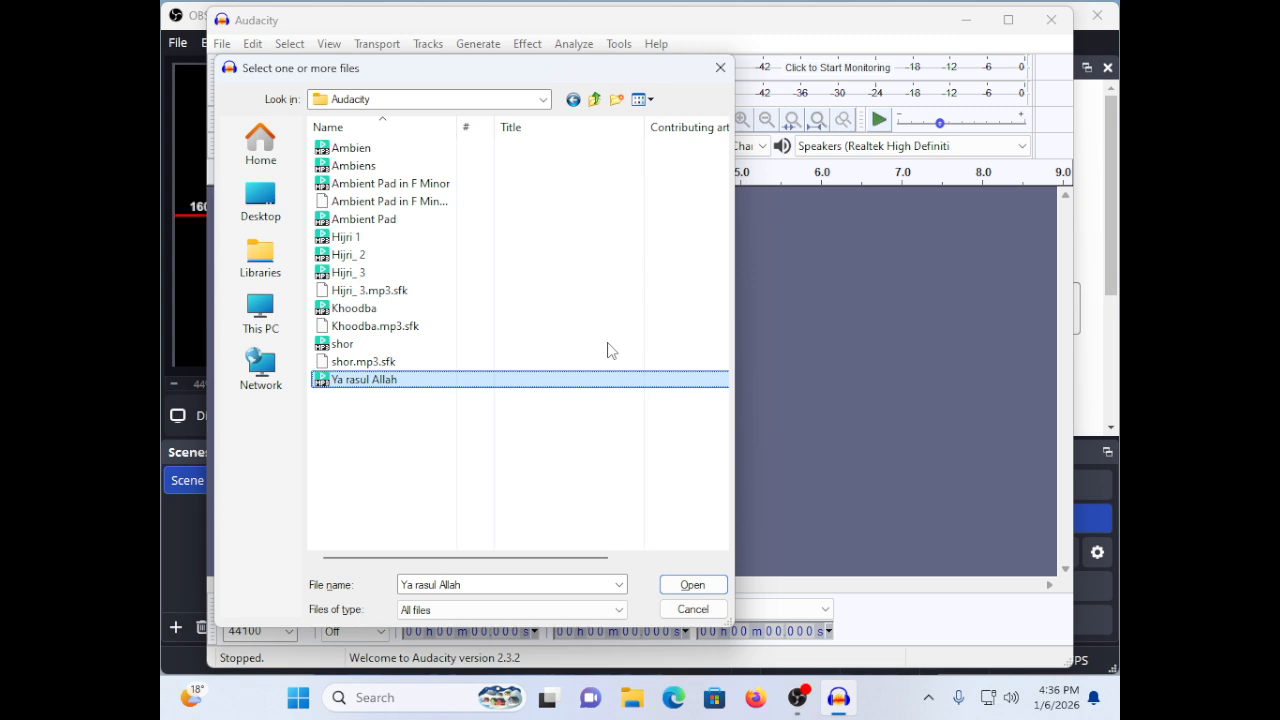
key(Return)
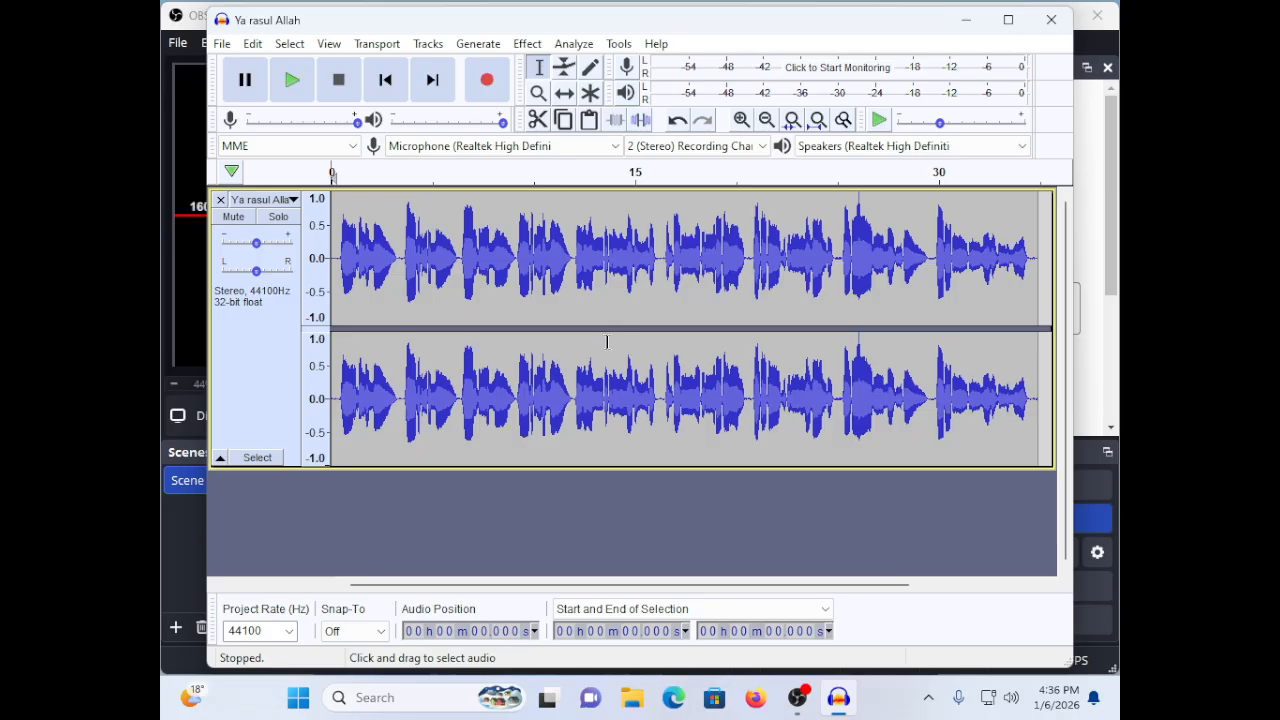
key(space)
key(alt+f)
key(Down)
key(Down)
key(Down)
key(Down)
key(Down)
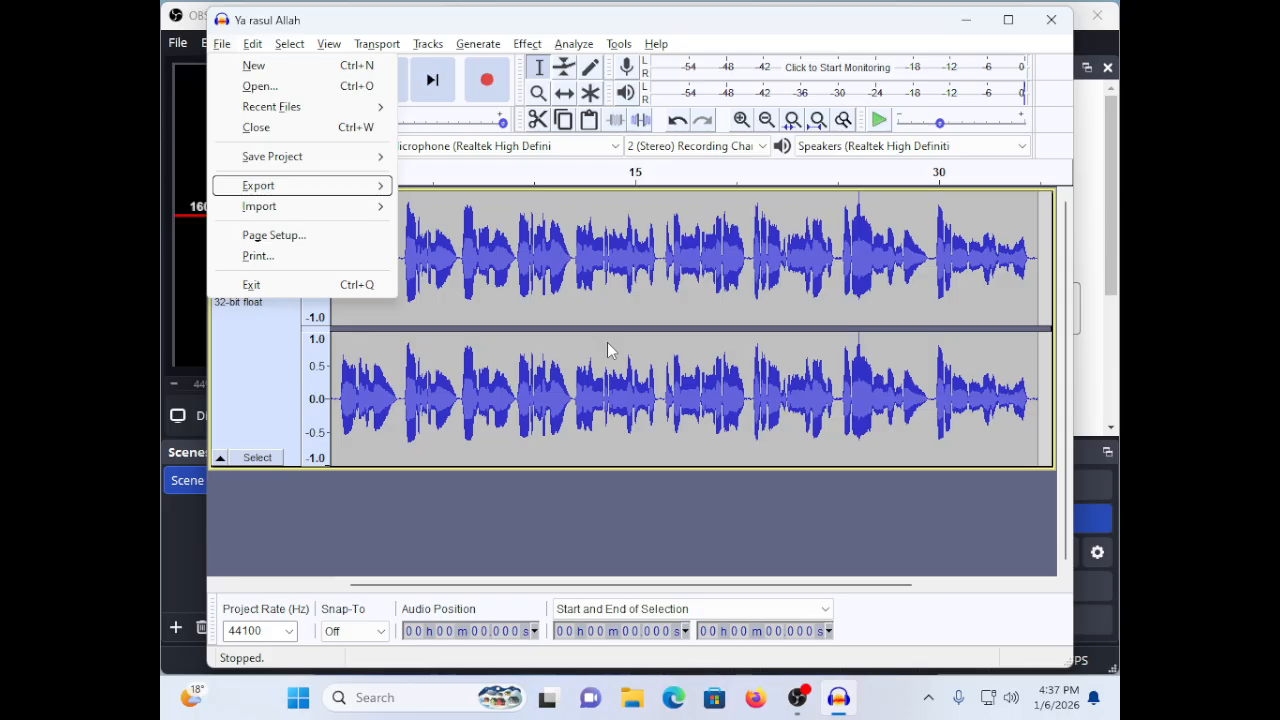
key(Escape)
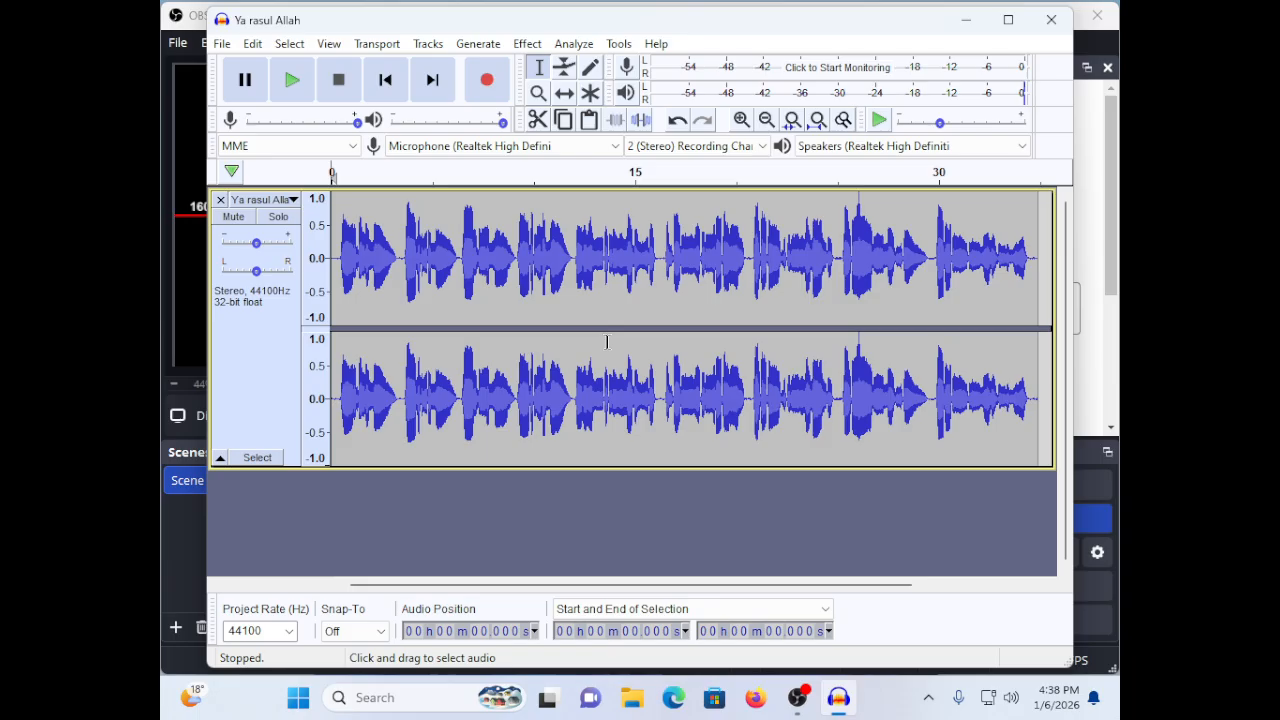
Step: Close the Ya rasul Allah project without saving it
key(ctrl+w)
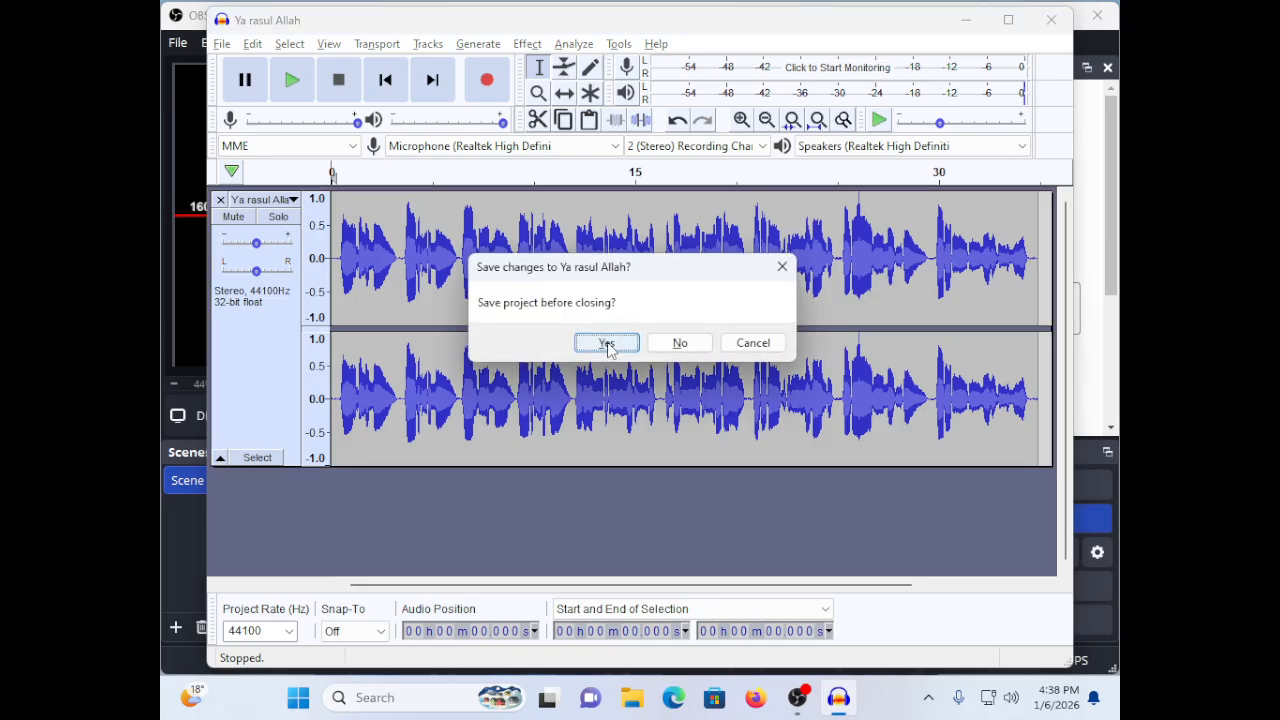
key(Tab)
click(607, 343)
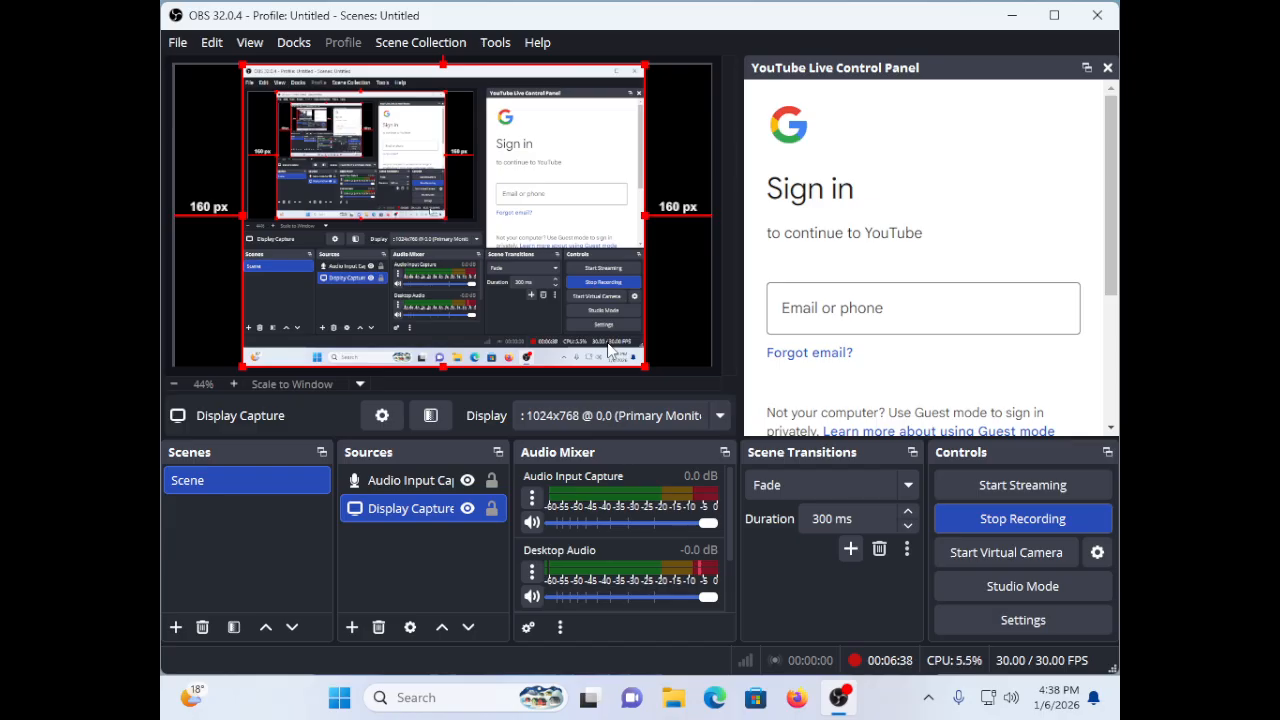
Step: Search the installed apps for SOUND FORGE Pro 12, launch it and wait until its previous sound files have loaded
key(super)
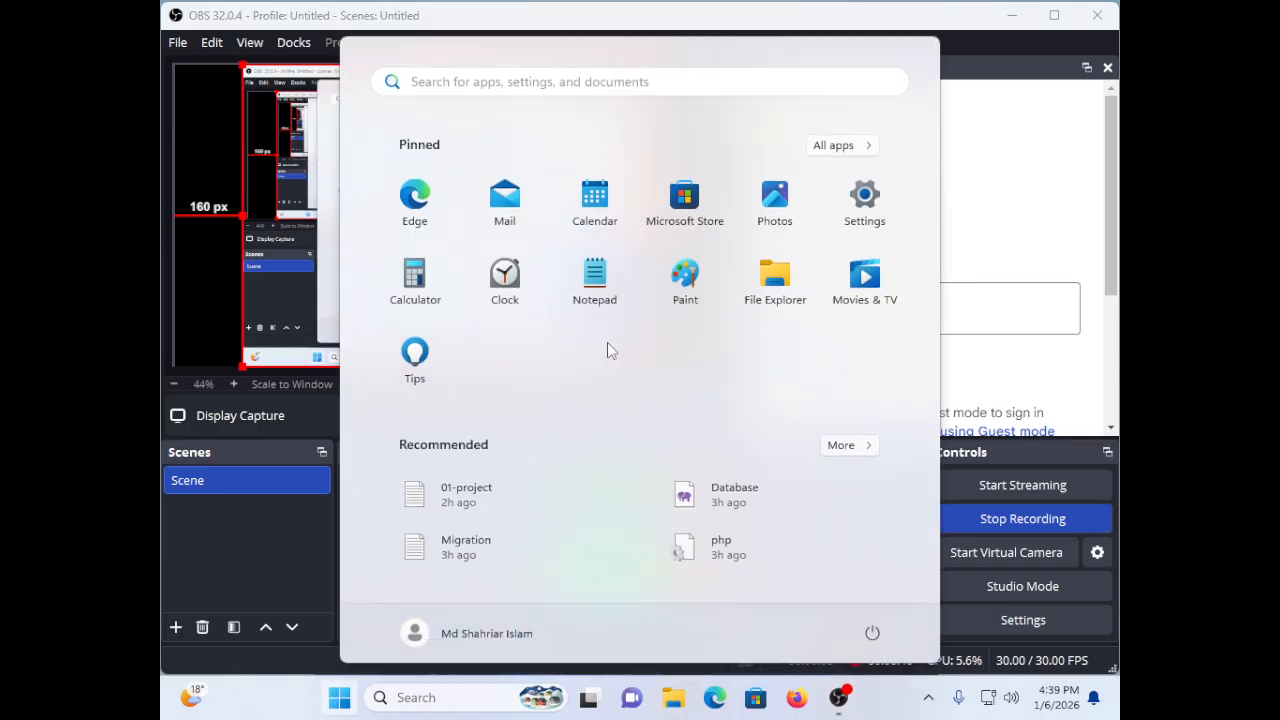
text(sound settings)
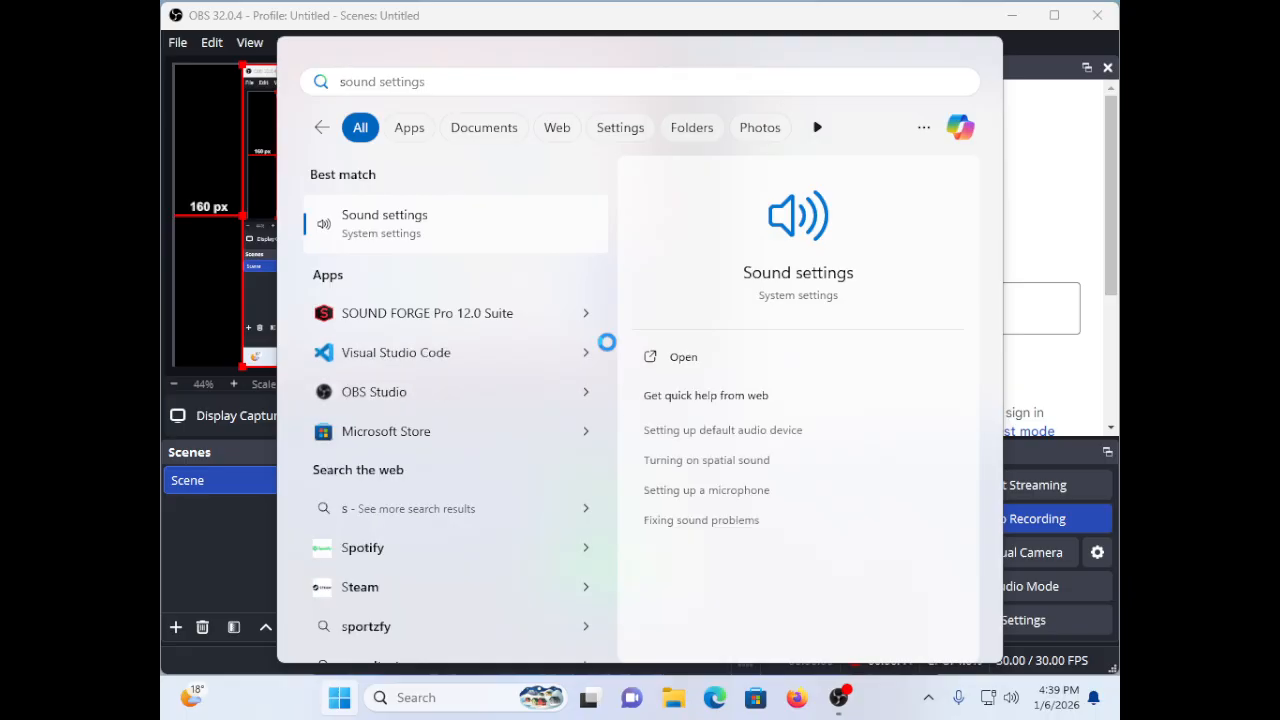
text(o)
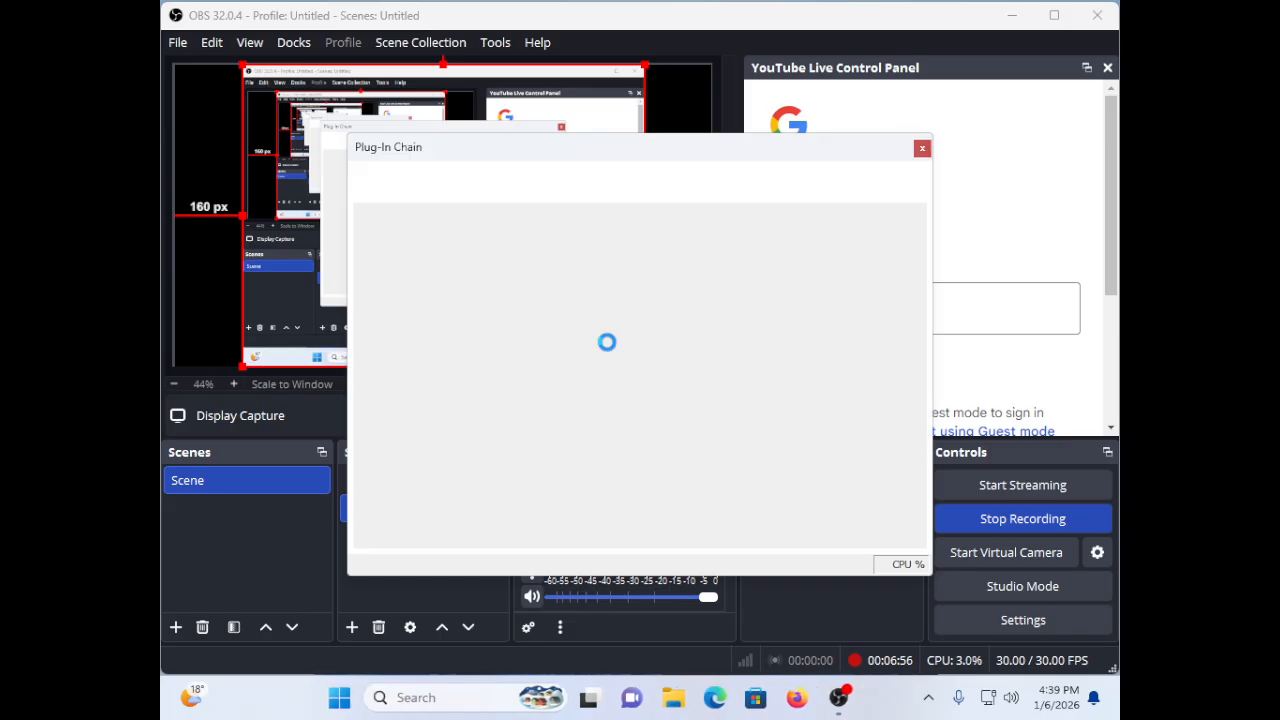
key(super)
key(super)
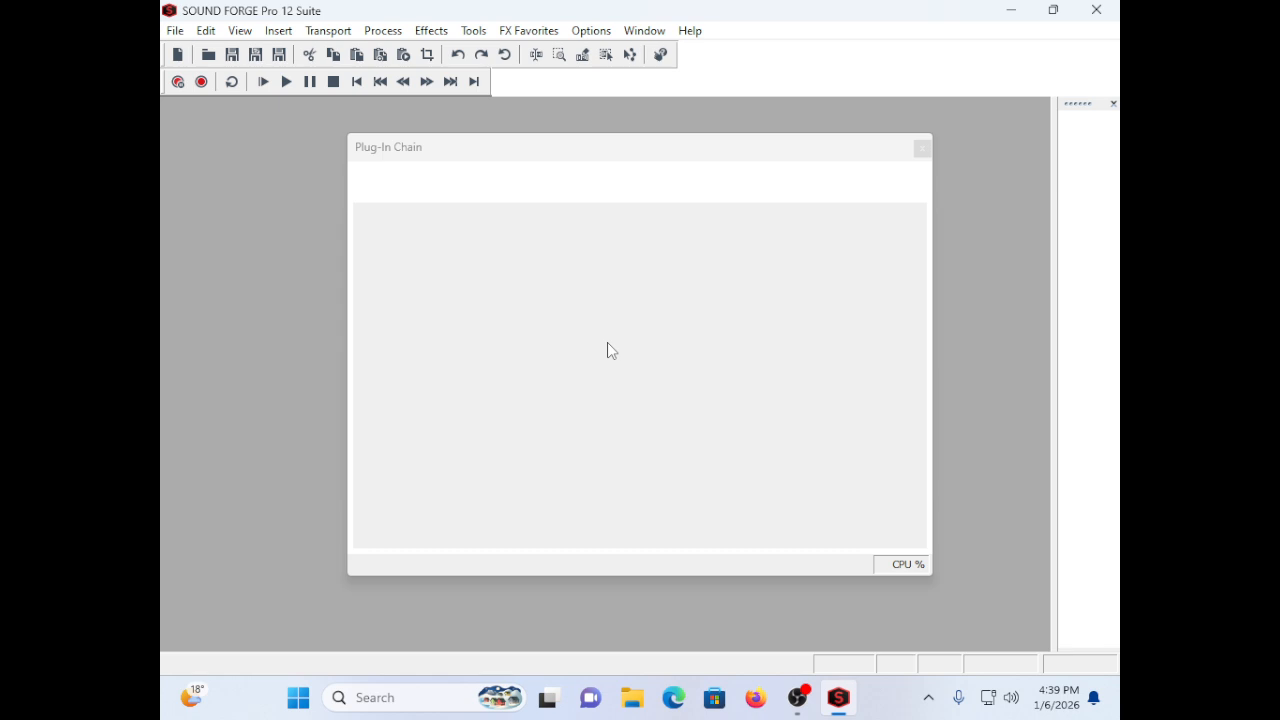
key(super)
key(super)
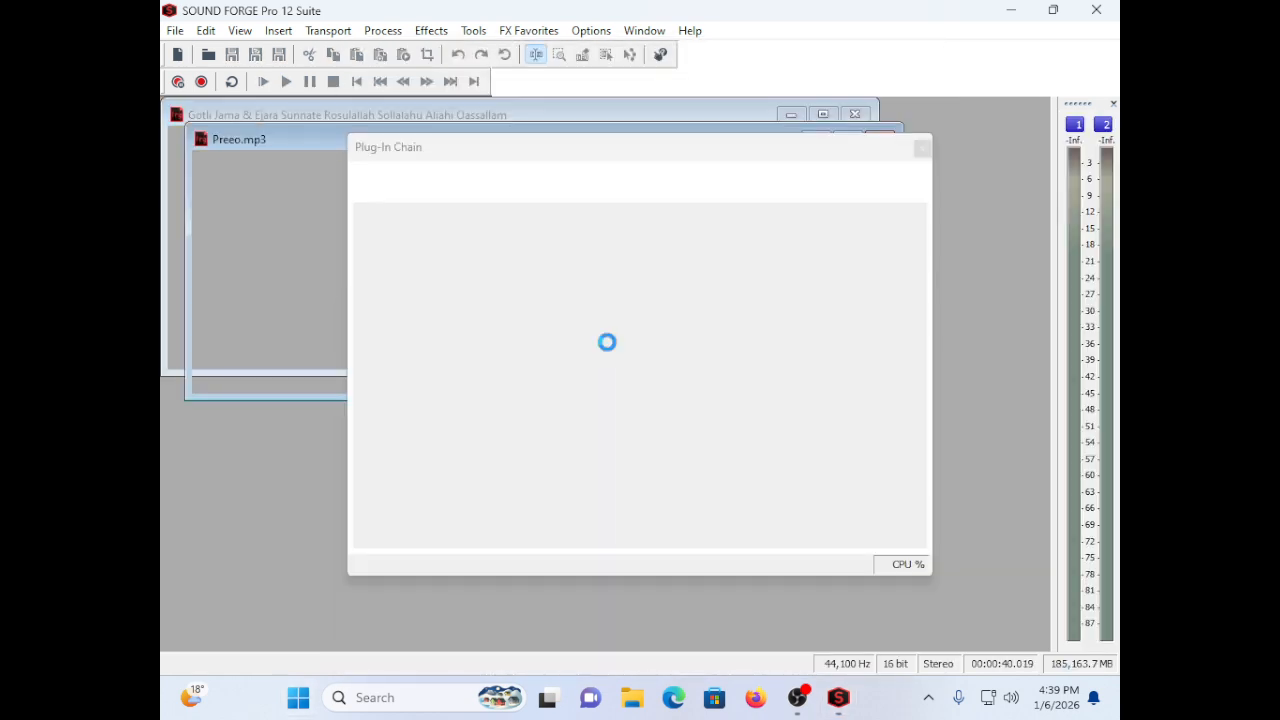
key(super)
key(super)
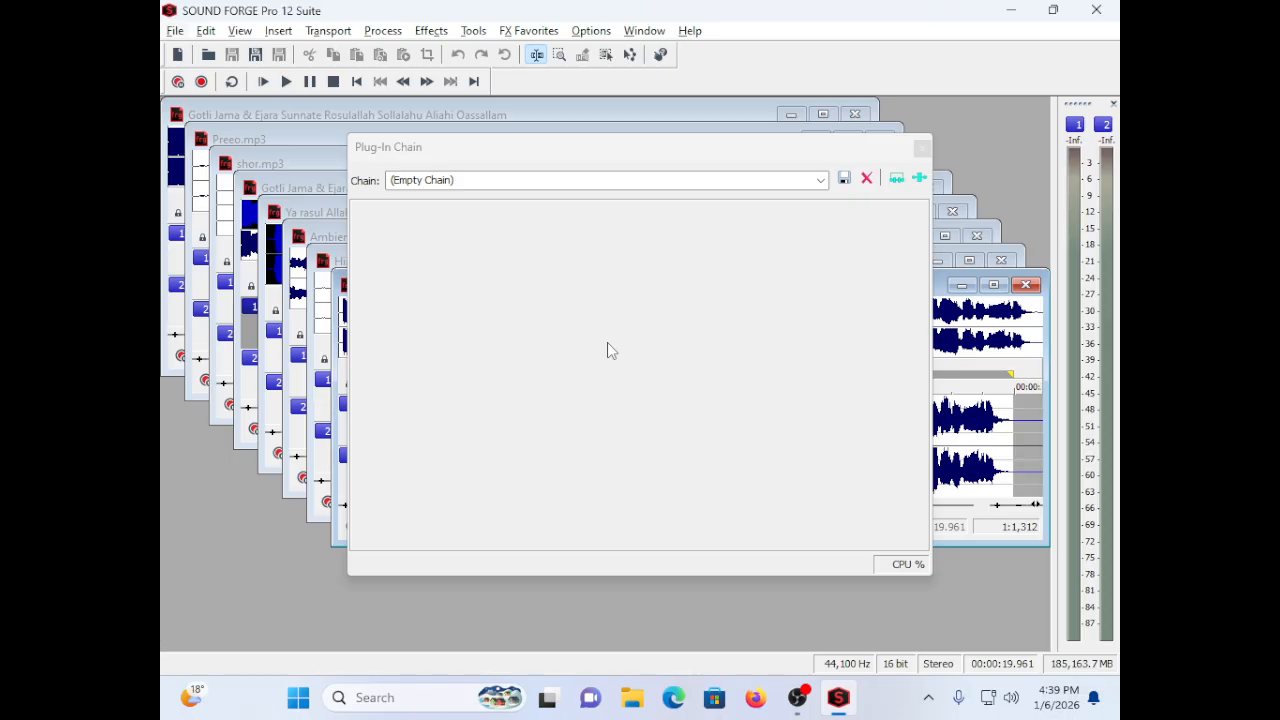
Step: Bring up the dialog for opening another sound file
key(alt+f)
key(Down)
key(Down)
key(Down)
key(Down)
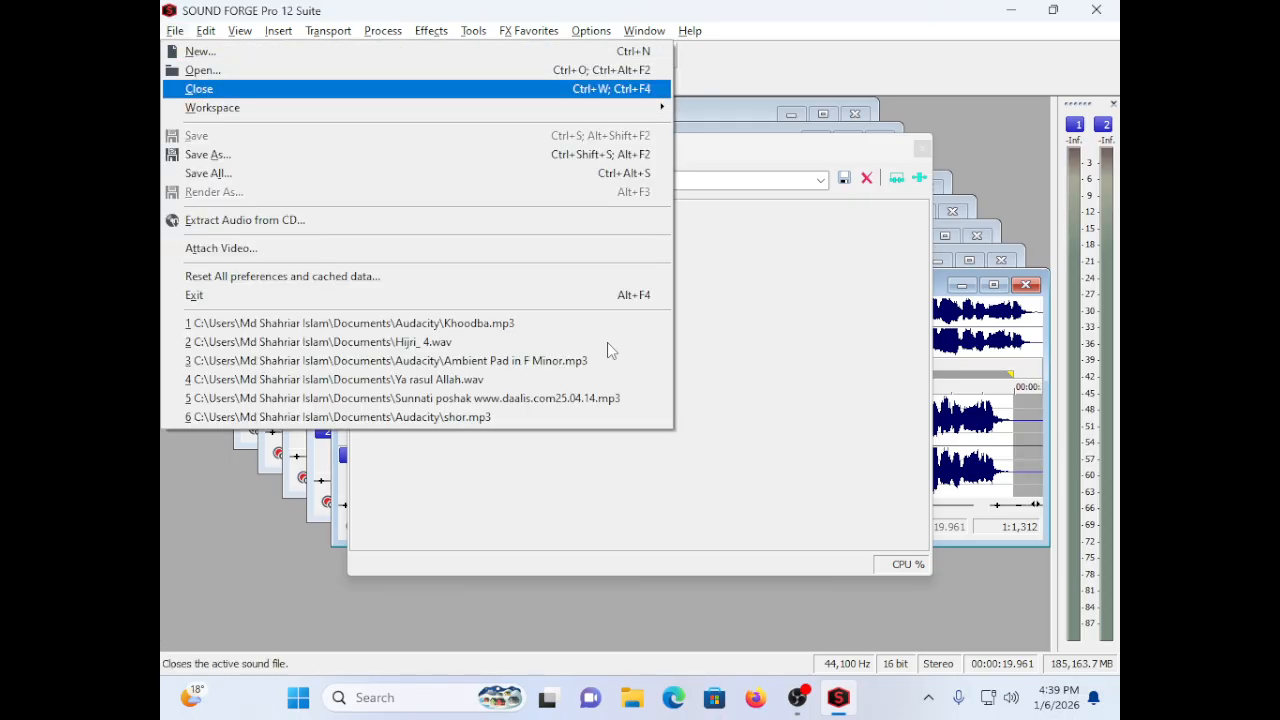
key(Up)
key(Up)
key(Up)
key(Up)
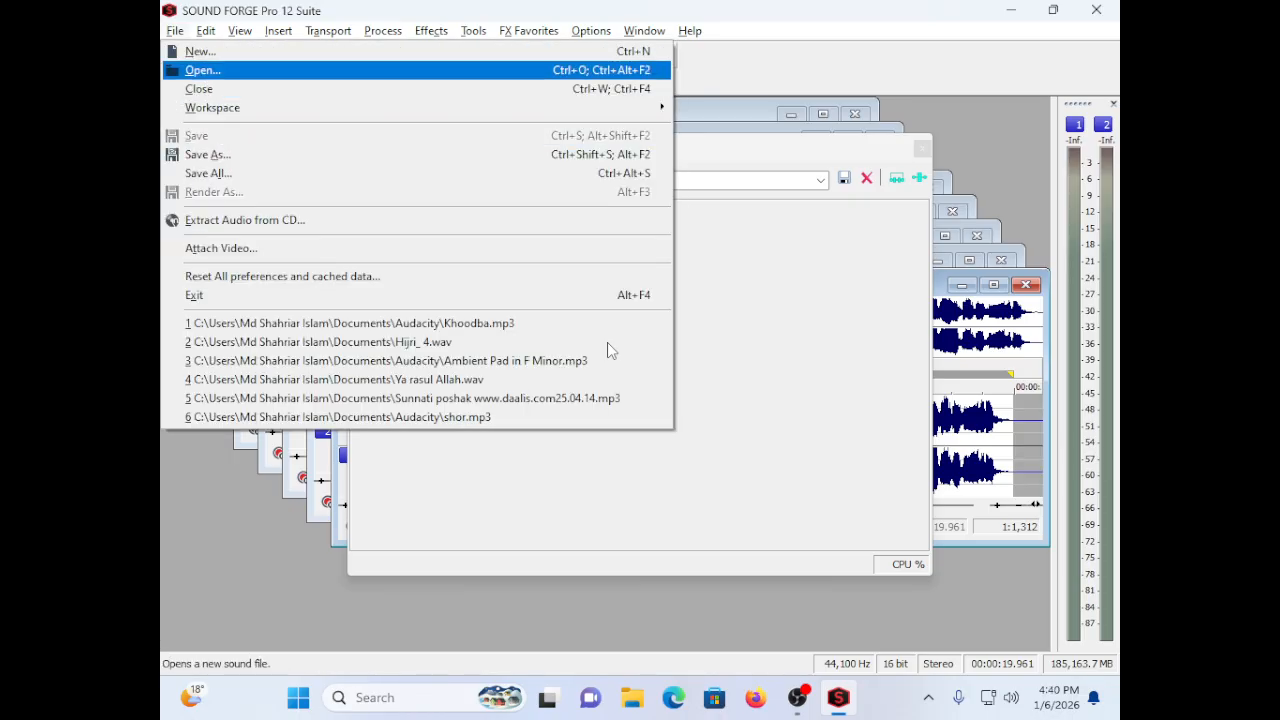
key(Down)
key(Return)
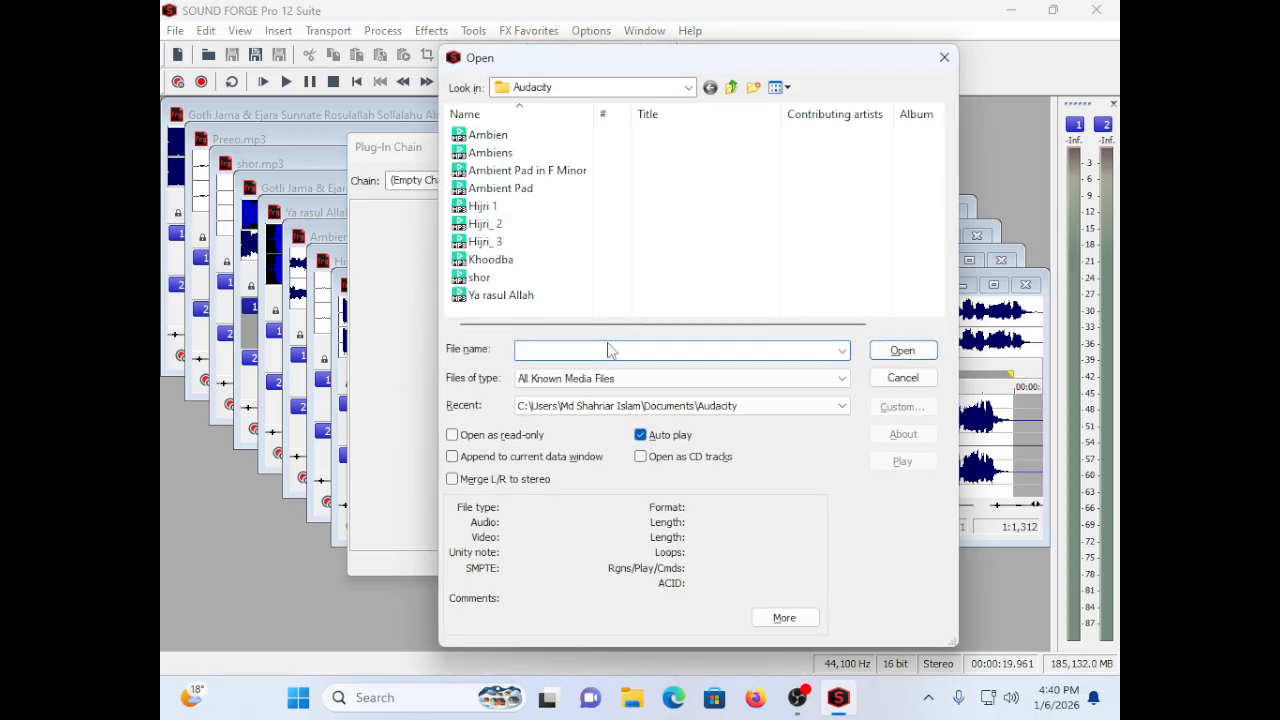
Step: Select the Ya rasul Allah MP3 in the Audacity folder and open it
key(Tab)
key(Tab)
key(Tab)
key(Tab)
key(Tab)
key(Tab)
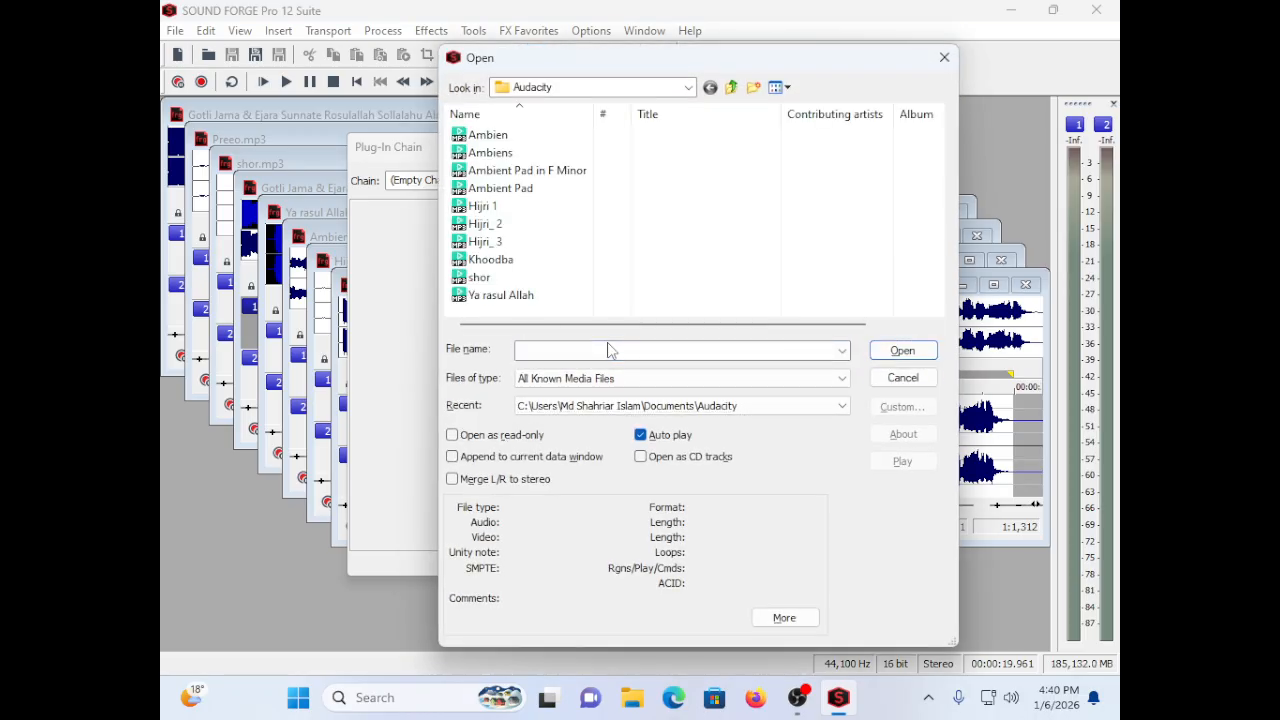
key(Tab)
key(Tab)
key(Tab)
key(Tab)
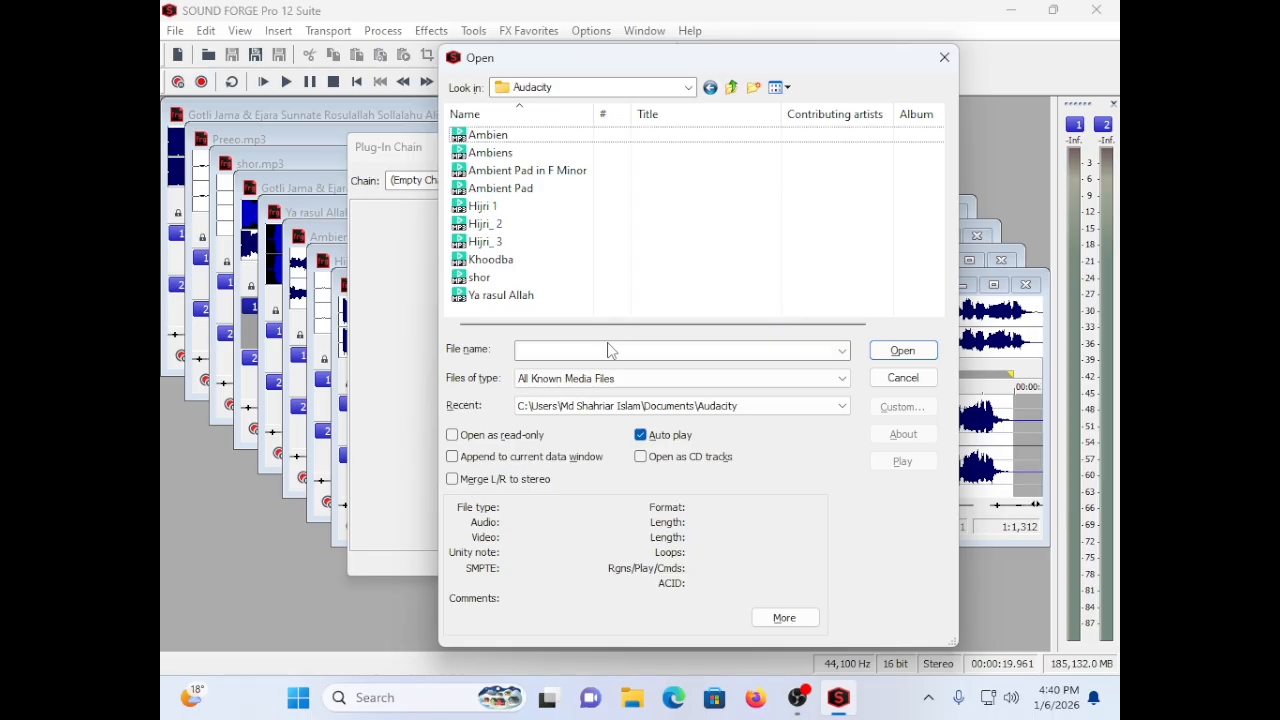
key(End)
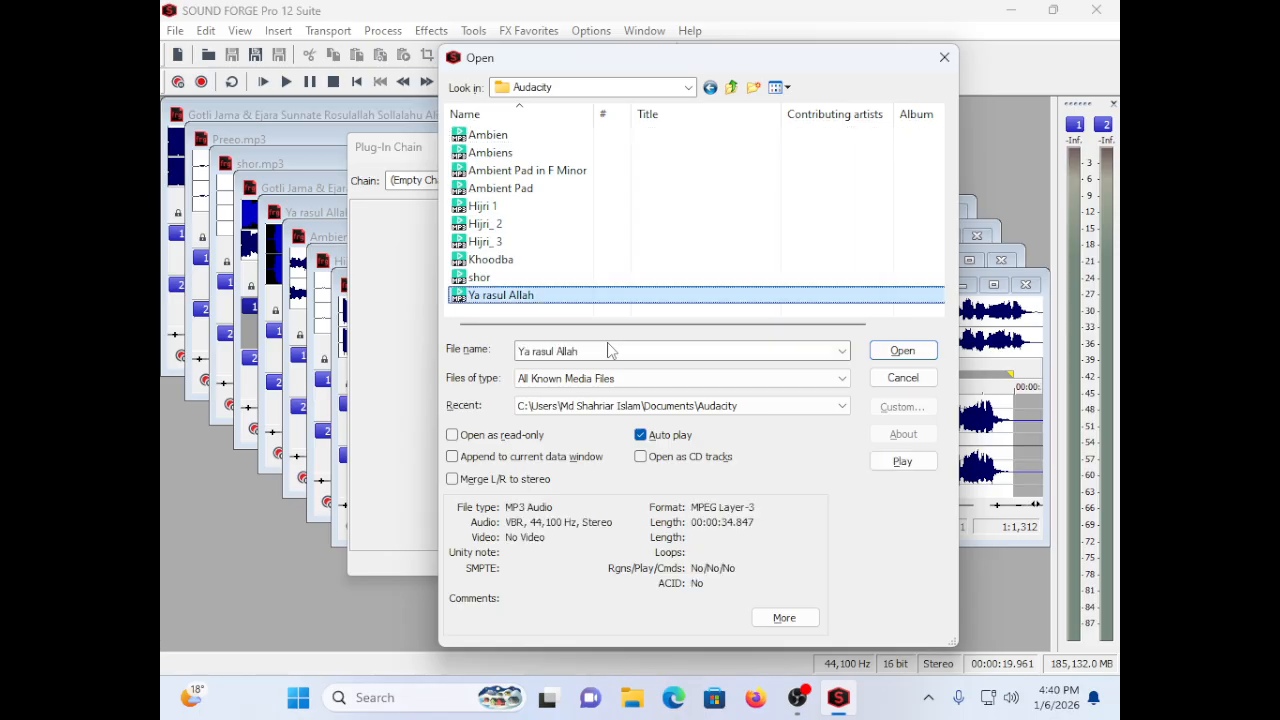
key(Return)
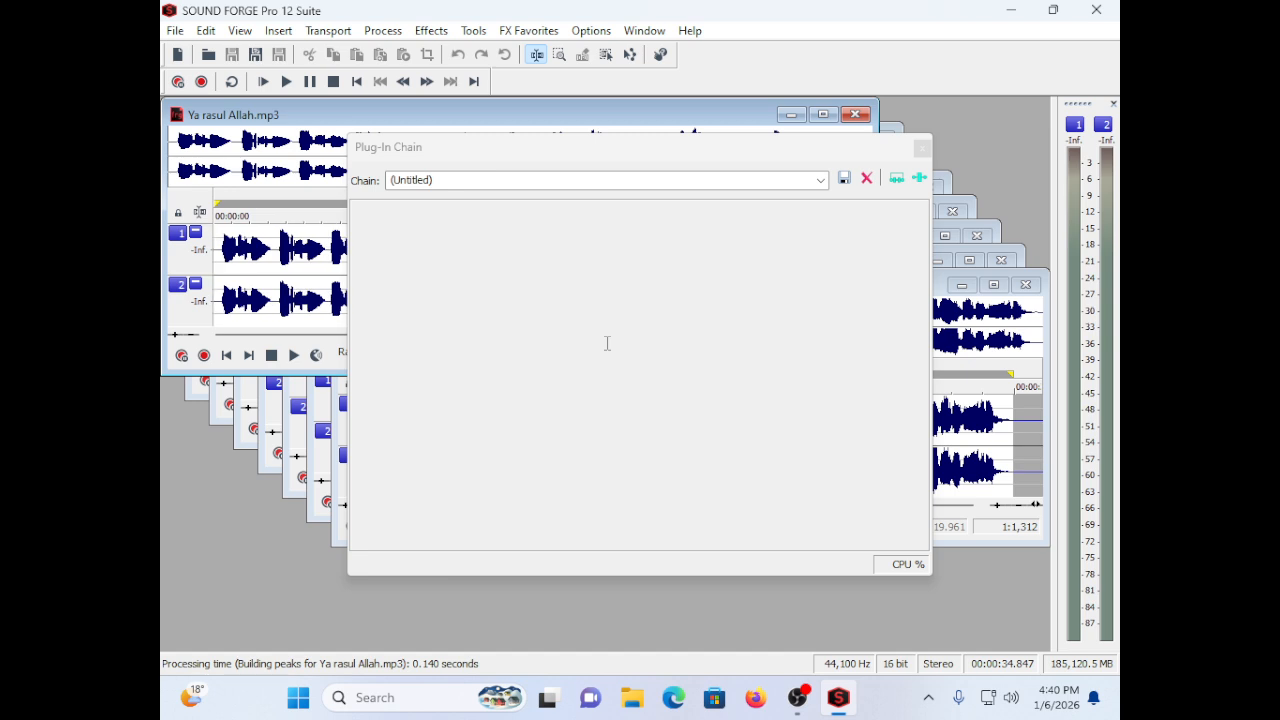
Step: Select the entire Ya rasul Allah waveform, play it back and stop the playback
key(ctrl+a)
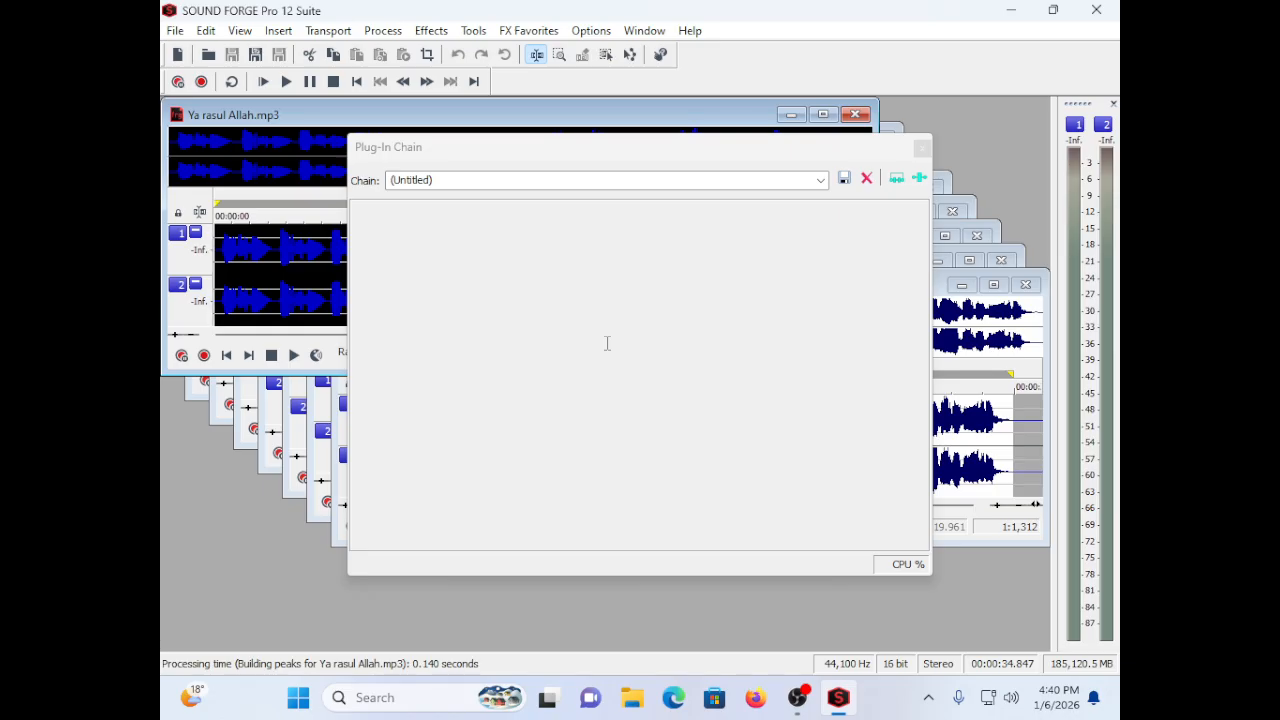
key(space)
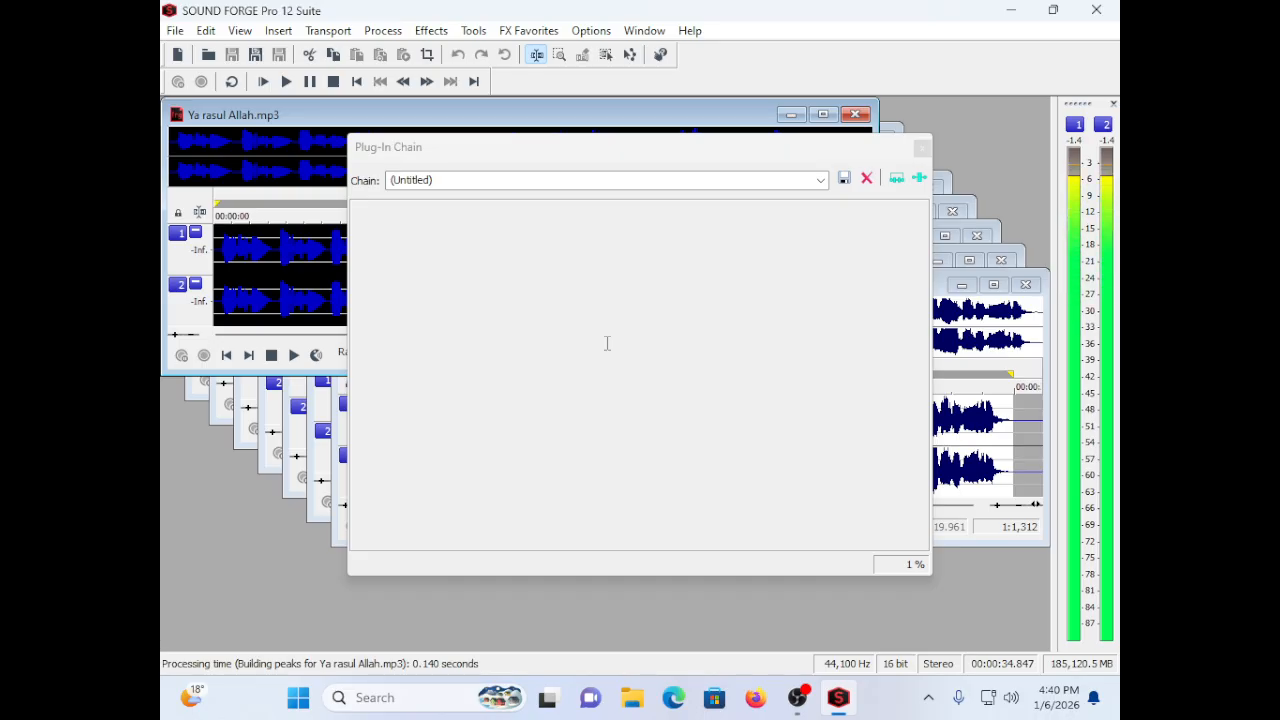
key(space)
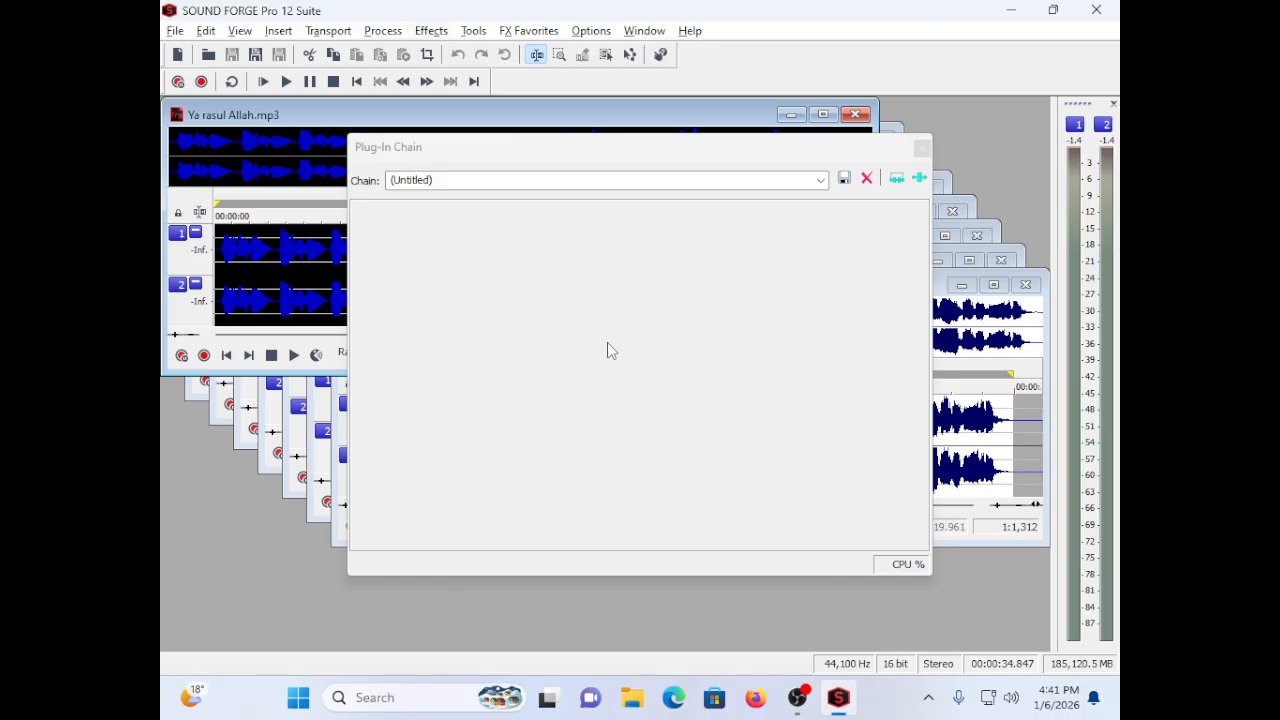
Step: Open the Noise Gate effect for the selected Ya rasul Allah recording
key(alt+c)
key(Down)
key(Down)
key(Down)
key(Down)
key(Down)
key(Down)
key(Down)
key(Down)
key(Down)
key(Down)
key(Down)
key(Down)
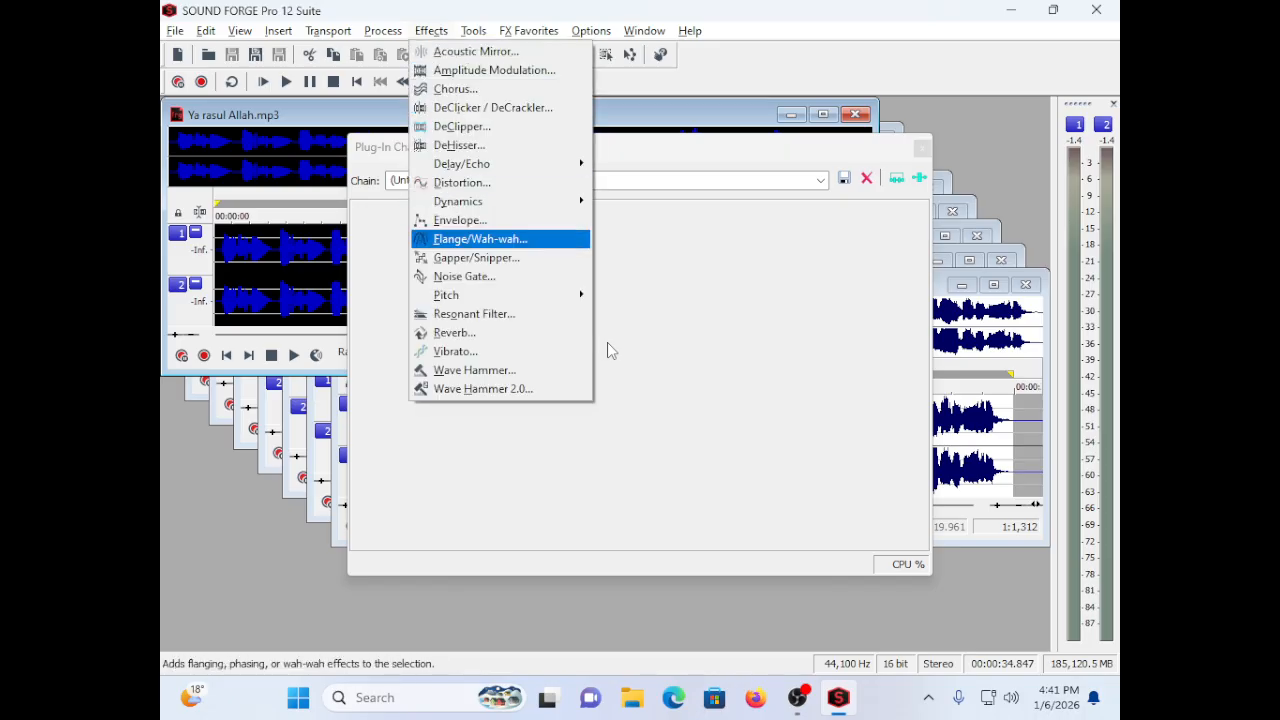
key(Down)
key(Up)
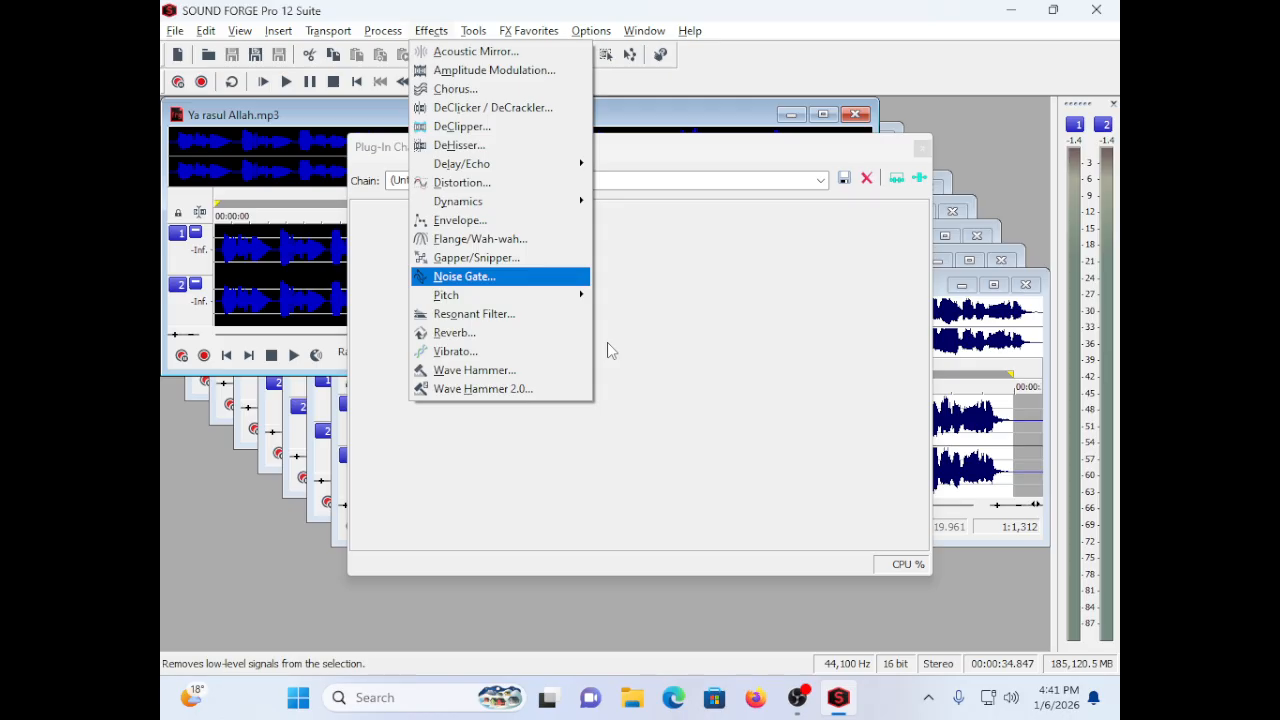
key(Return)
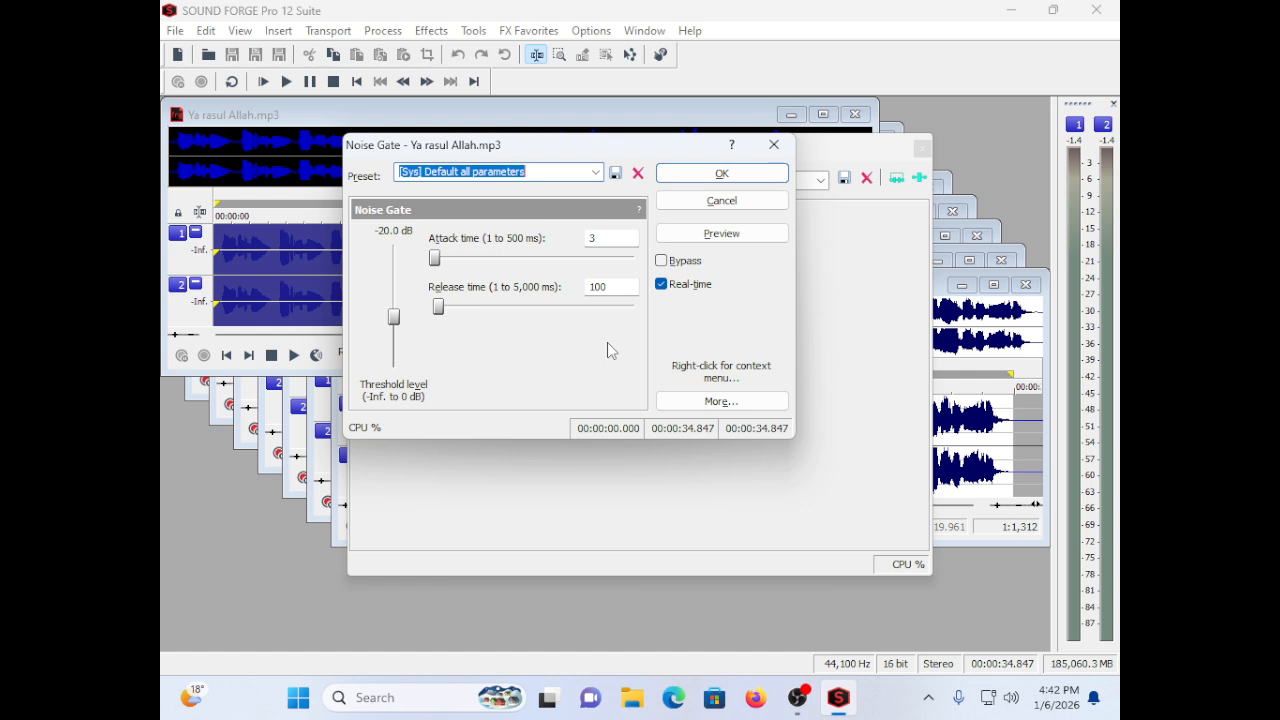
Step: Preview the Noise Gate on the recording while comparing presets such as Long decay time, Strong beats only and Noise gate 2
key(alt+v)
key(Up)
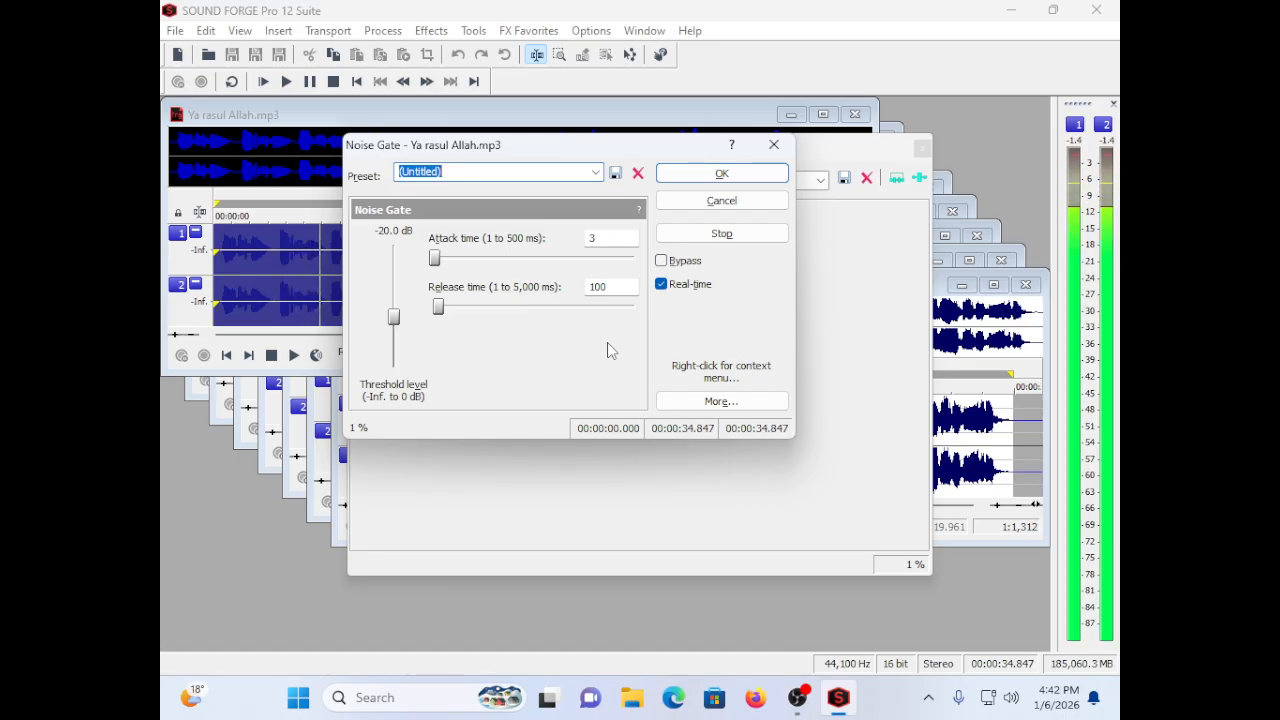
key(Down)
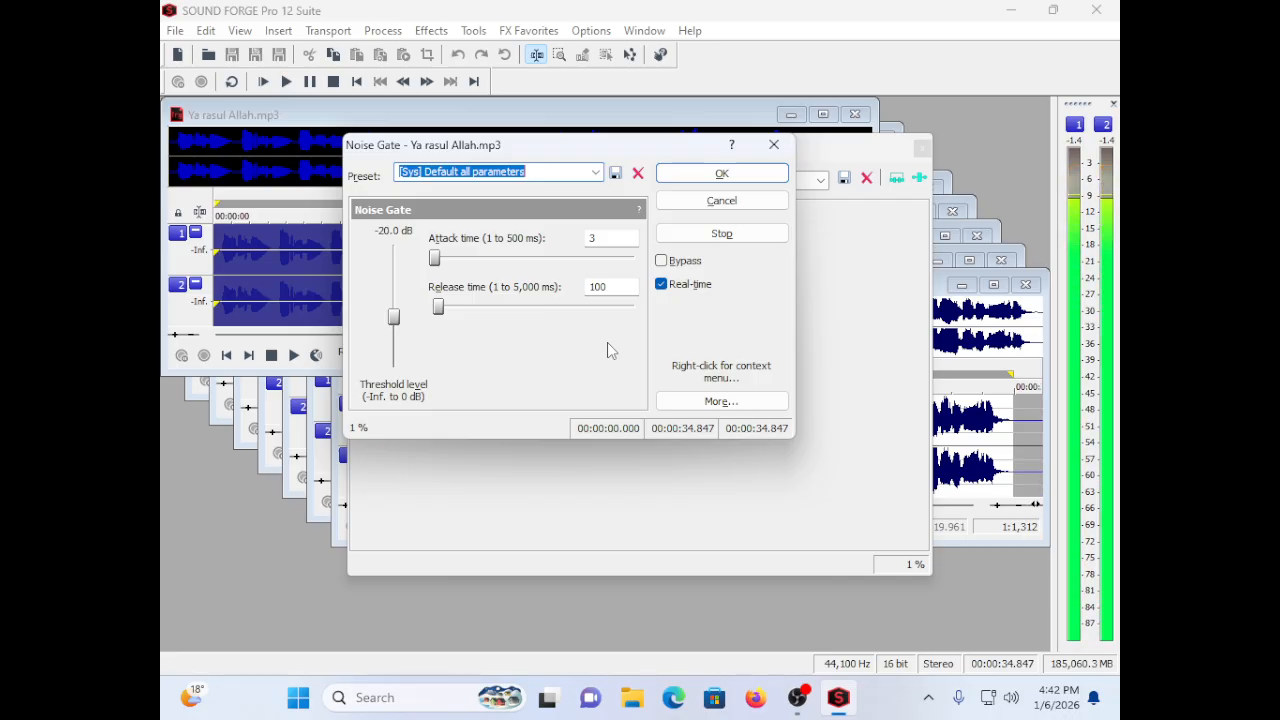
key(Down)
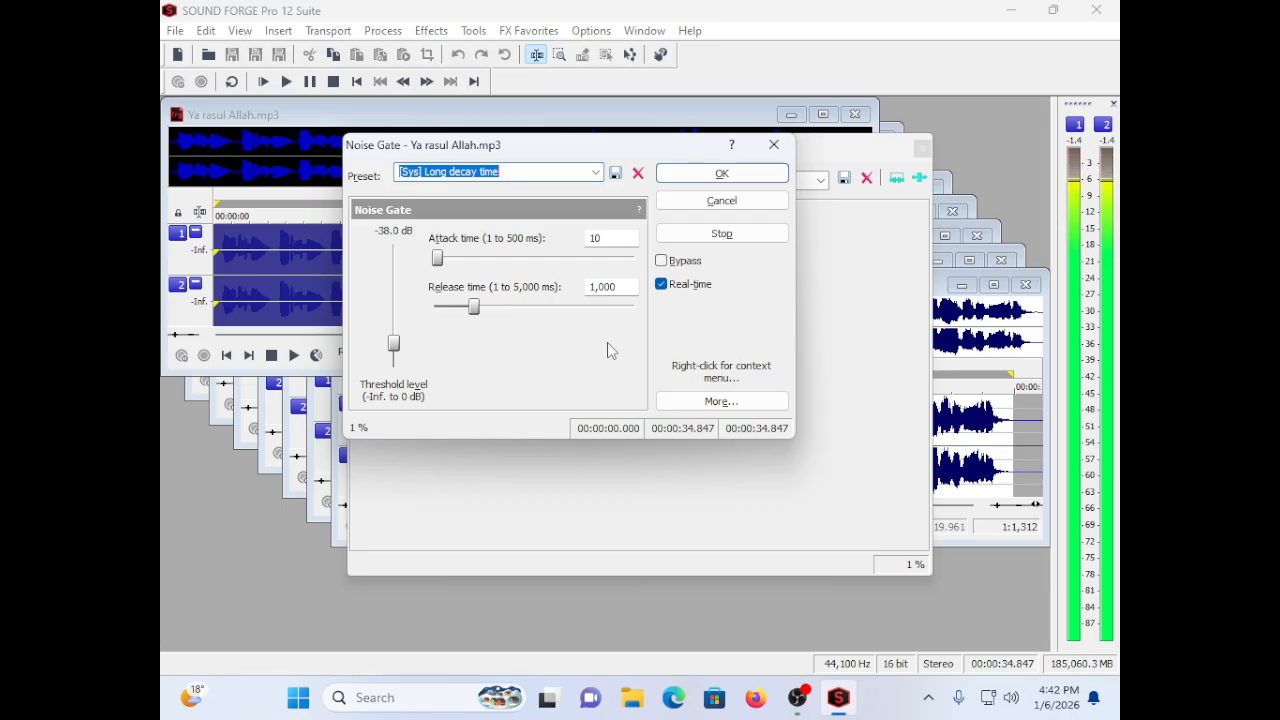
key(Down)
key(Down)
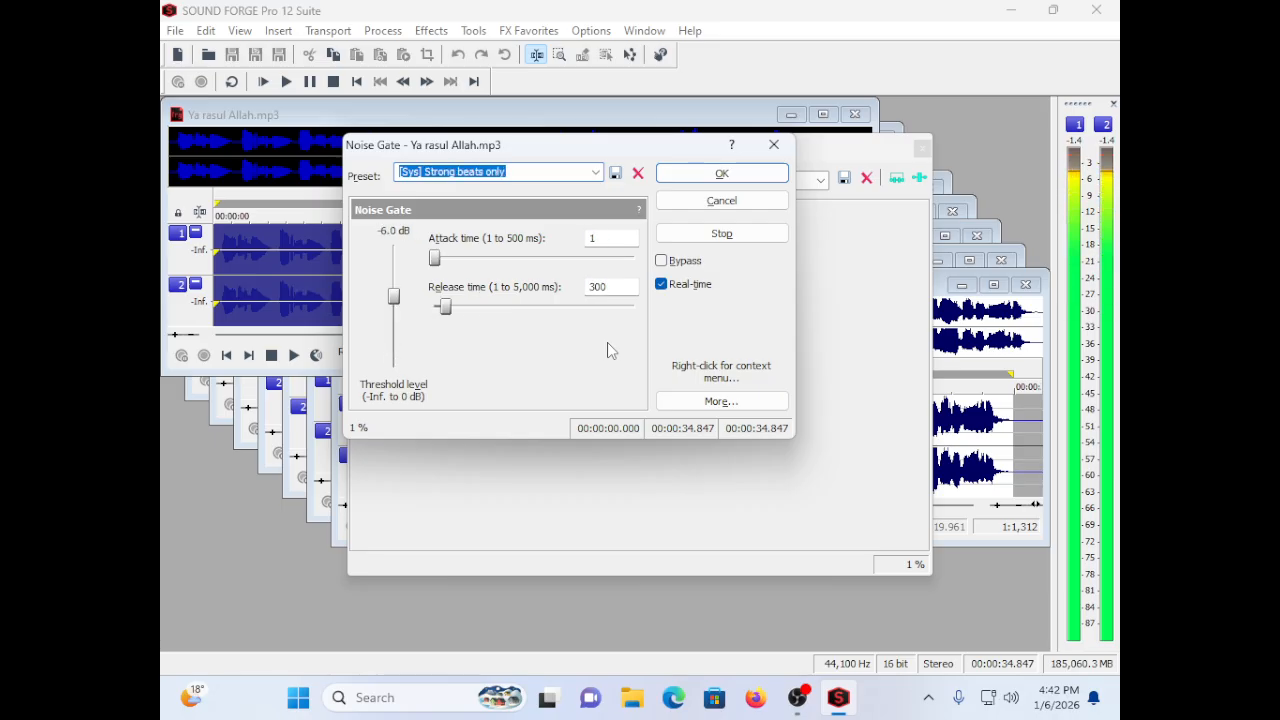
key(Down)
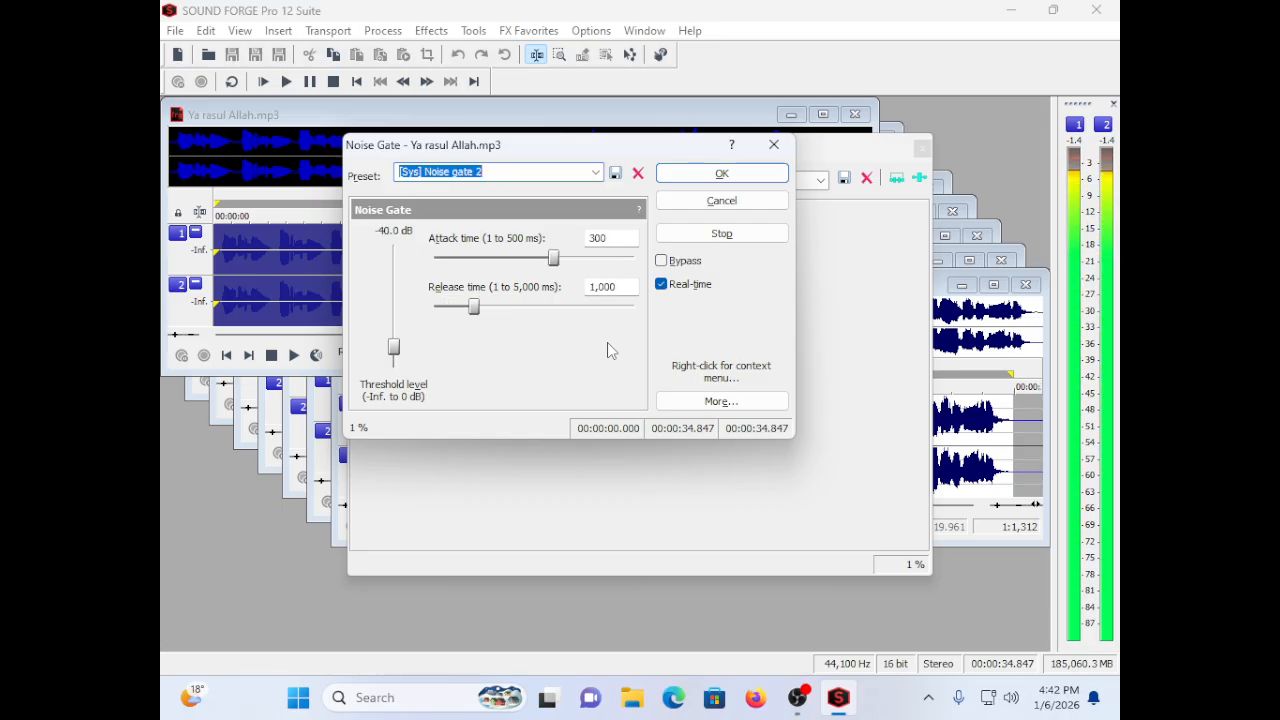
Step: Return the Noise Gate to the Default all parameters preset, end the preview and leave the effect without applying it
key(Up)
key(Up)
key(Up)
key(Up)
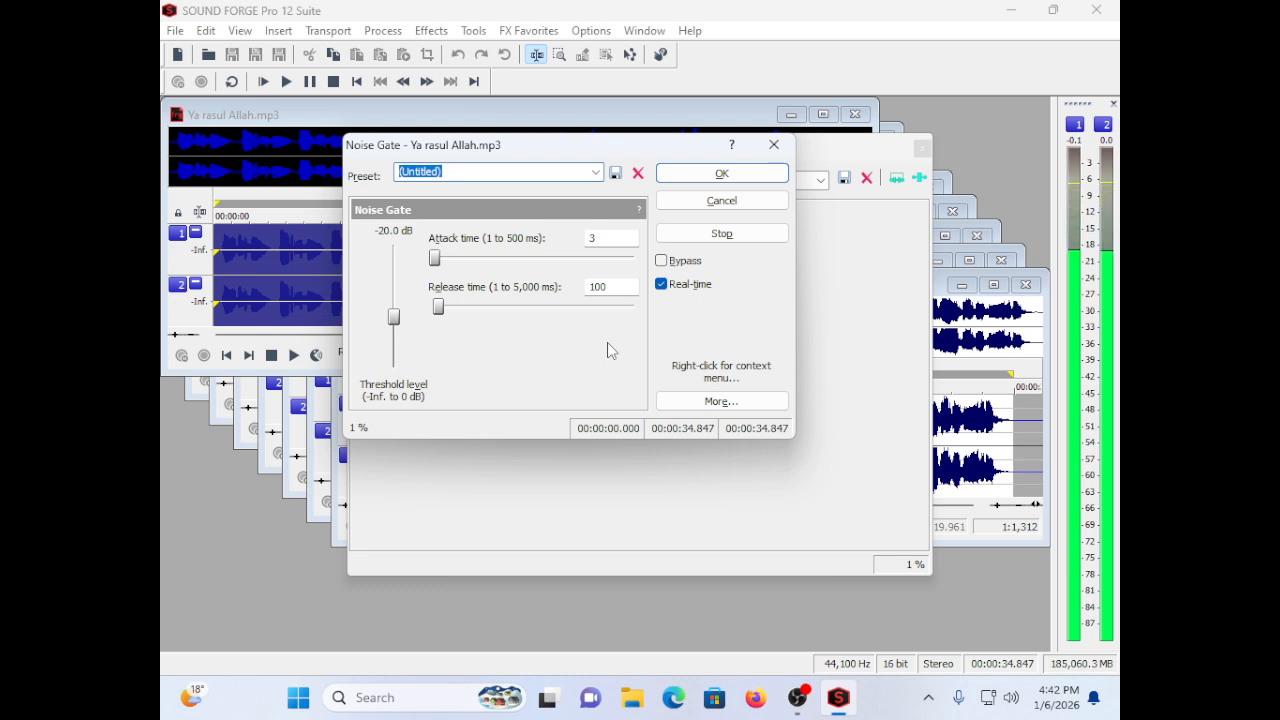
key(Down)
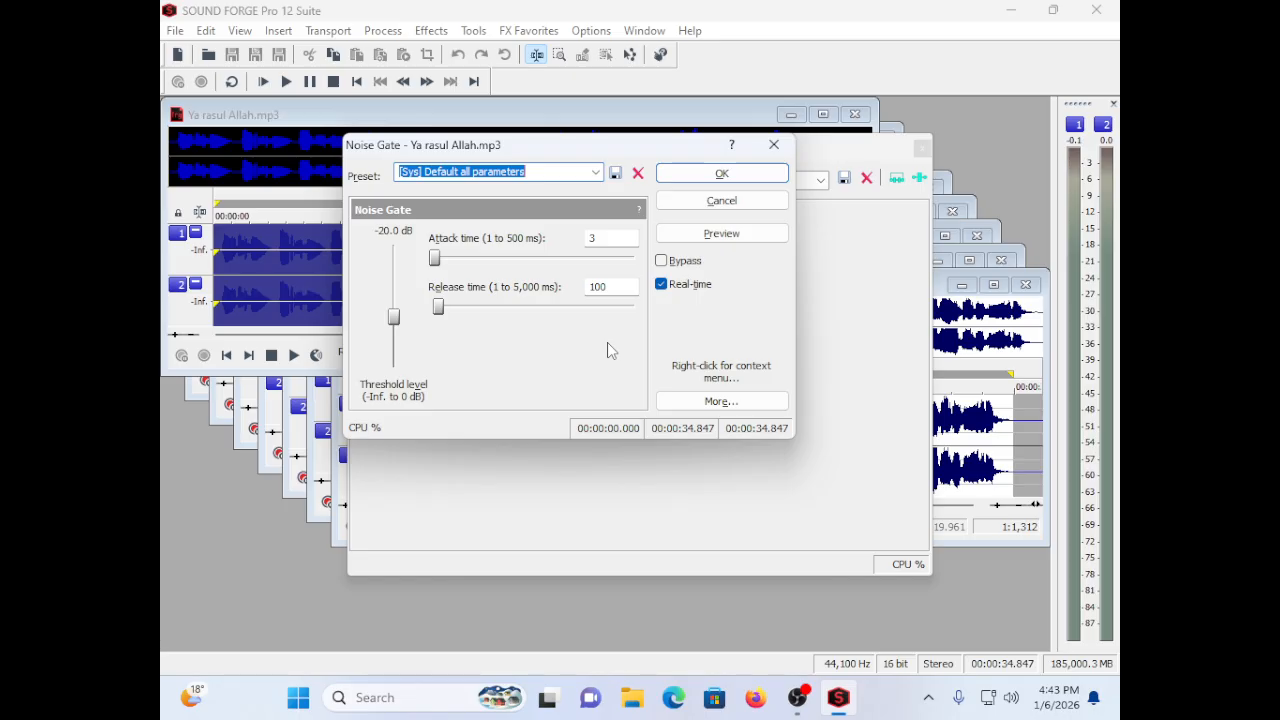
key(Return)
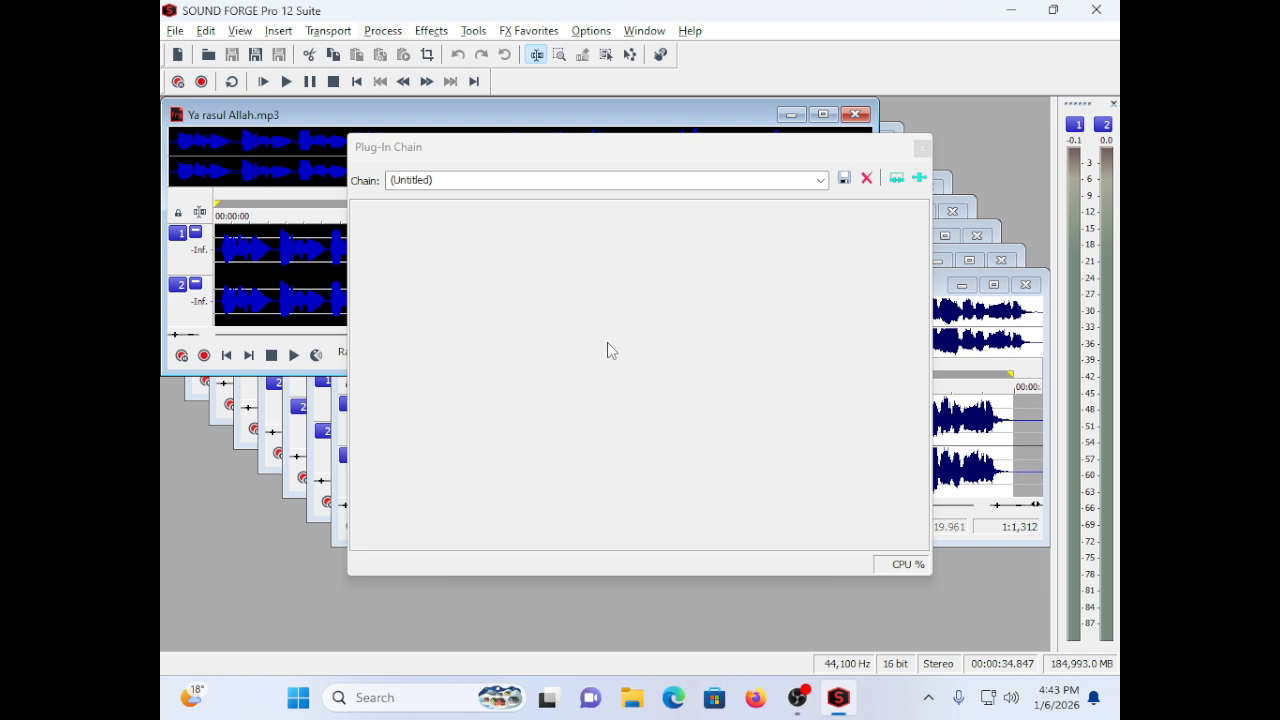
Step: Open the Graphic EQ for the recording and choose the preset Boost bass around 80 Hz by 6 dB
key(alt+p)
key(Down)
key(Down)
key(Down)
key(Down)
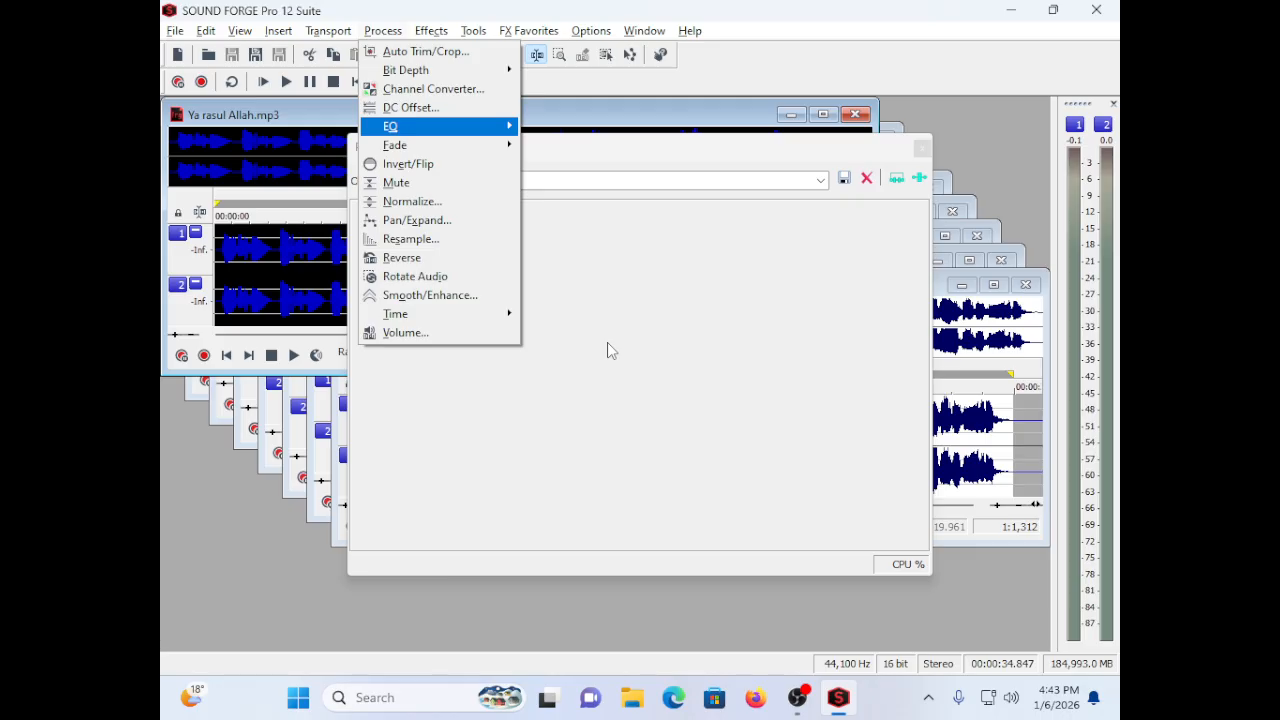
key(Right)
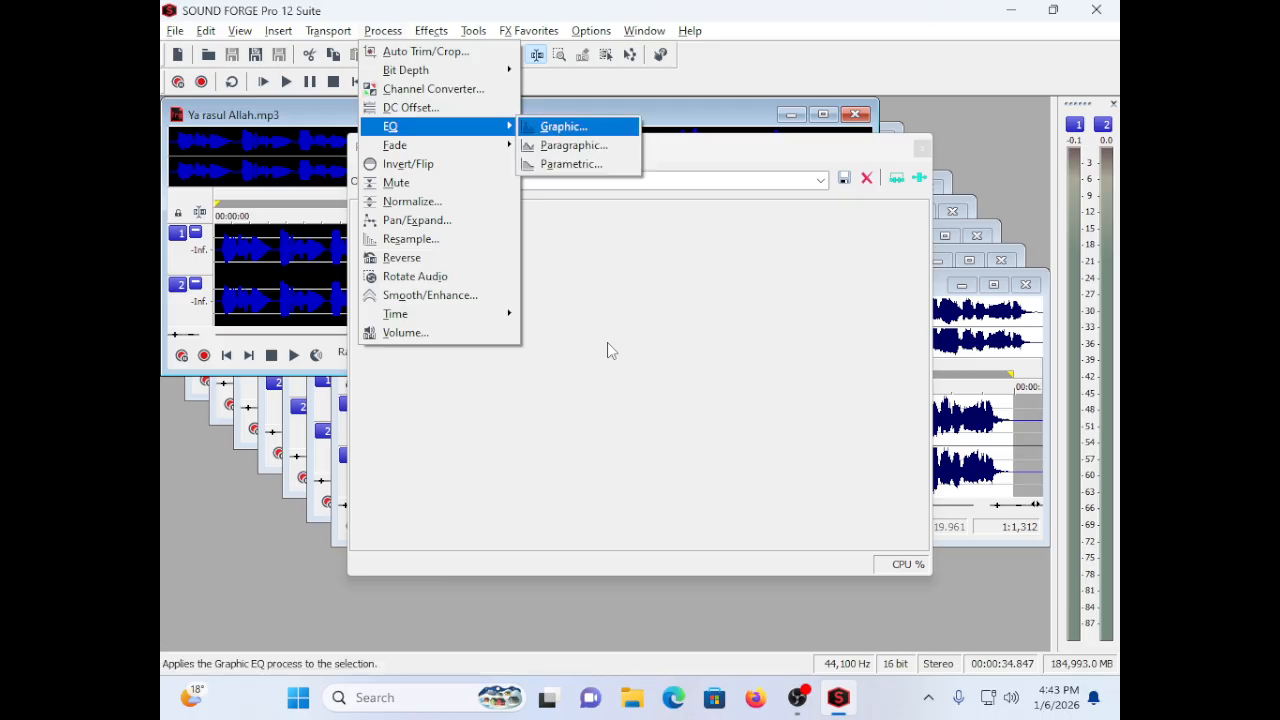
key(Return)
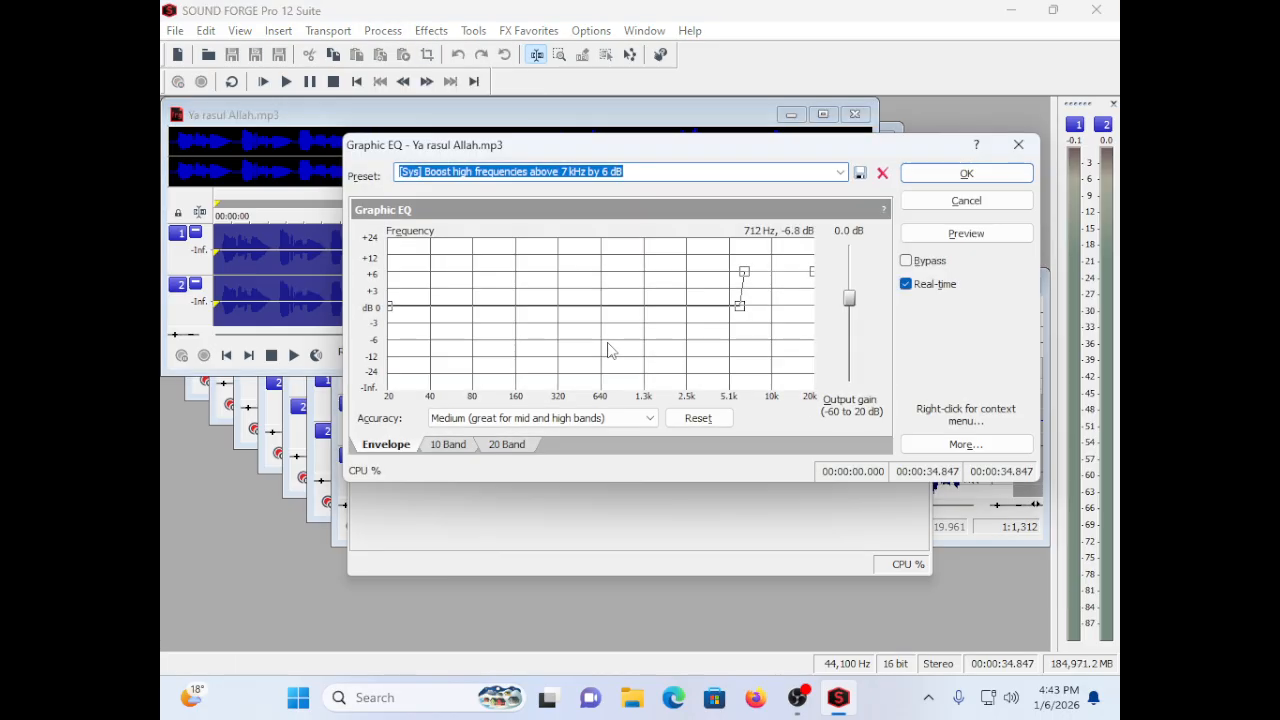
key(Down)
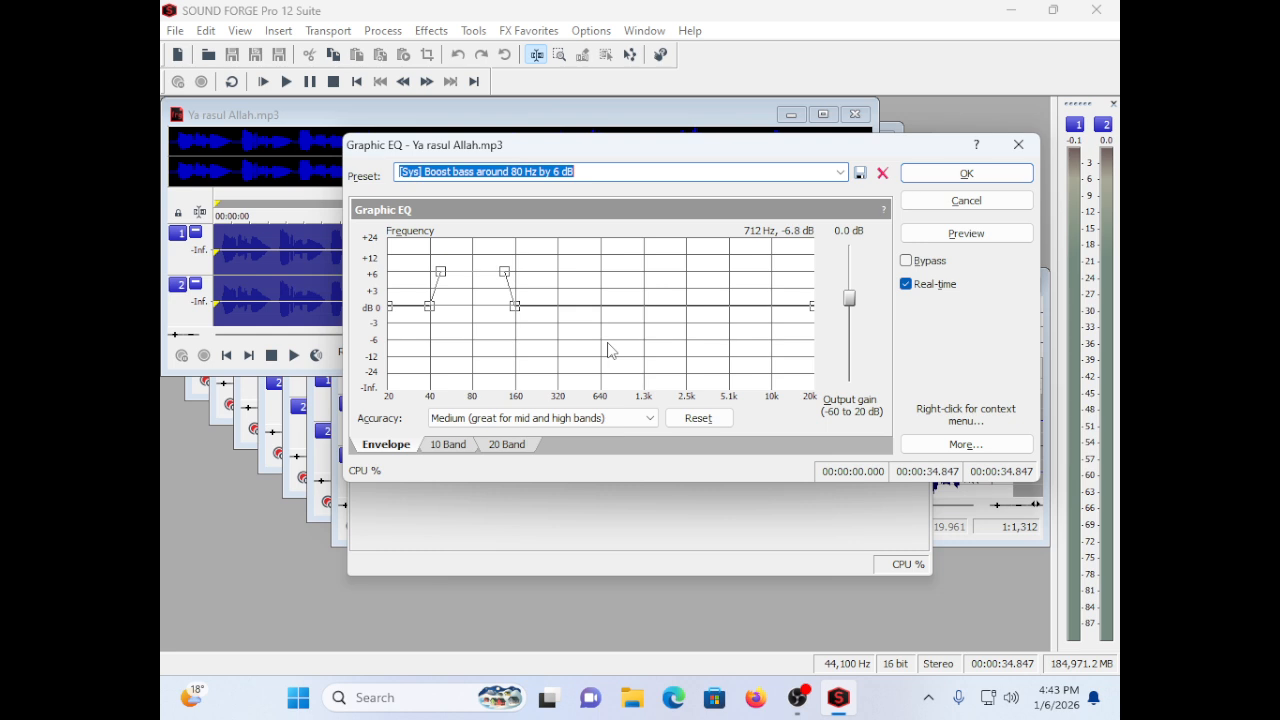
Step: Preview the 80 Hz bass boost against the untitled EQ setting, then apply the bass boost preset to the recording
key(alt+p)
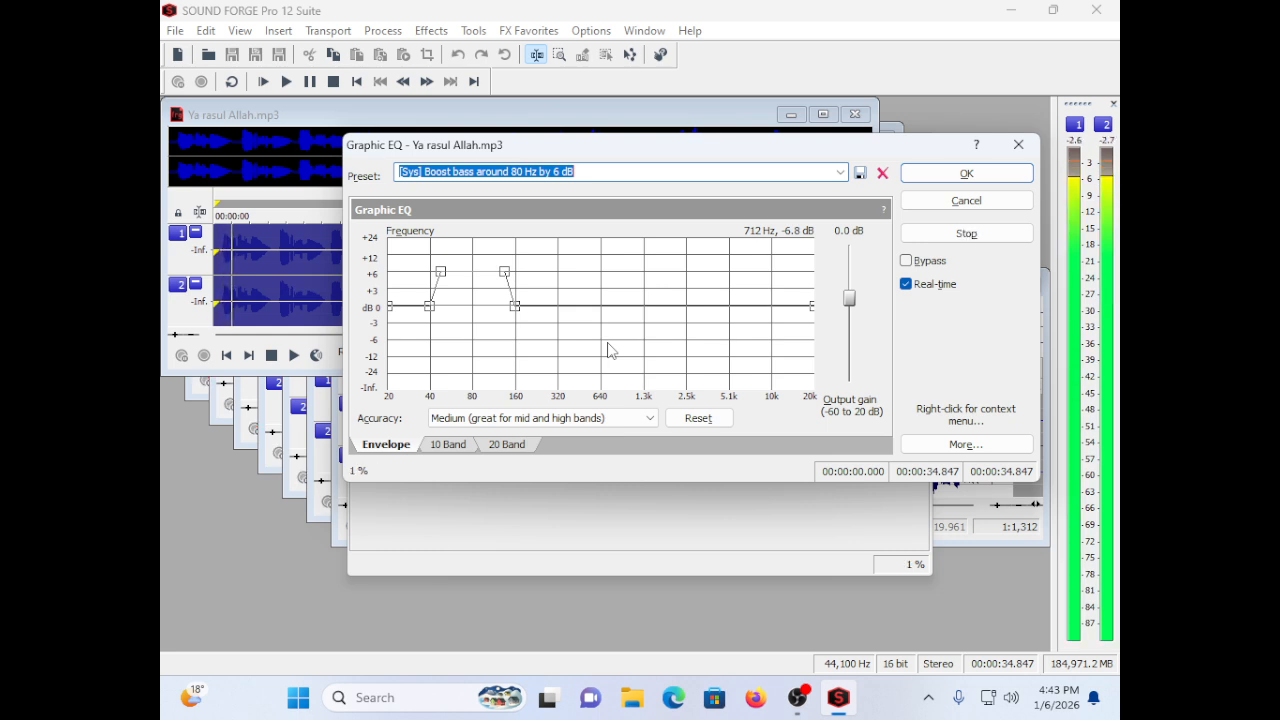
key(Up)
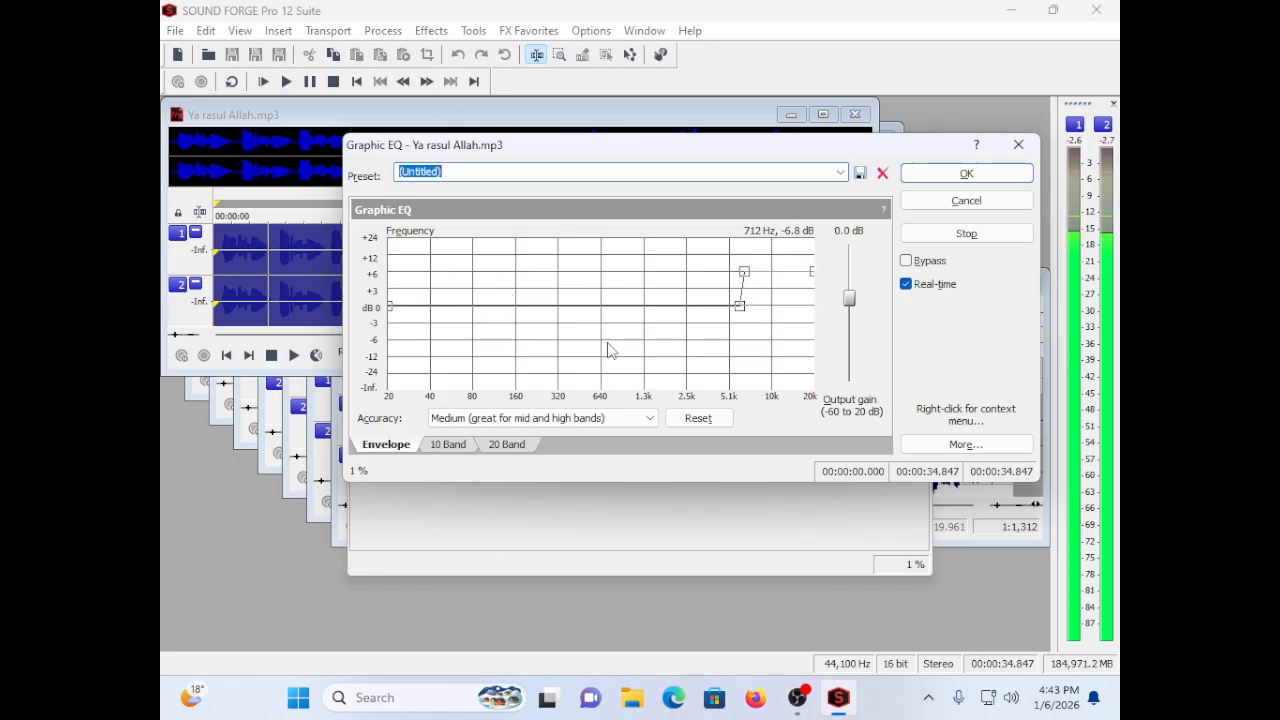
key(Down)
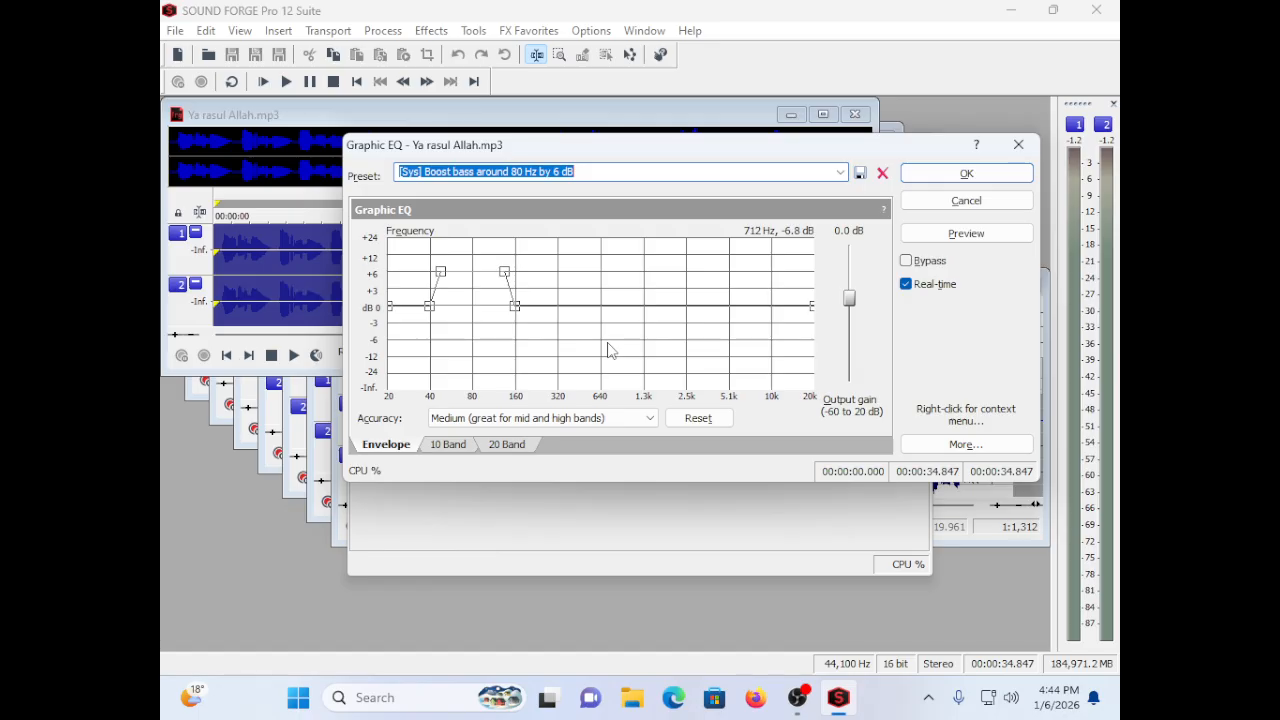
key(Tab)
key(Tab)
key(Tab)
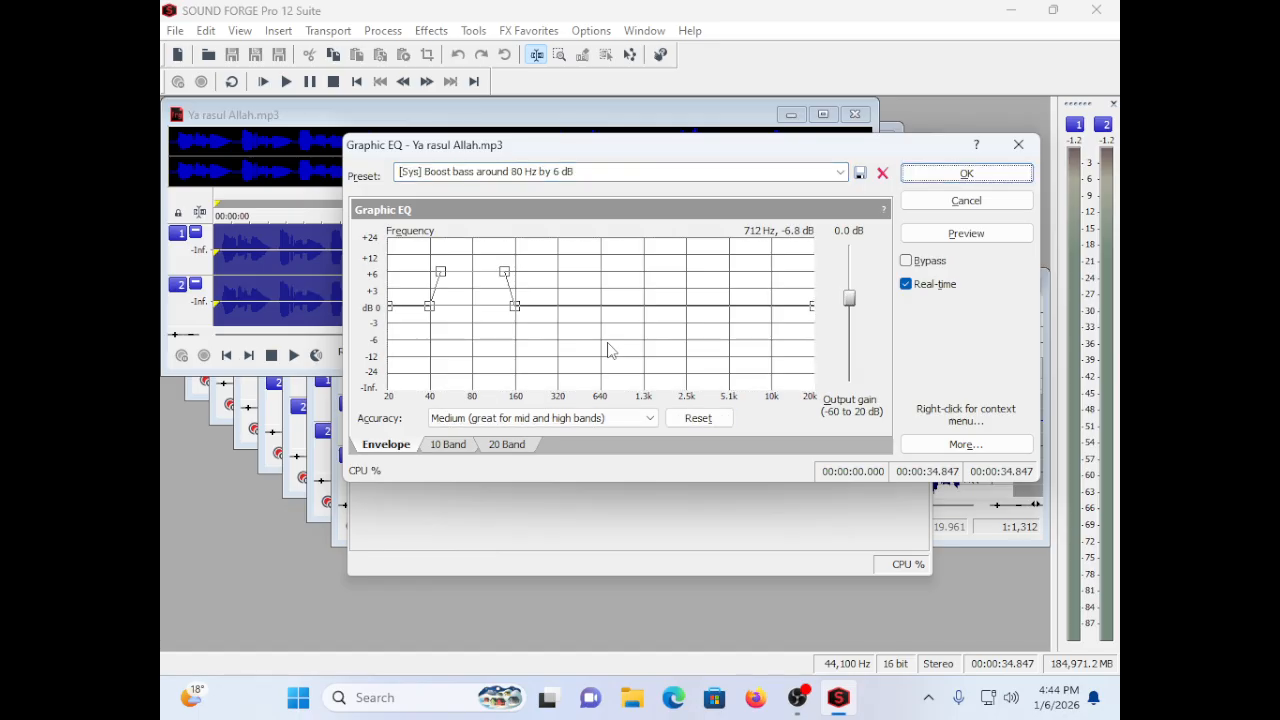
key(Return)
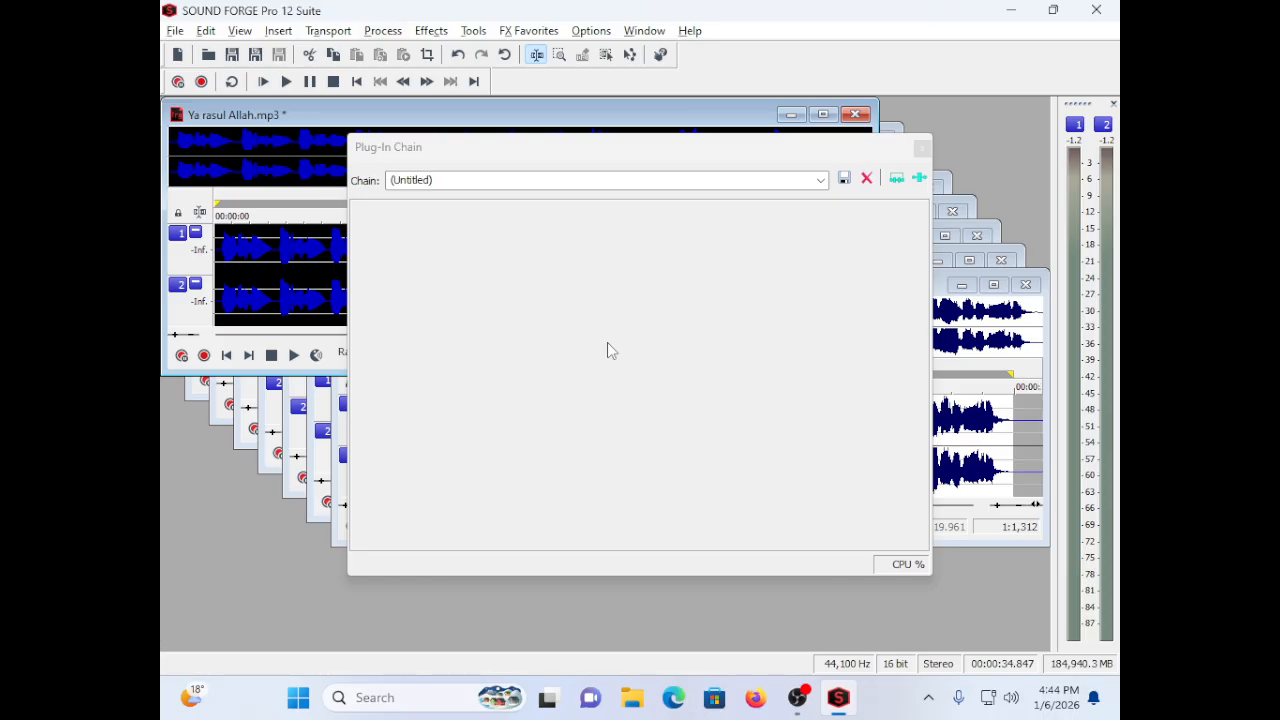
Step: Reopen the Graphic EQ for another pass over the recording
key(alt+p)
key(Down)
key(Down)
key(Down)
key(Down)
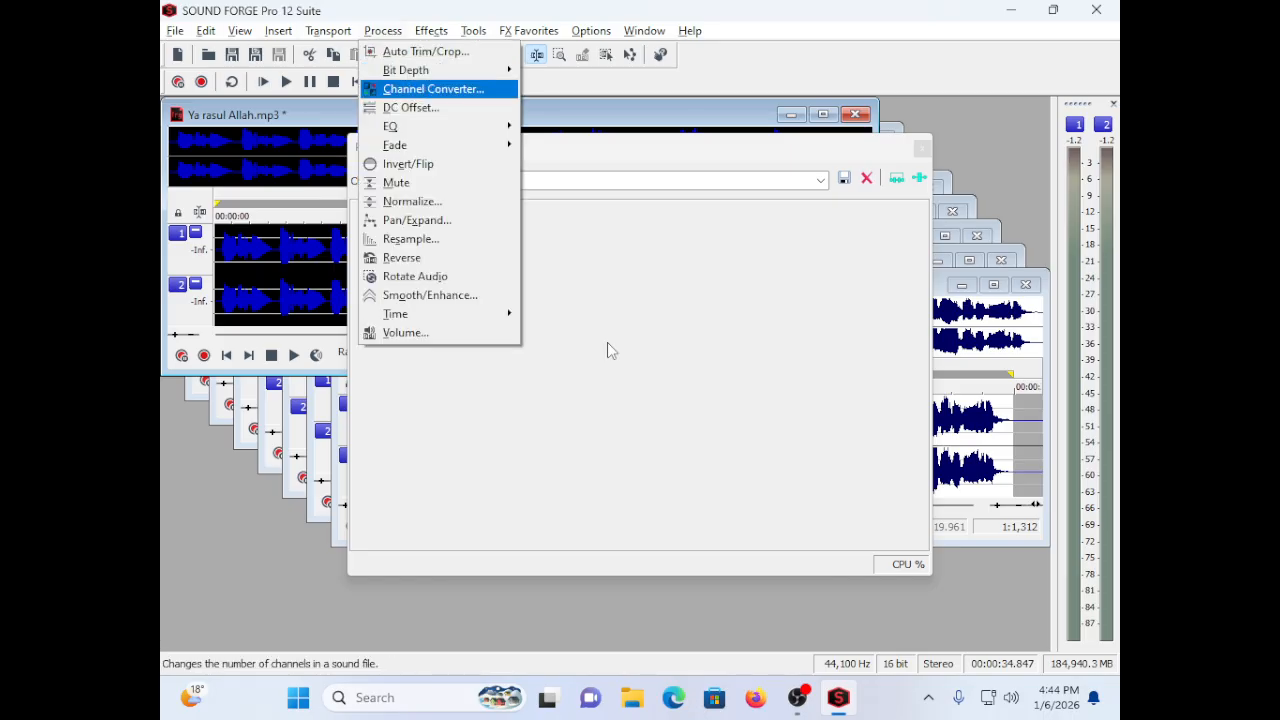
key(Right)
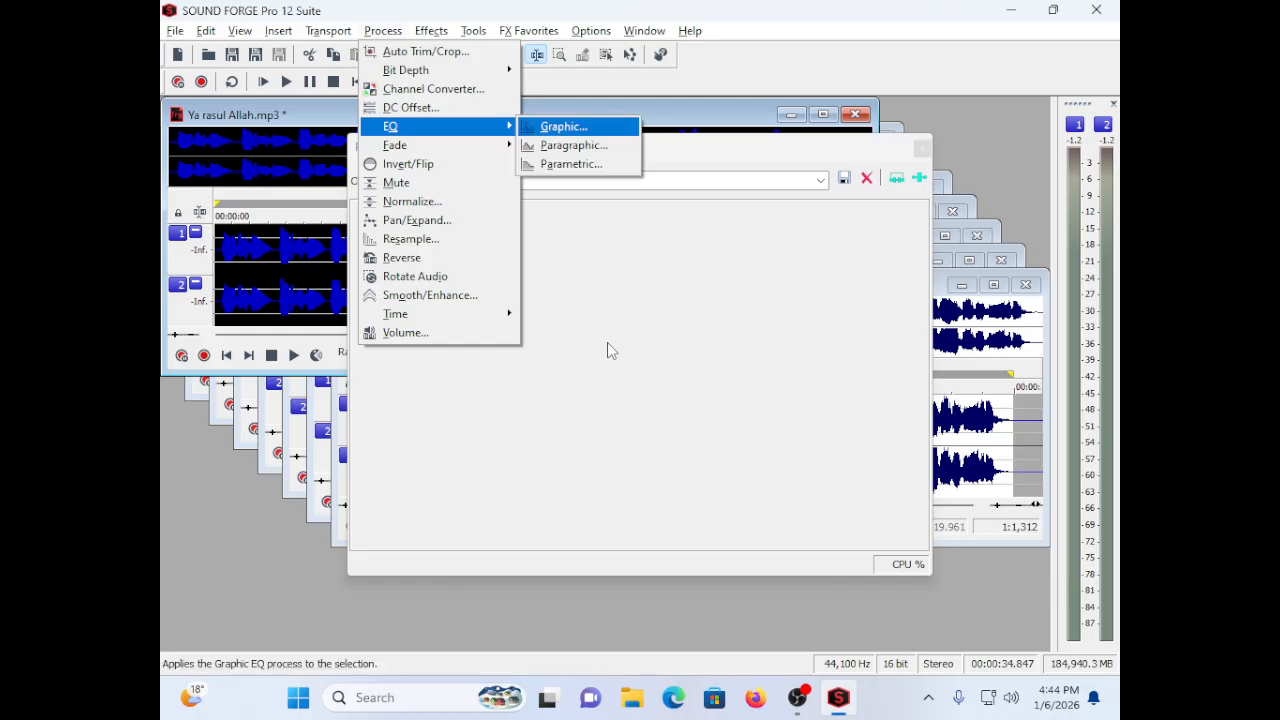
key(Return)
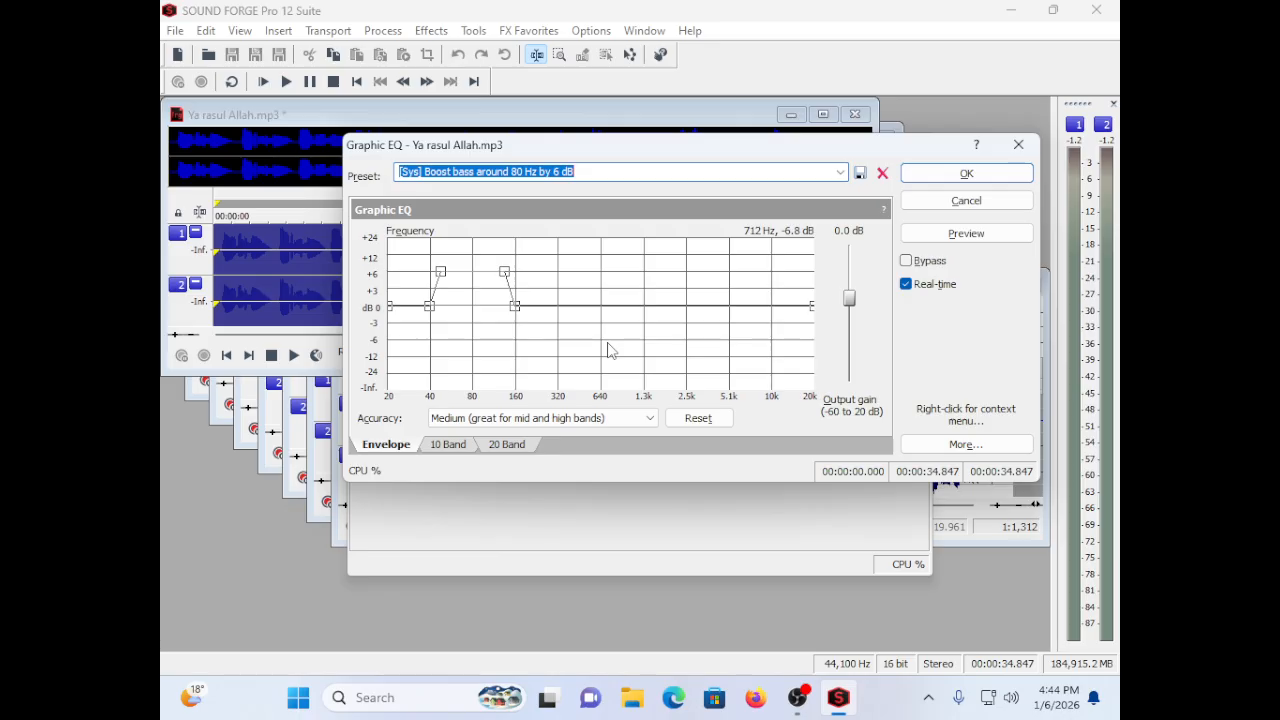
Step: Preview the Boost bass around 80 Hz by 6 dB preset again and apply it a second time
key(alt+p)
key(Tab)
key(Tab)
key(Tab)
key(Tab)
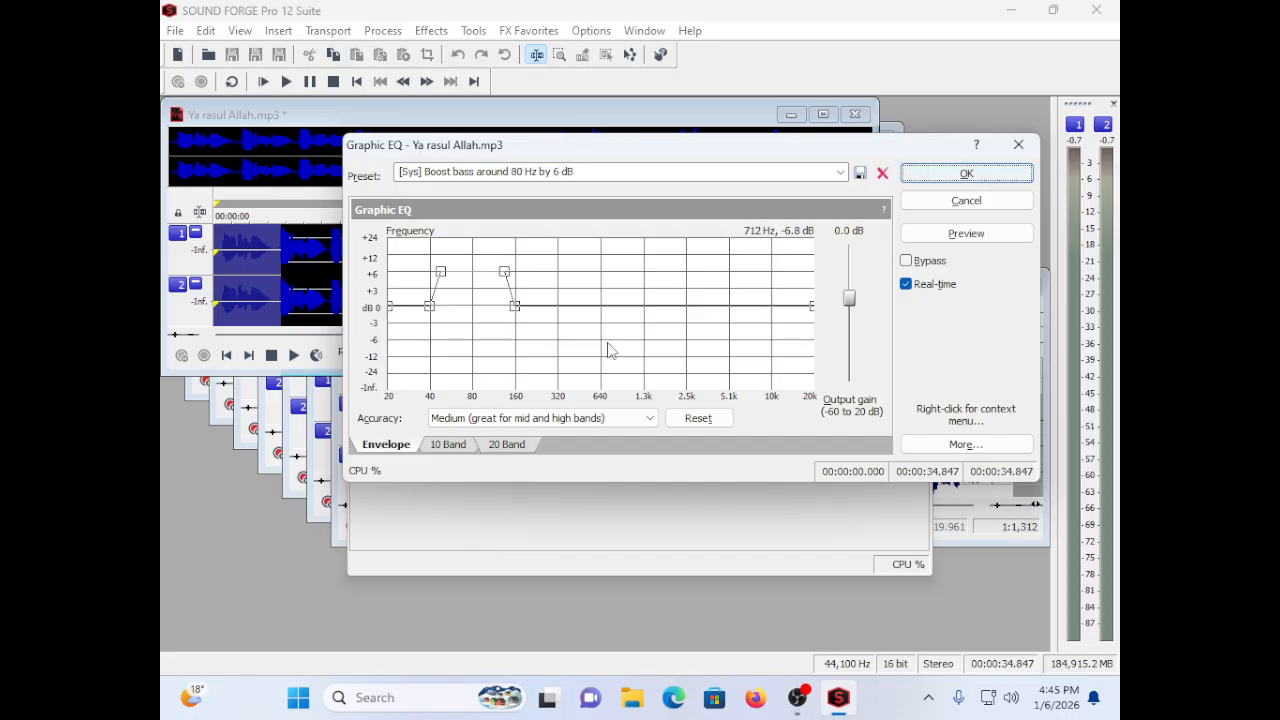
key(Return)
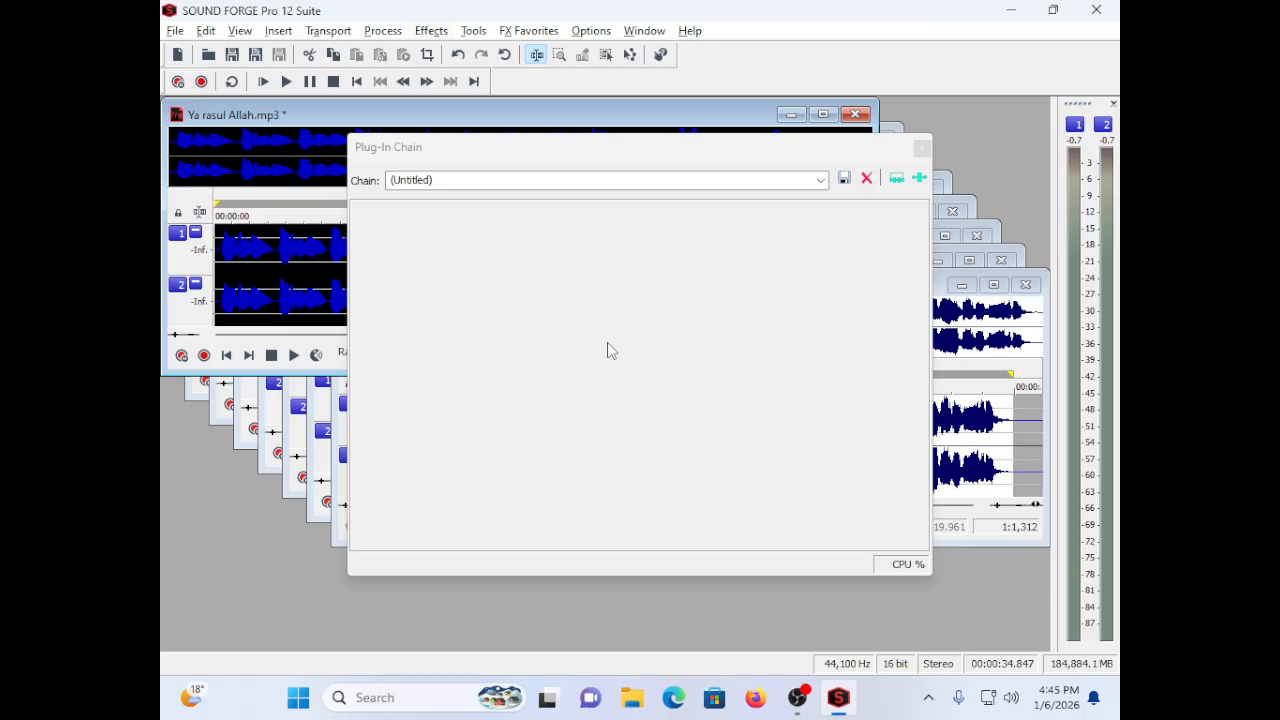
Step: Open the Graphic Dynamics effect for the recording
key(alt+c)
key(Down)
key(Down)
key(Down)
key(Down)
key(Down)
key(Down)
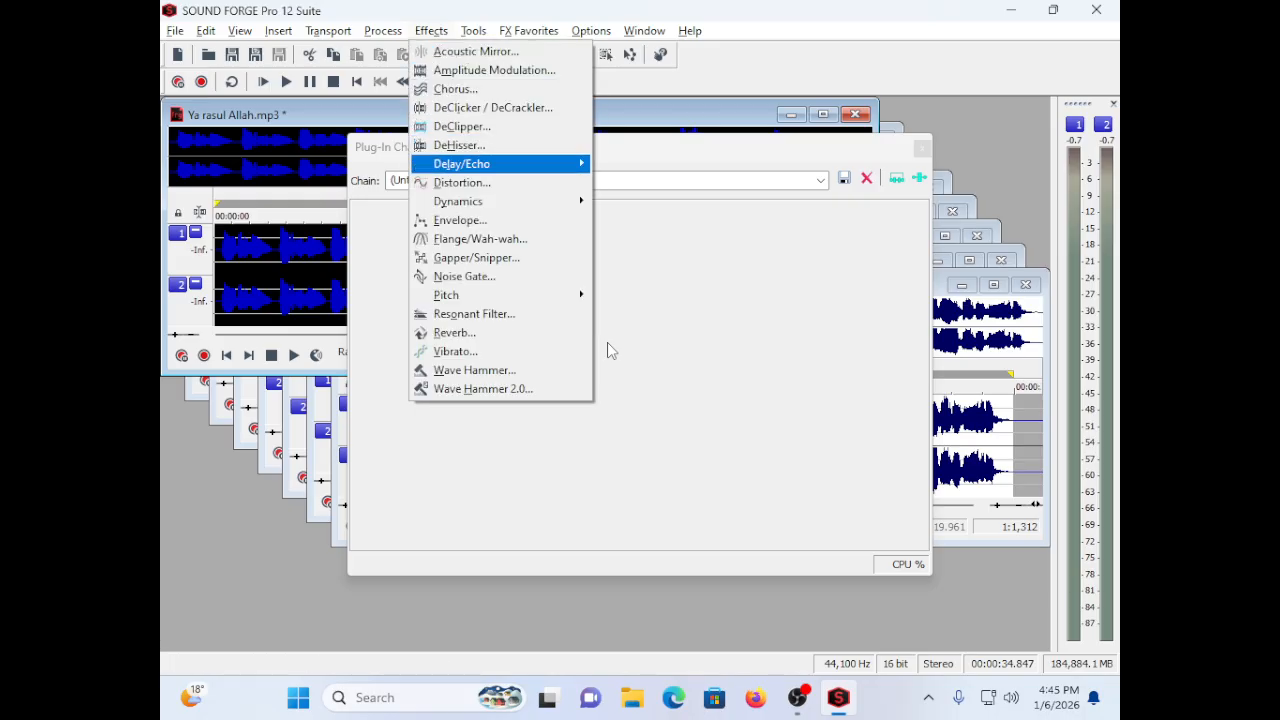
key(Down)
key(Down)
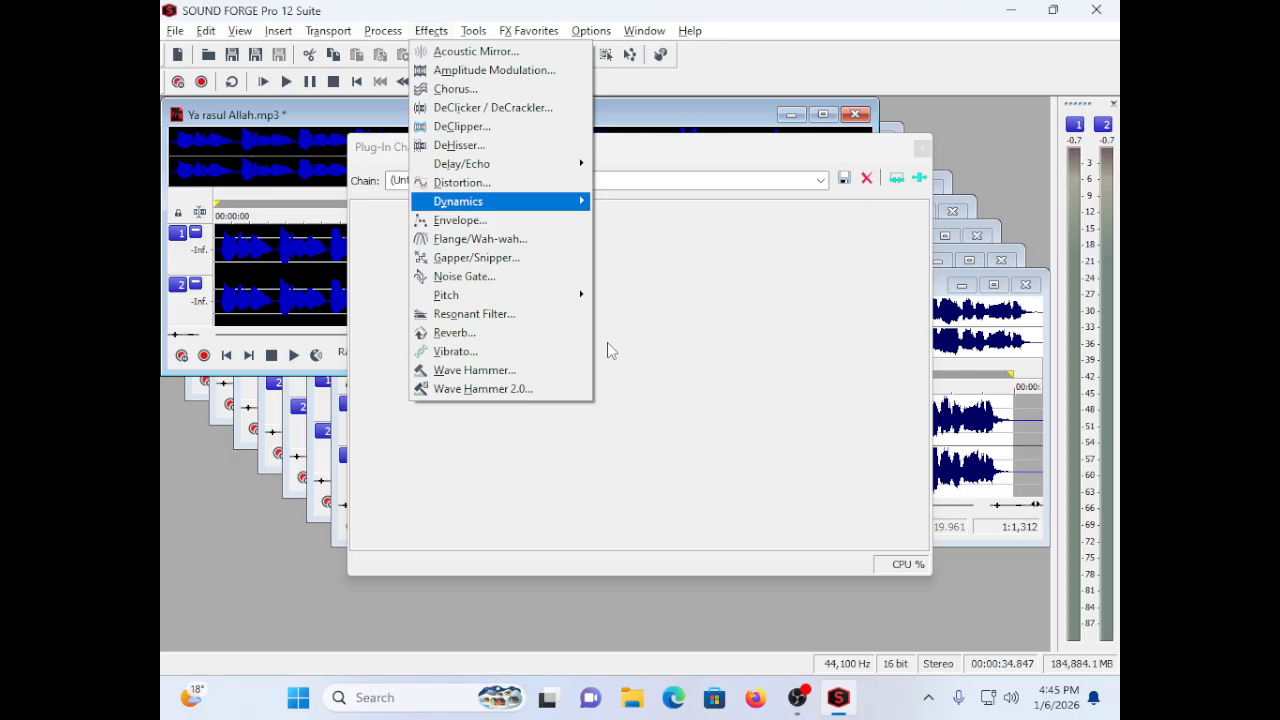
key(Right)
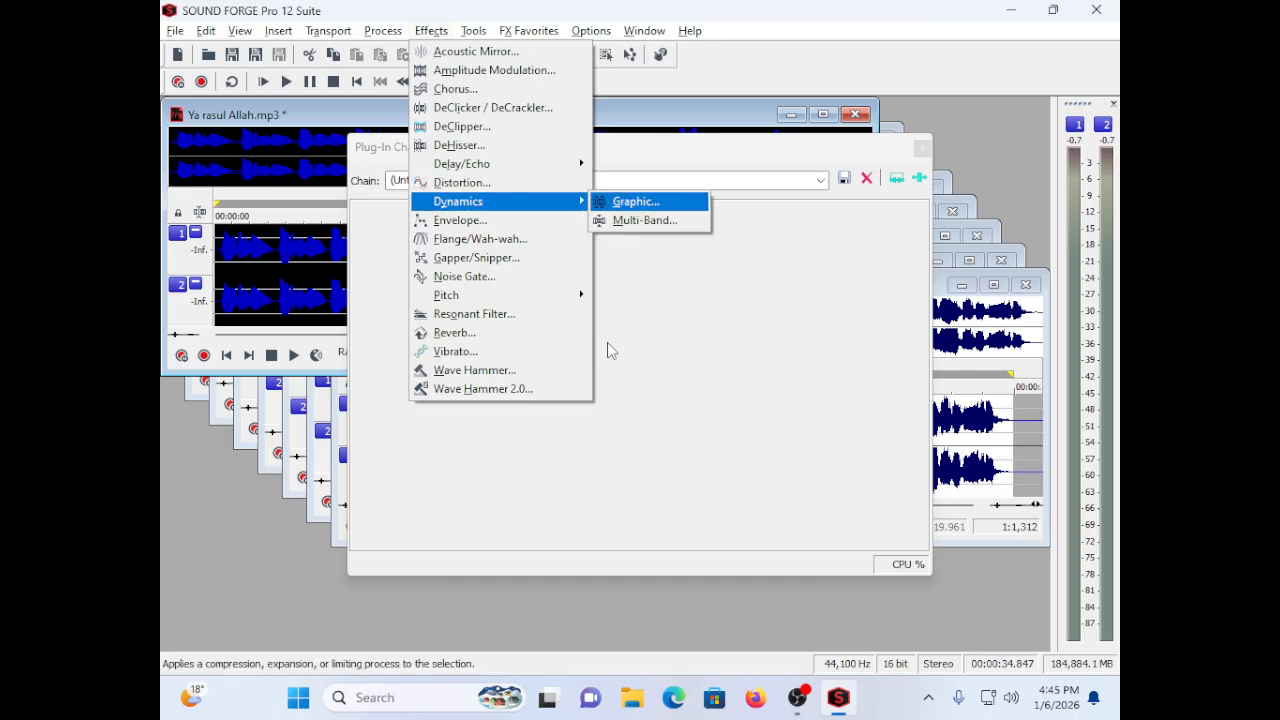
key(Return)
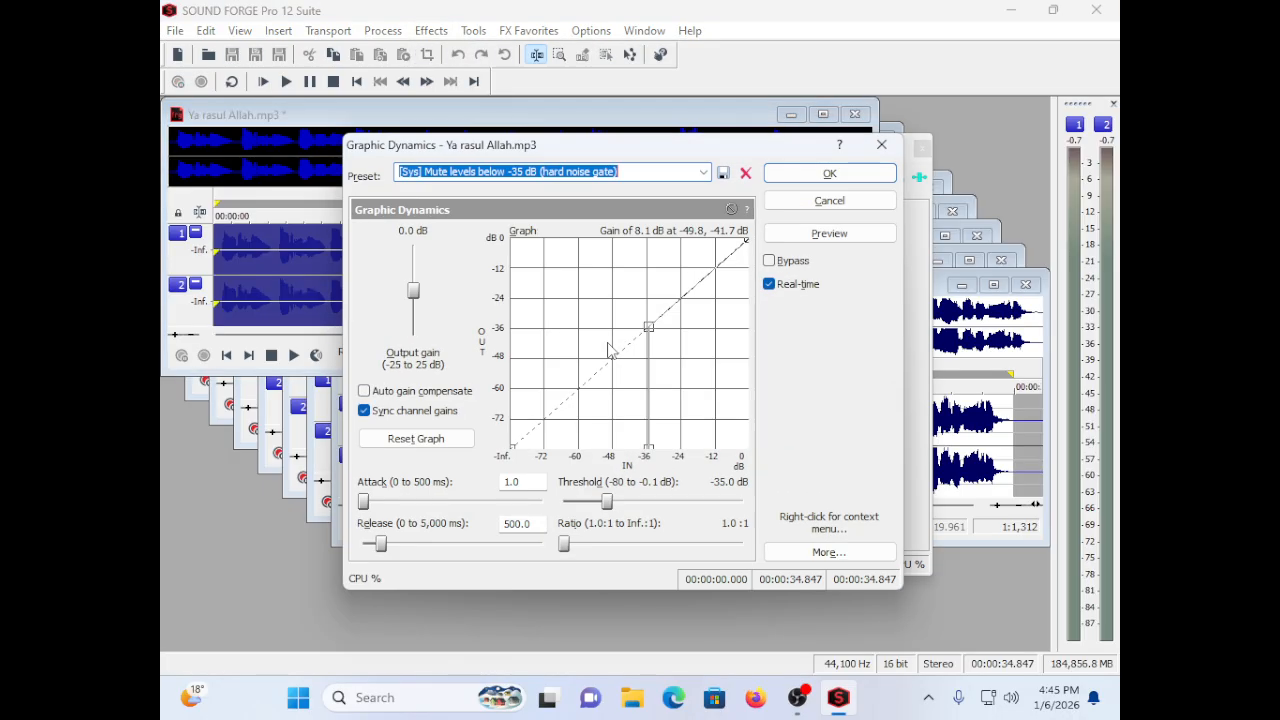
Step: Preview the Graphic Dynamics preset Mute levels below -35 dB (hard noise gate) and apply it to the recording
key(Down)
key(Up)
key(alt+p)
key(Tab)
key(Tab)
key(Tab)
key(Tab)
key(Tab)
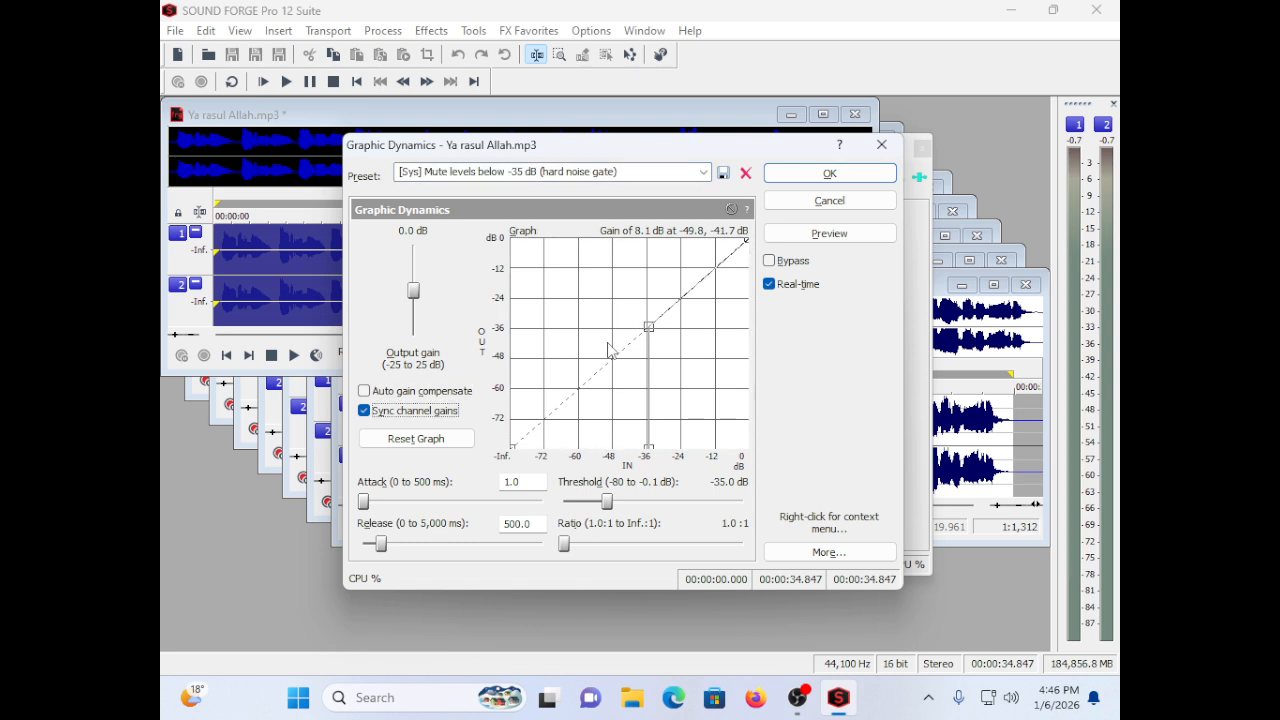
key(Tab)
key(Tab)
key(Tab)
key(Tab)
key(Return)
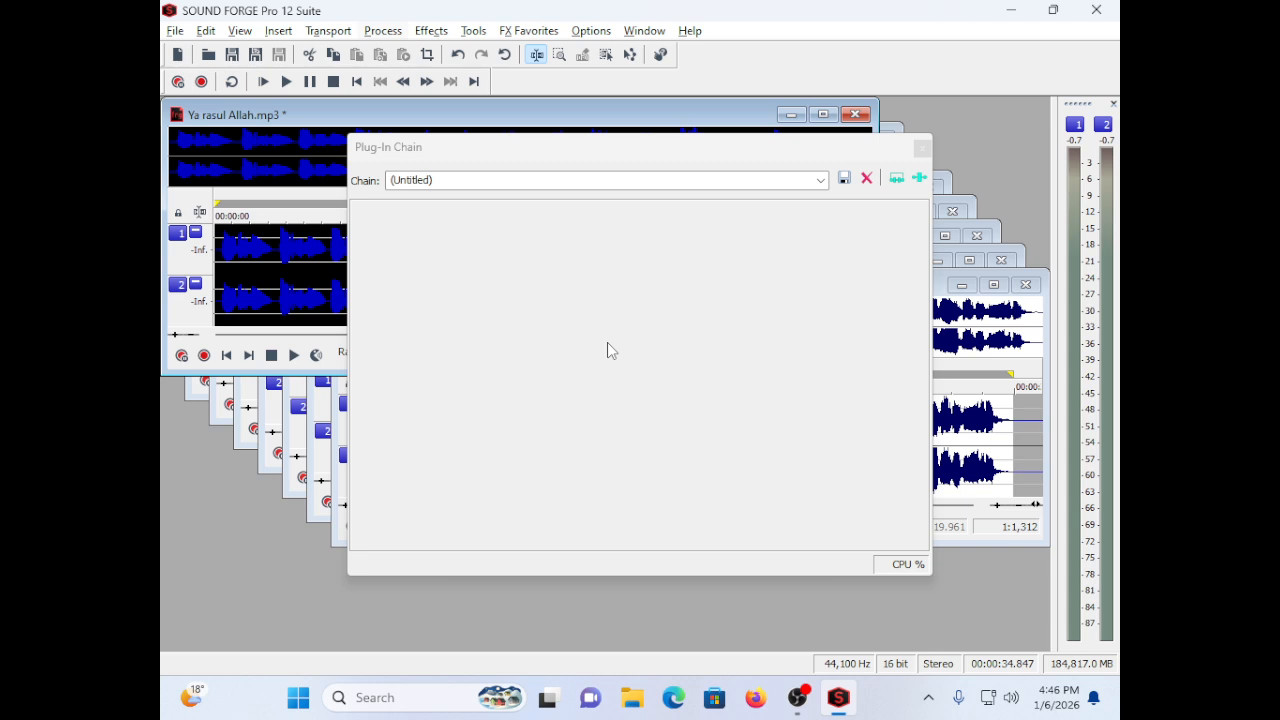
key(alt+p)
key(Down)
key(Down)
key(Down)
key(Down)
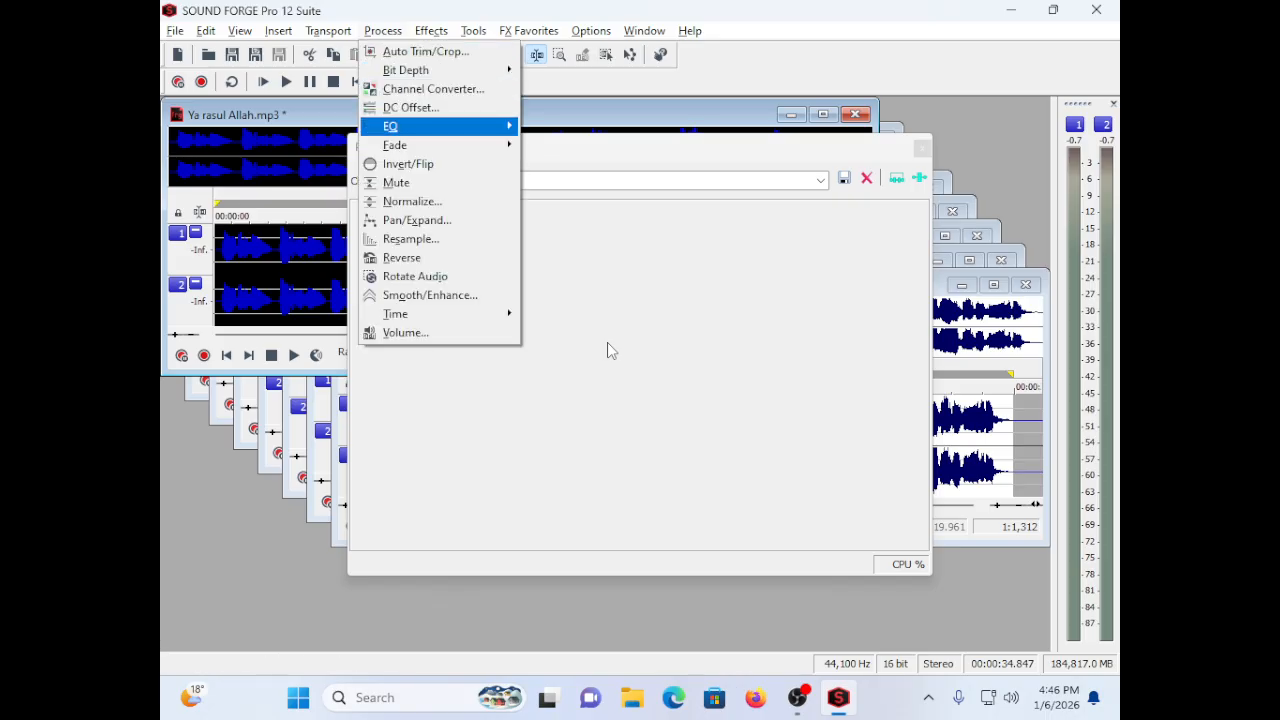
key(Up)
key(Up)
key(Up)
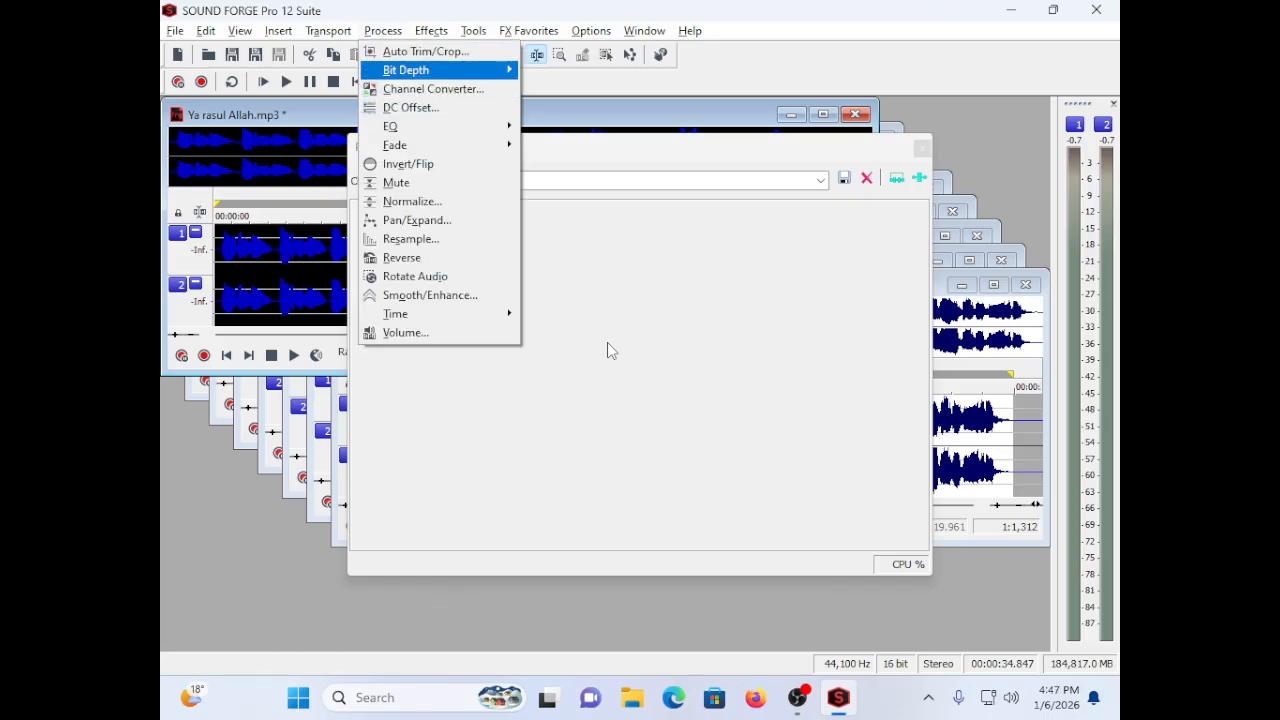
key(Right)
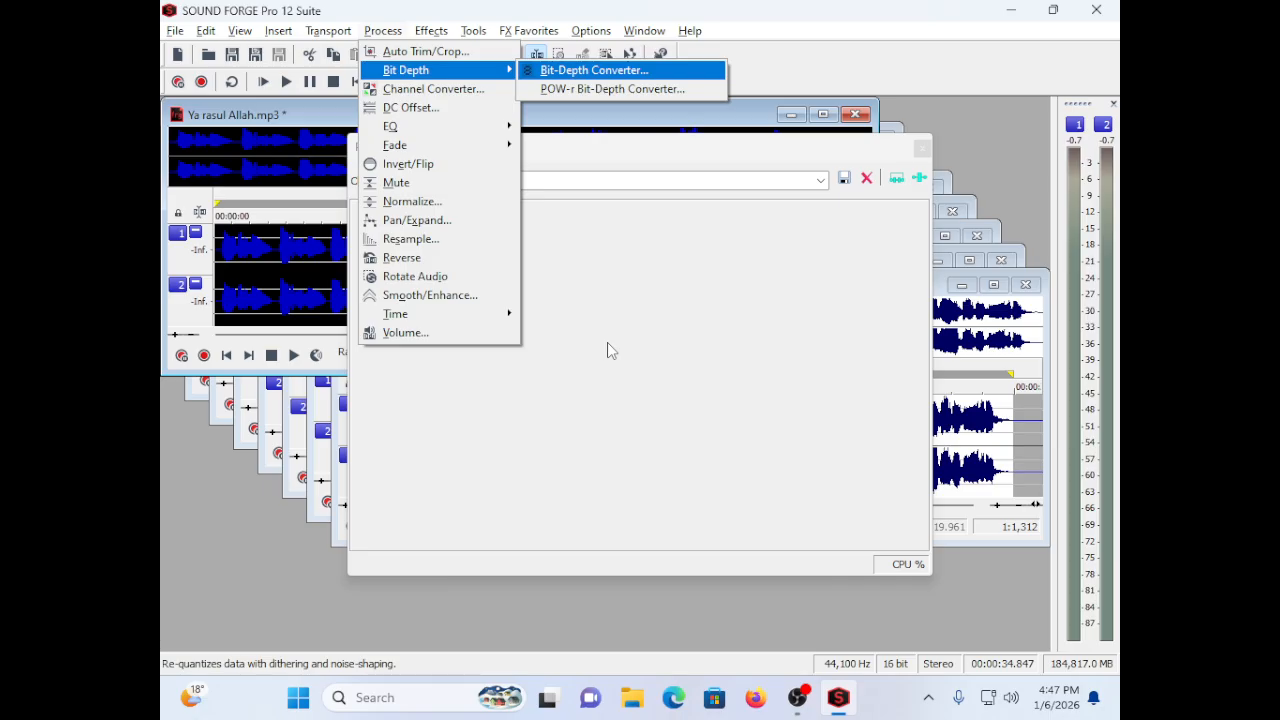
key(Right)
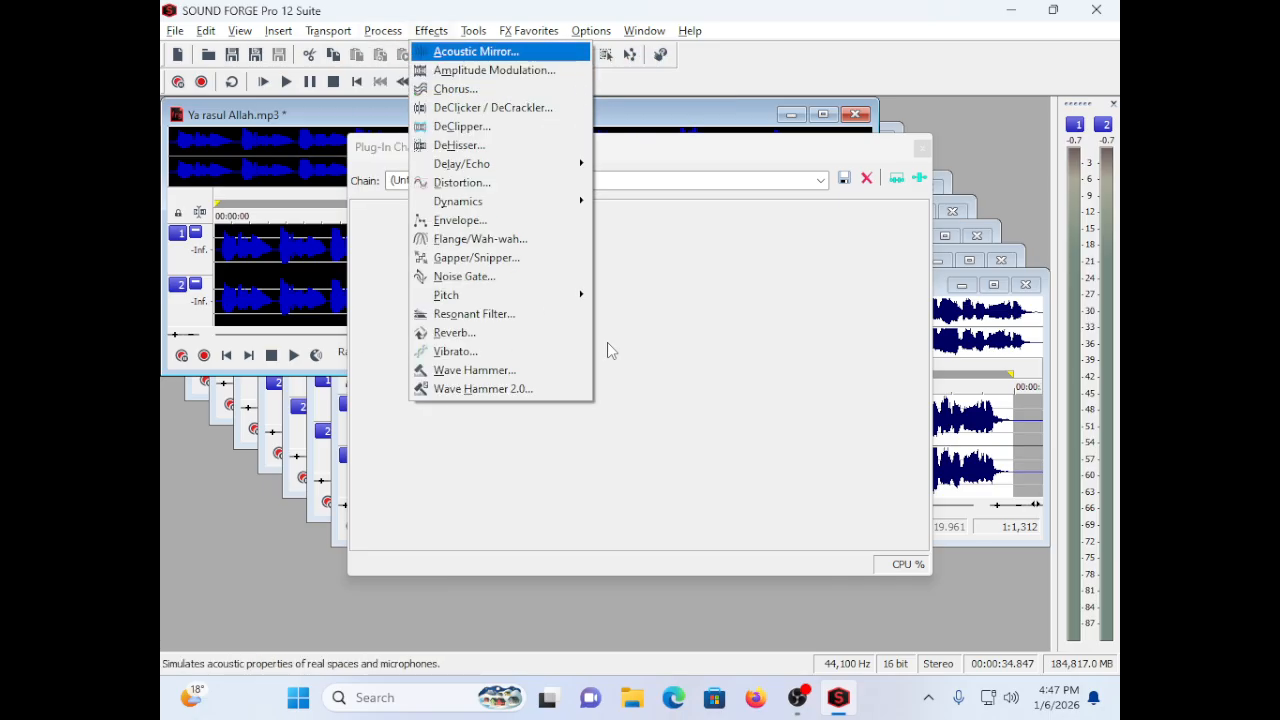
Step: Open the Noise Gate effect for the Ya rasul Allah recording
key(Down)
key(Down)
key(Down)
key(Down)
key(Down)
key(Down)
key(Down)
key(Down)
key(Down)
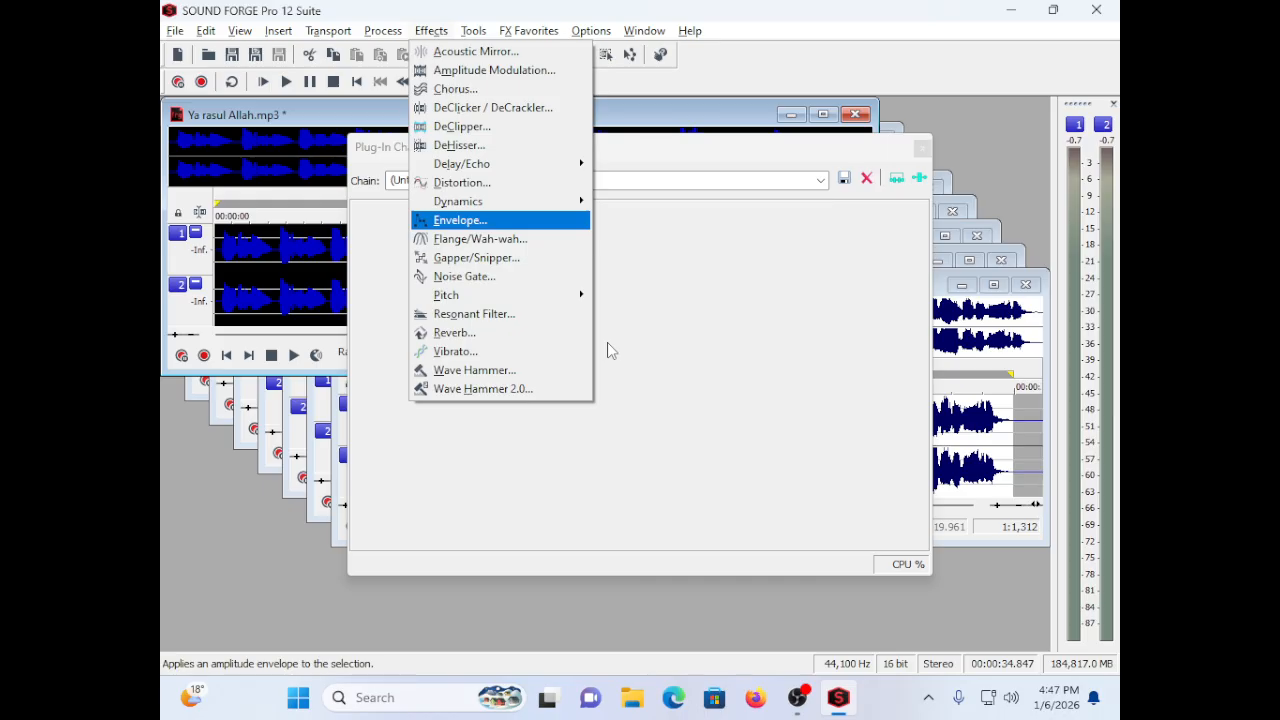
key(Down)
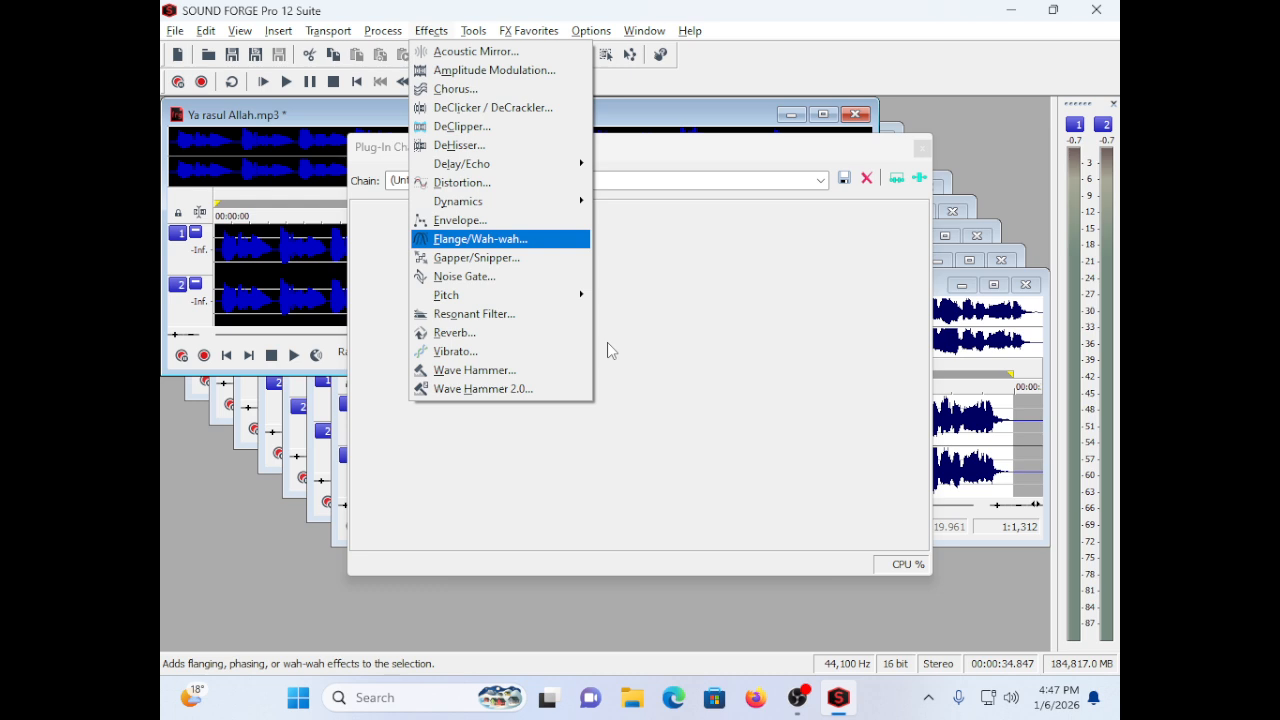
key(Up)
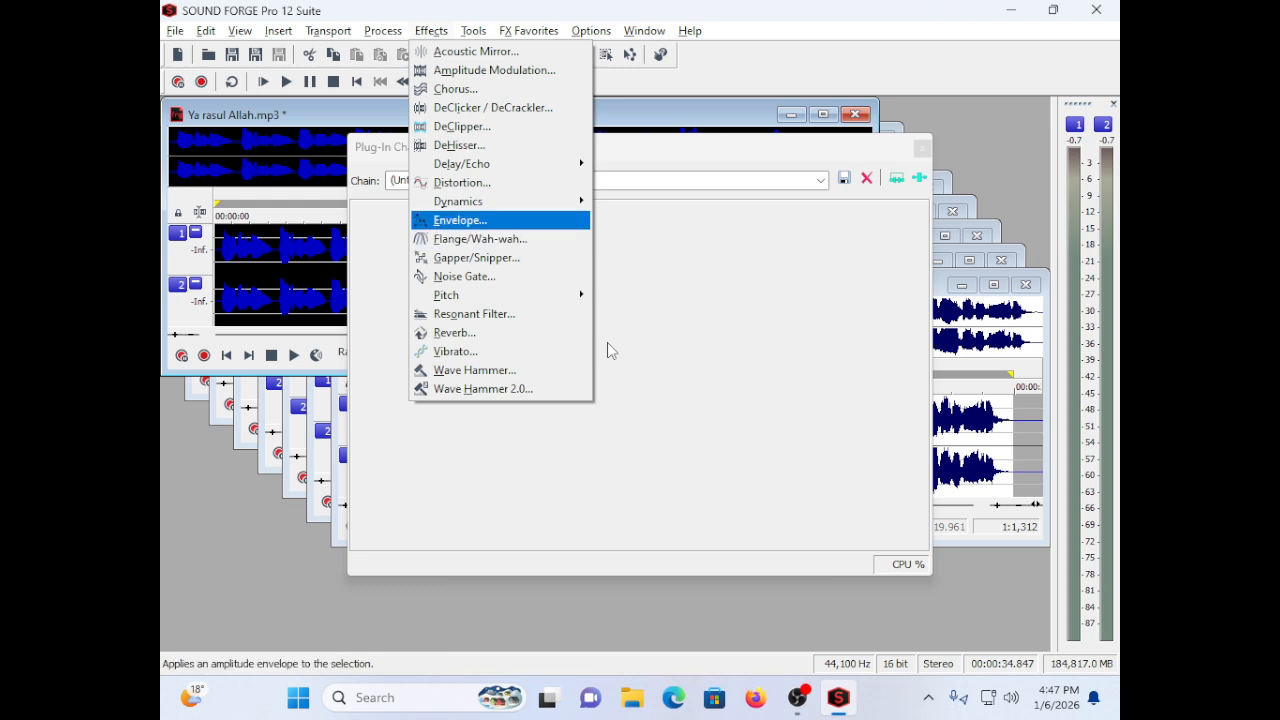
key(Down)
key(Down)
key(Down)
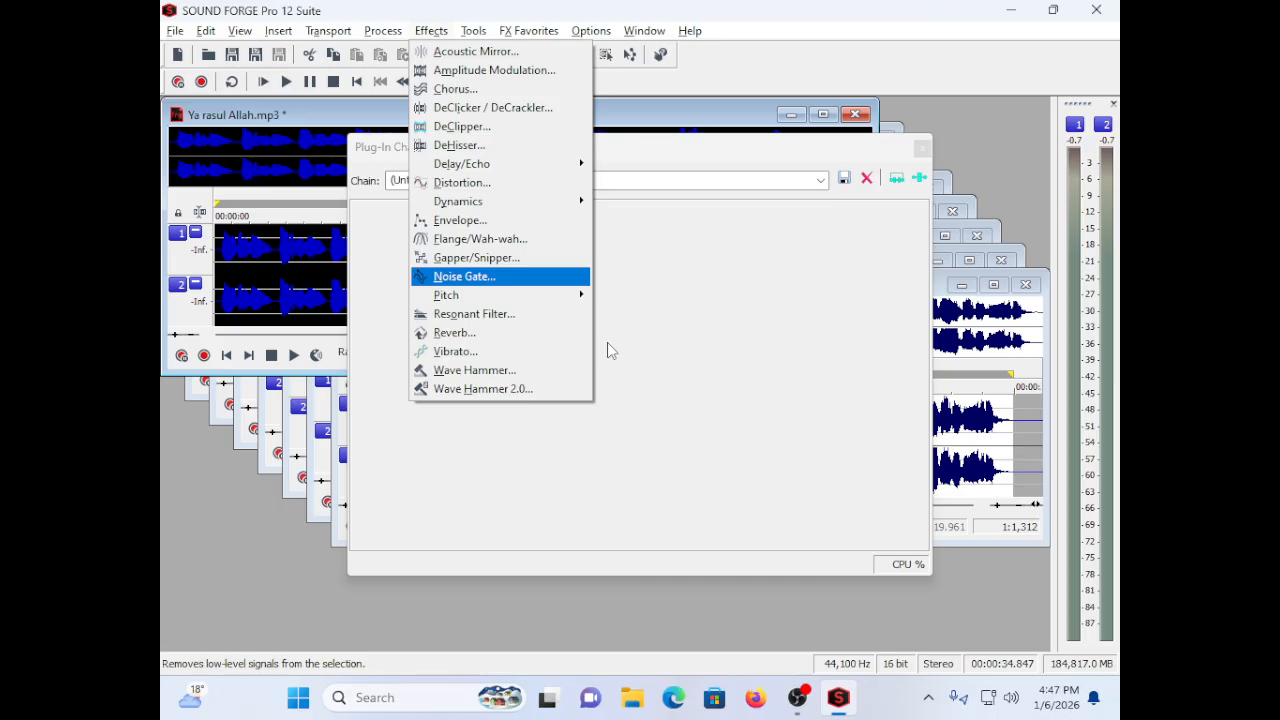
key(Return)
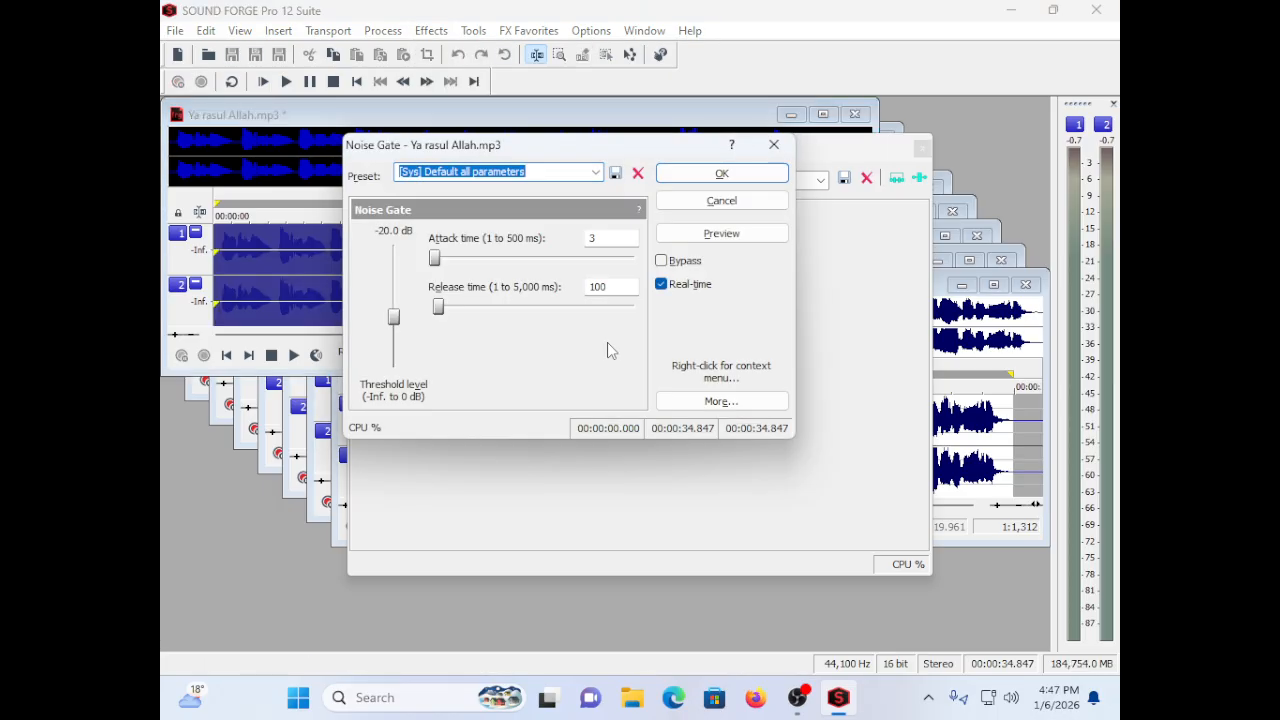
Step: Preview the Noise Gate with the Default all parameters preset and close it without applying
key(Up)
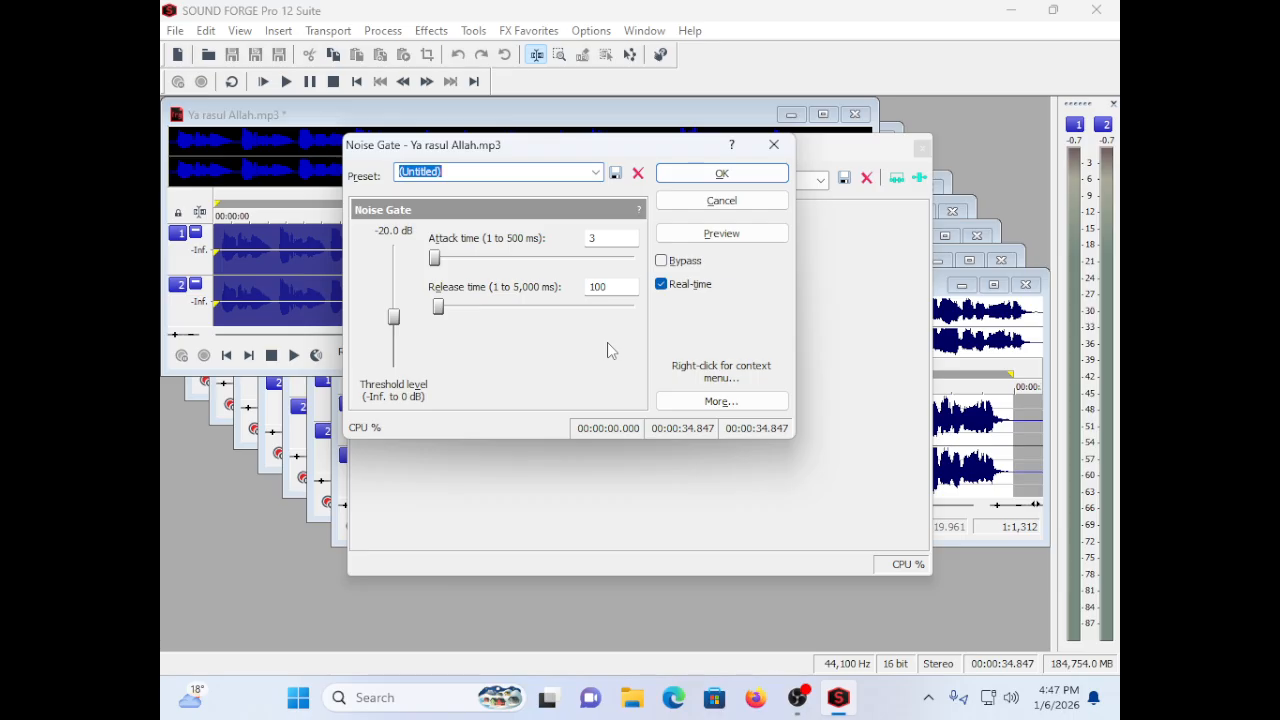
key(Down)
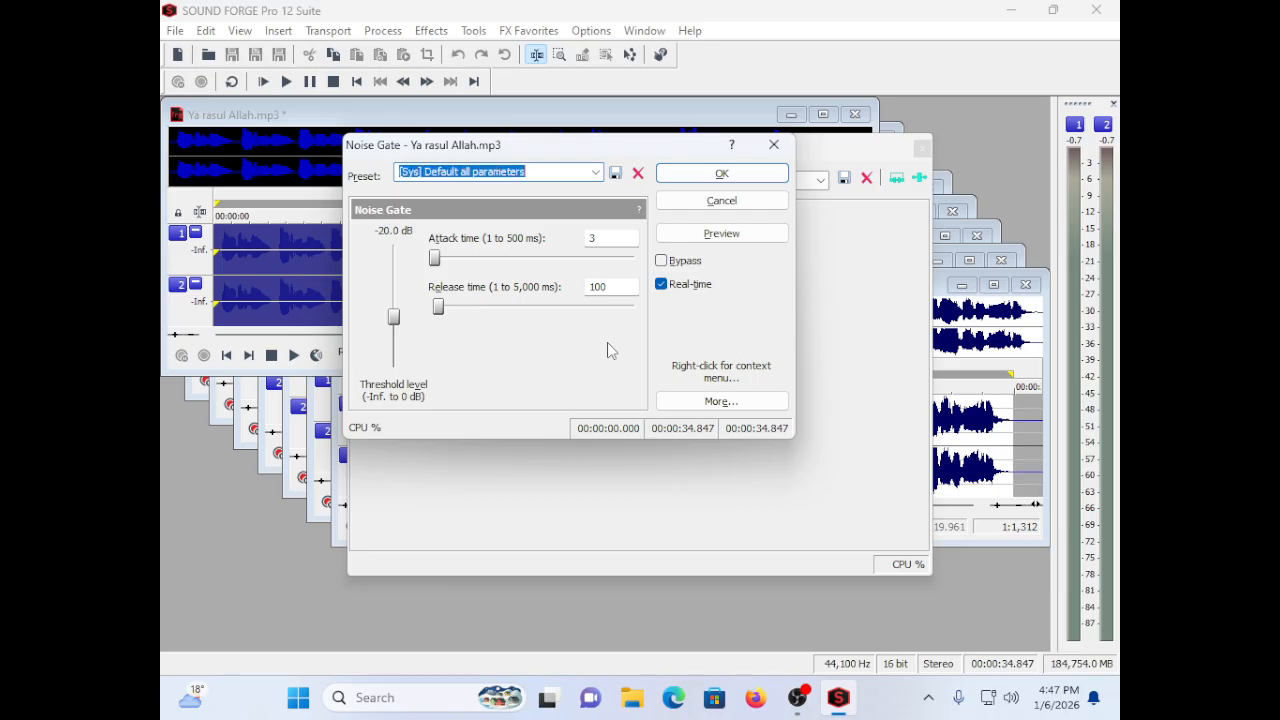
key(space)
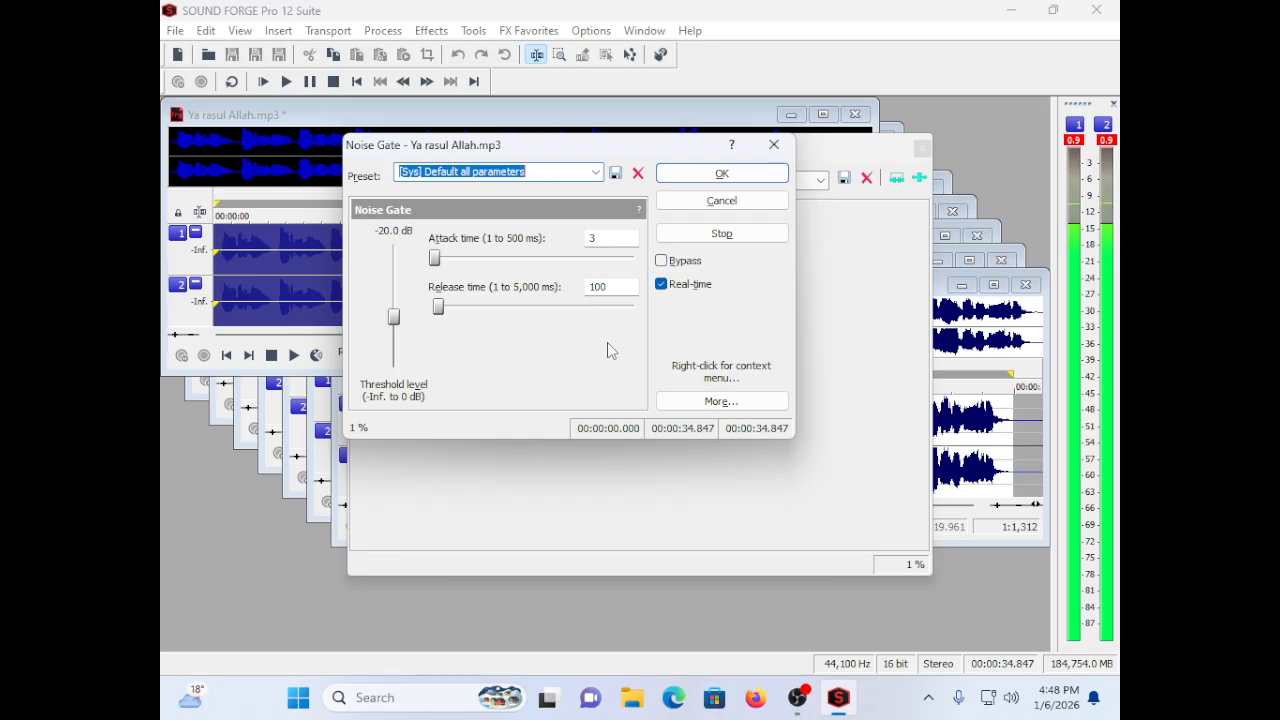
key(Escape)
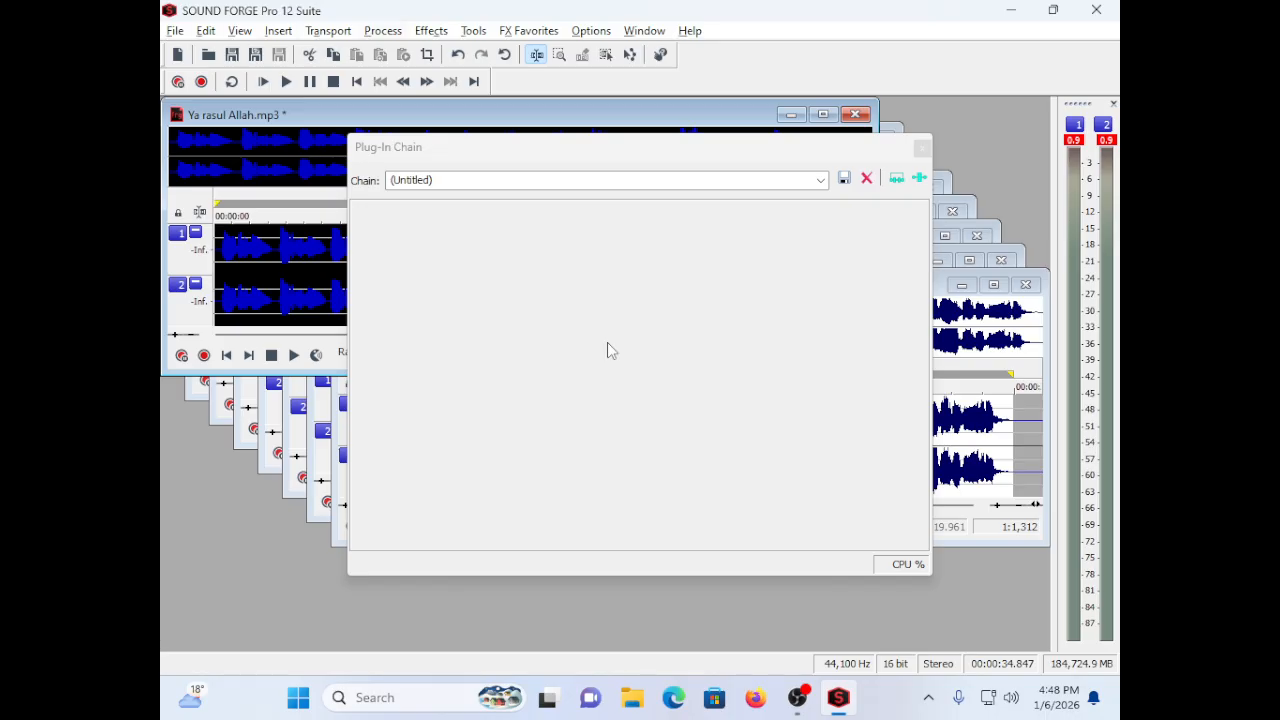
Step: Open the Volume process for the recording and choose the 6 dB Boost (200 %) preset
key(alt+p)
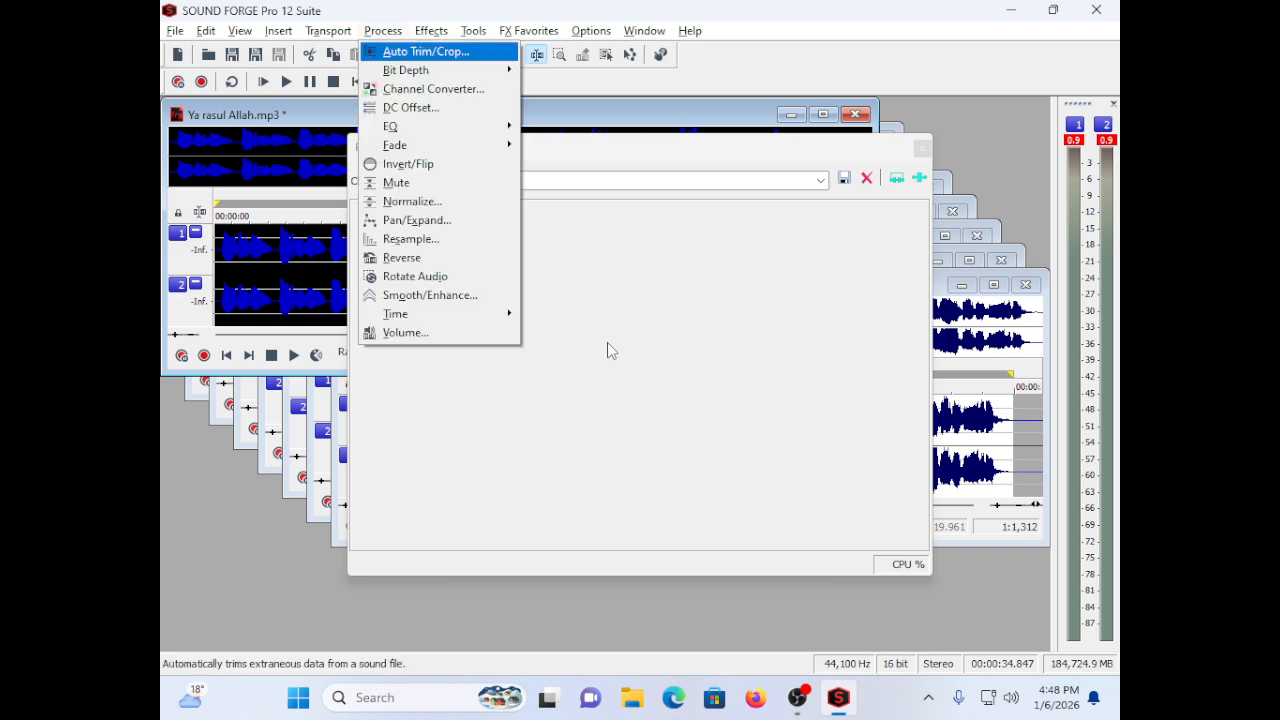
key(Up)
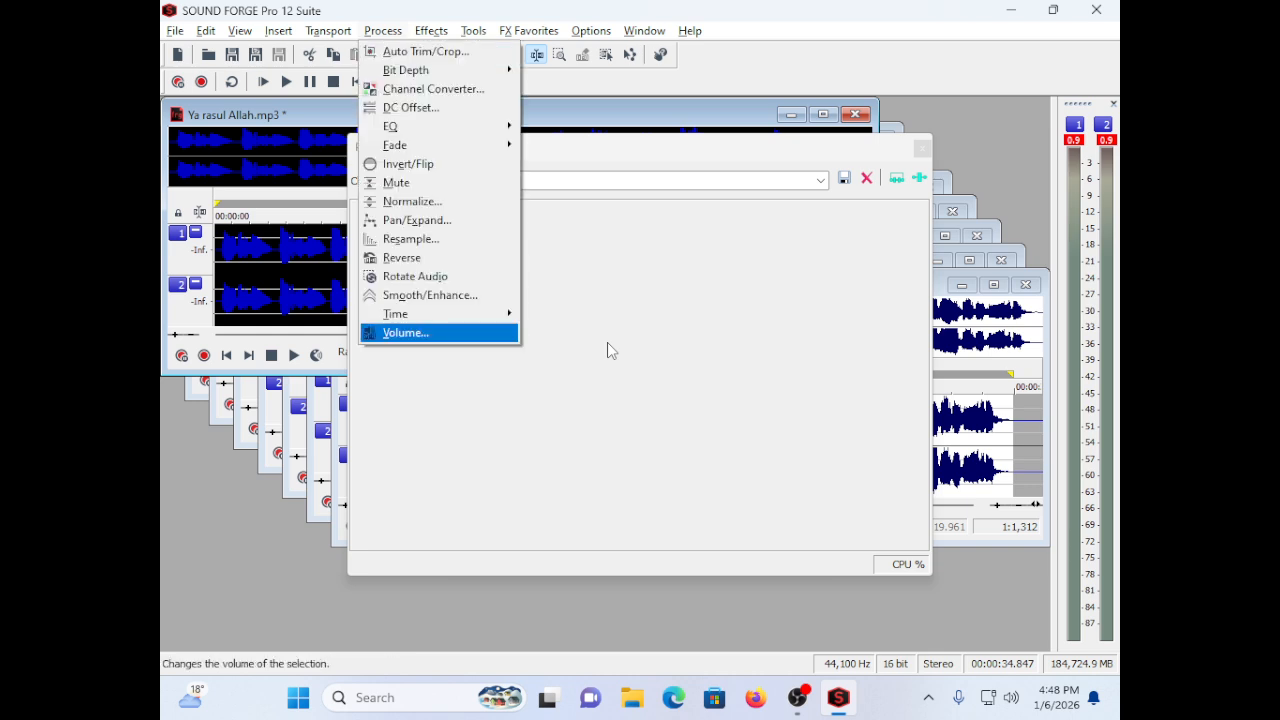
key(Return)
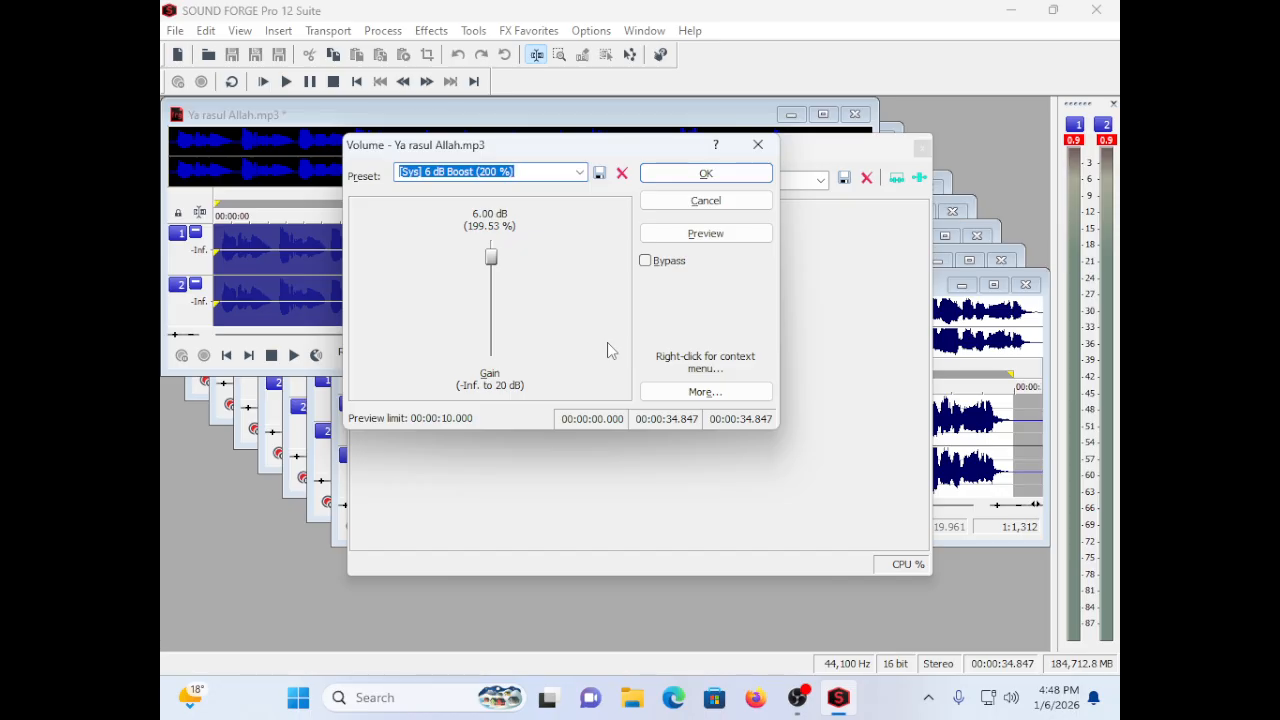
key(Up)
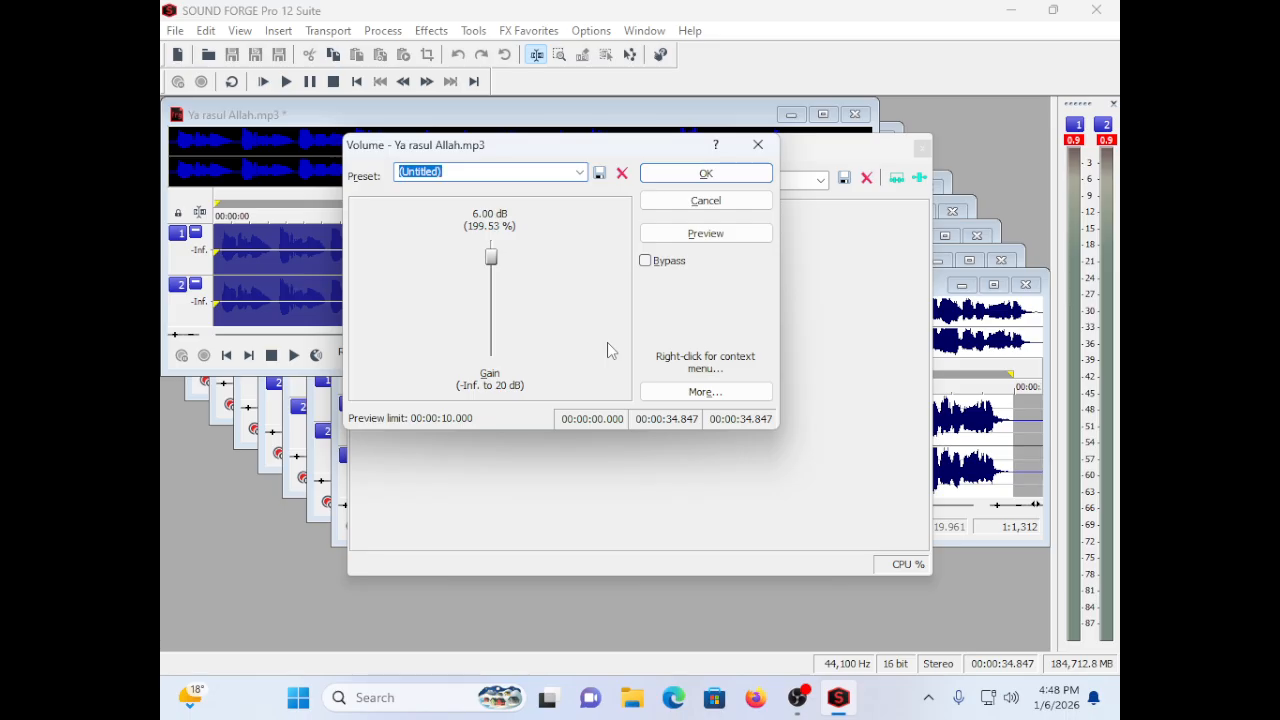
key(Down)
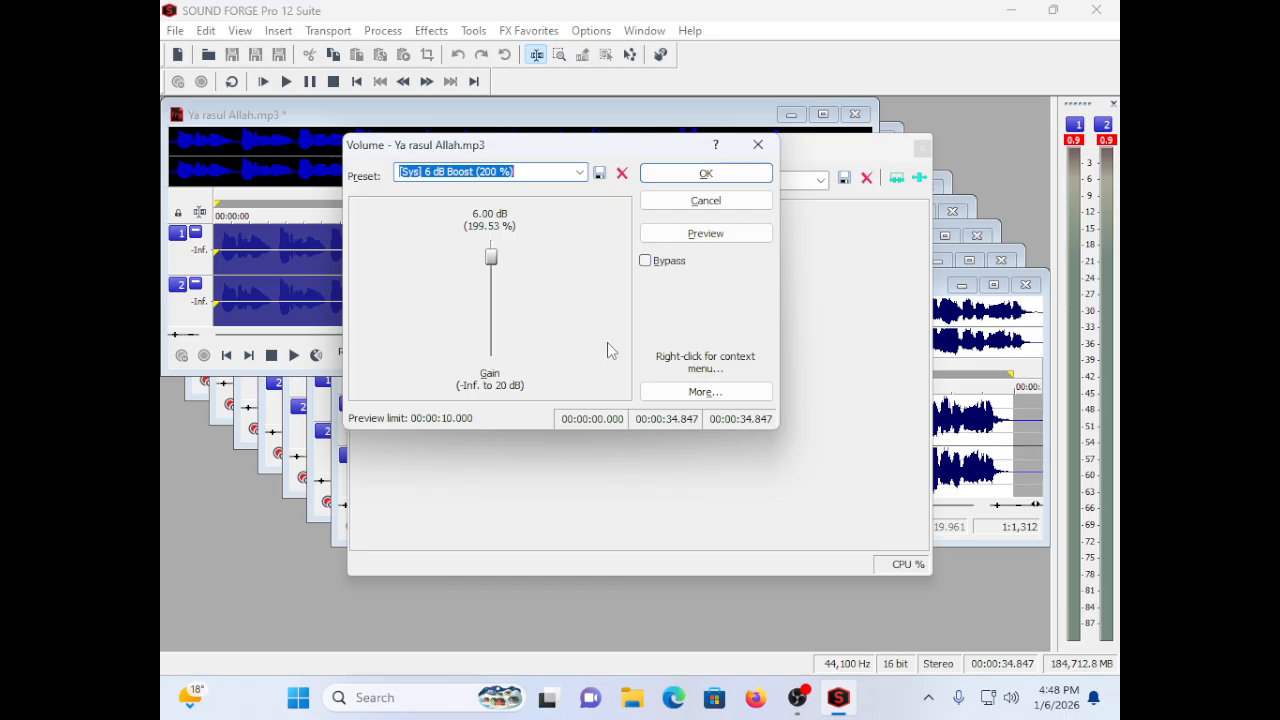
Step: Preview the 6 dB volume boost, then apply it to the recording and play back the result
key(alt+p)
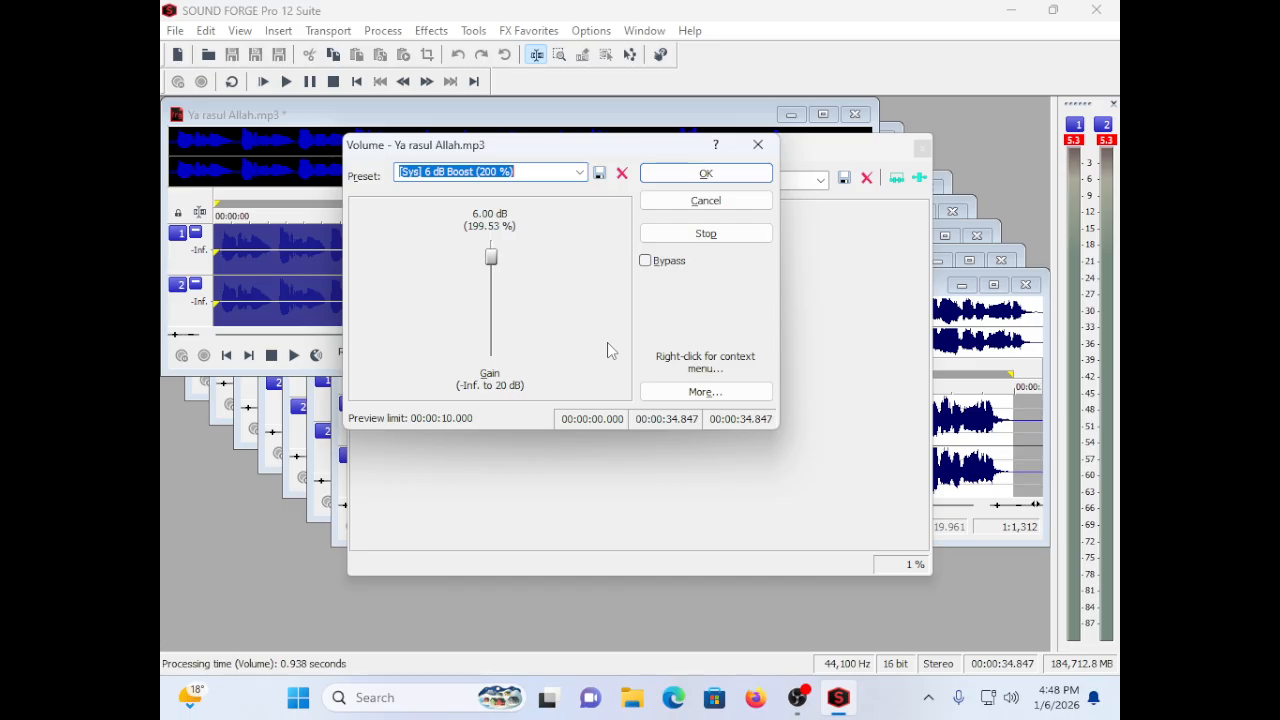
key(Tab)
key(Tab)
key(Tab)
key(Tab)
key(shift+Tab)
key(shift+Tab)
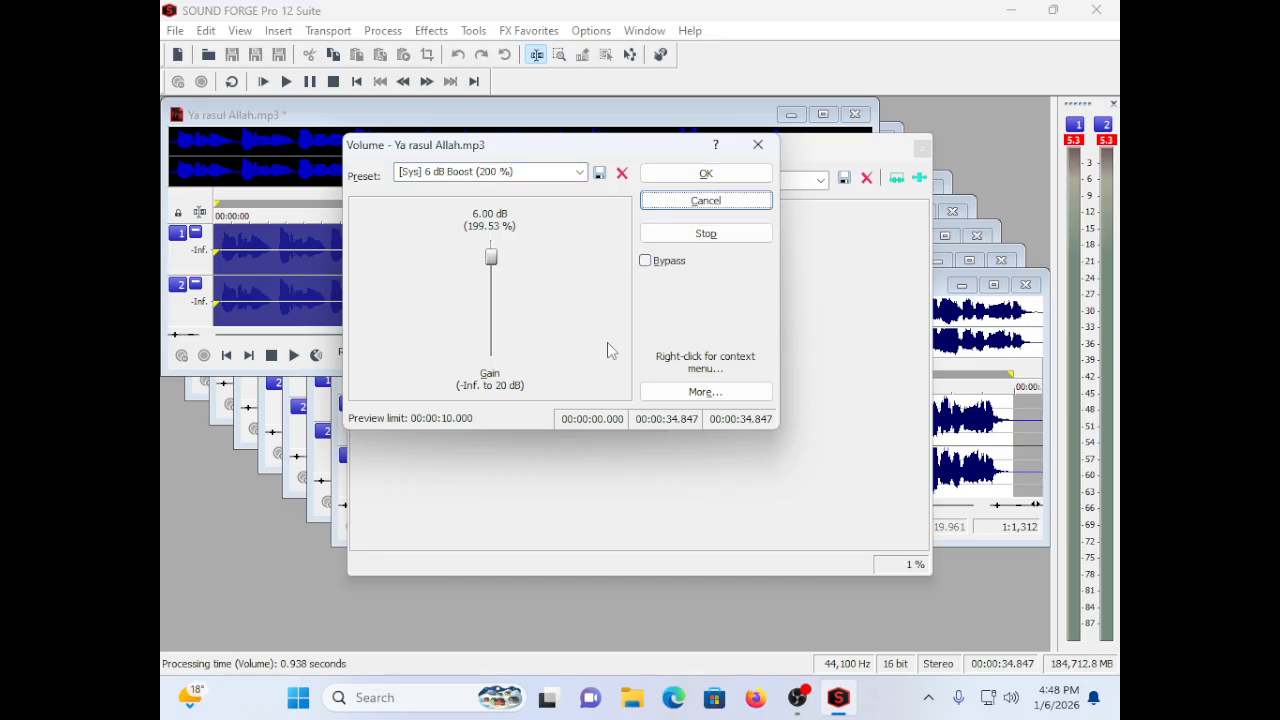
key(Return)
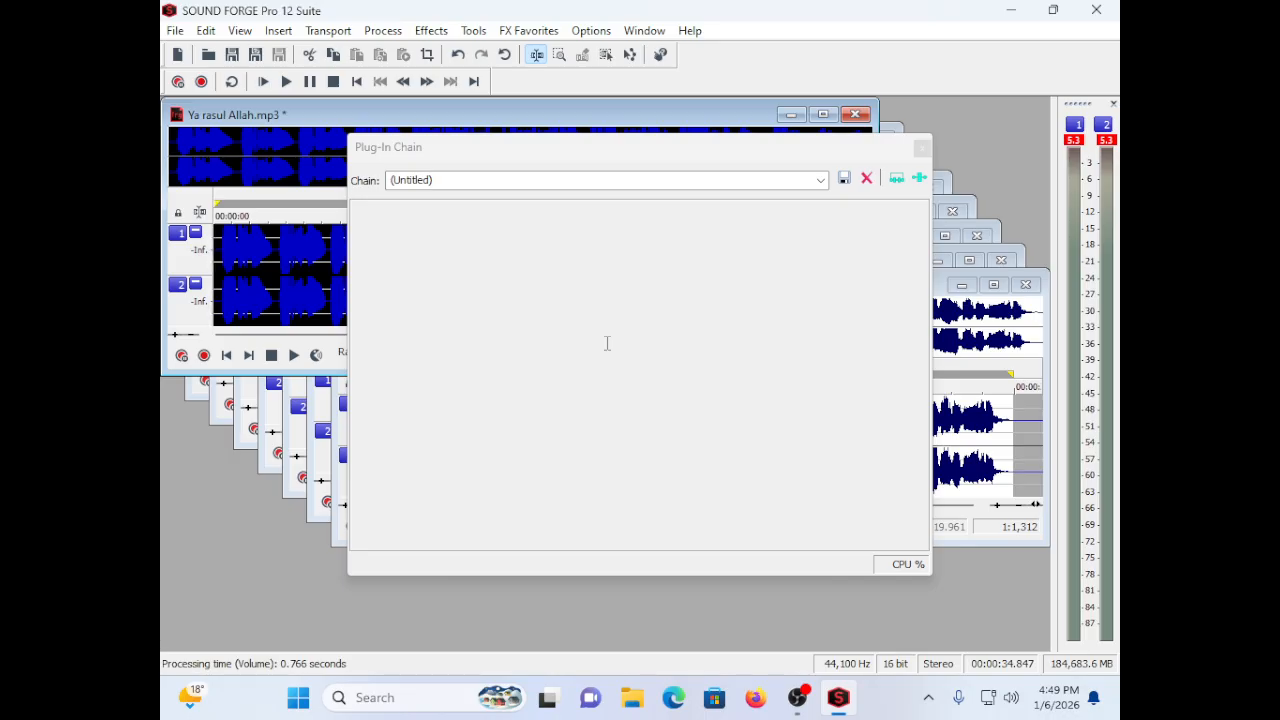
key(space)
key(space)
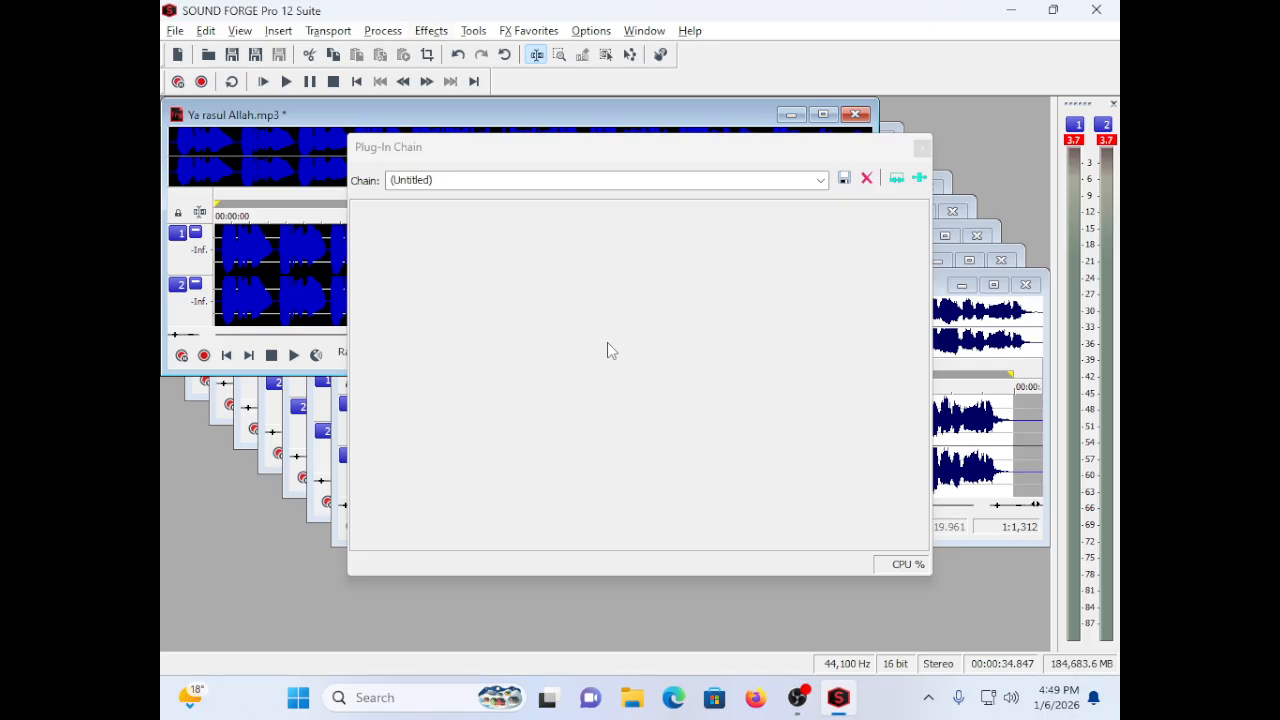
Step: Reopen the Noise Gate effect for the volume-boosted recording
key(alt+c)
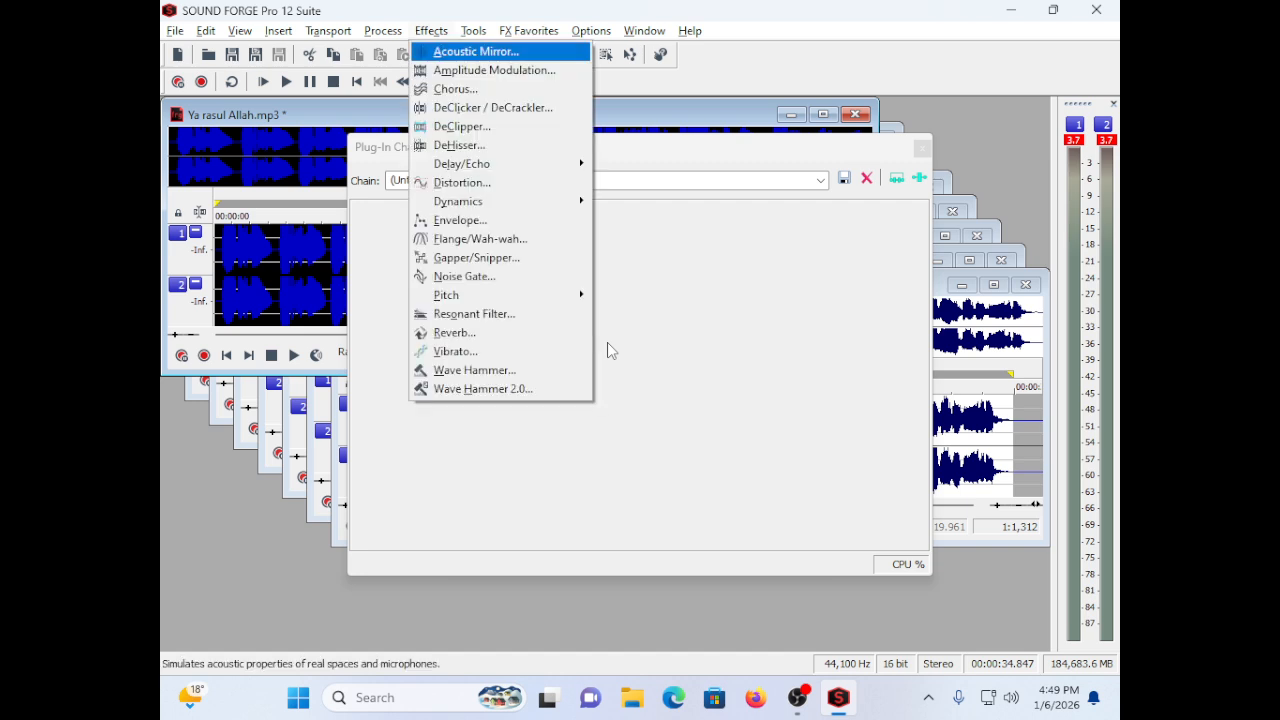
key(Down)
key(Down)
key(Down)
key(Down)
key(Down)
key(Down)
key(Down)
key(Down)
key(Down)
key(Down)
key(Down)
key(Down)
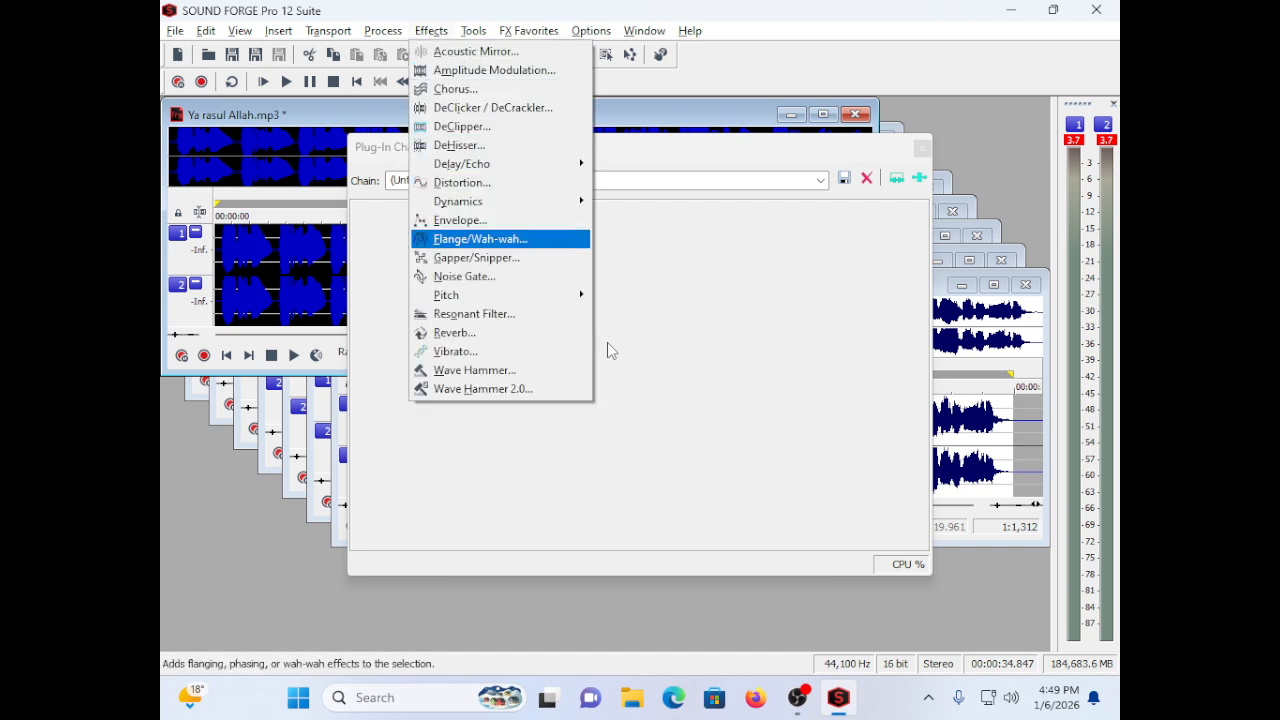
key(Return)
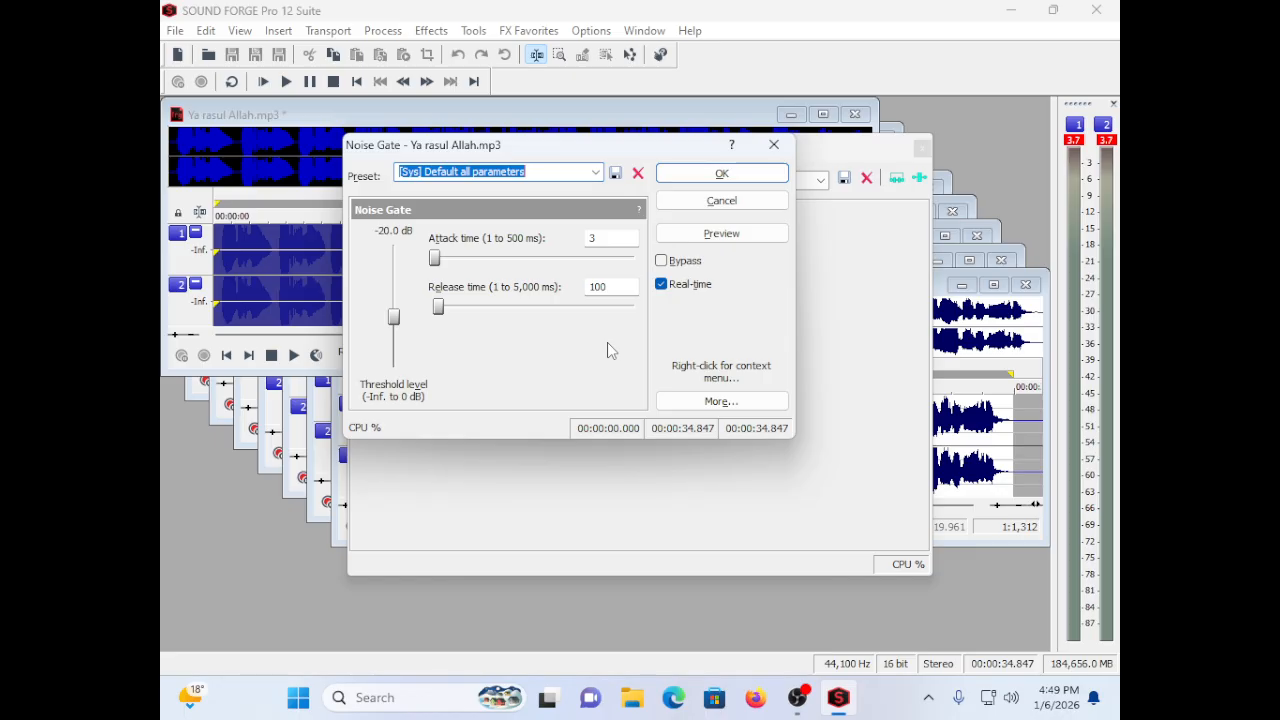
Step: Preview the Noise Gate with its Default all parameters preset and apply it to the recording
key(alt+p)
key(Tab)
key(Tab)
key(Tab)
key(Tab)
key(Tab)
key(Tab)
key(Tab)
key(Tab)
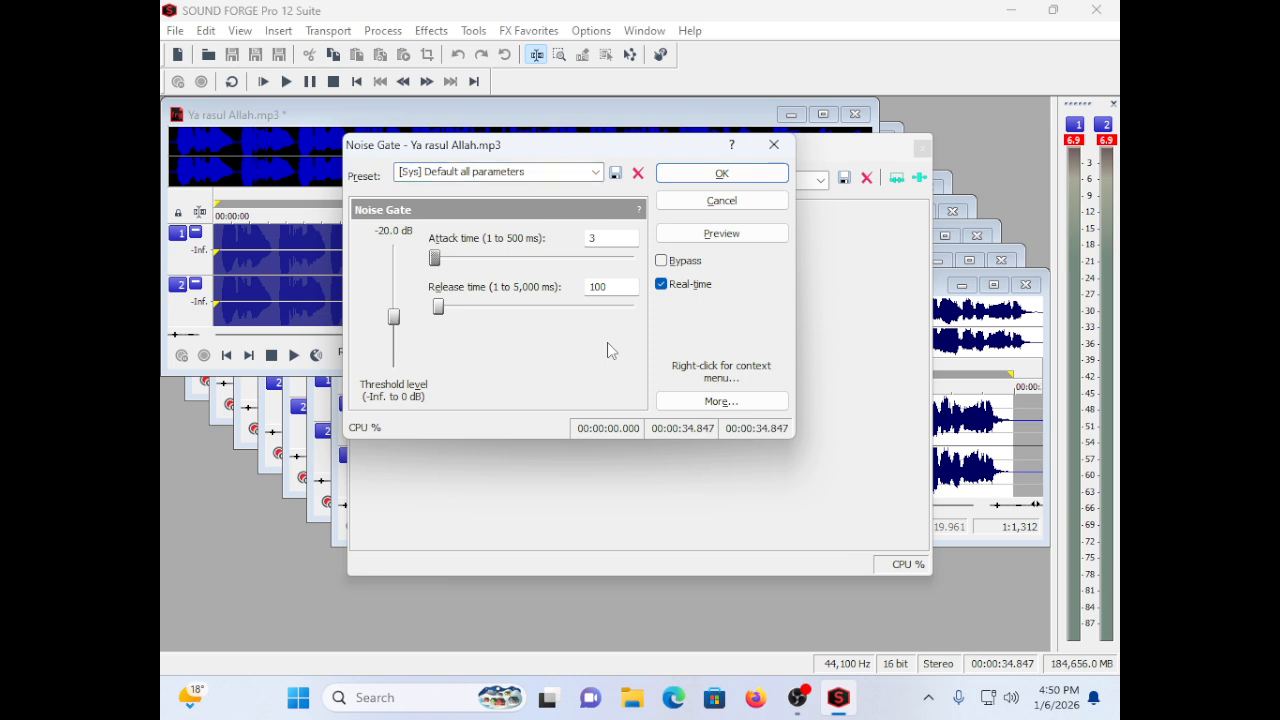
key(Return)
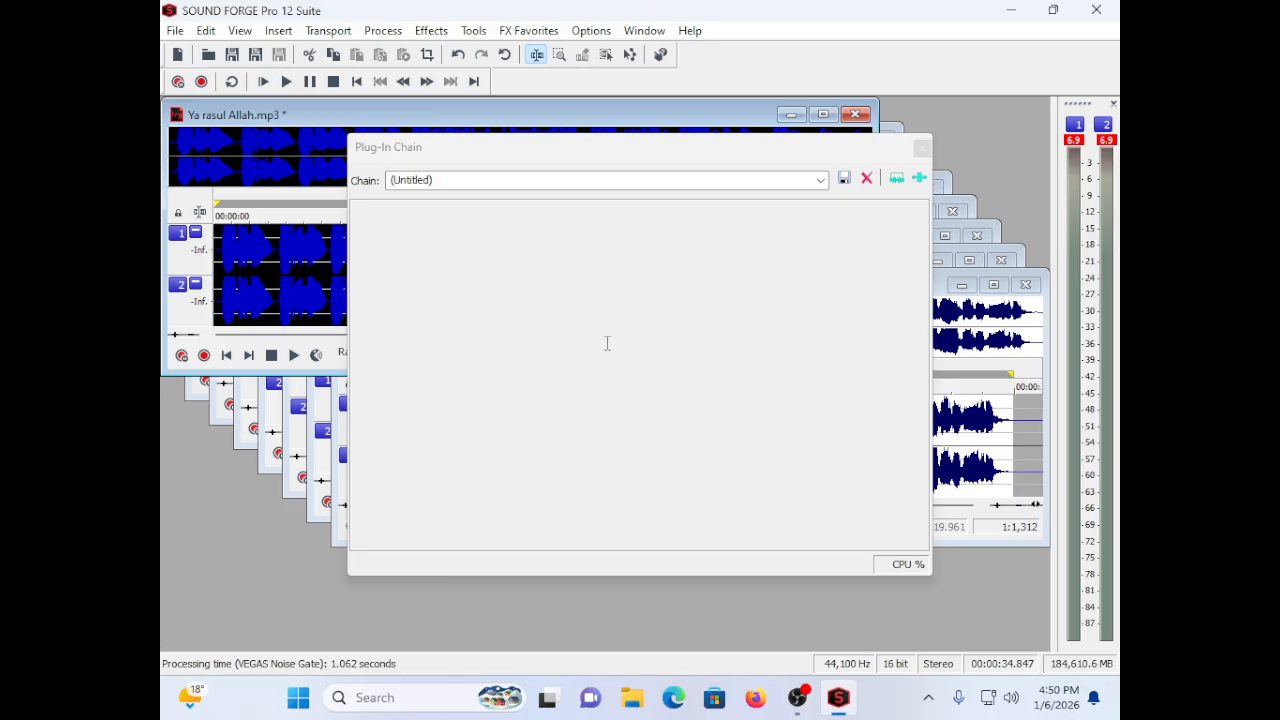
Step: Play back the noise-gated recording briefly to check how it sounds, and stop playback
key(super)
key(super)
key(super)
key(super)
key(space)
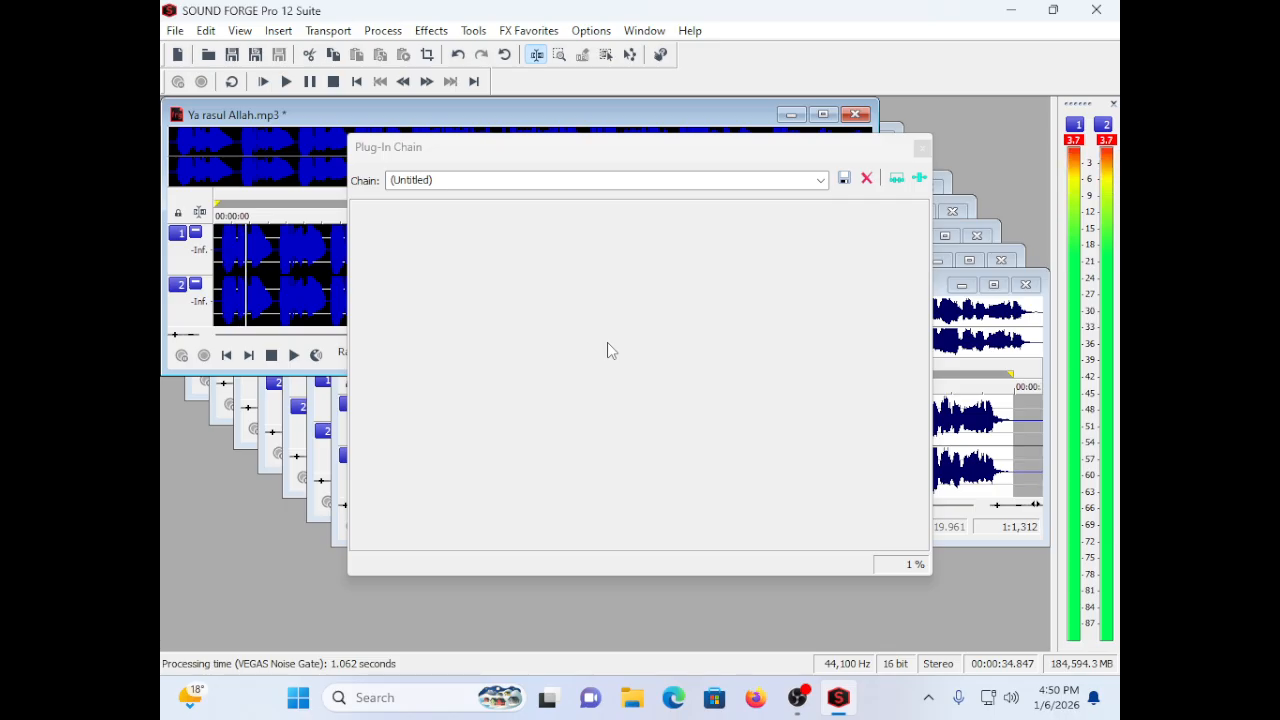
key(space)
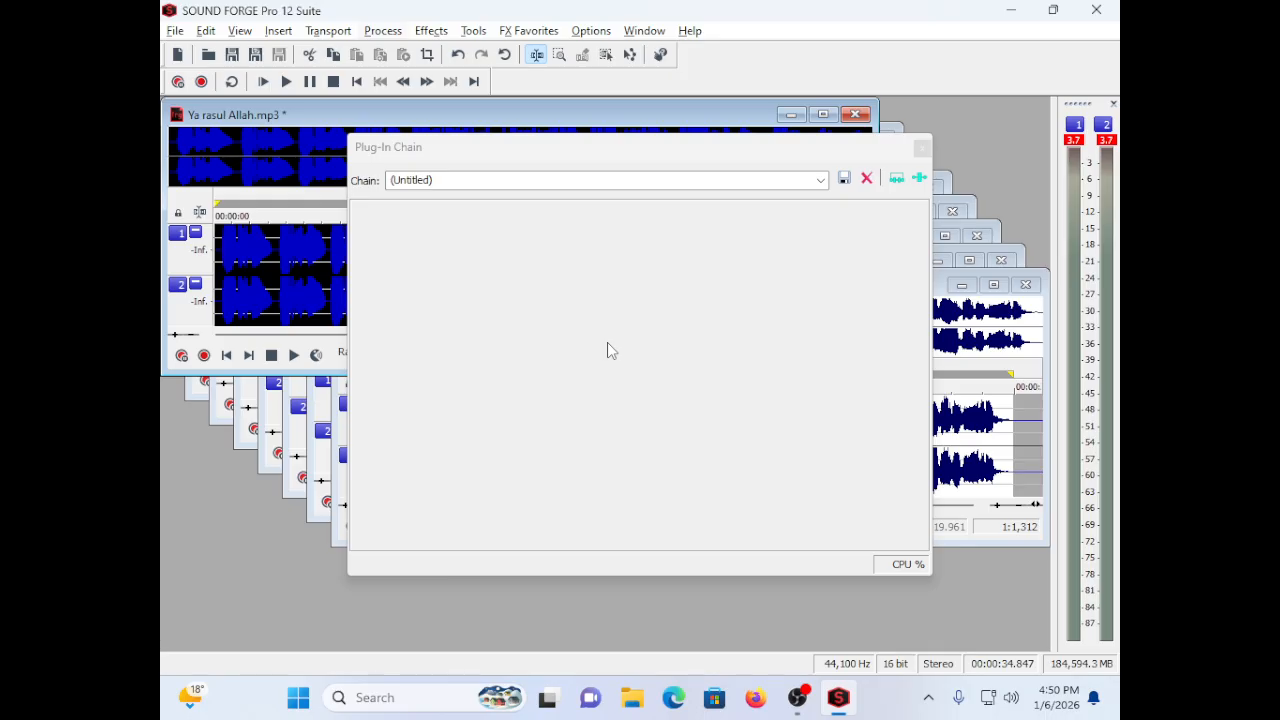
Step: Open the Graphic EQ once more for the noise-gated recording
key(alt+p)
key(Down)
key(Down)
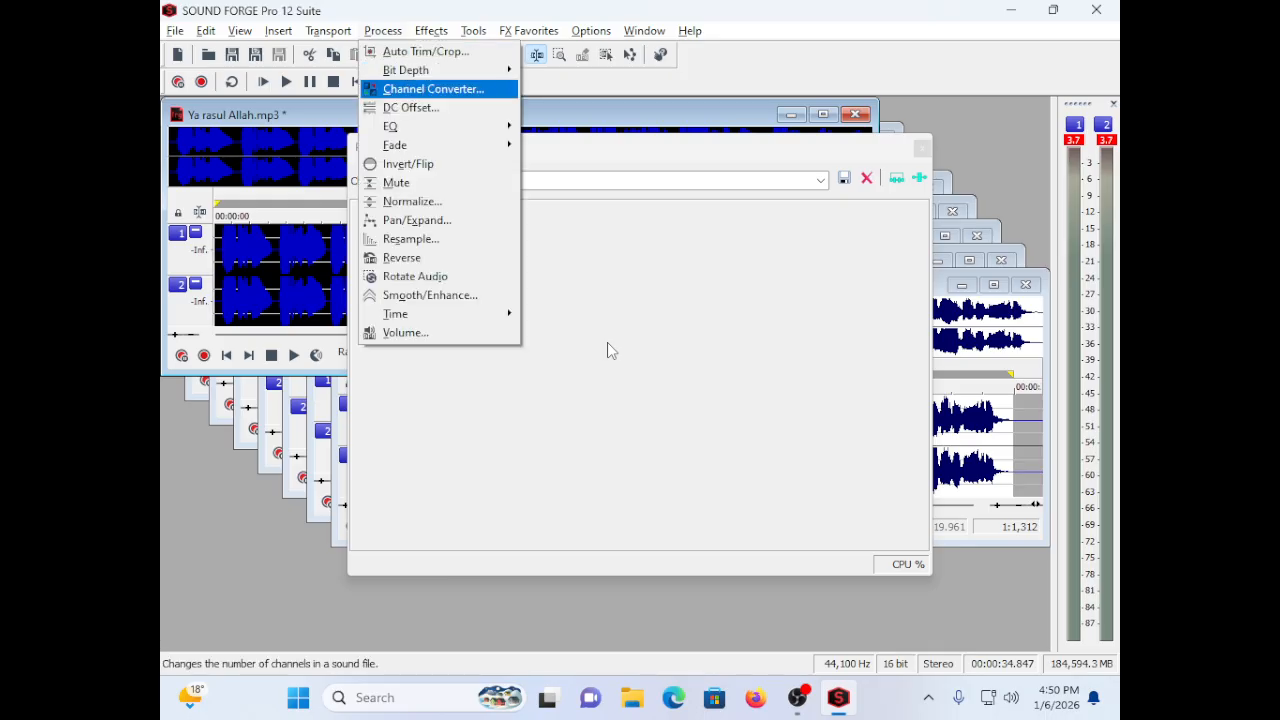
key(Down)
key(Down)
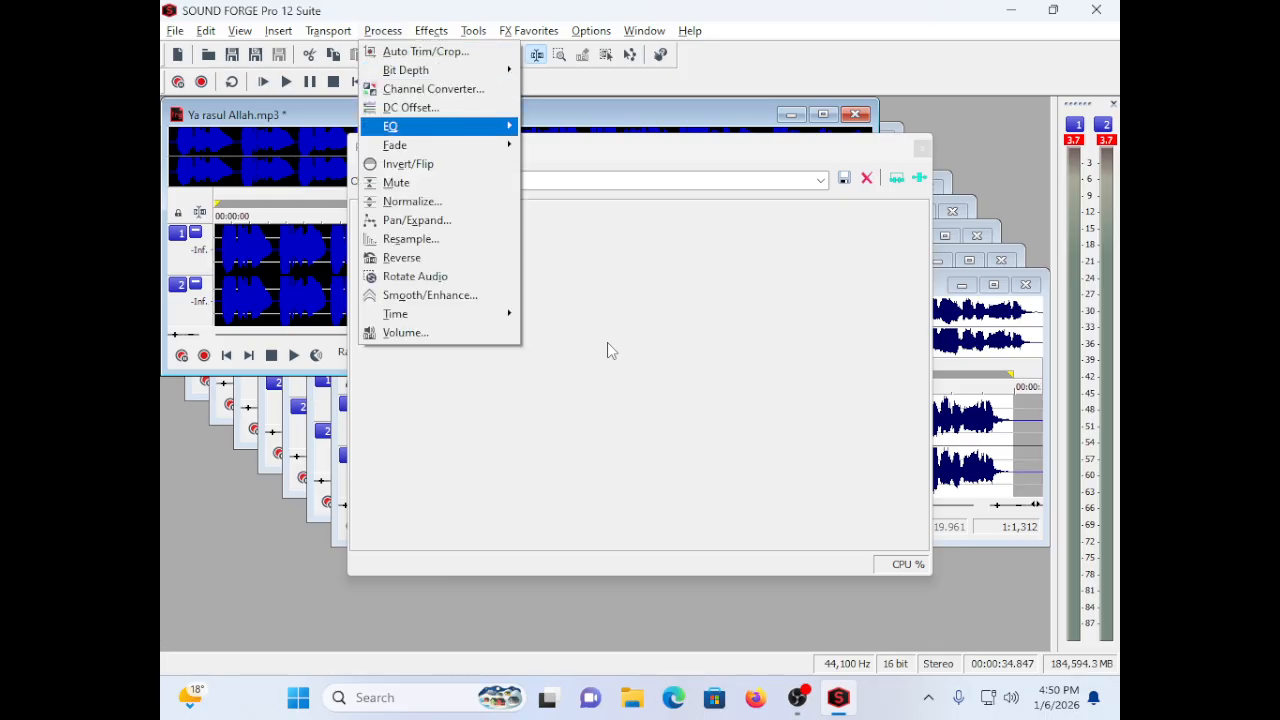
key(Right)
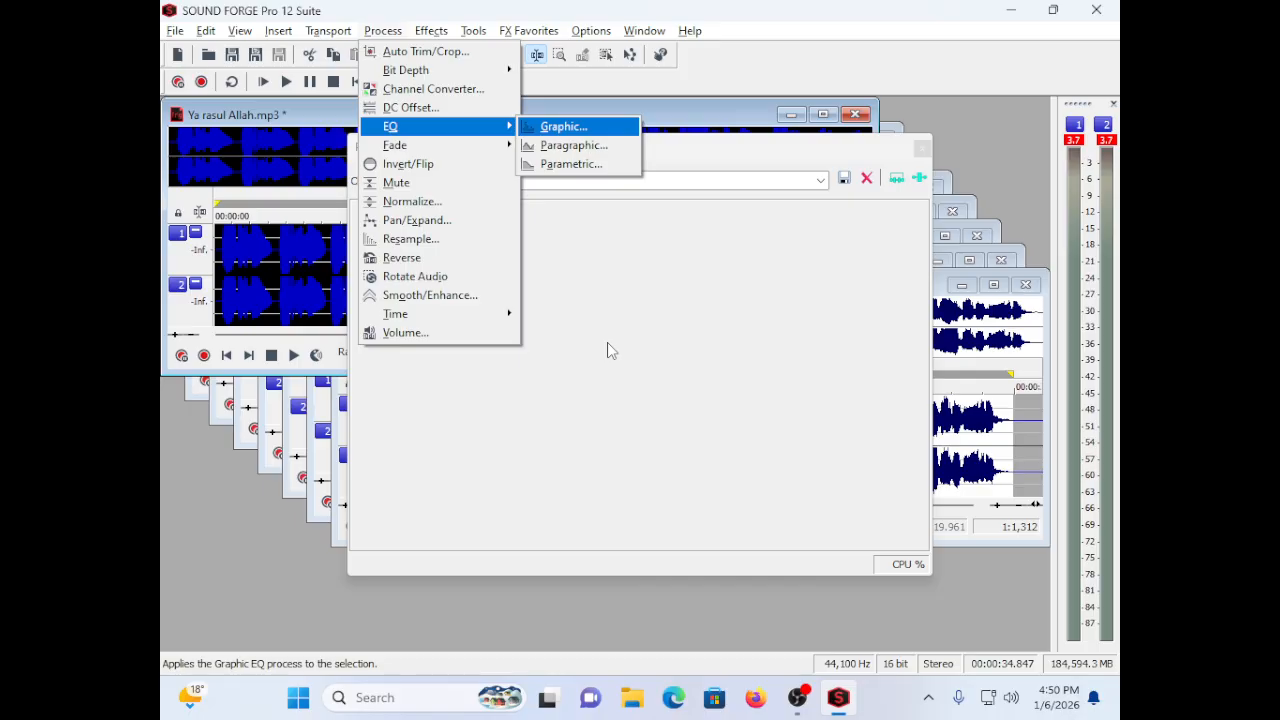
key(Return)
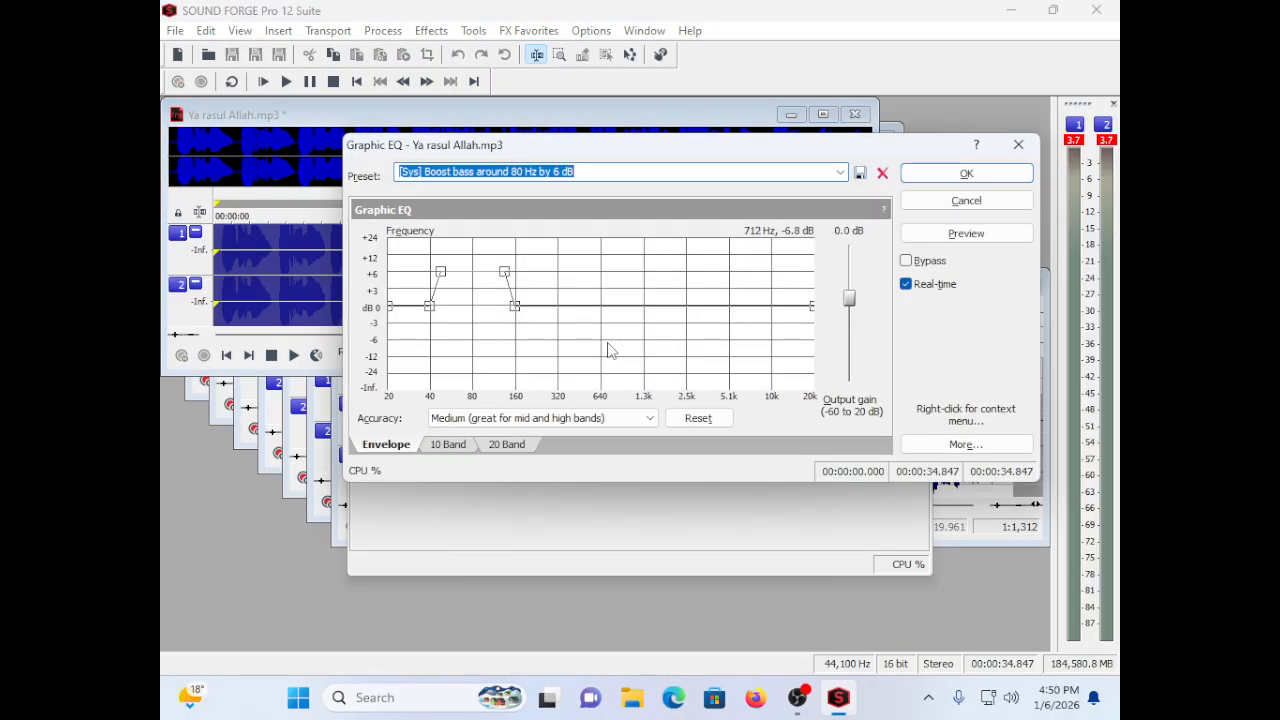
Step: Preview the Boost bass around 80 Hz by 6 dB preset on the recording, and stop the preview
key(Down)
key(alt+p)
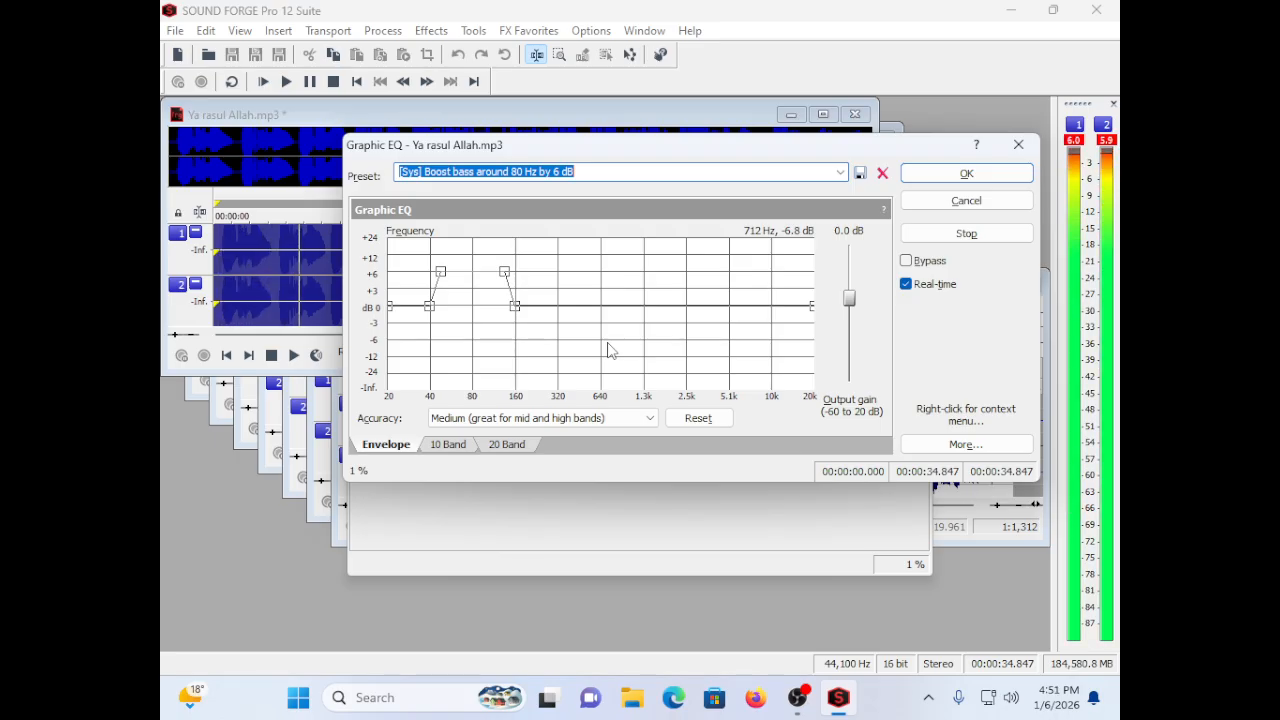
key(alt+p)
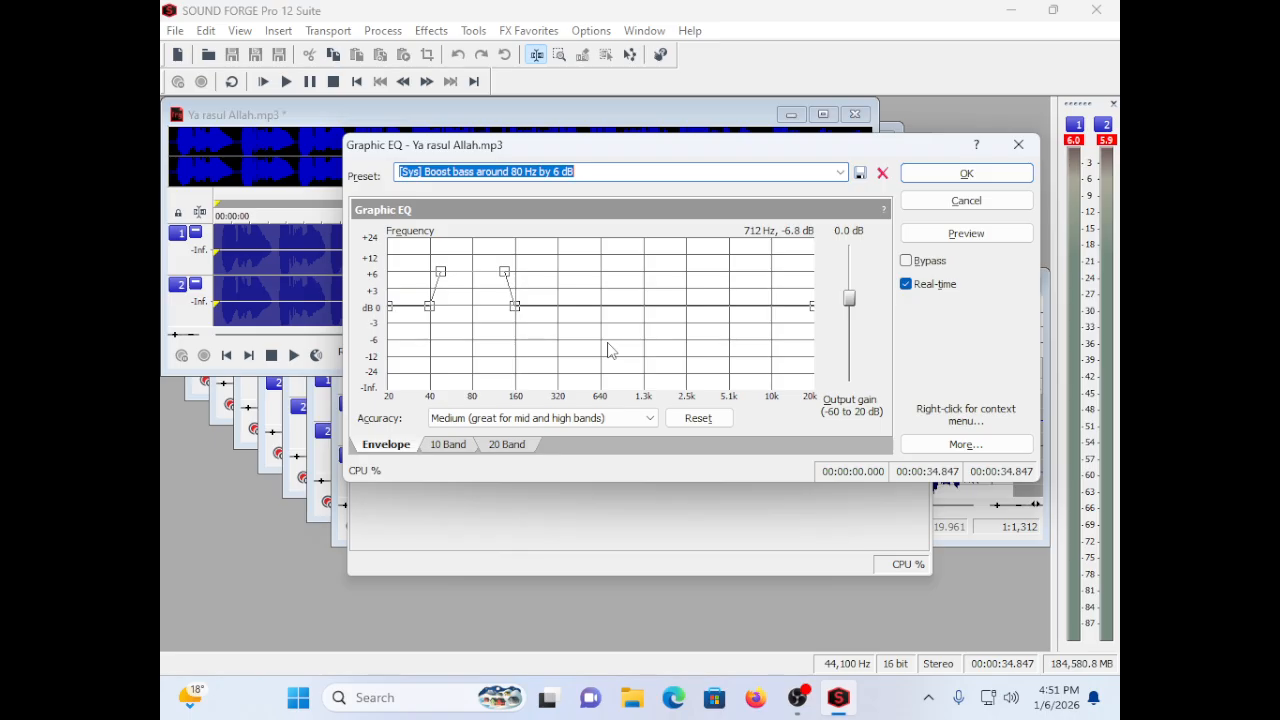
Step: Switch the Graphic EQ to the Boost high frequencies above 7 kHz by 6 dB preset, preview it, and apply it to the recording
key(Down)
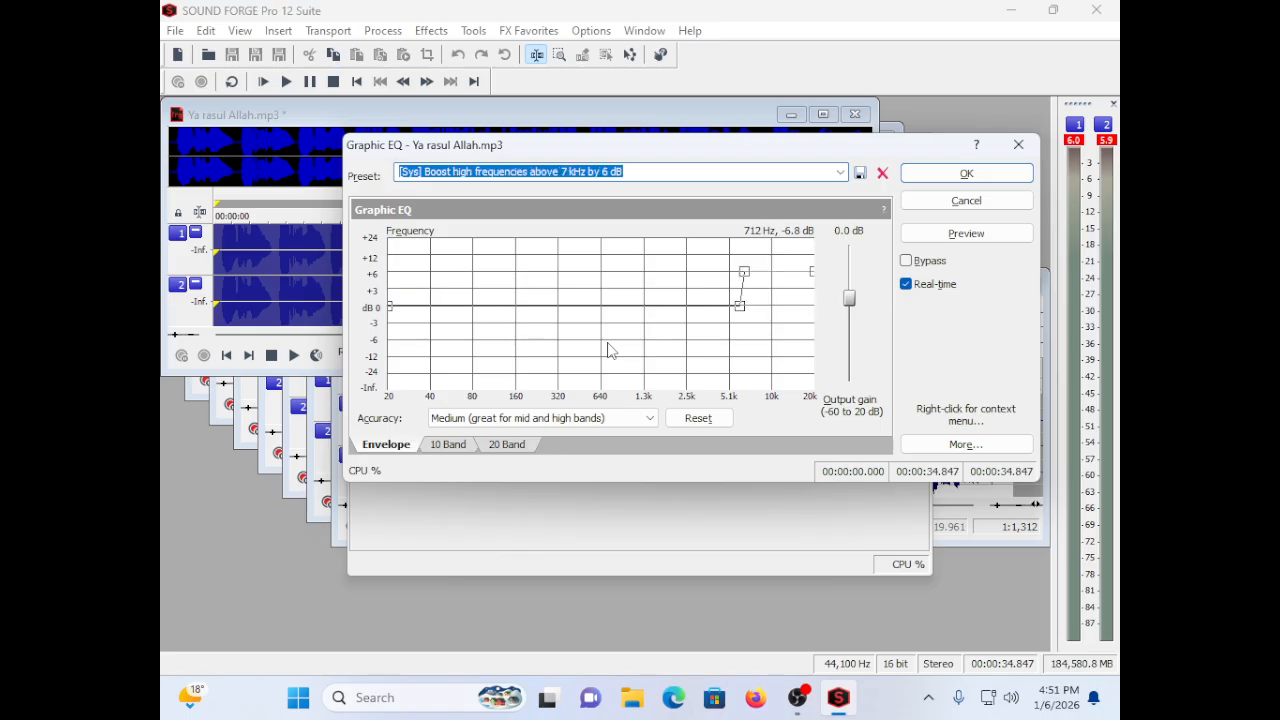
key(alt+p)
key(Tab)
key(Tab)
key(Tab)
key(Tab)
key(Tab)
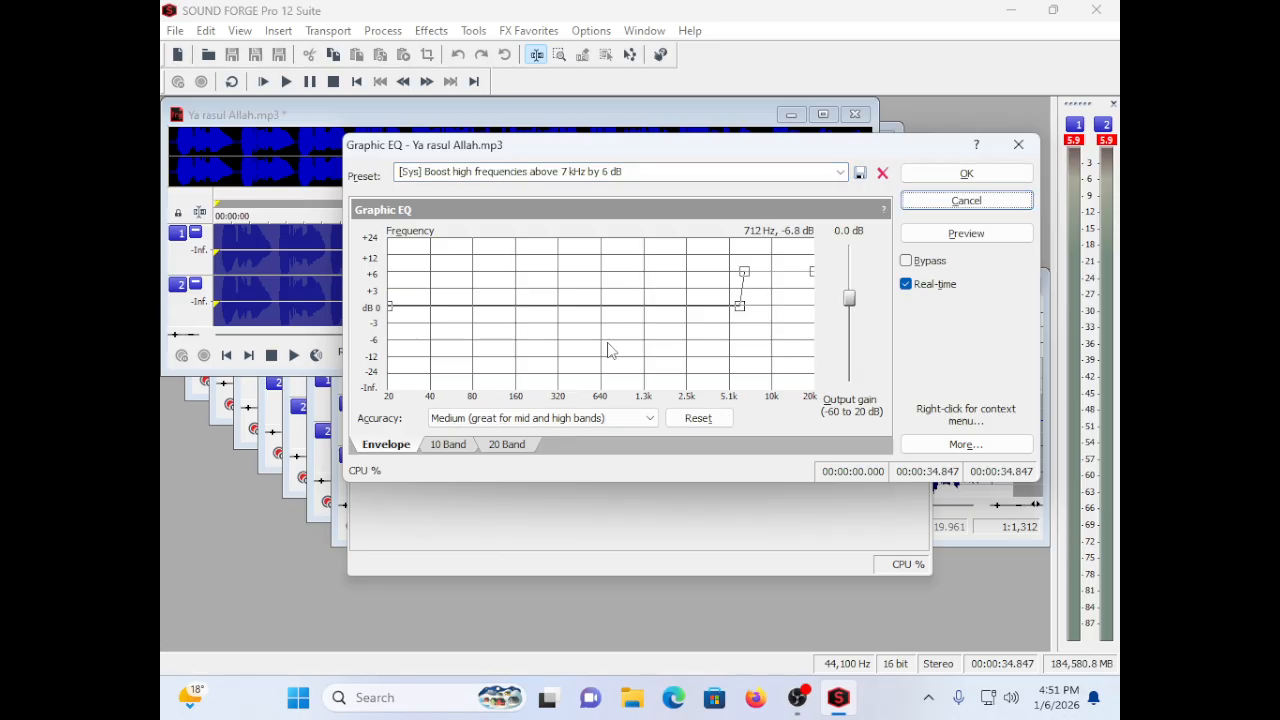
key(shift+Tab)
key(Return)
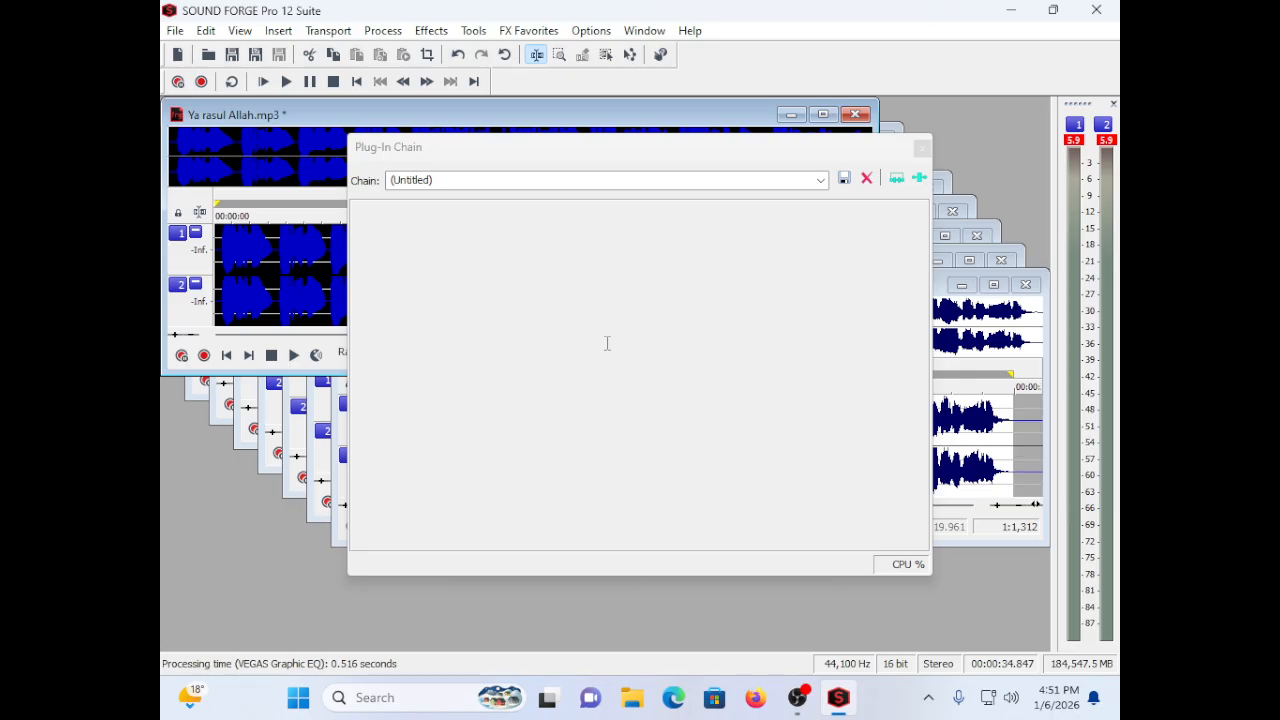
Step: Reopen the Graphic EQ, preview the Boost bass around 80 Hz by 6 dB preset, and apply it to the recording
key(alt+p)
key(Down)
key(Down)
key(Down)
key(Down)
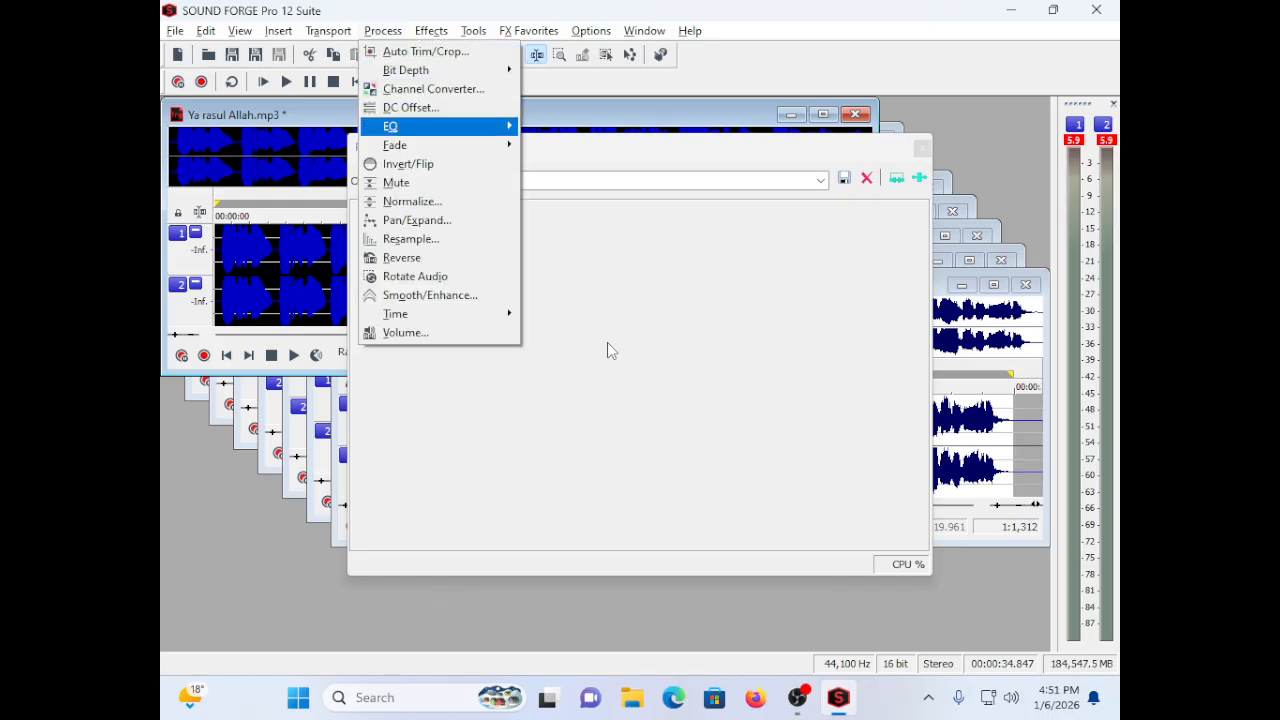
key(Right)
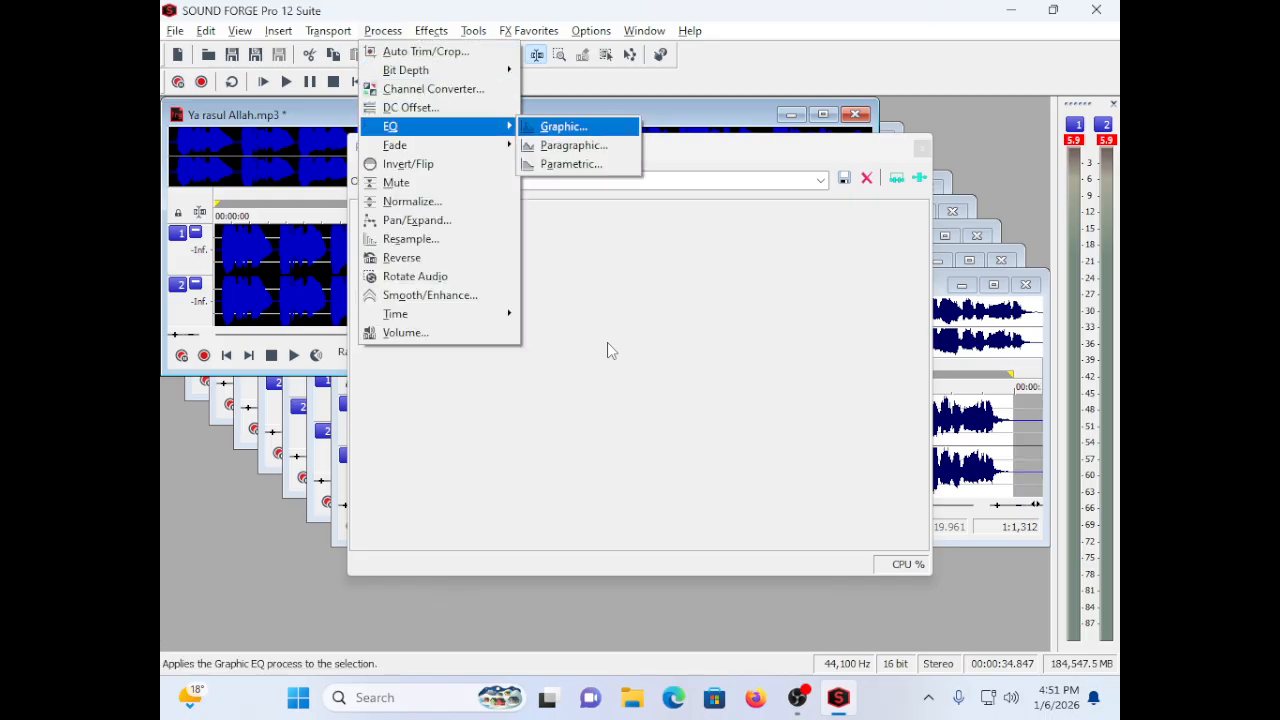
key(Return)
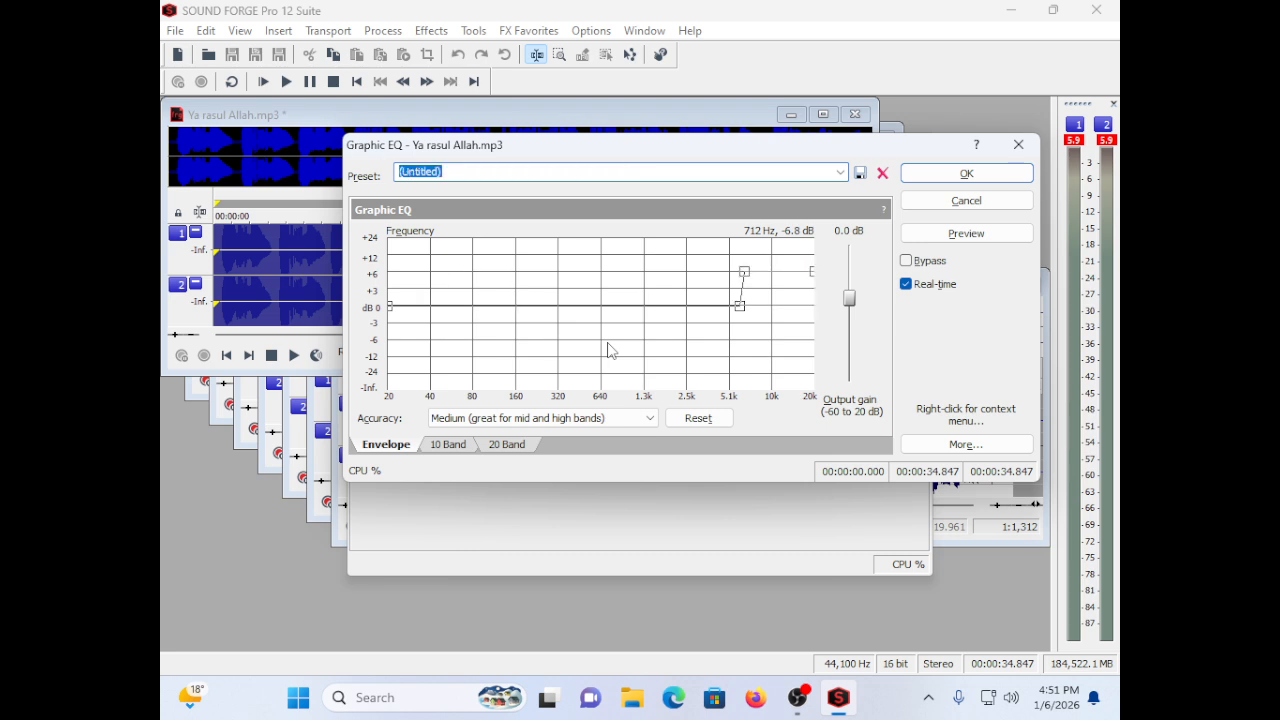
key(Down)
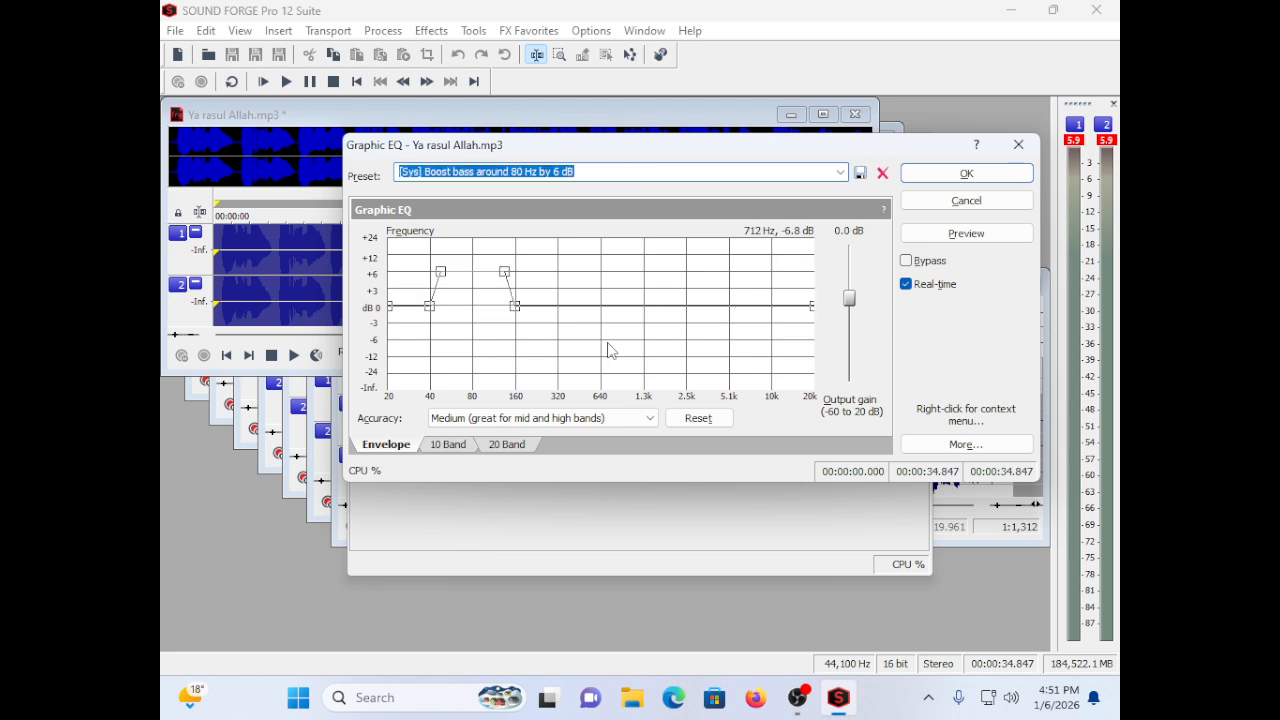
key(Up)
key(Down)
key(alt+p)
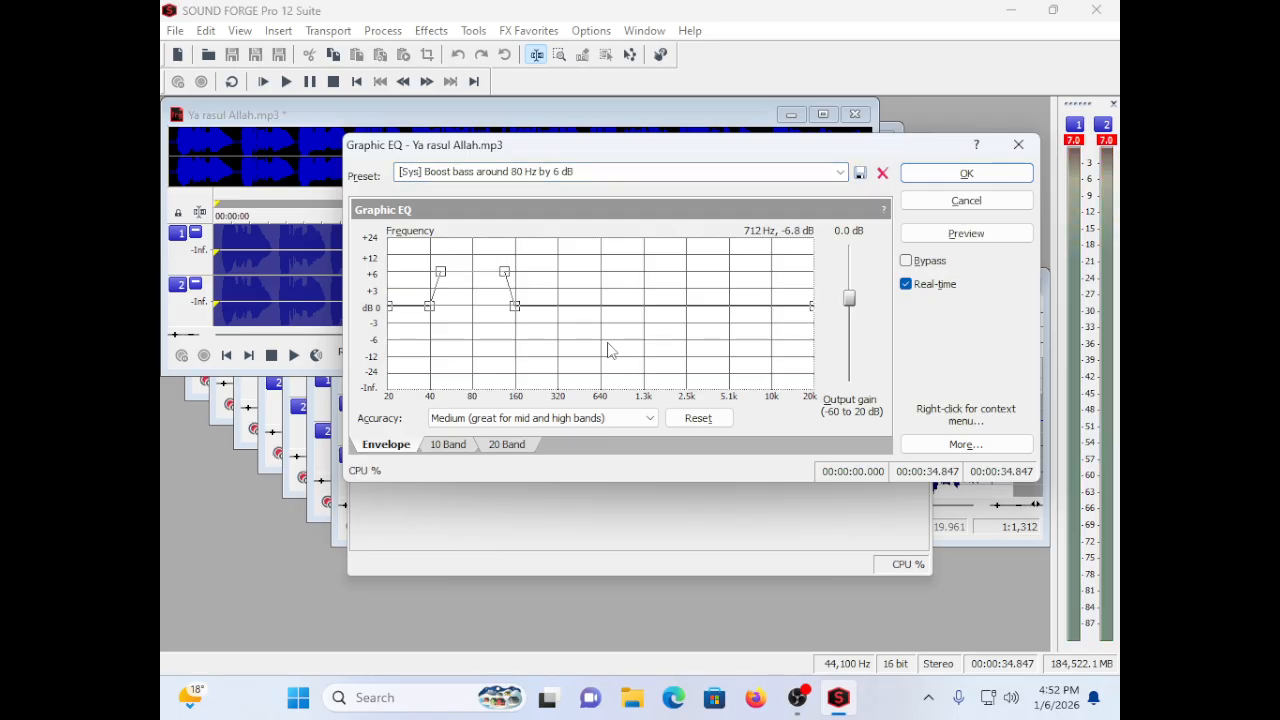
key(Return)
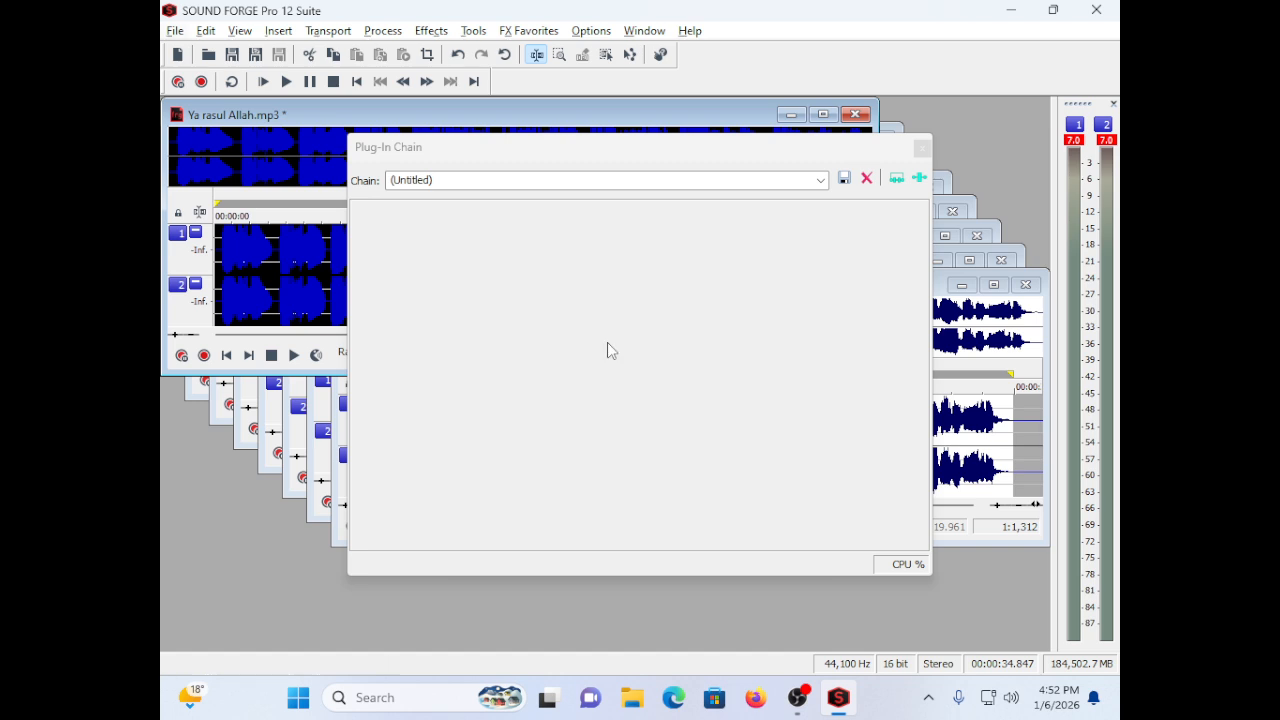
Step: Run the Graphic EQ again with the Boost high frequencies above 7 kHz by 6 dB preset, previewing it before applying
key(alt+p)
key(Down)
key(Down)
key(Down)
key(Down)
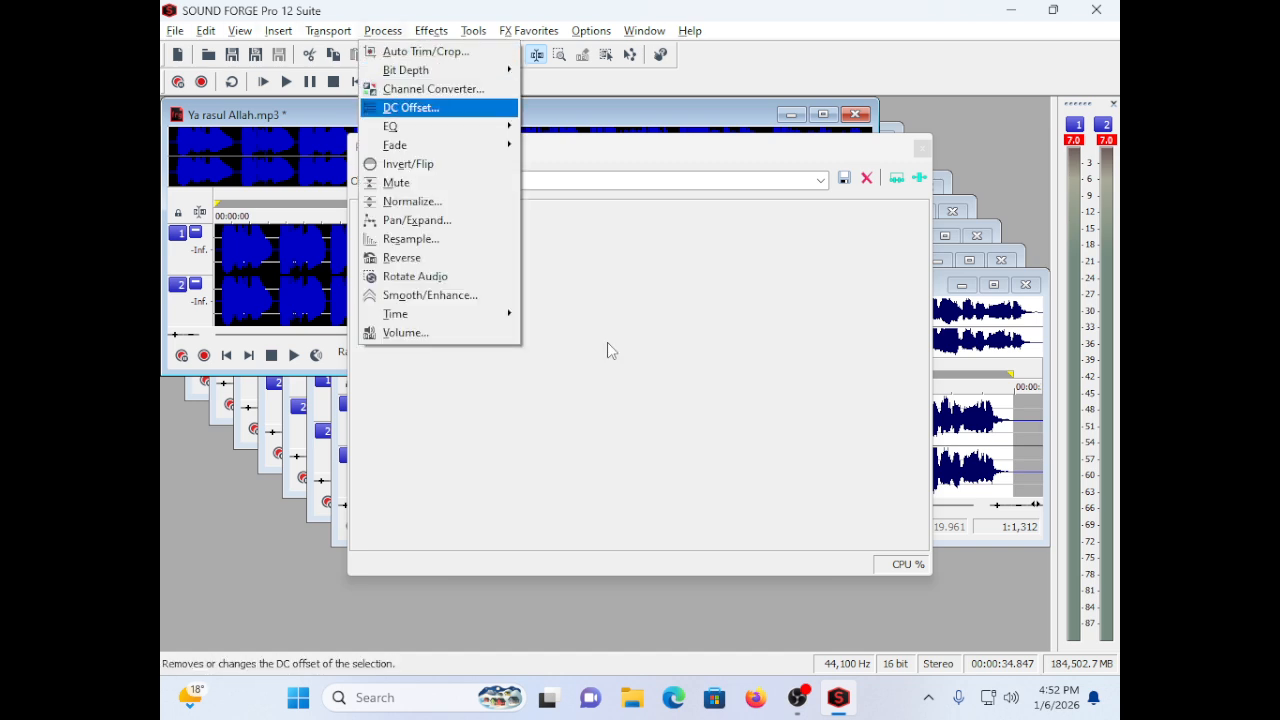
key(Right)
key(Return)
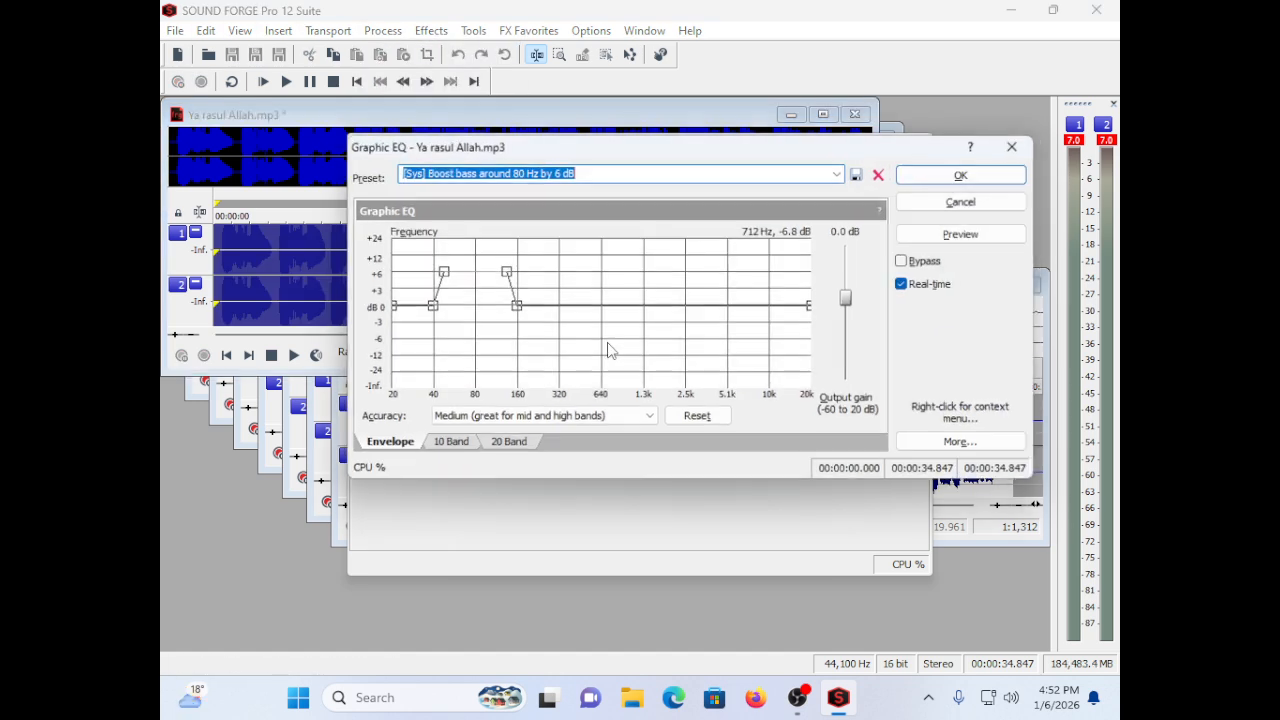
key(Down)
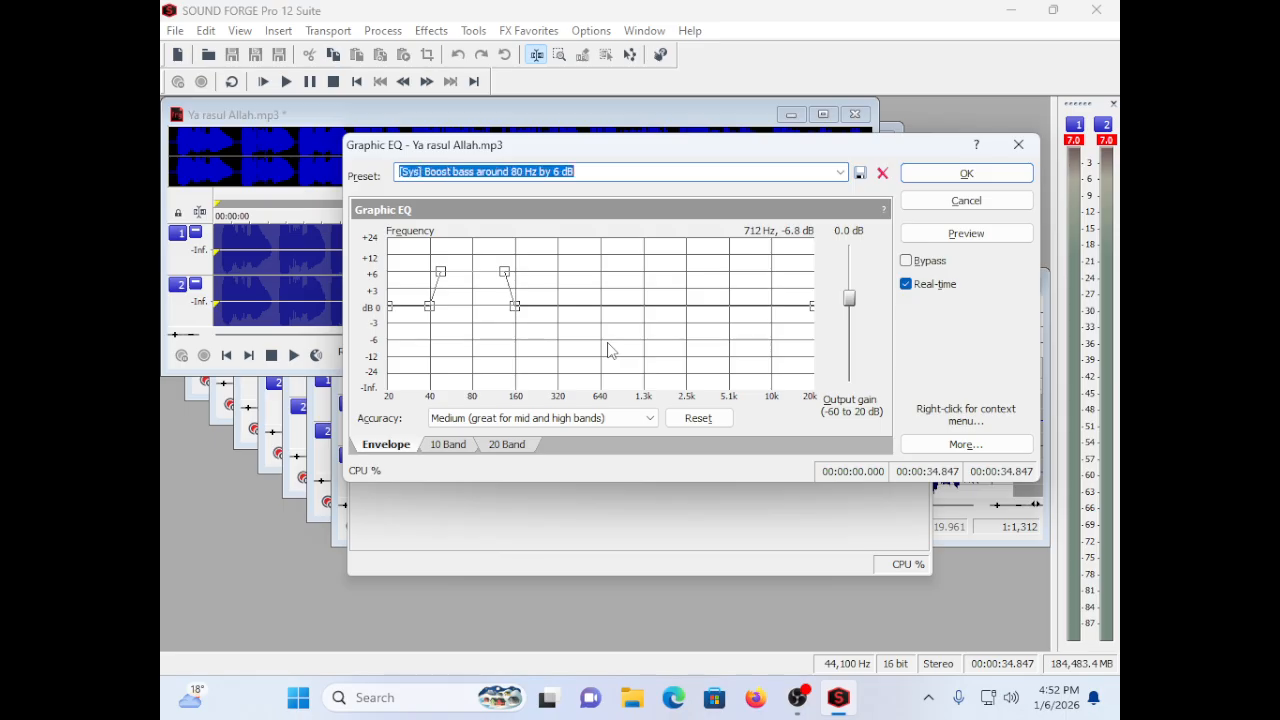
key(Down)
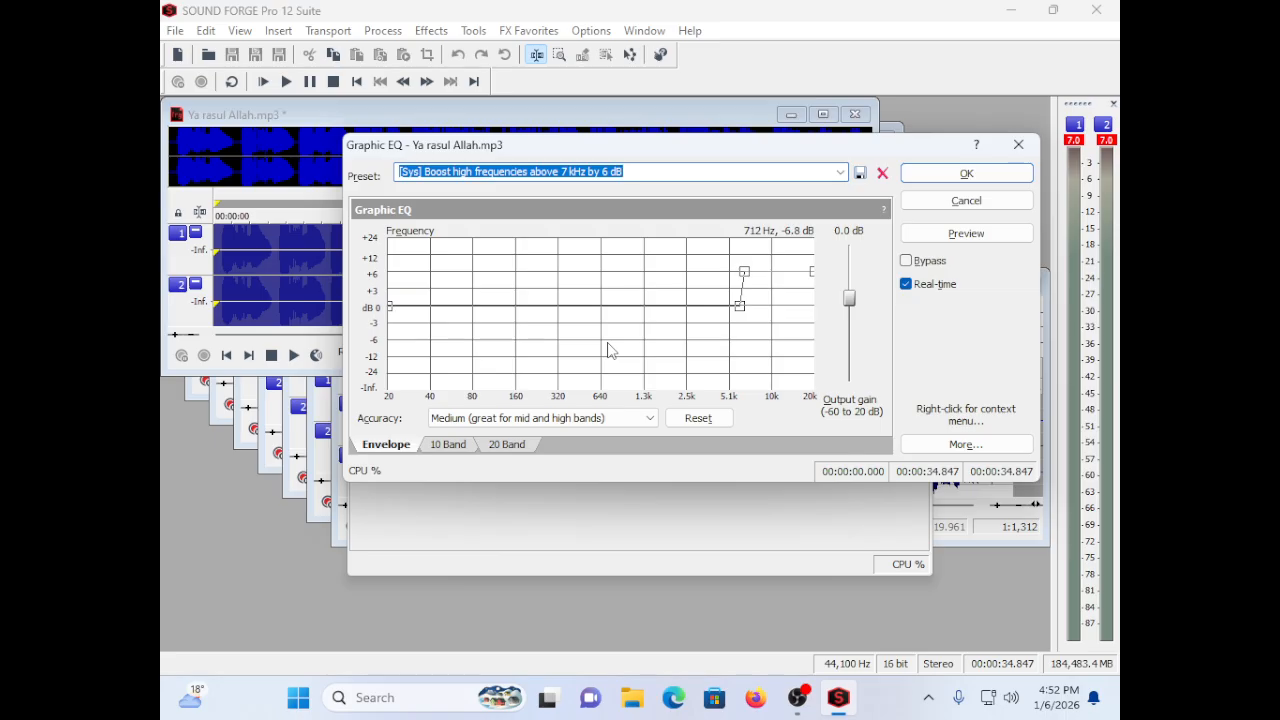
key(alt+p)
key(Return)
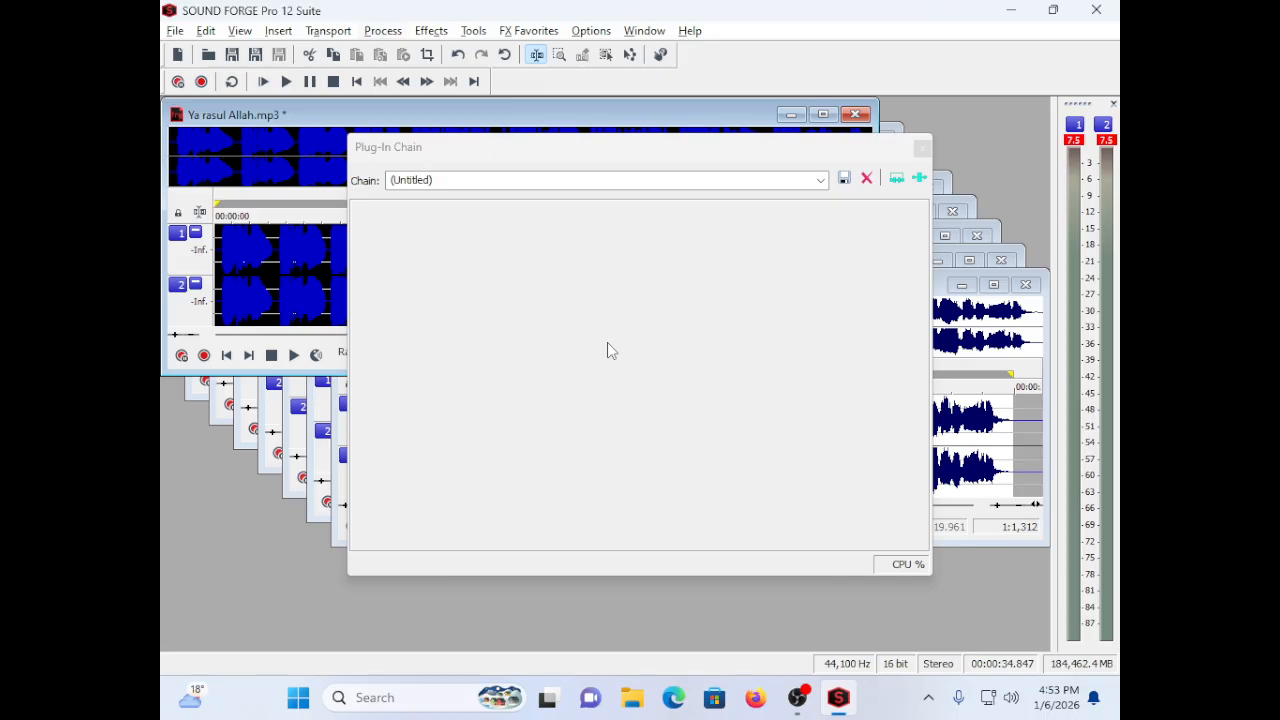
Step: Reopen the Graphic EQ, browse its boost presets, and choose Gentle high-frequency boost
key(alt+p)
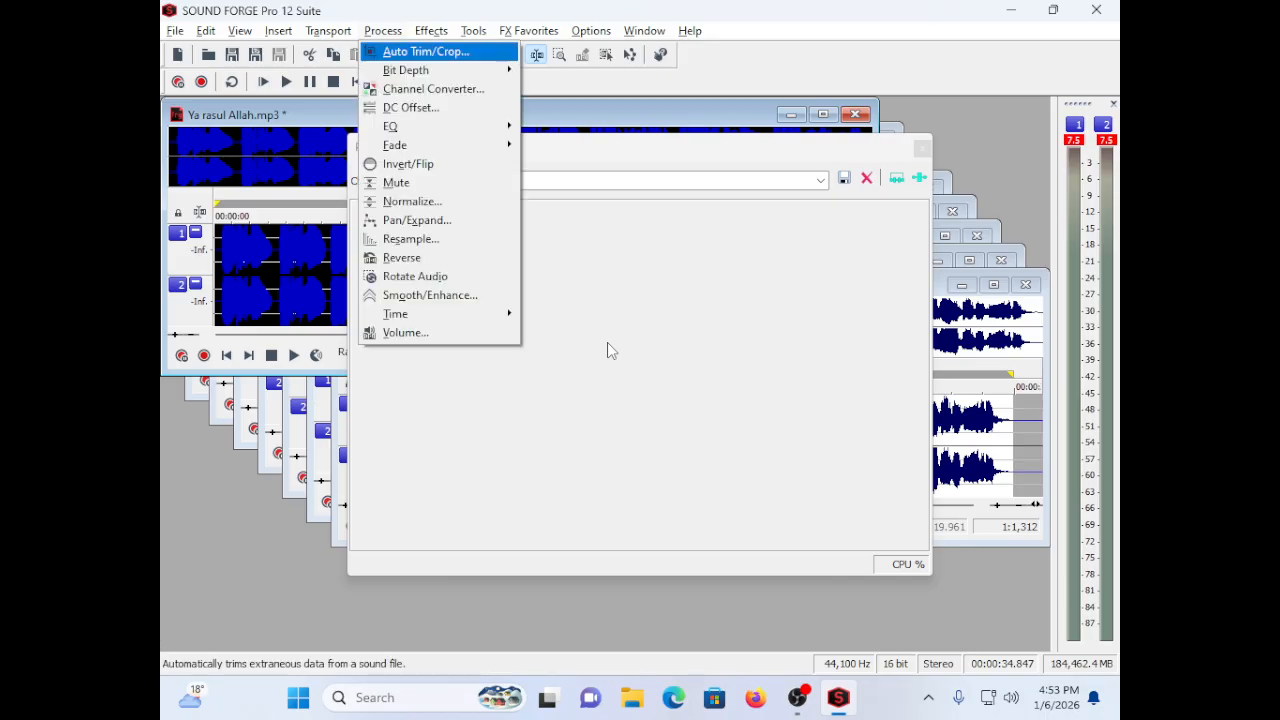
key(Down)
key(Down)
key(Down)
key(Down)
key(Right)
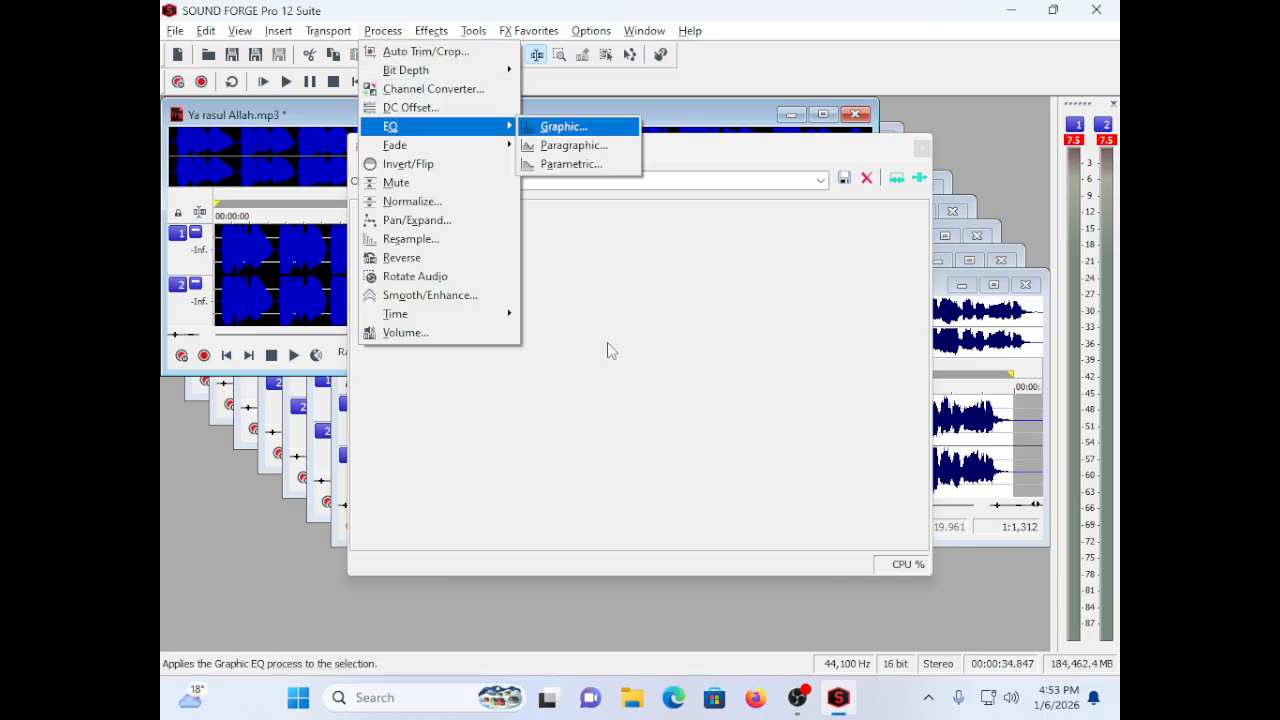
key(Return)
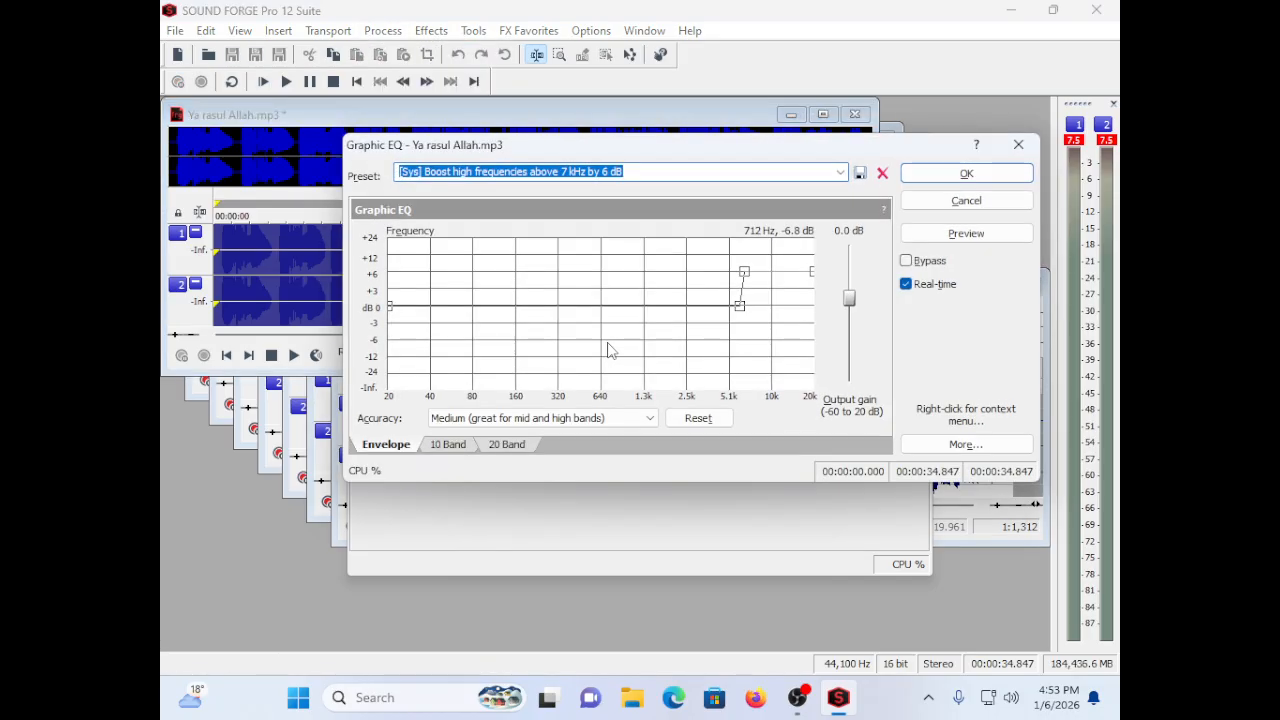
key(Up)
key(Up)
key(Down)
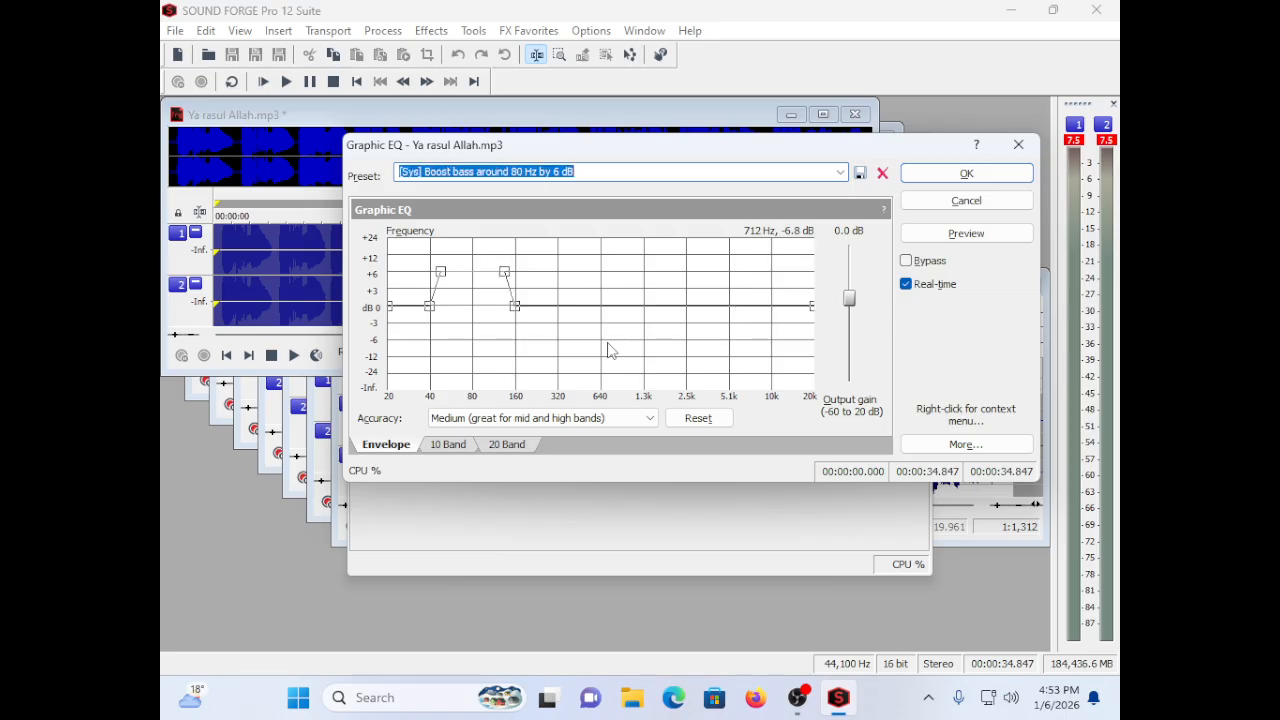
key(Down)
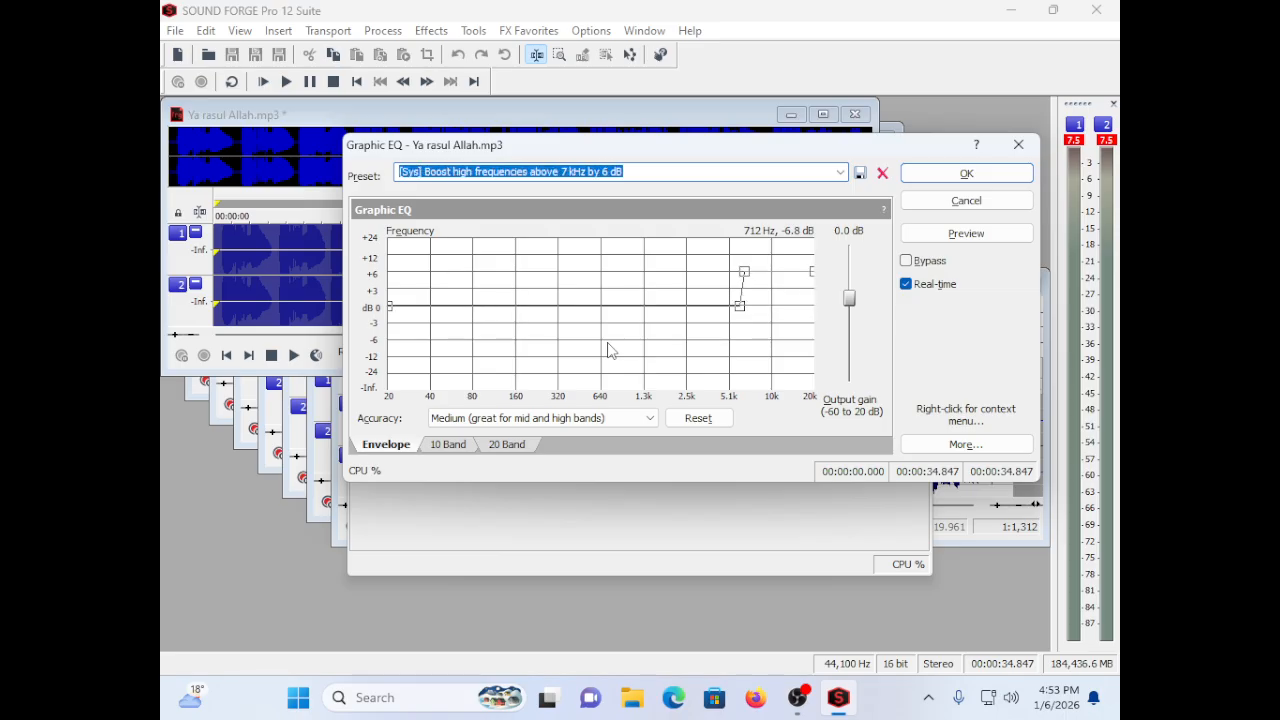
key(Down)
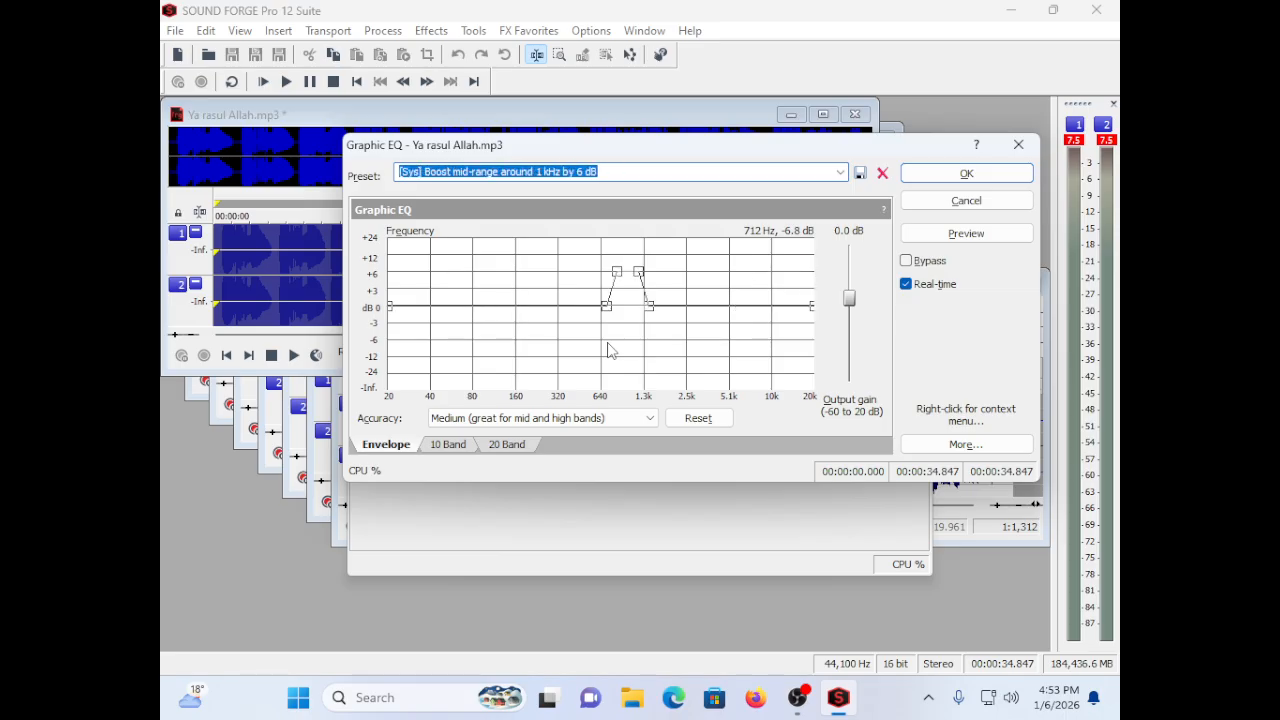
key(Down)
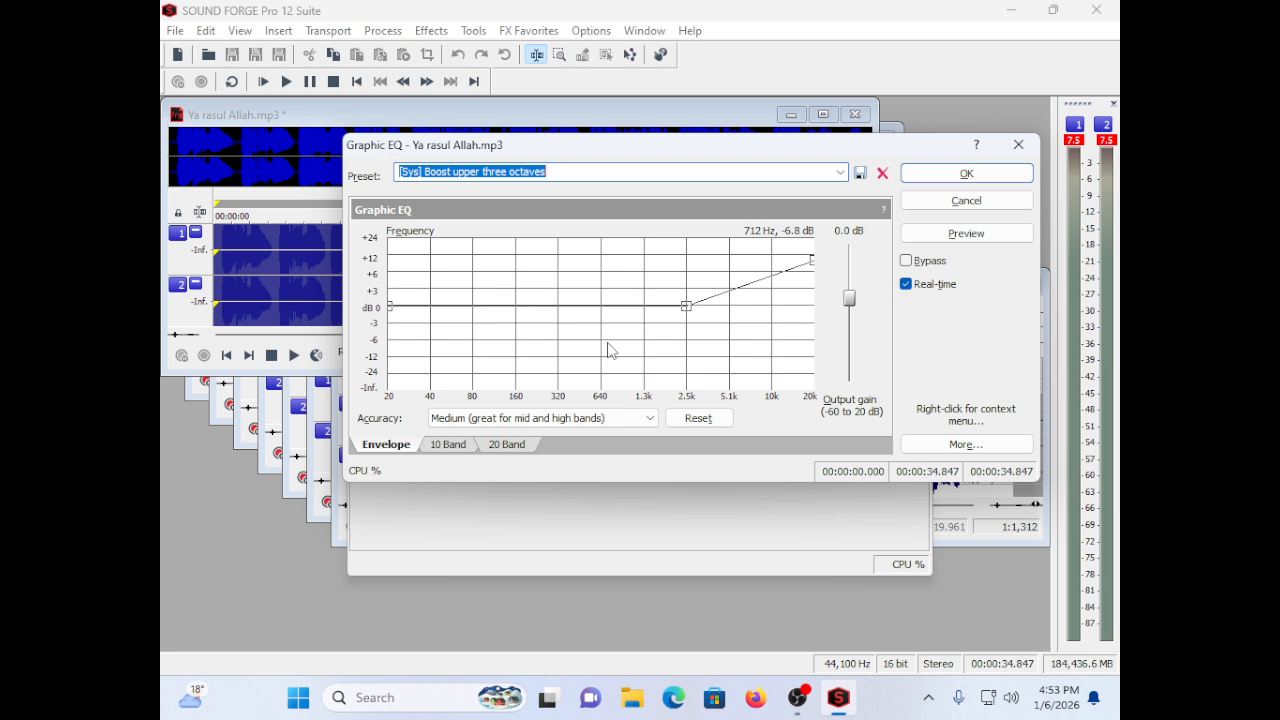
key(Down)
key(Down)
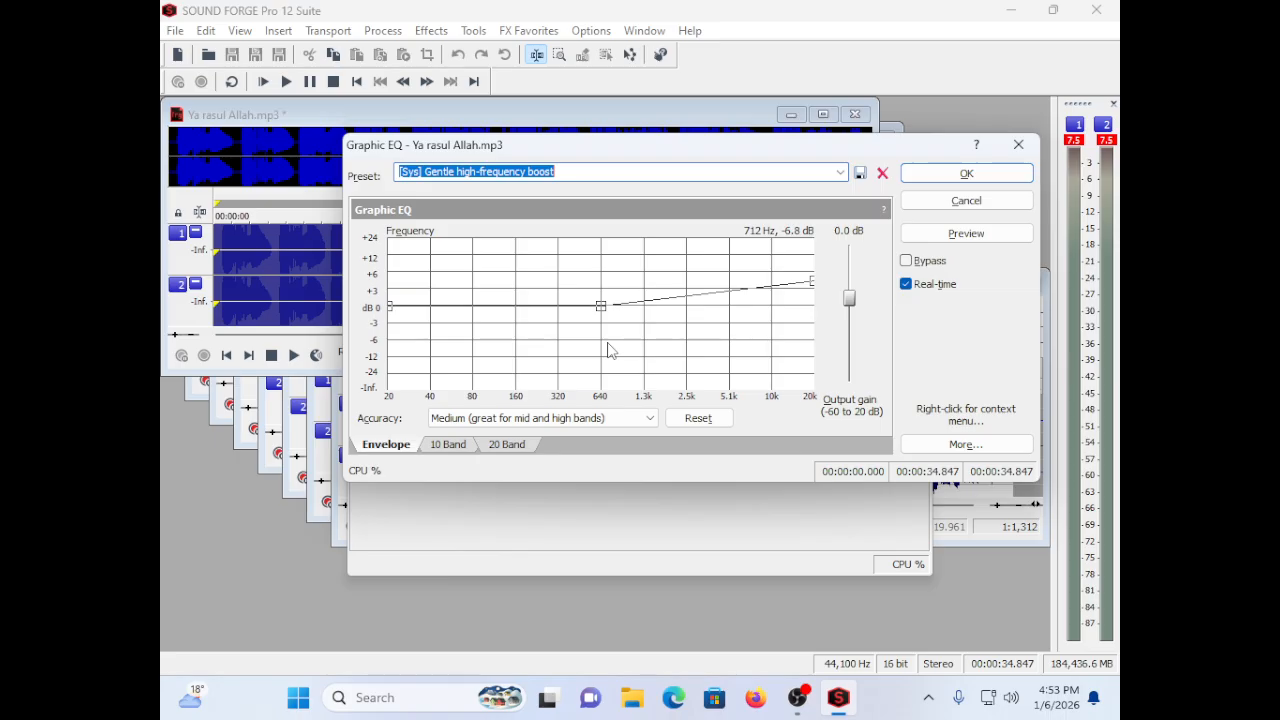
Step: Preview the Gentle high-frequency boost and apply it to the recording
key(space)
key(Tab)
key(Tab)
key(Tab)
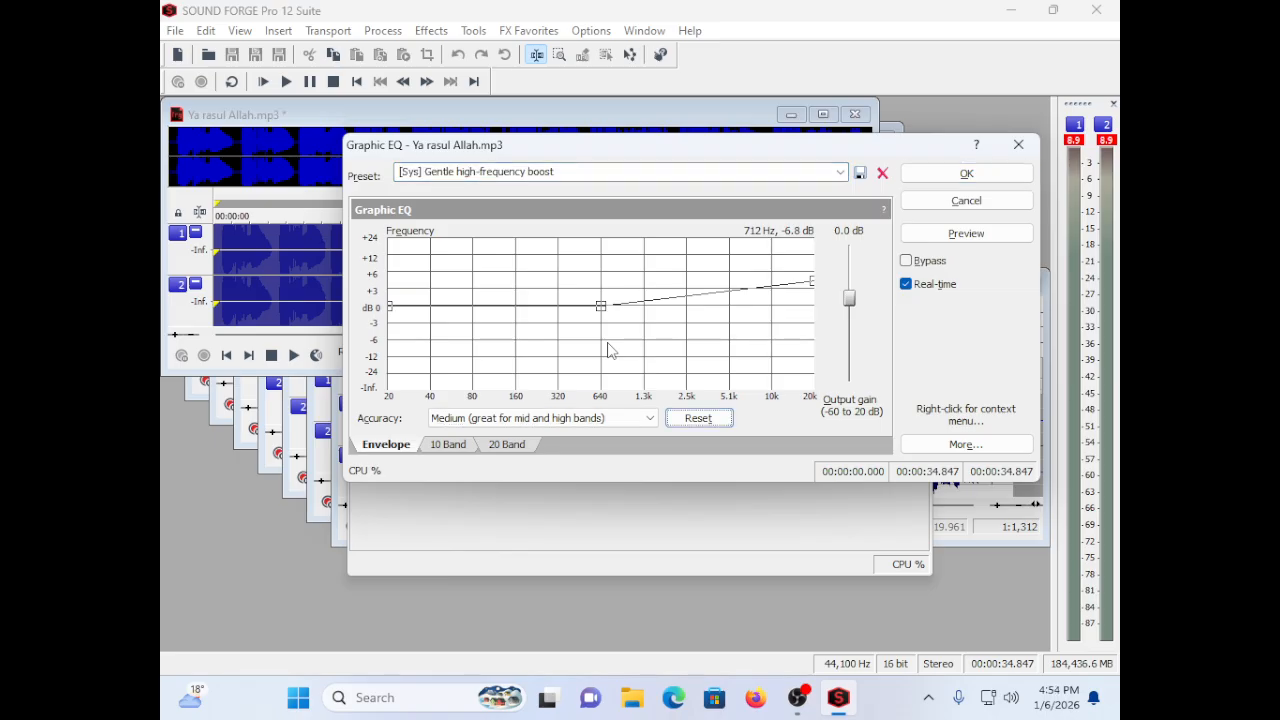
key(Return)
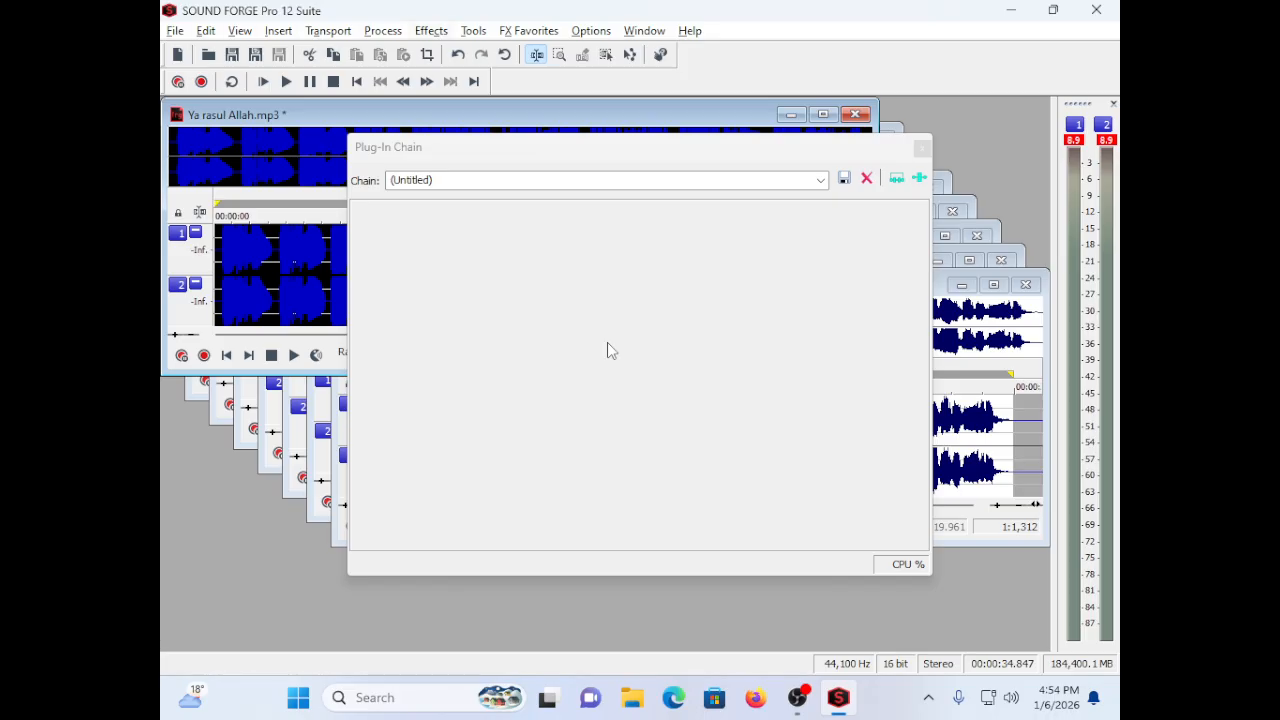
Step: Open the Graphic Dynamics effect for the recording and choose the Mute levels below -35 dB (hard noise gate) preset
key(alt+c)
key(Down)
key(Down)
key(Down)
key(Down)
key(Down)
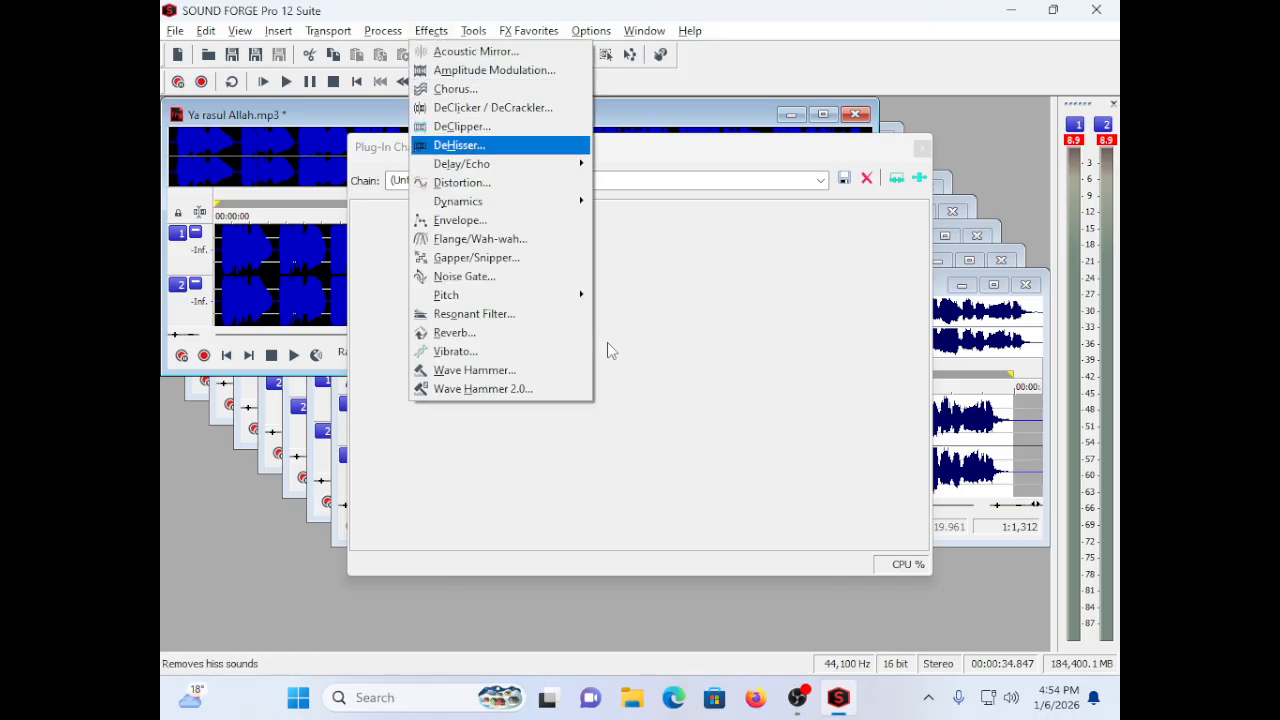
key(Down)
key(Right)
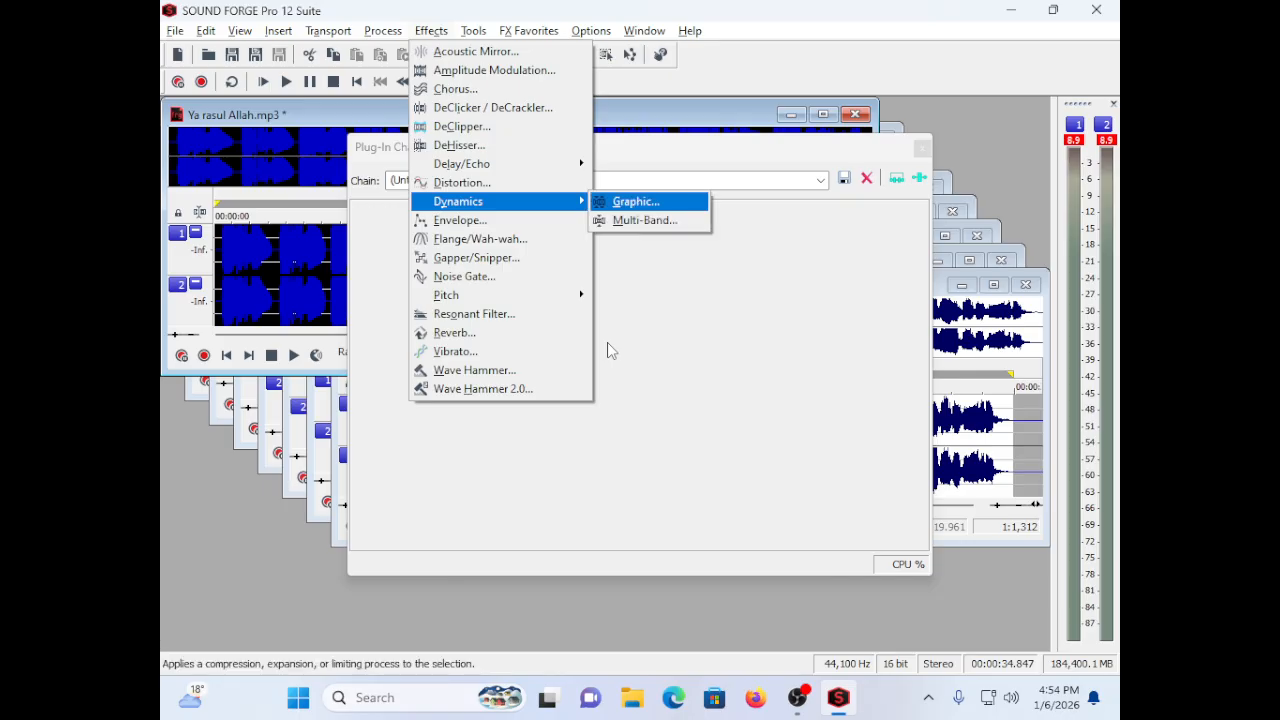
key(Return)
key(Down)
key(Down)
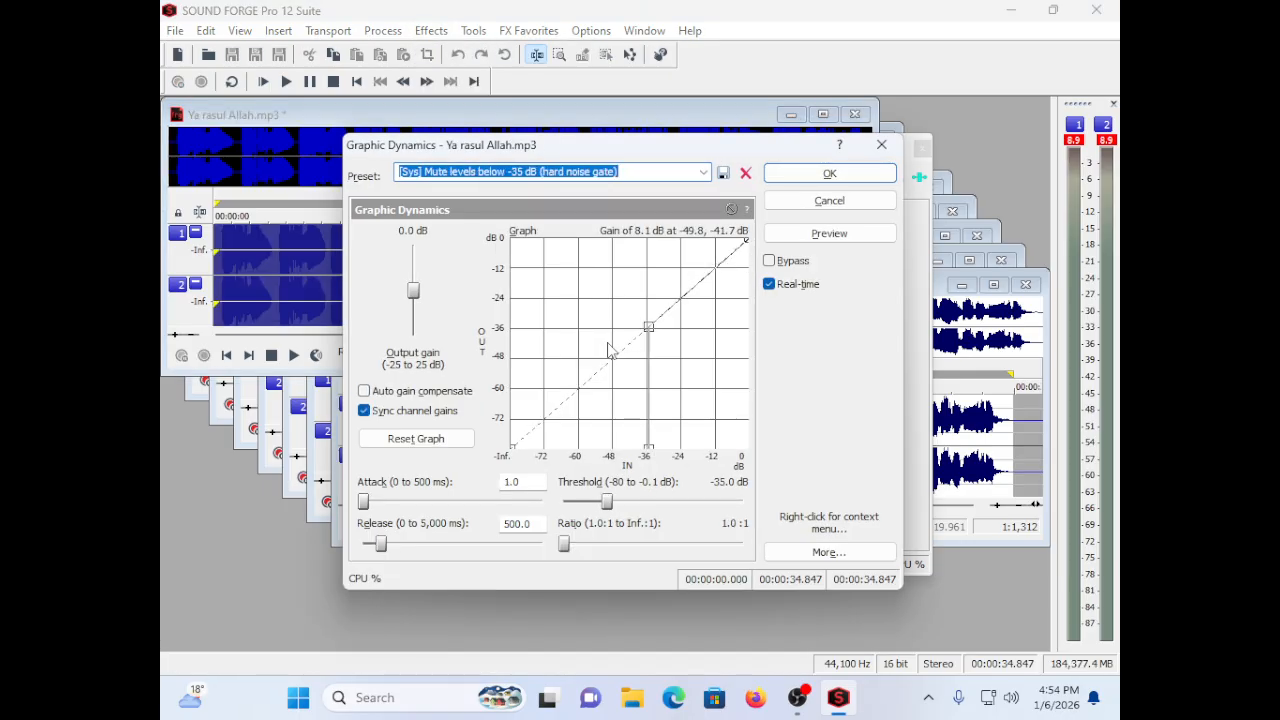
Step: Preview the hard noise gate dynamics with the preset's parameters and apply it to the recording
key(alt+p)
key(Tab)
key(Tab)
key(Tab)
key(Tab)
key(Tab)
key(Tab)
key(Tab)
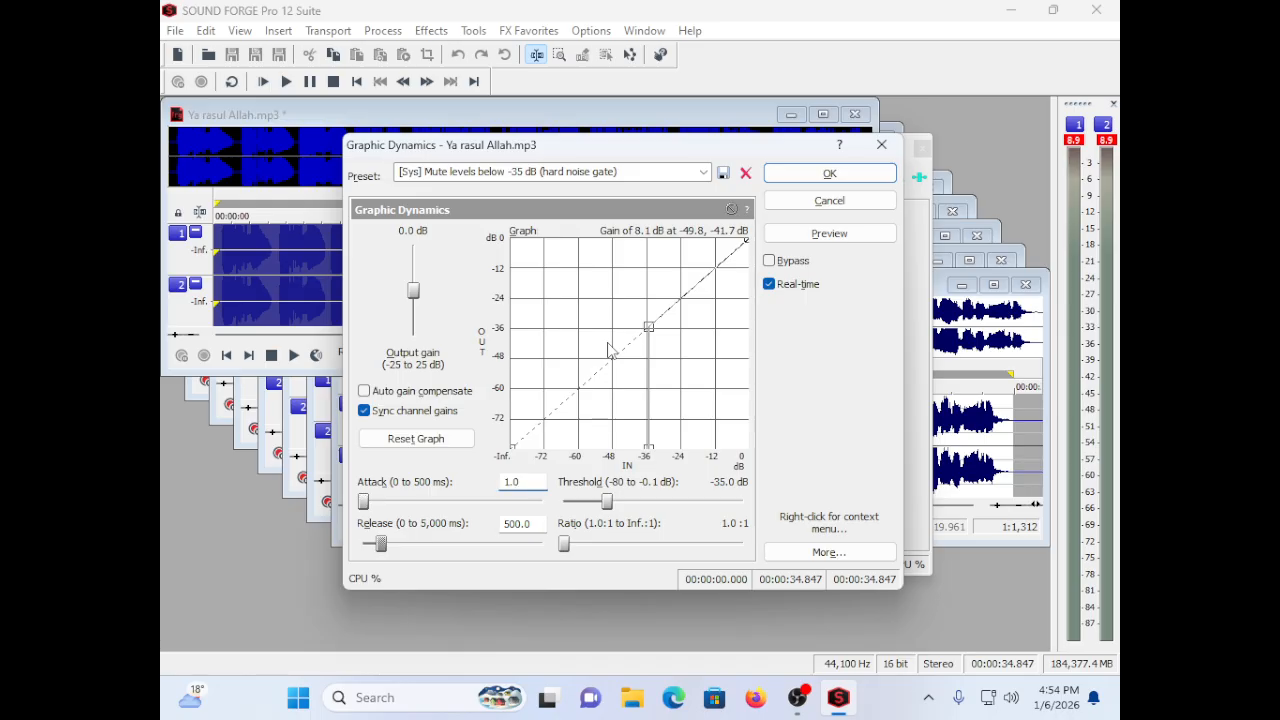
key(Tab)
key(Tab)
key(Tab)
key(Tab)
key(Return)
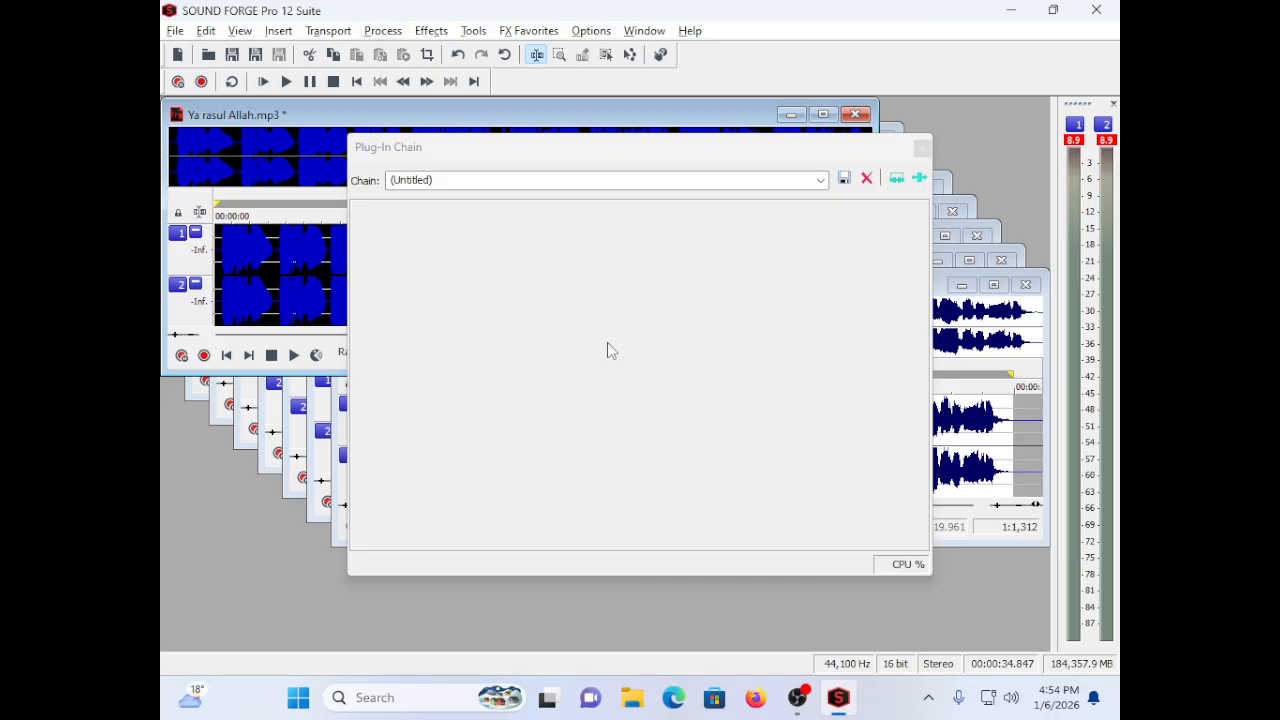
Step: Open the Graphic EQ for the gated recording, choose another boost preset, preview it, and apply it
key(alt+p)
key(Down)
key(Down)
key(Down)
key(Down)
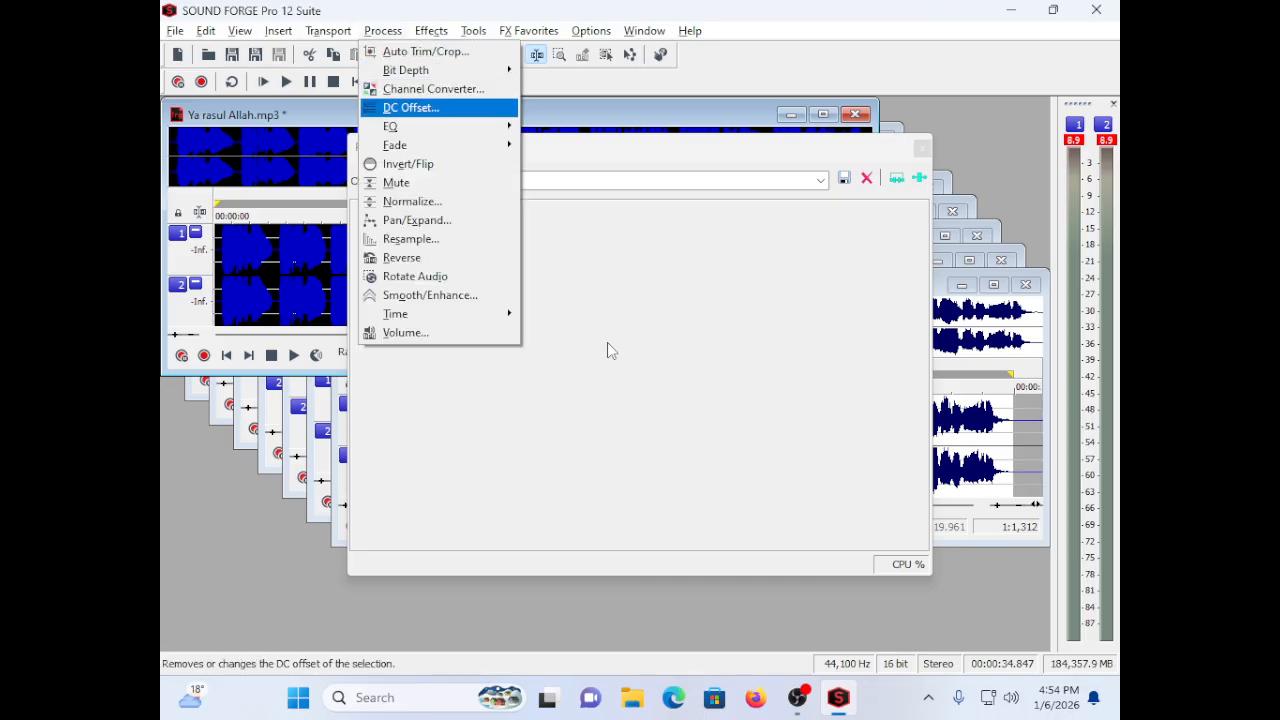
key(Right)
key(Return)
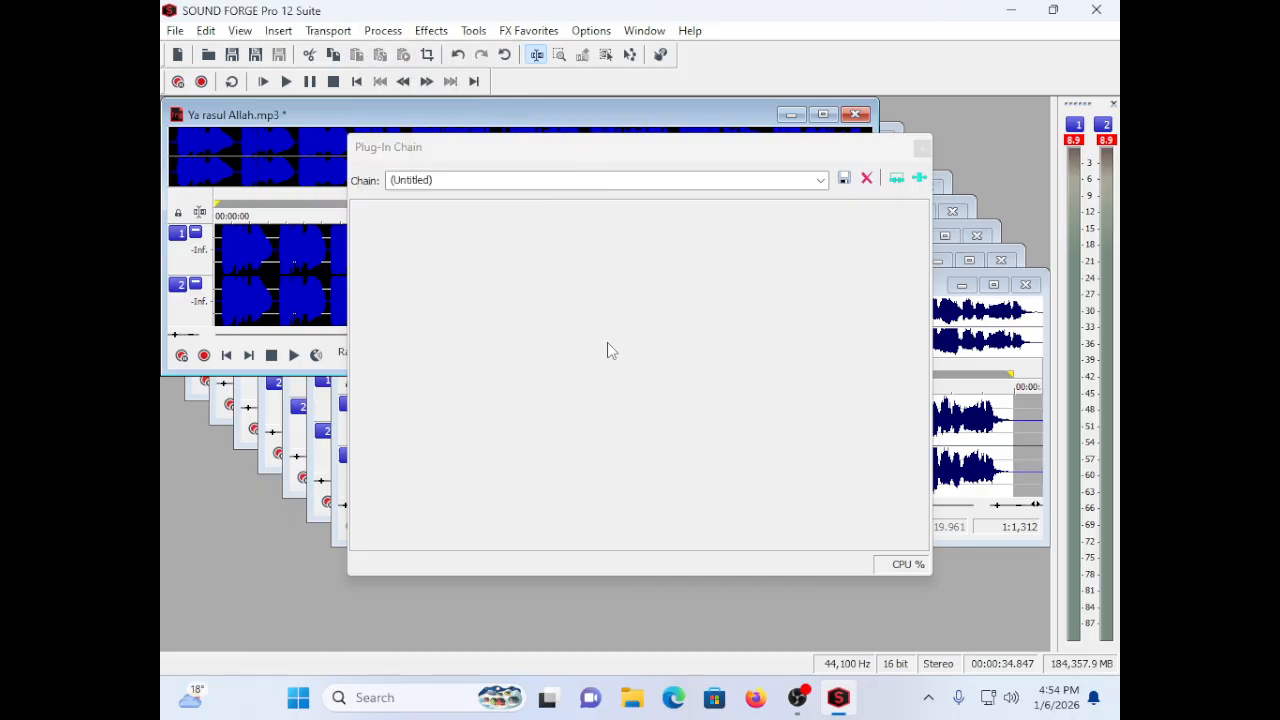
key(Down)
key(Down)
key(Down)
key(Down)
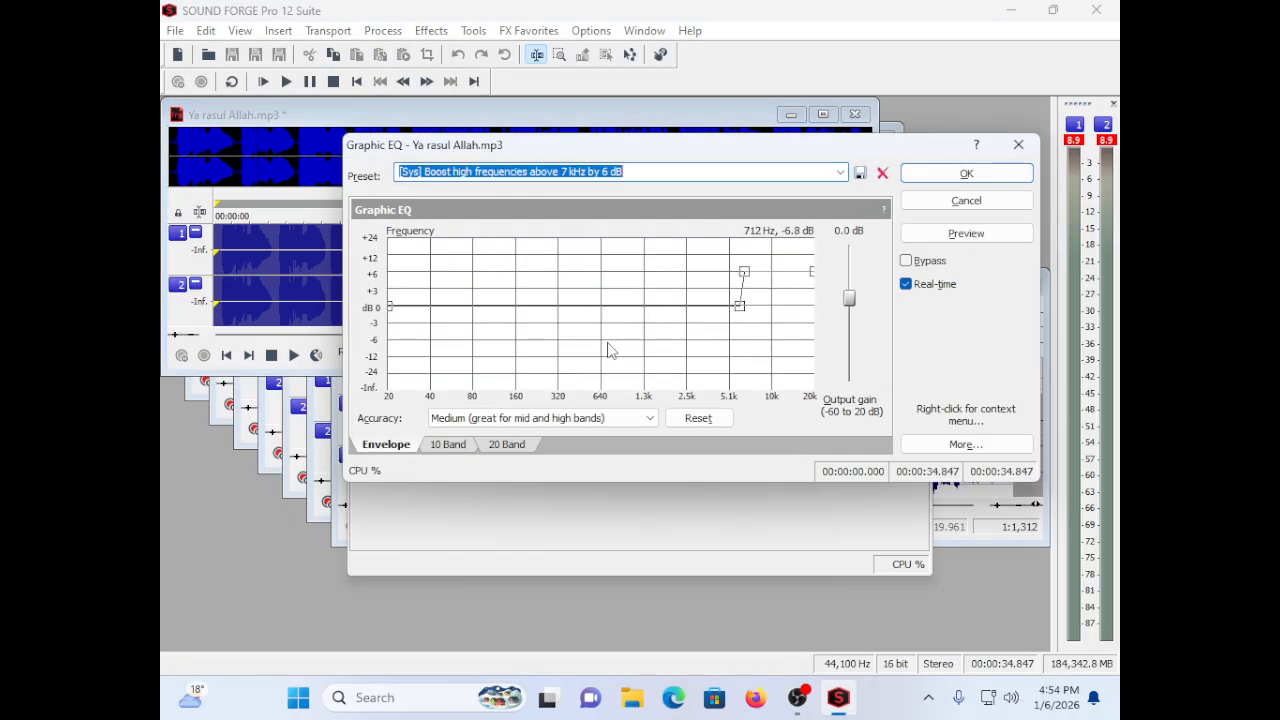
key(Down)
key(Down)
key(space)
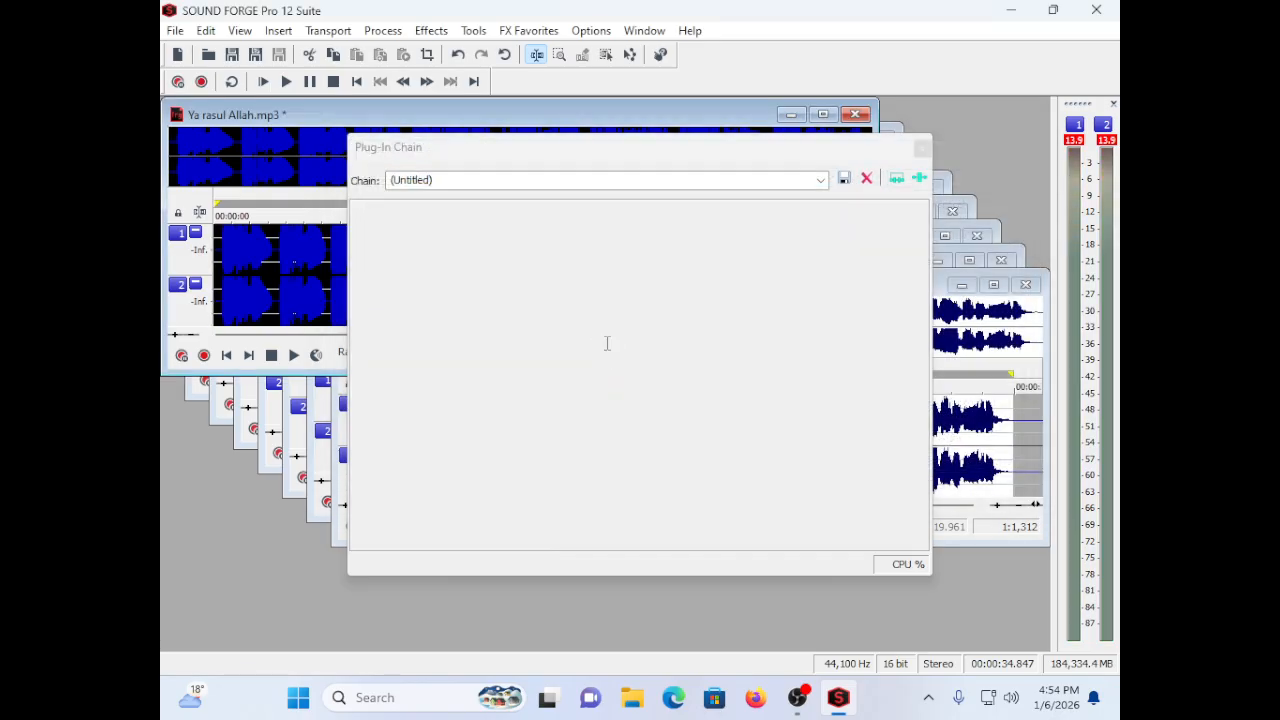
key(space)
key(alt+x)
key(Up)
key(Up)
key(Up)
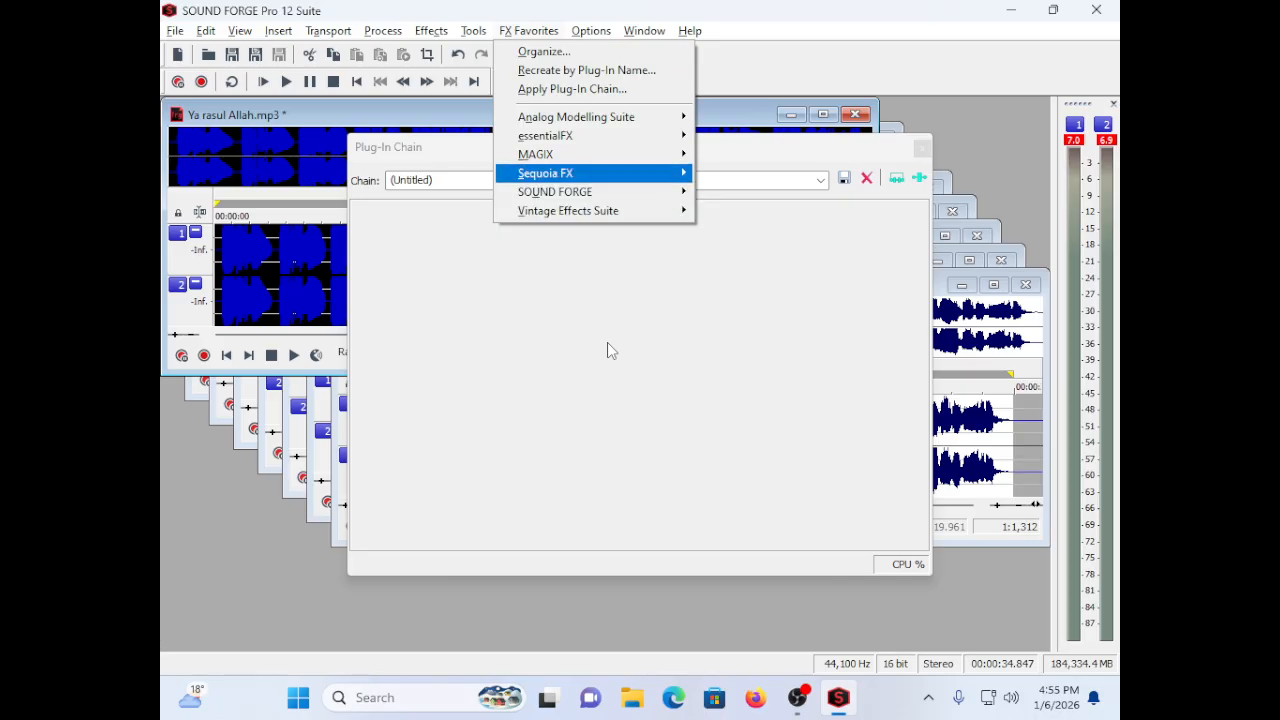
key(Down)
key(Down)
key(Down)
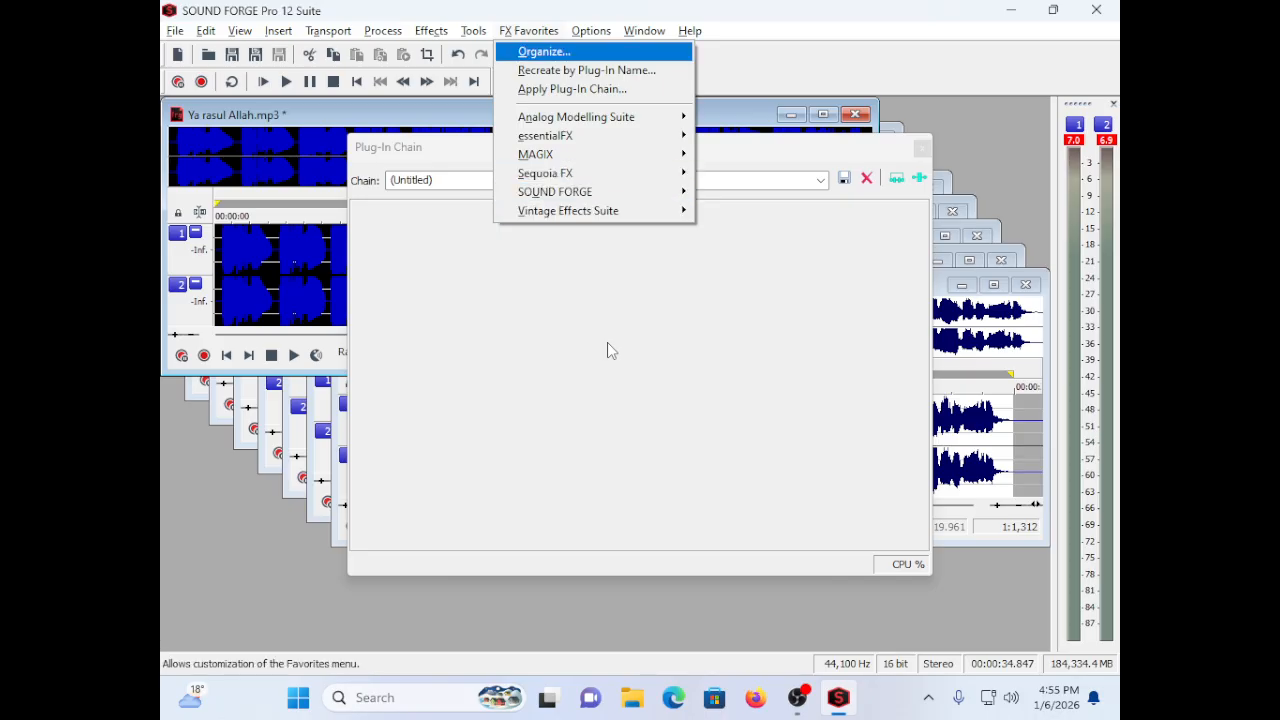
key(Escape)
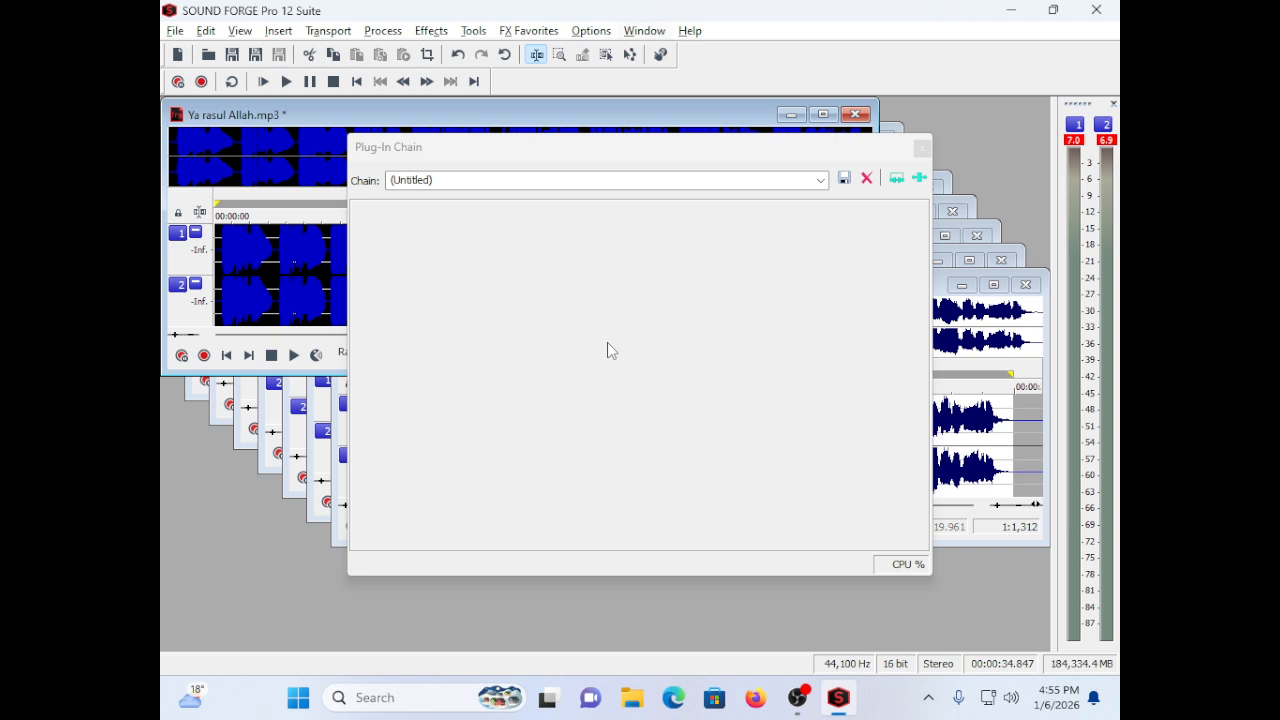
Step: Open the Vintage Effects Suite's Corvex chorus flanger for the Ya rasul Allah recording
key(alt+x)
key(Up)
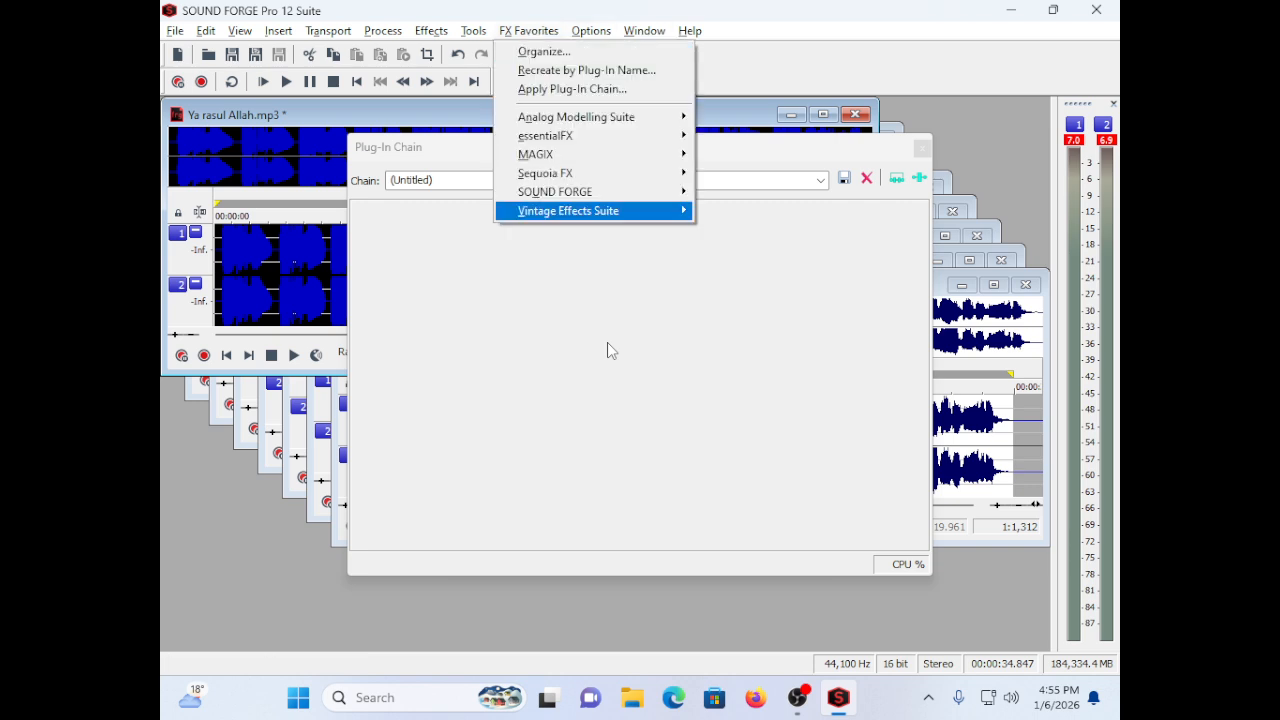
key(Right)
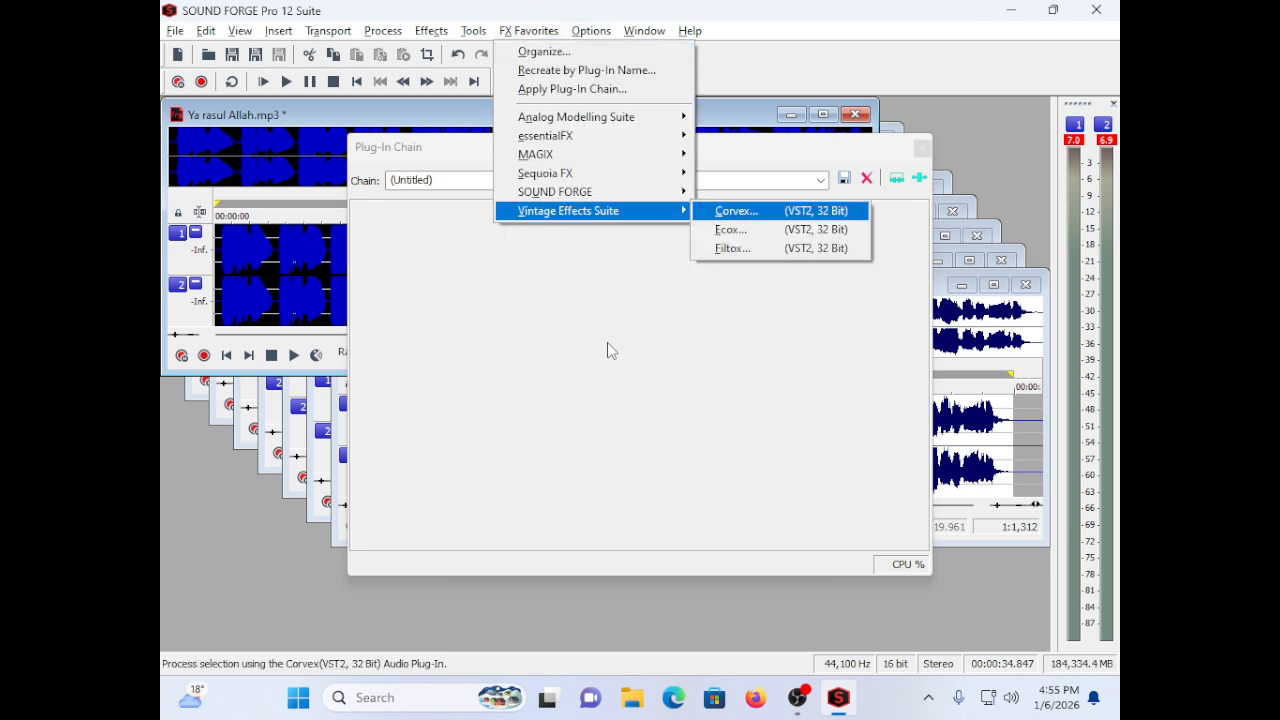
key(Down)
key(Up)
key(Return)
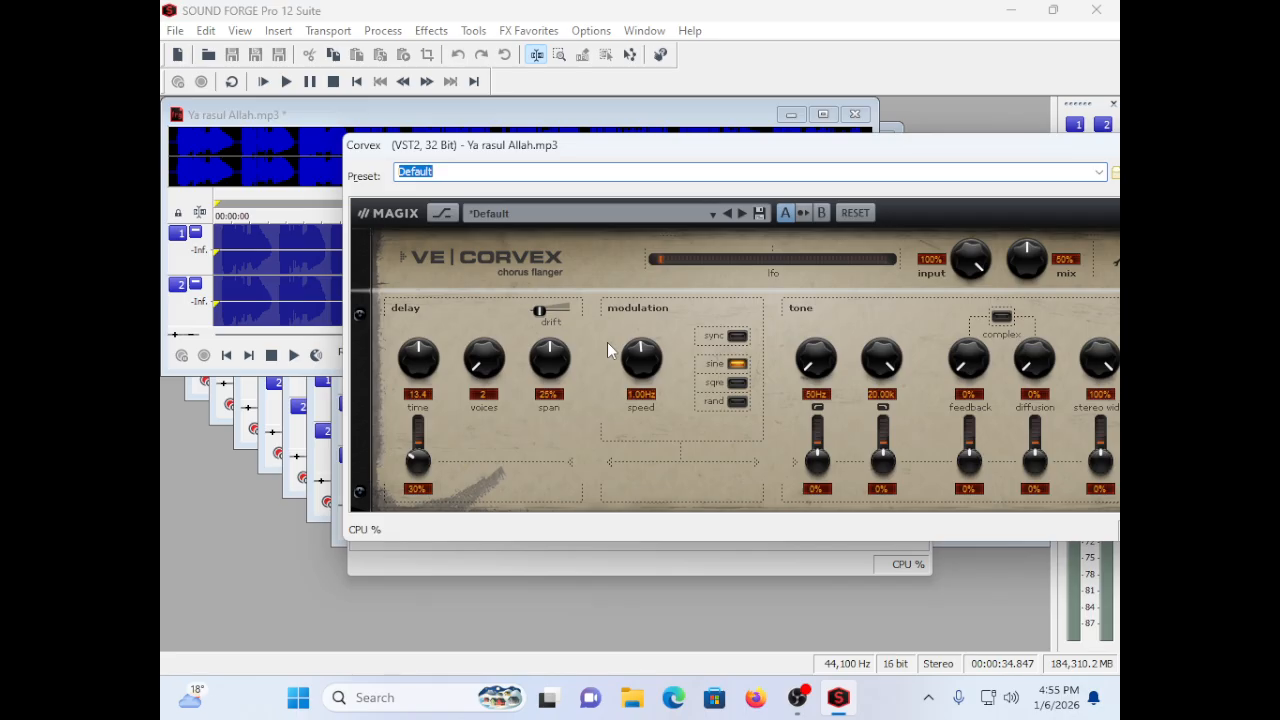
Step: Browse the Corvex presets as far as Concert Room and preview it on the recording
key(Down)
key(Down)
key(Down)
key(Down)
key(Down)
key(Down)
key(Down)
key(Down)
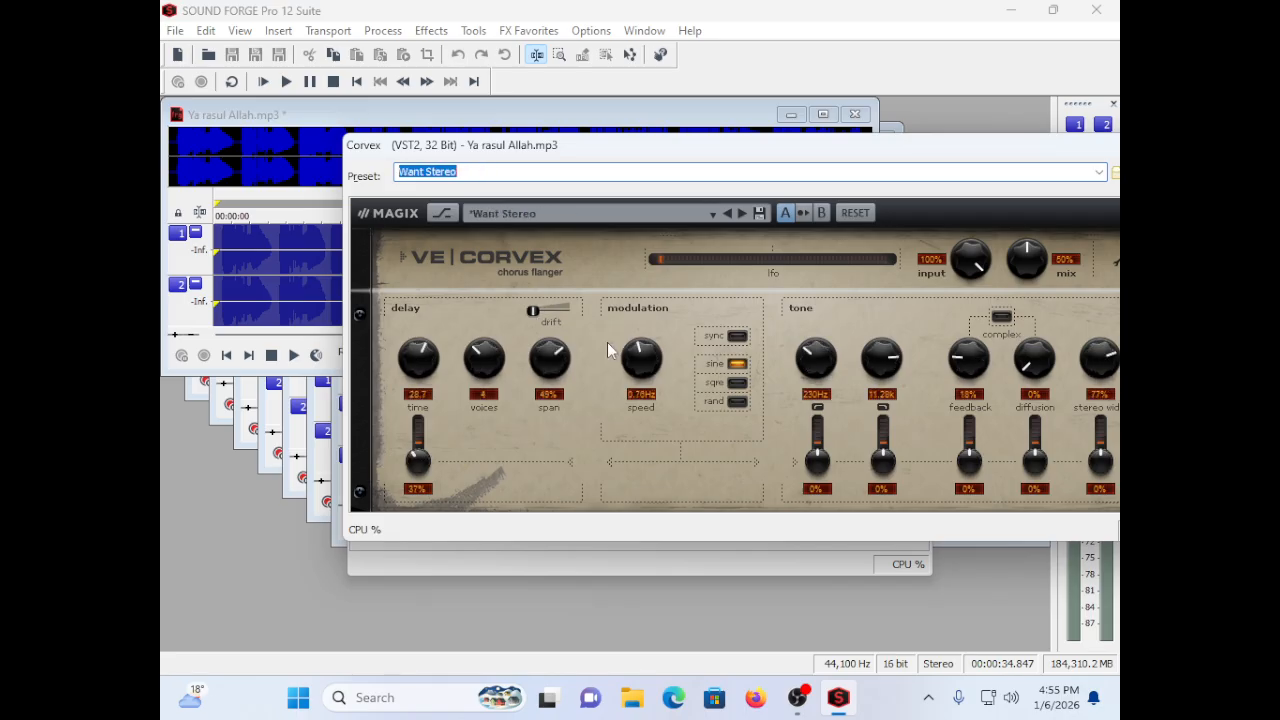
key(Down)
key(Down)
key(Down)
key(Down)
key(Down)
key(Down)
key(Down)
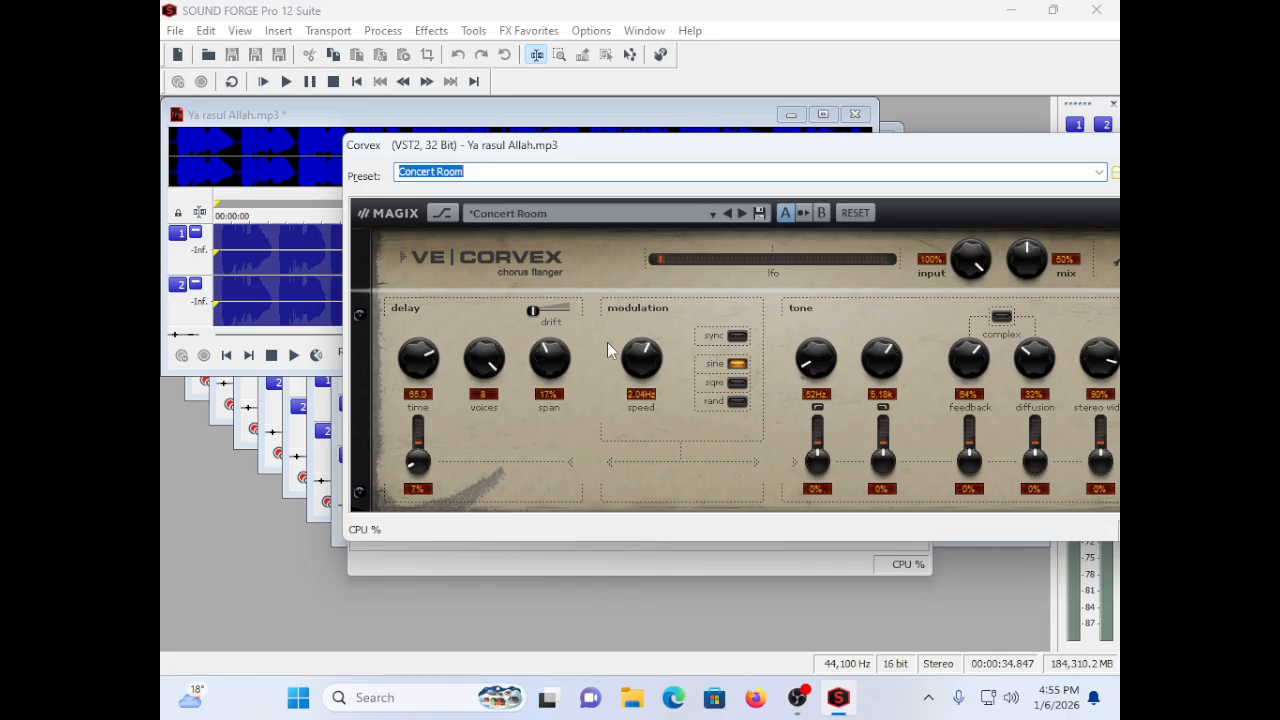
key(space)
Step: Audition the Heavy Vintage Plate, In The Cloud and Large Hall presets of Corvex on the recording
key(Down)
key(Down)
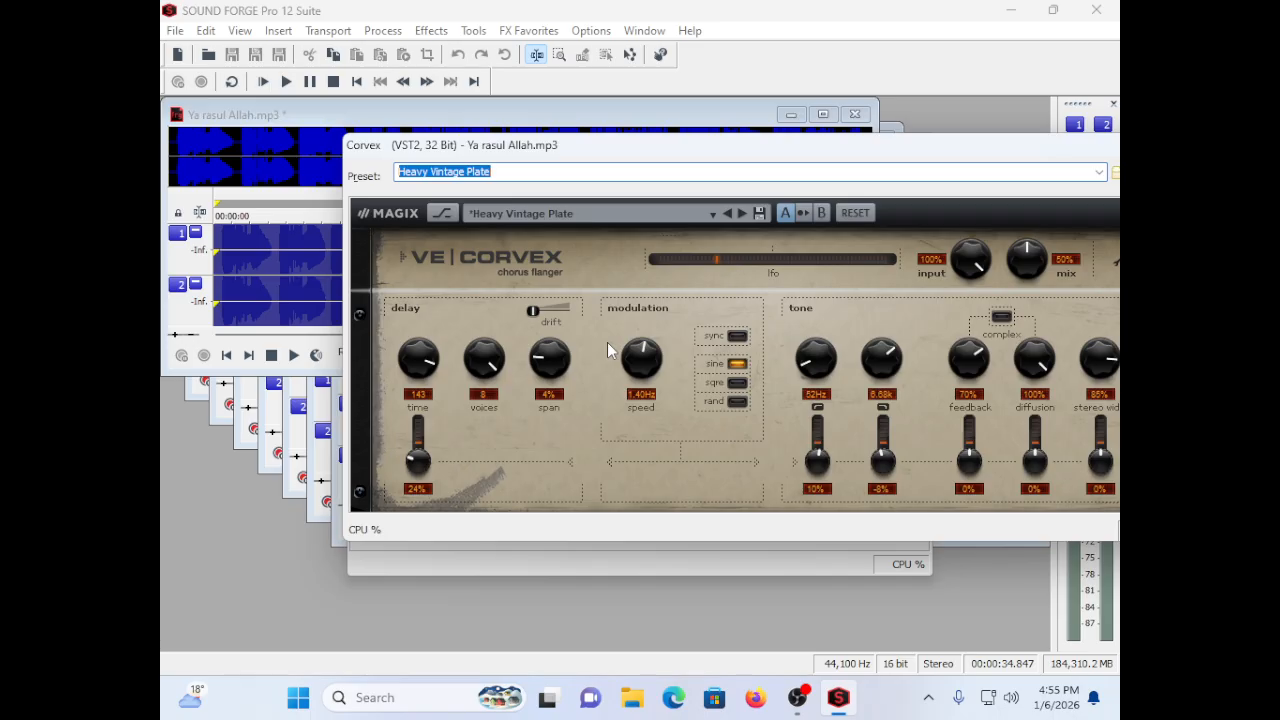
key(alt+p)
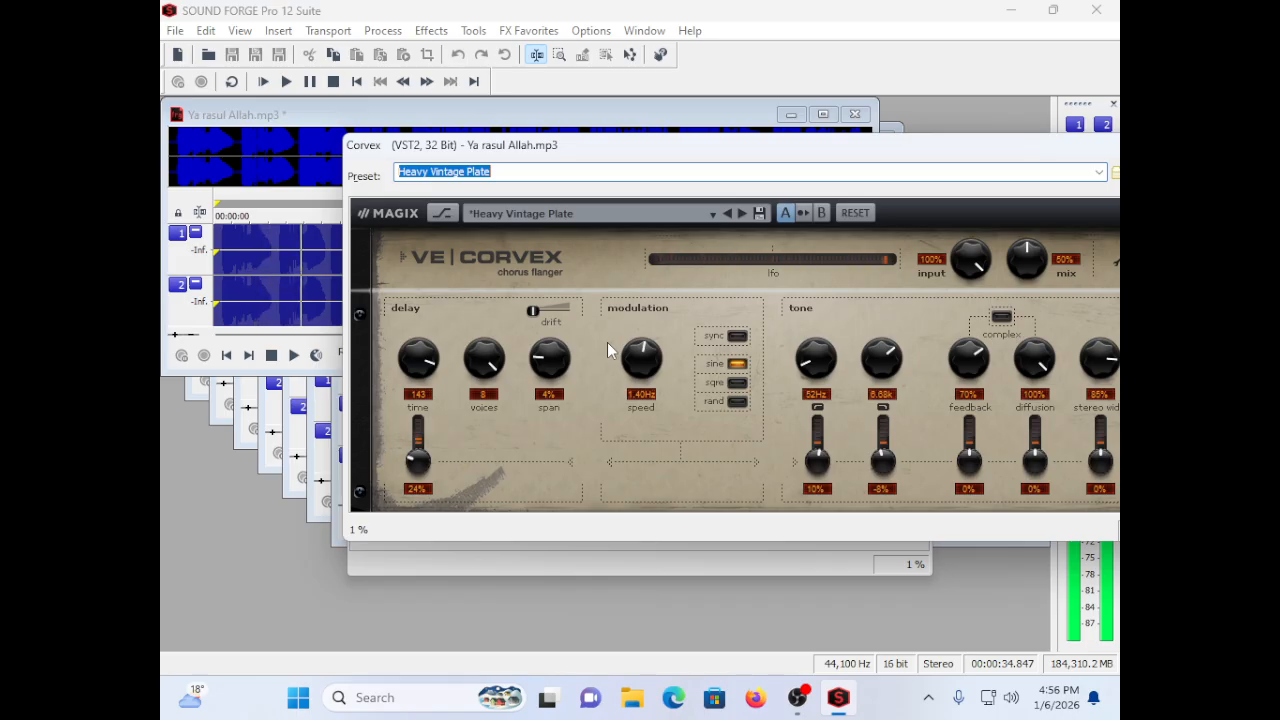
key(alt+p)
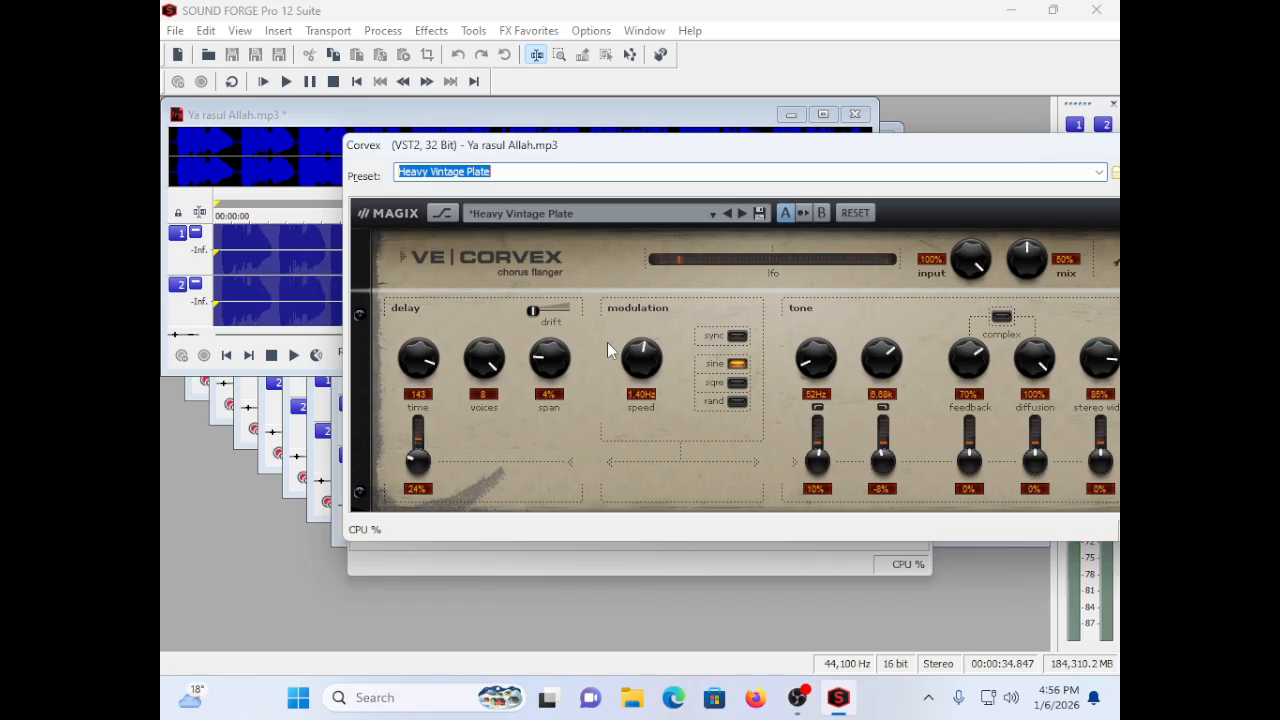
key(Down)
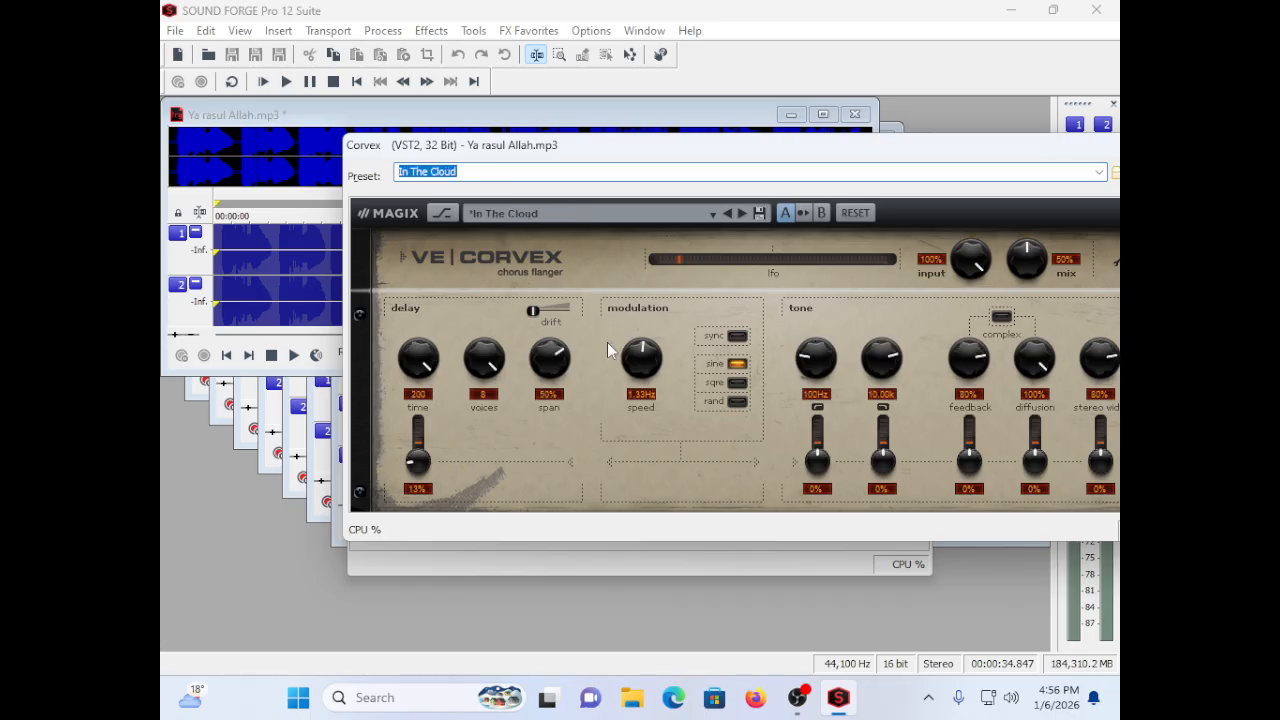
key(alt+p)
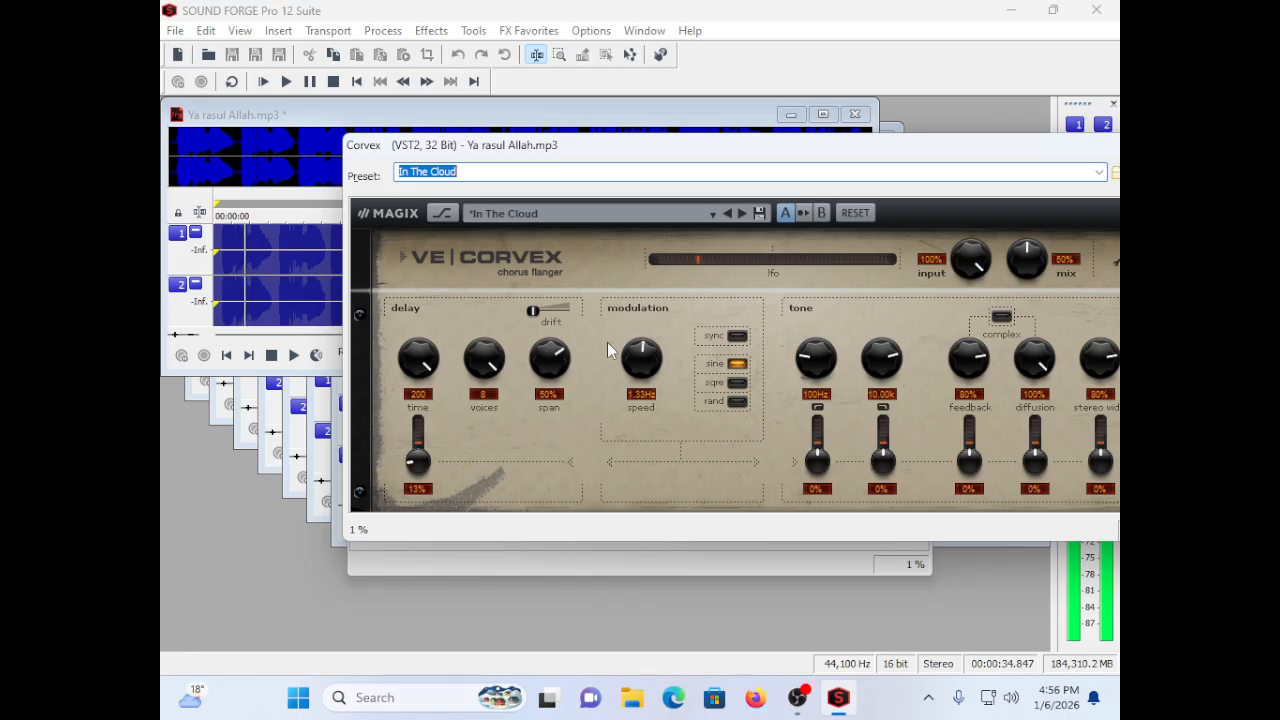
key(alt+p)
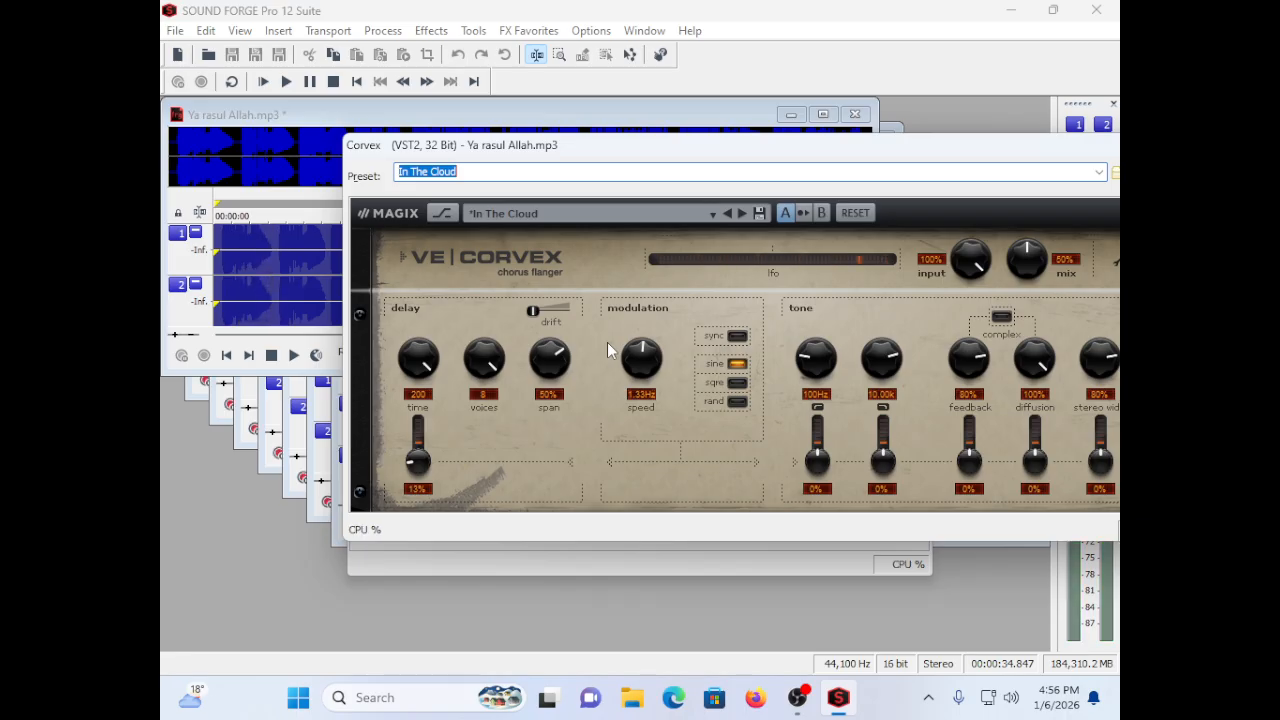
key(Down)
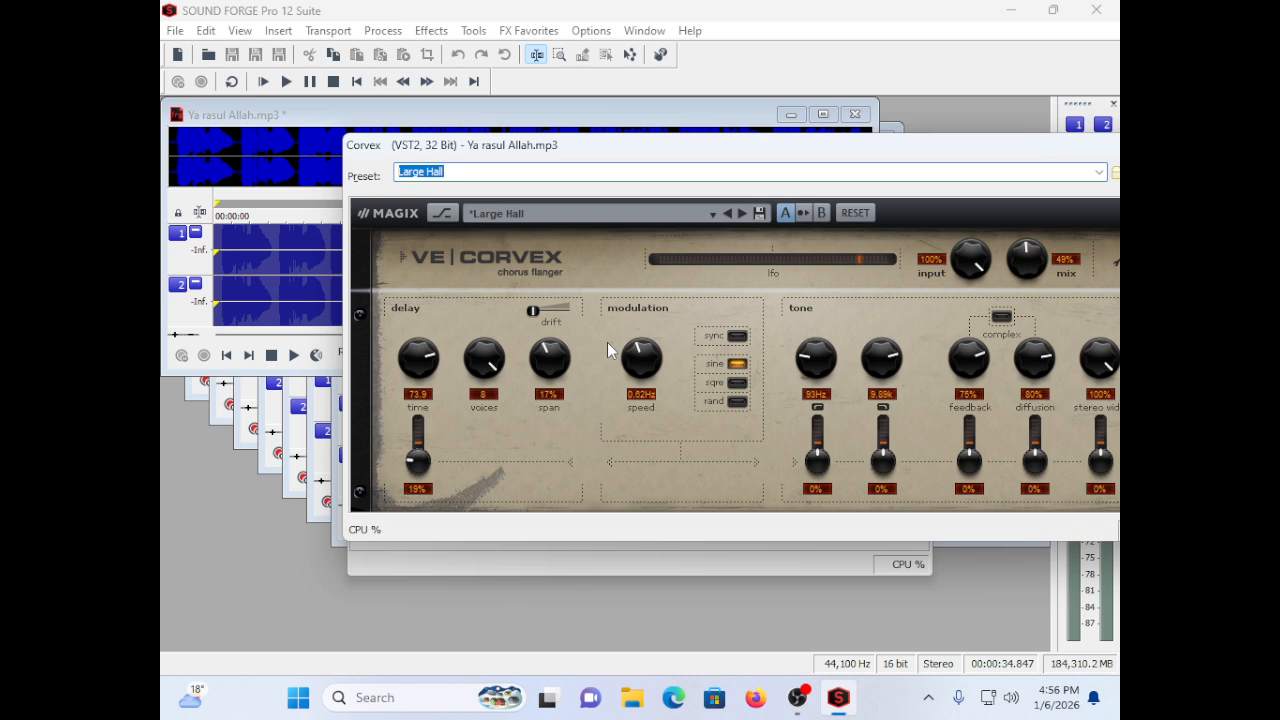
key(alt+p)
Step: Go through the remaining Corvex presets and choose Vintage Vox Plate
key(Down)
key(Down)
key(Down)
key(Down)
key(Down)
key(Down)
key(Down)
key(Down)
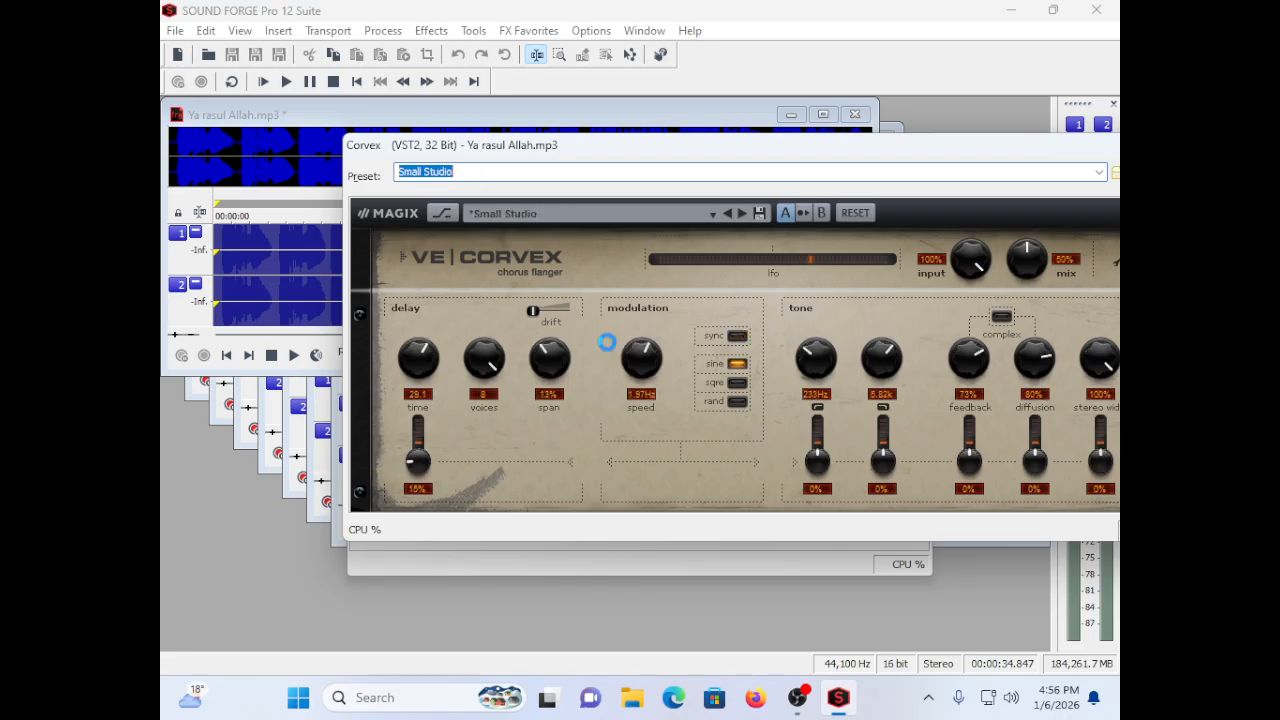
key(Down)
key(Down)
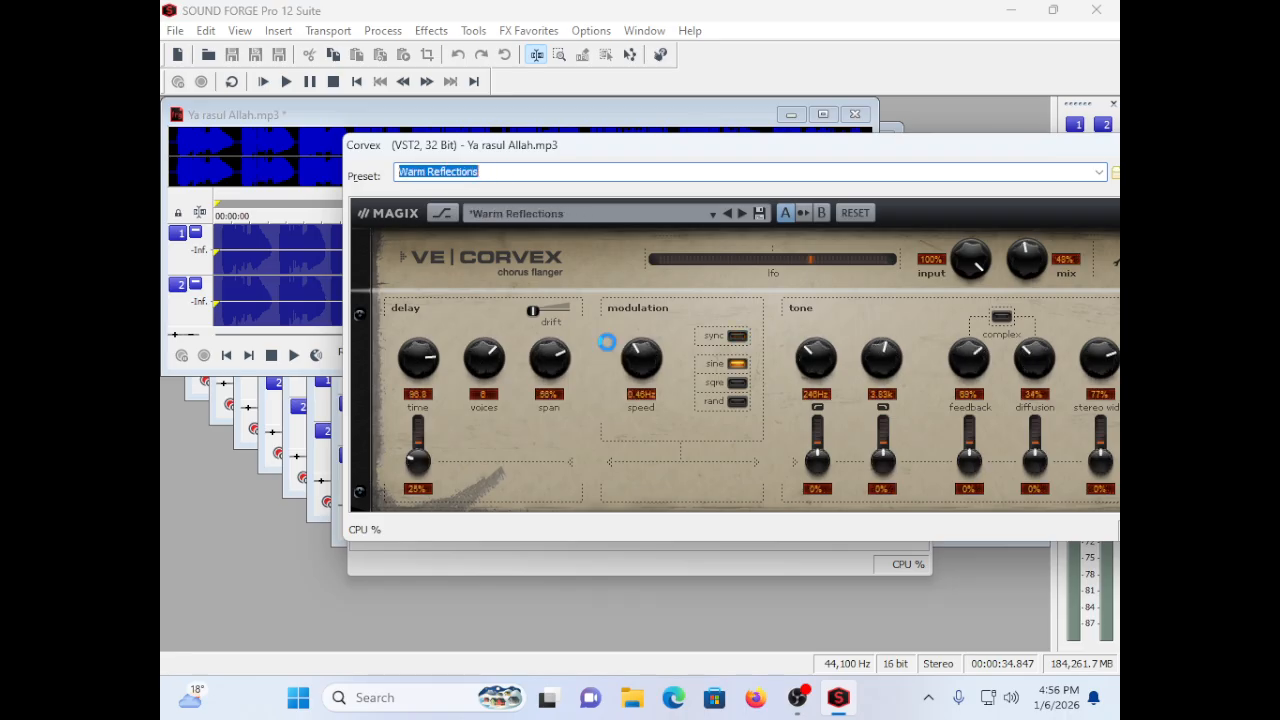
key(Down)
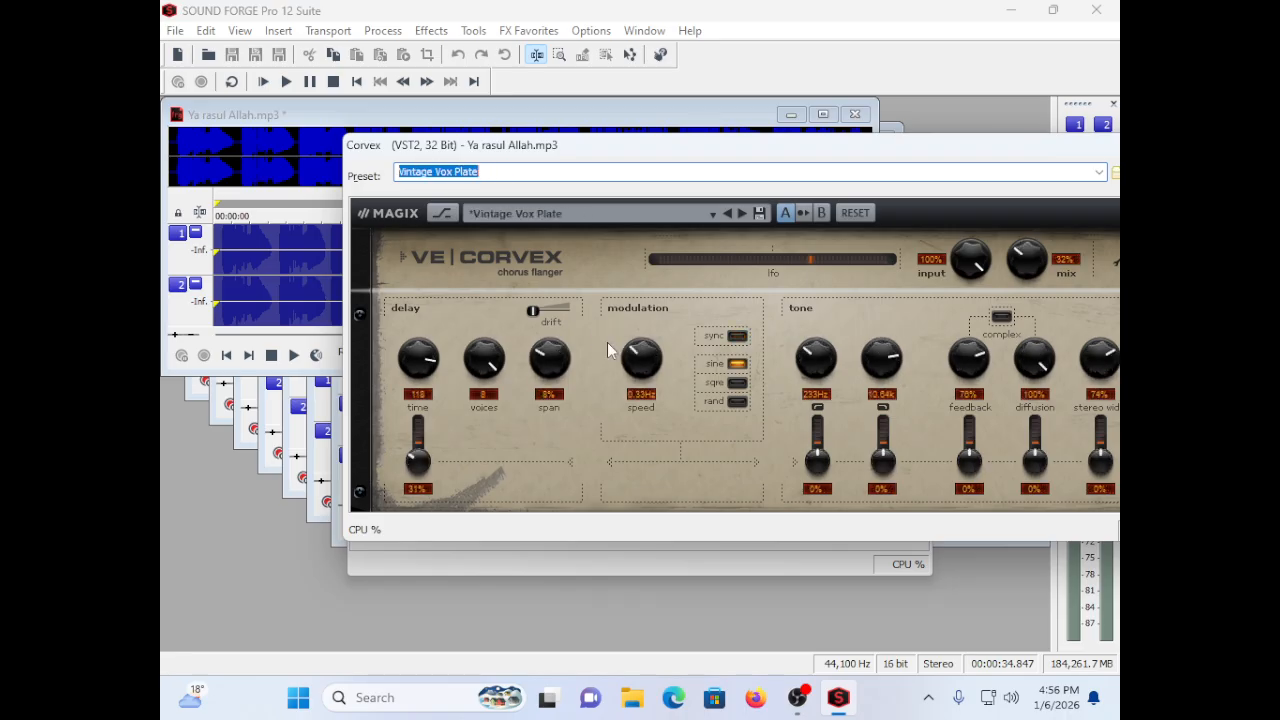
key(Down)
key(Up)
Step: Apply Corvex with the Vintage Vox Plate preset to the recording and play back the result
click(608, 343)
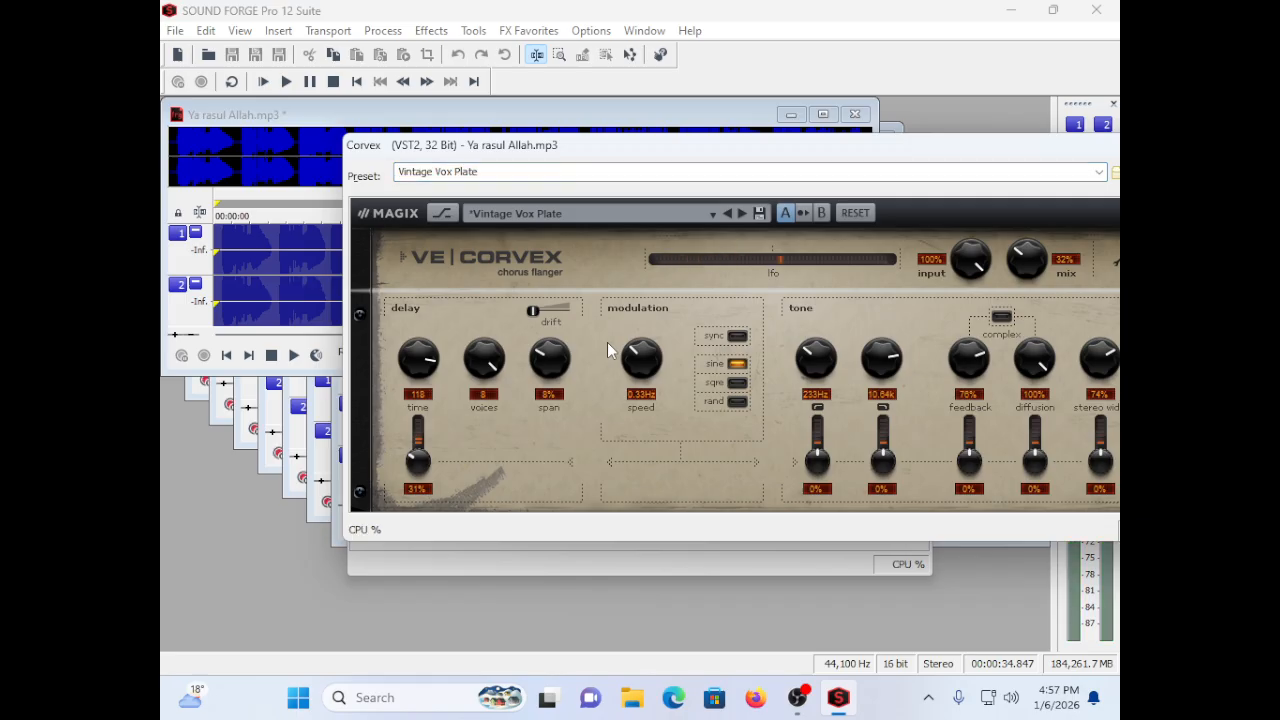
key(Return)
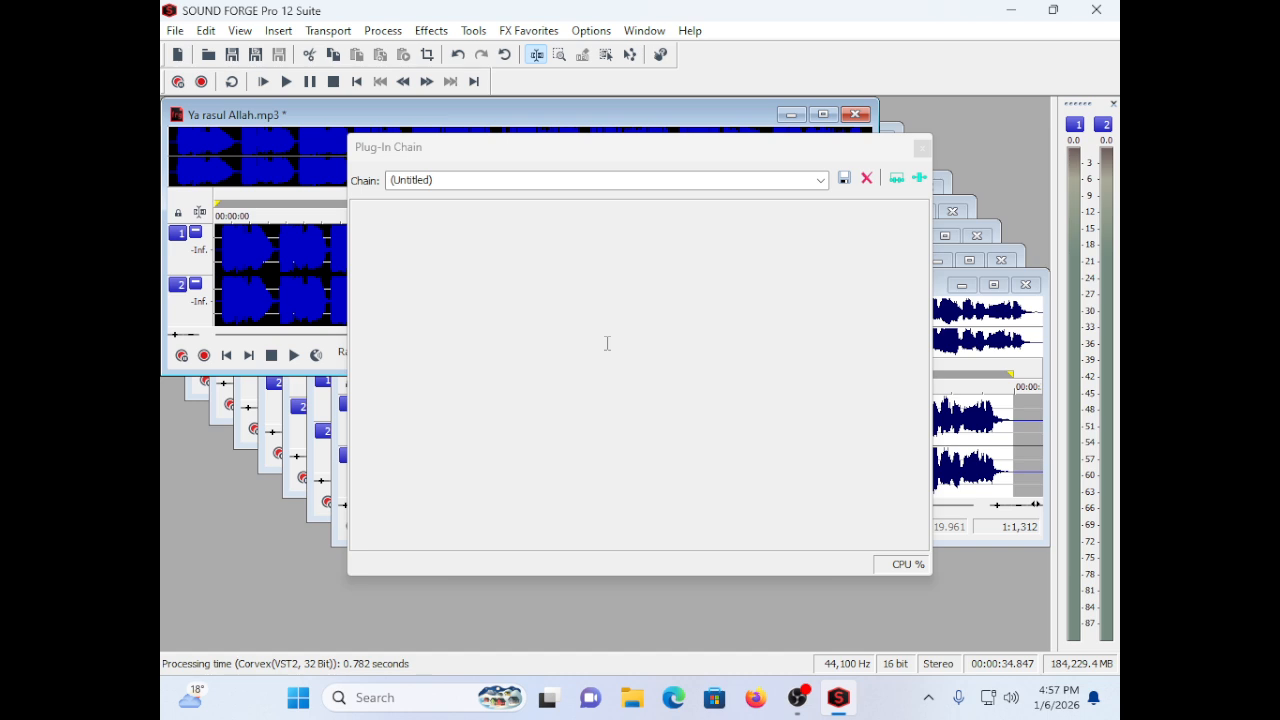
key(space)
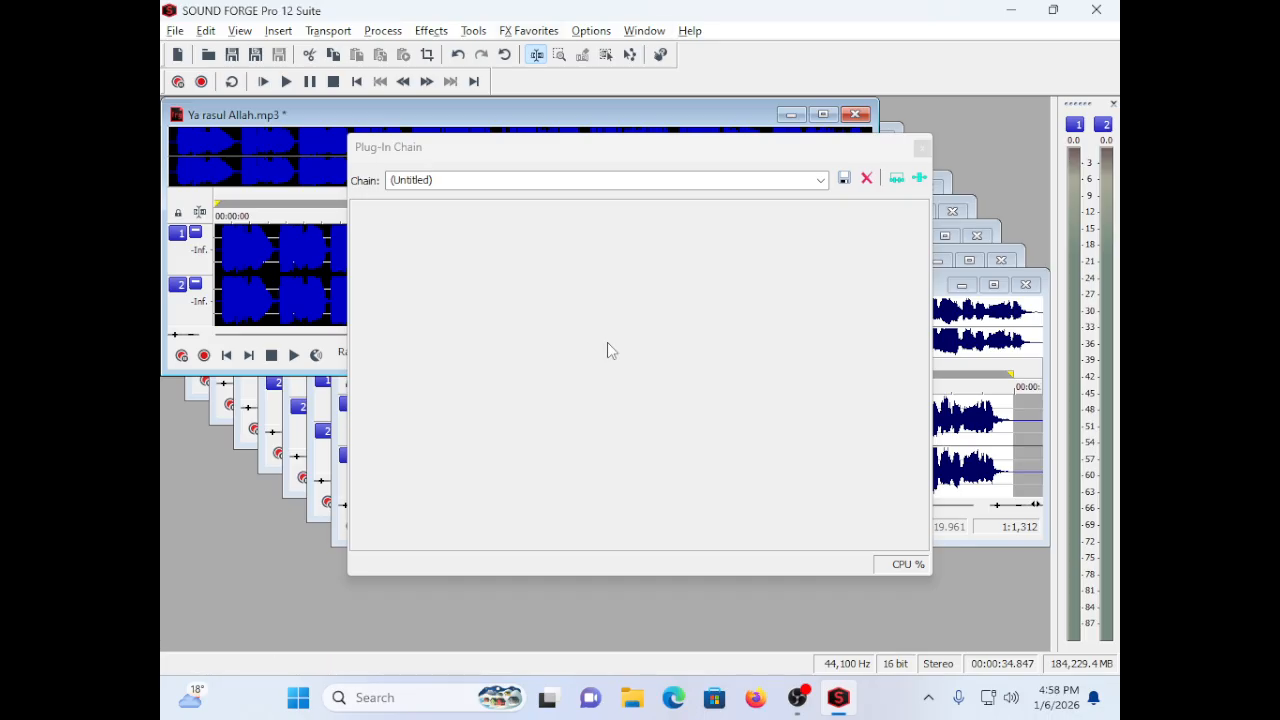
Step: Open the Vintage Effects Suite's Corvex effect again for the processed recording
key(alt+x)
key(Up)
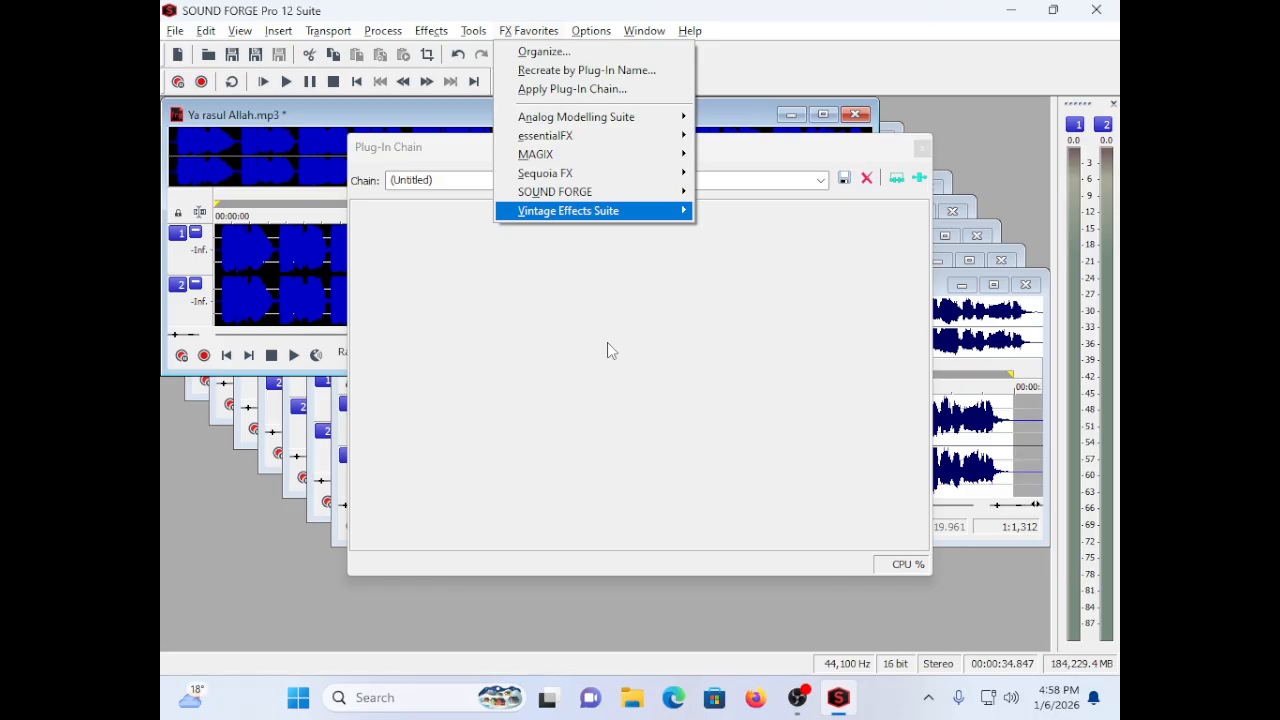
key(Right)
key(Return)
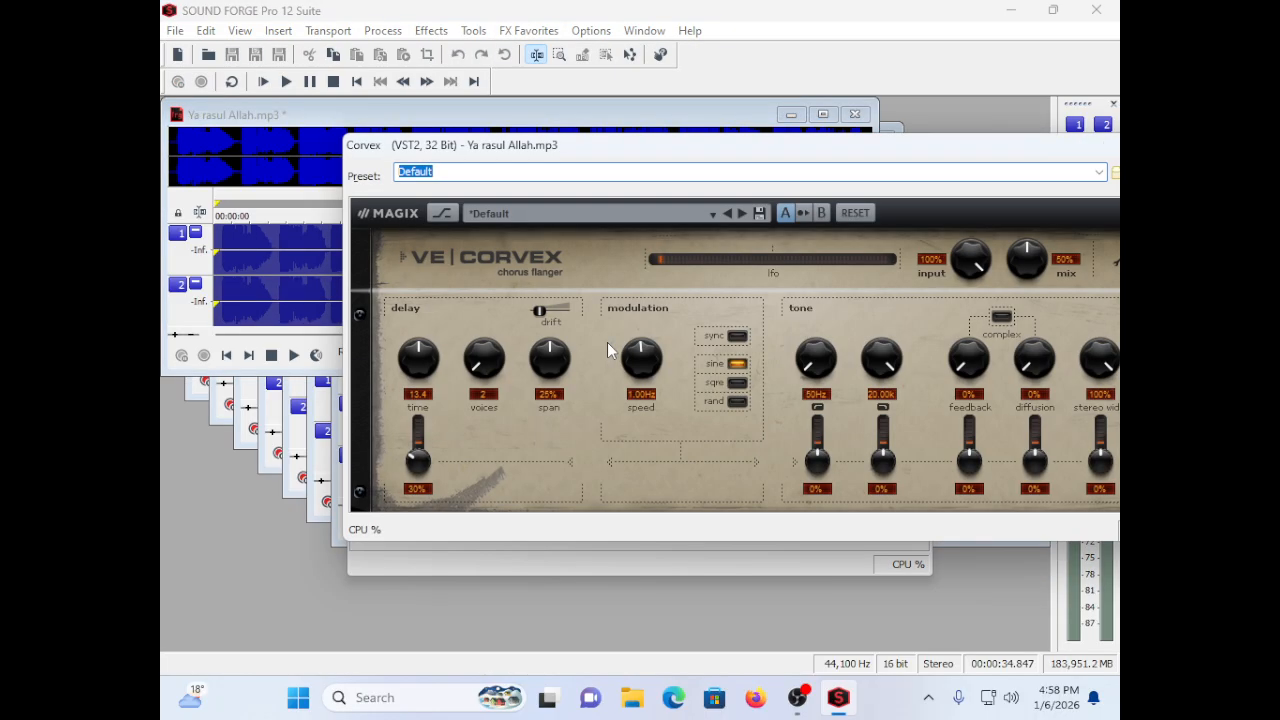
Step: Choose the Concert Room preset in Corvex and preview it on the recording
key(Down)
key(Down)
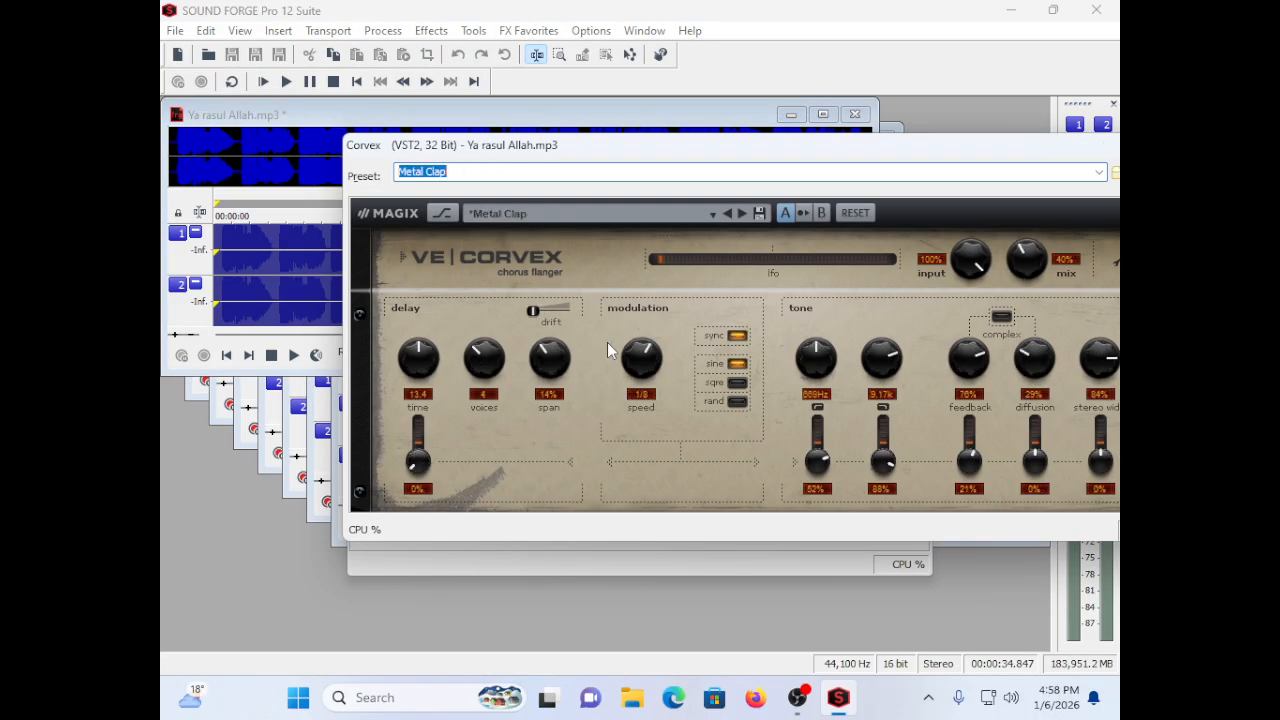
key(Down)
key(Down)
key(Down)
key(Down)
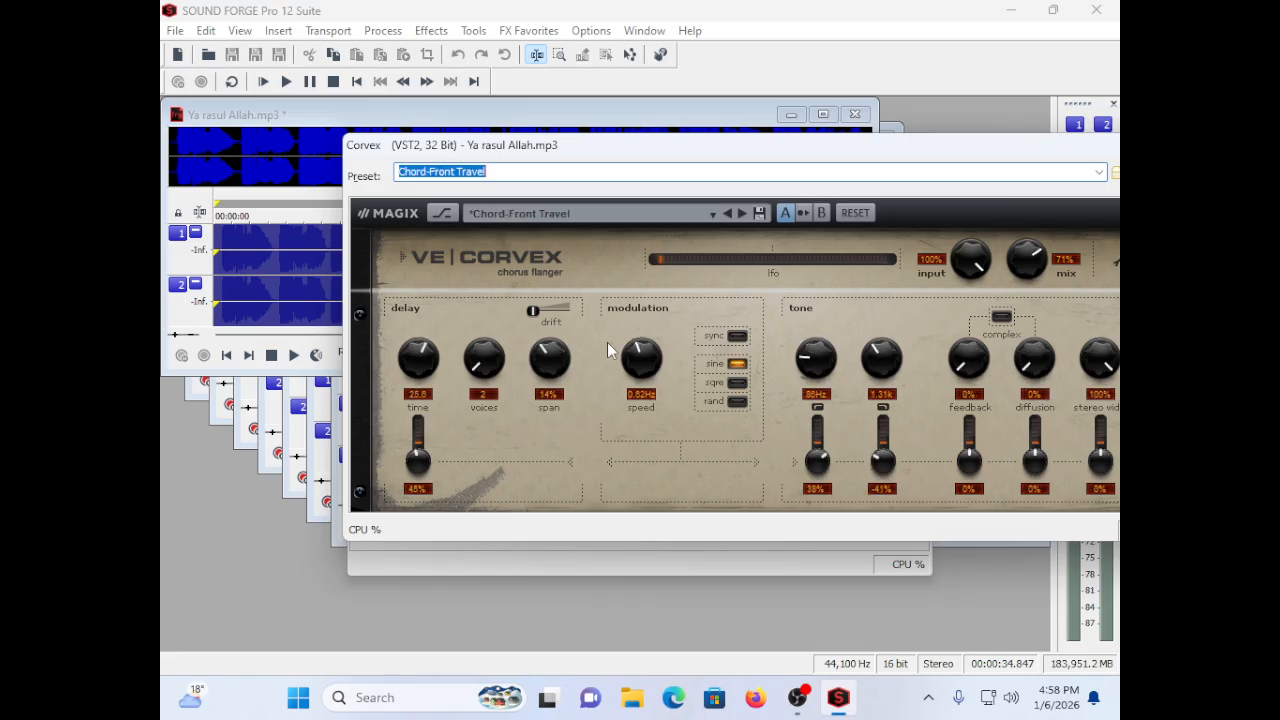
key(Down)
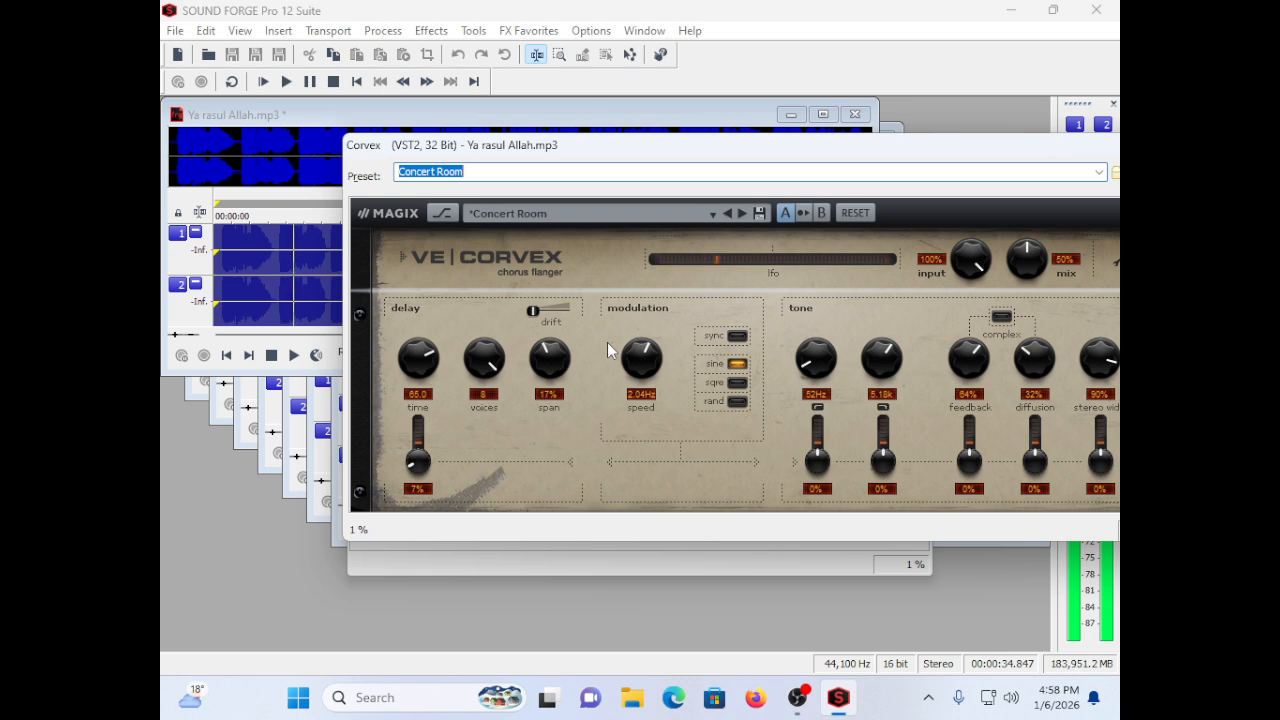
key(space)
Step: Browse further Corvex presets, including Claustrophobia, Intimate Room and Swallow the Sea, as far as FlangeVerb
key(Down)
key(Down)
key(Down)
key(Down)
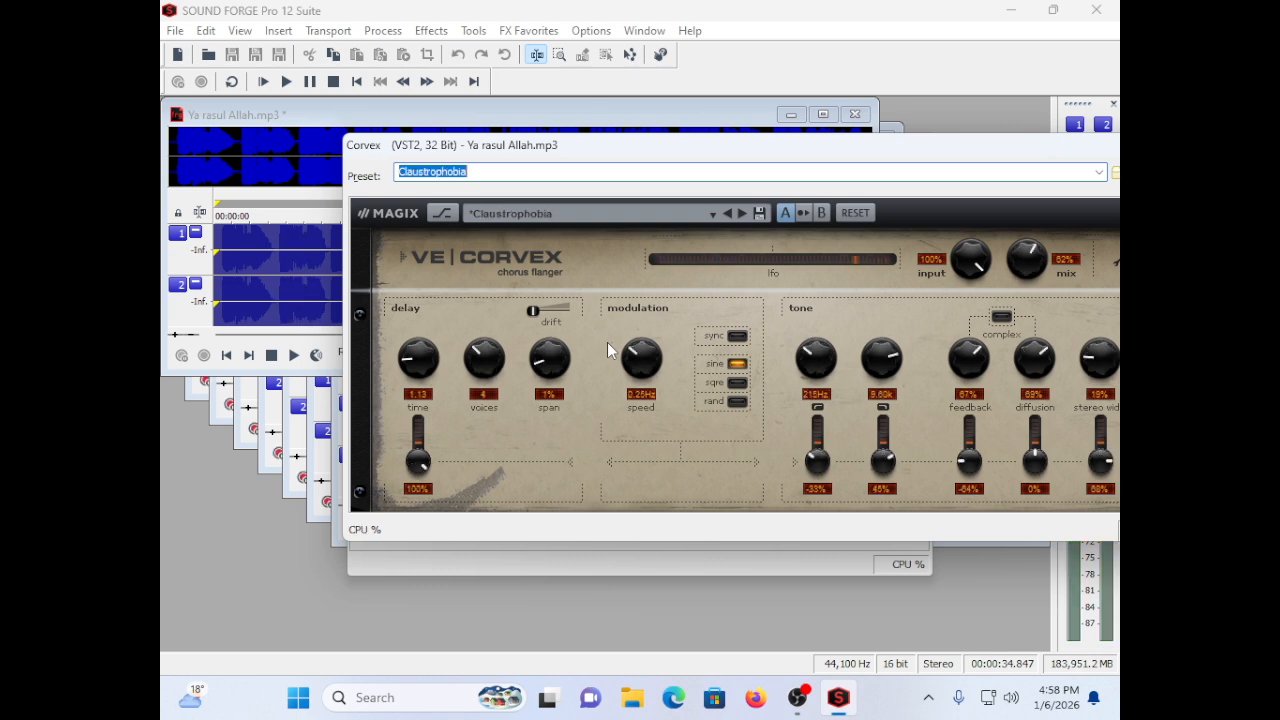
key(Down)
key(Down)
key(Down)
key(Down)
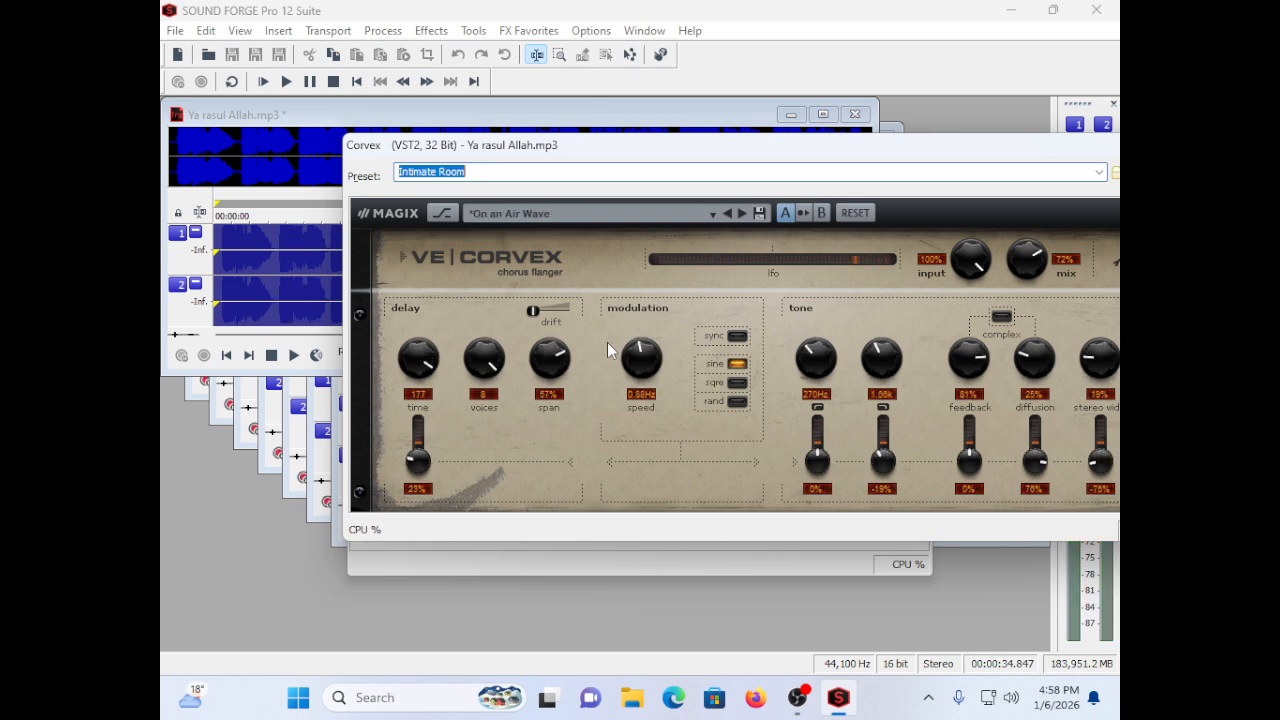
key(Down)
key(Down)
key(Down)
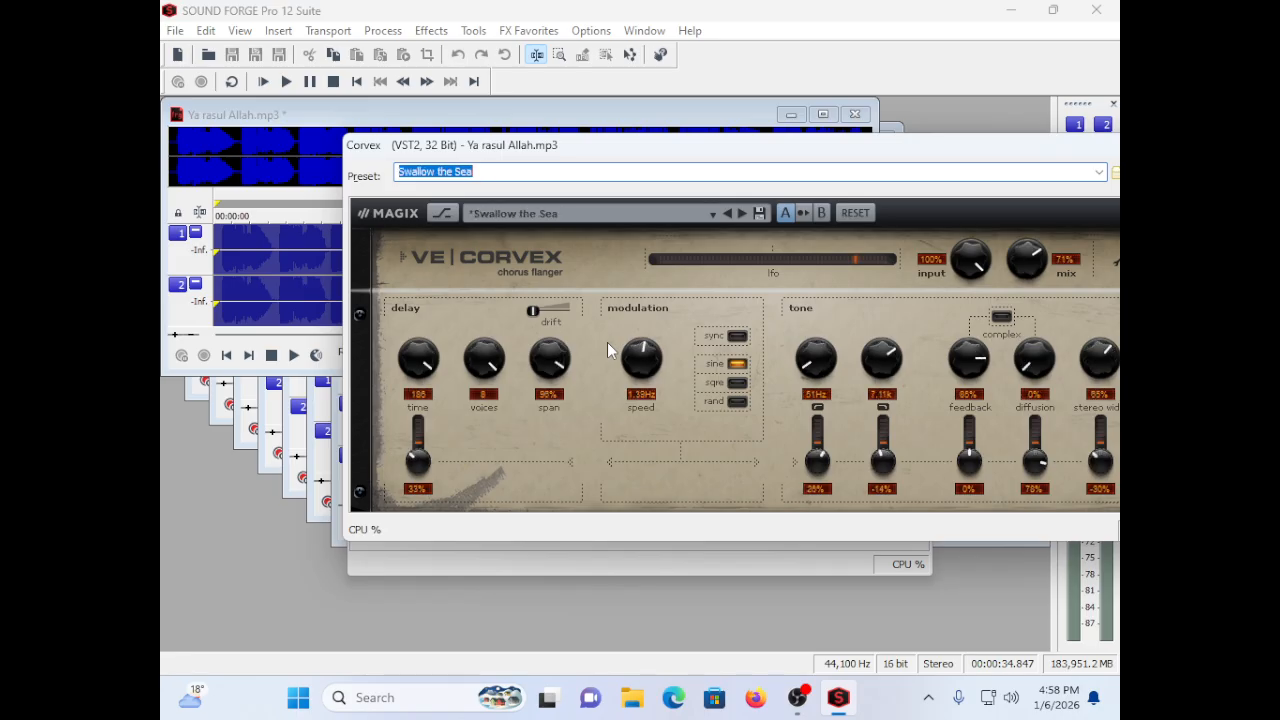
key(Down)
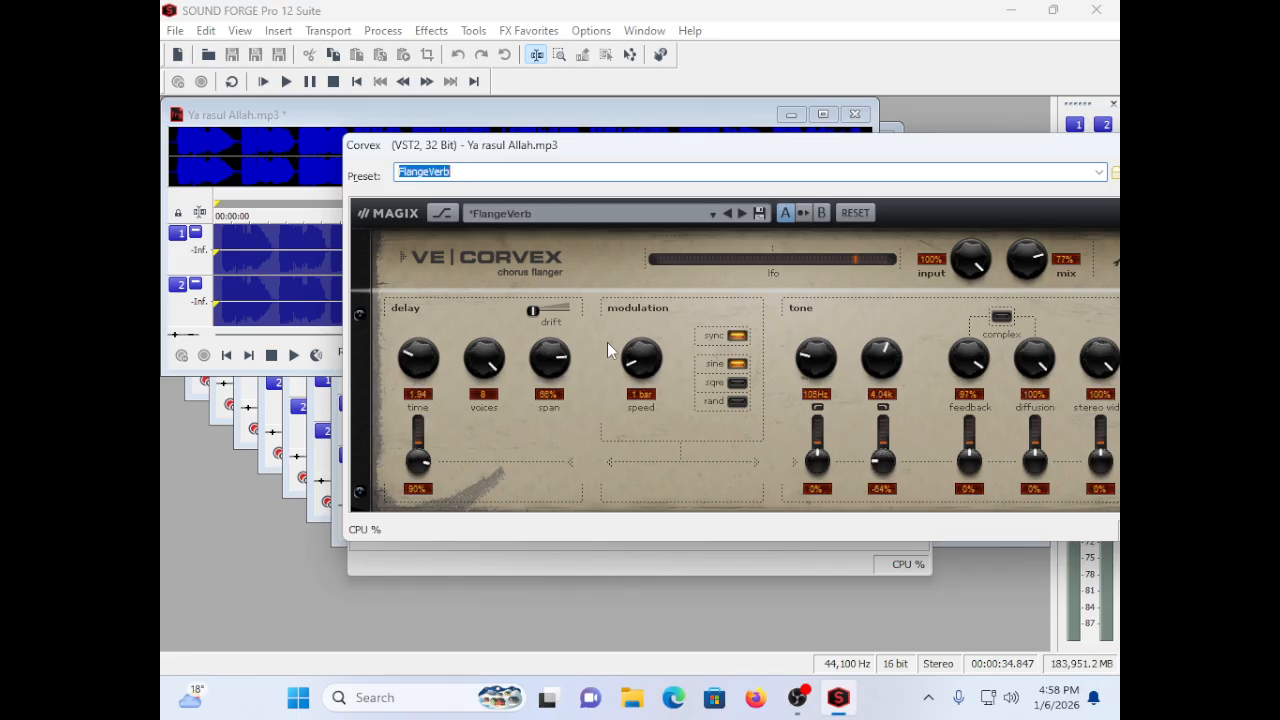
Step: Return Corvex to the Concert Room preset and apply it to the recording
key(Up)
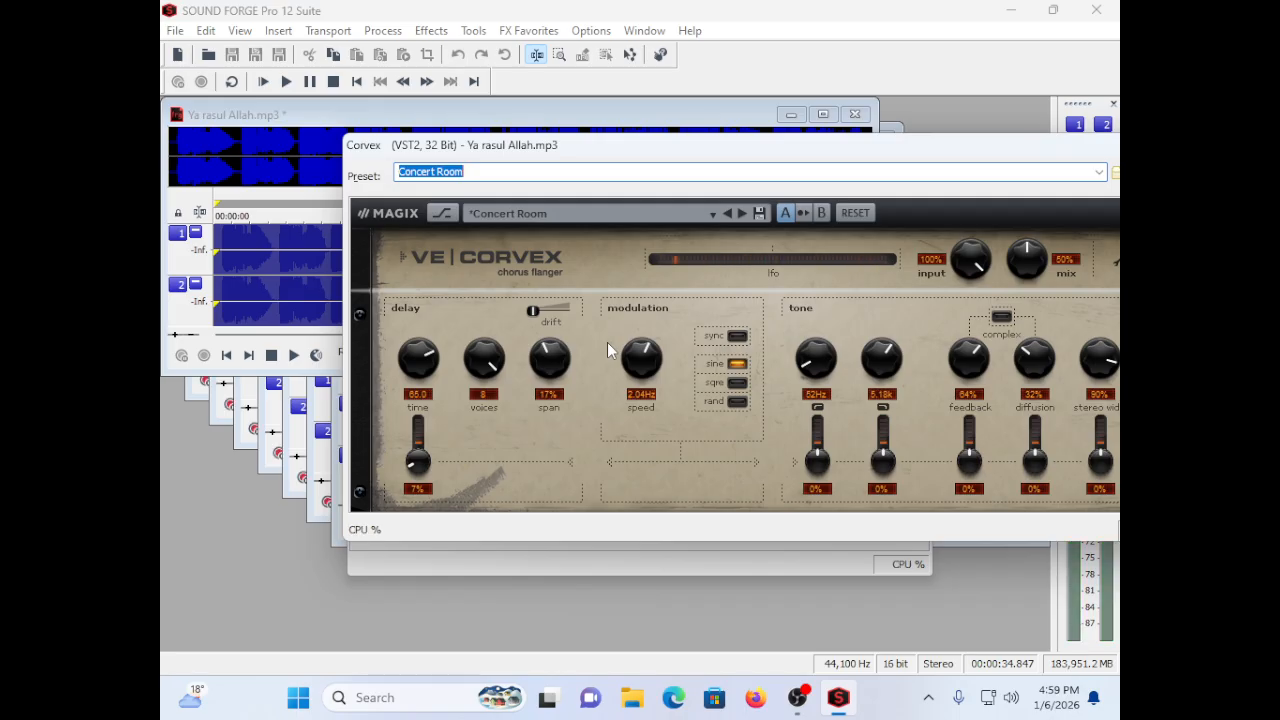
key(Tab)
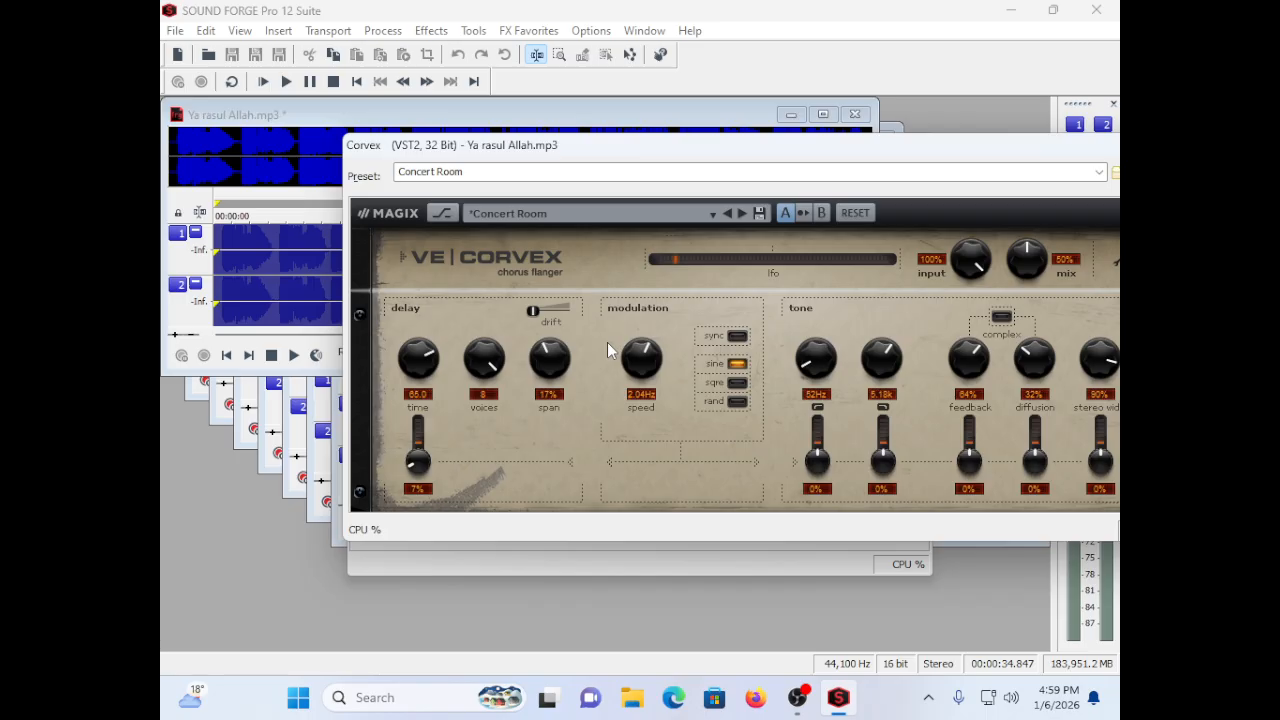
key(Return)
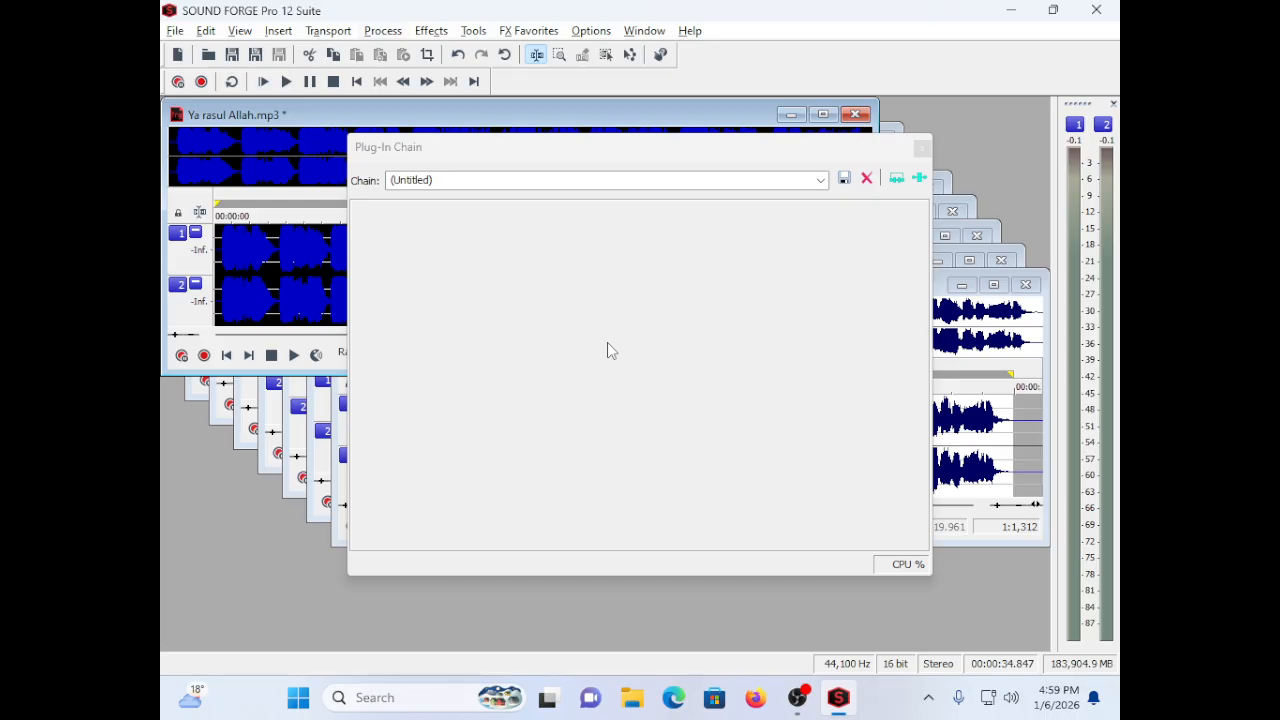
Step: Open the Graphic EQ for the Corvex-processed Ya rasul Allah recording
key(alt+p)
key(Down)
key(Down)
key(Down)
key(Down)
key(Down)
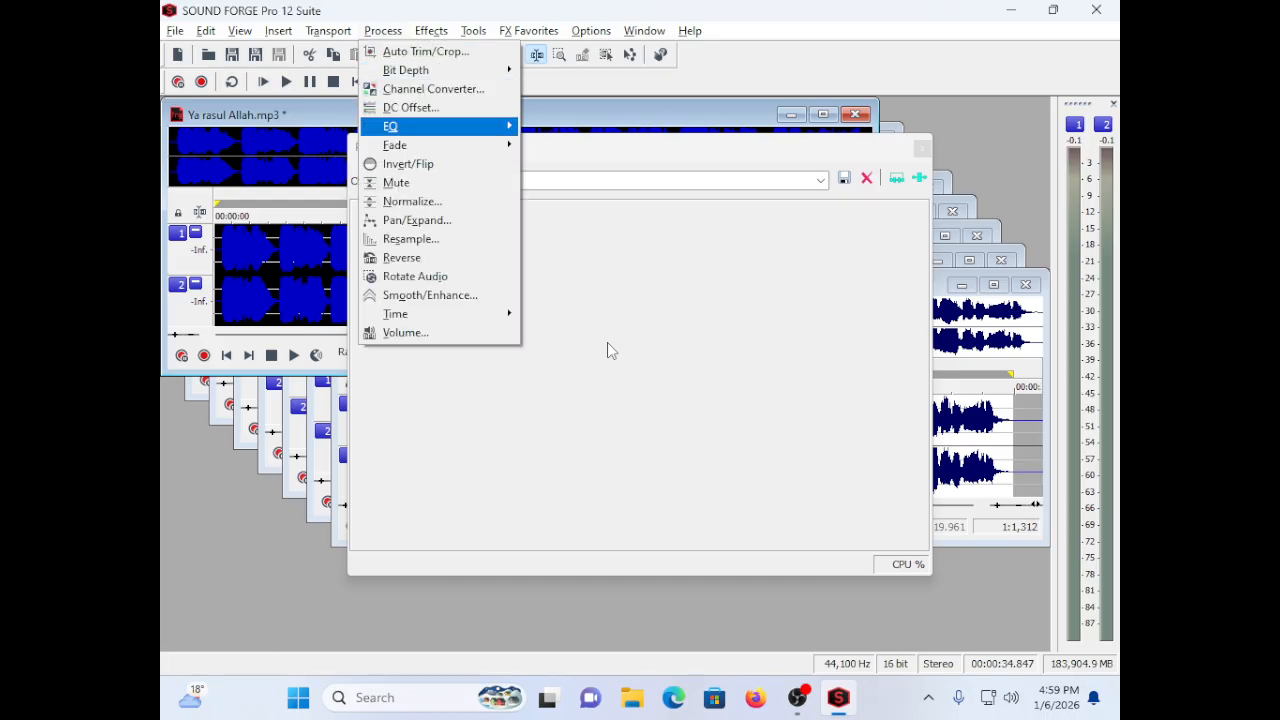
key(Right)
key(Return)
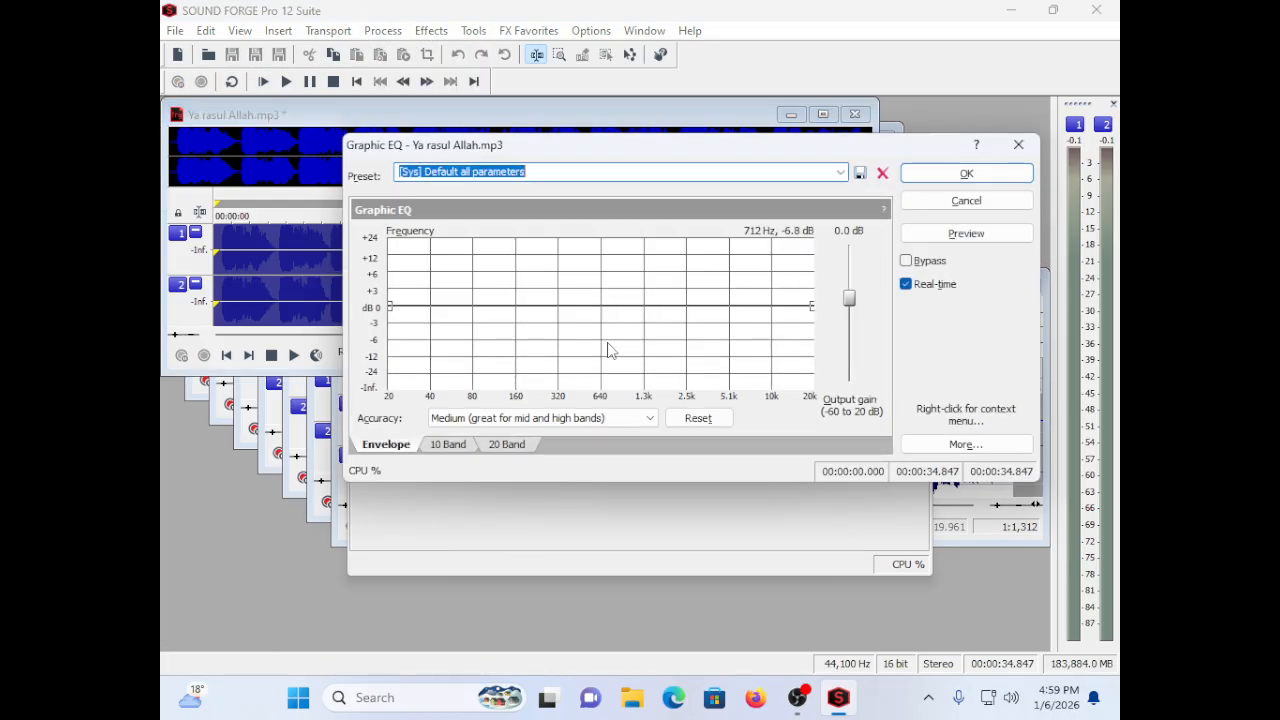
Step: Select the Boost bass around 80 Hz by 6 dB preset in the Graphic EQ and preview it on the recording
key(Down)
key(Down)
key(Down)
key(Down)
key(Down)
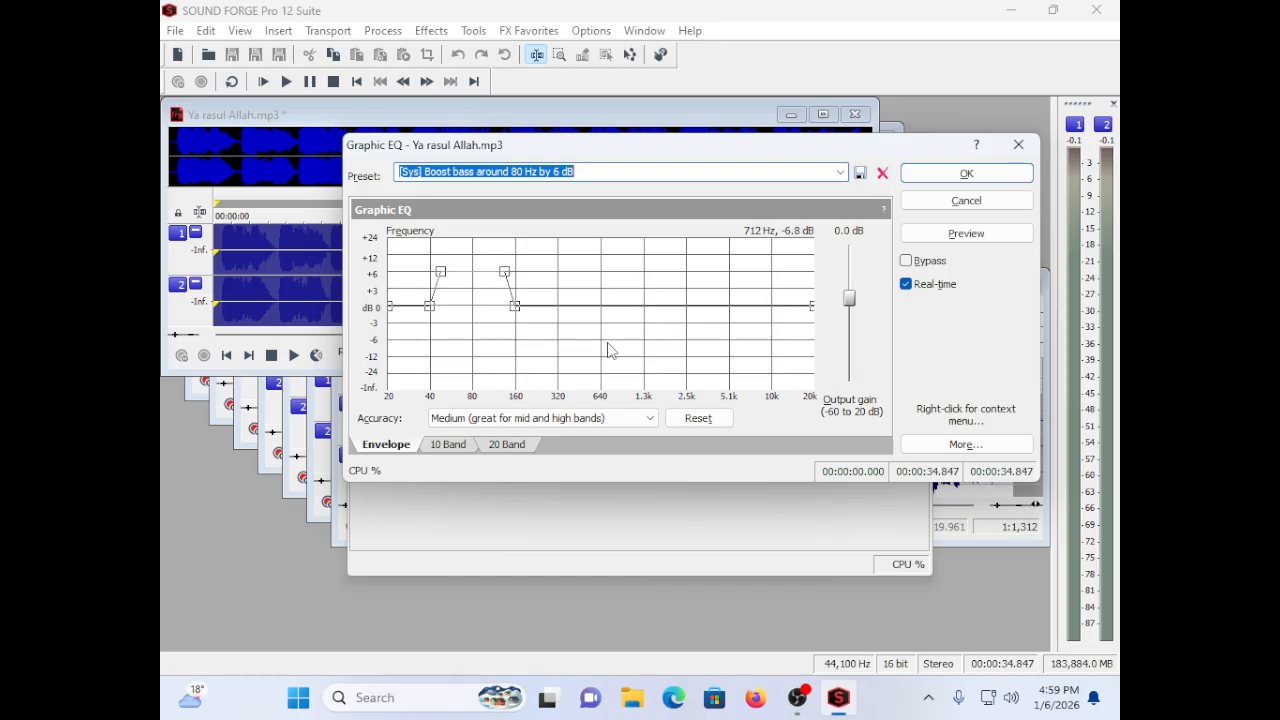
key(alt+p)
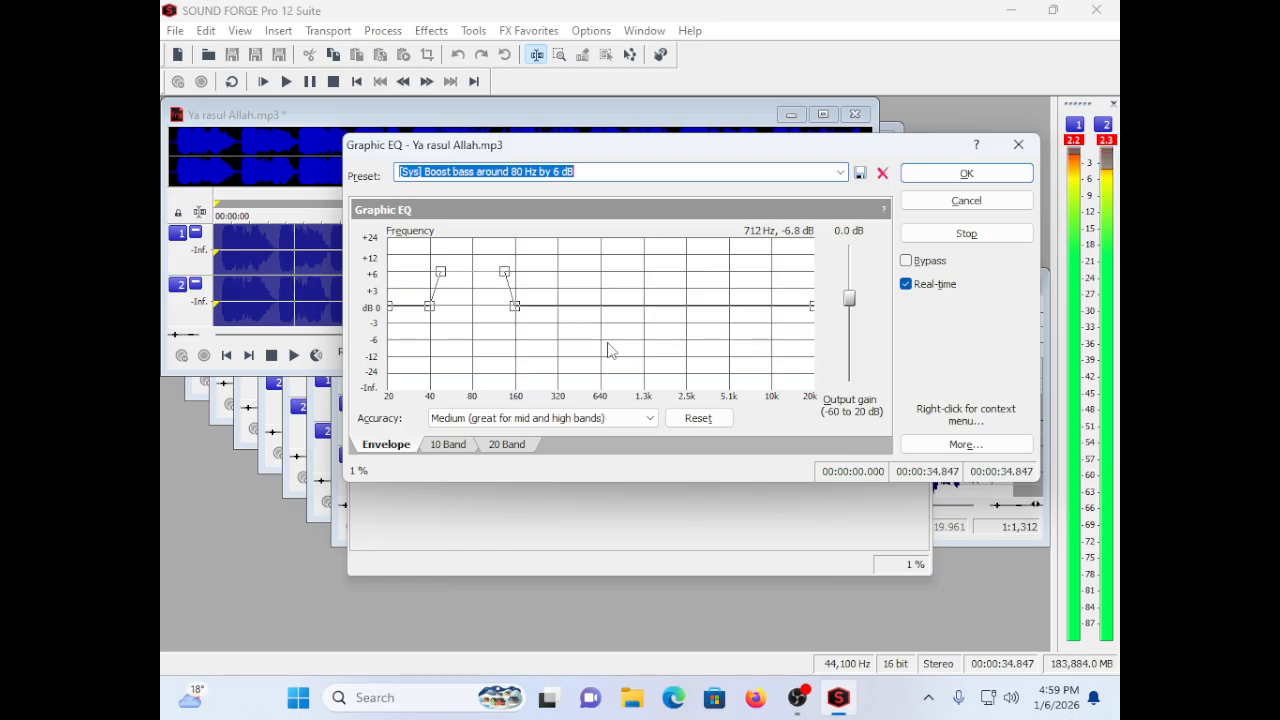
key(alt+p)
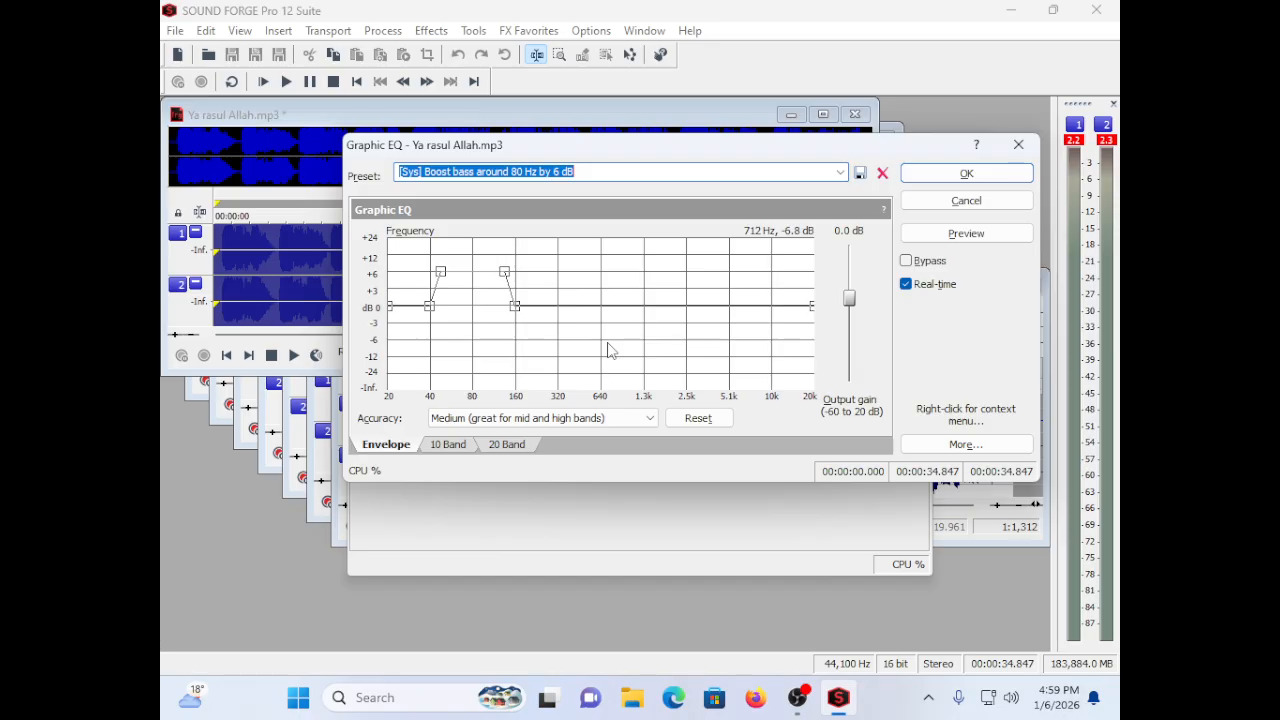
Step: Switch the Graphic EQ preset to Boost high frequencies above 7 kHz by 6 dB and apply it to the recording
key(Down)
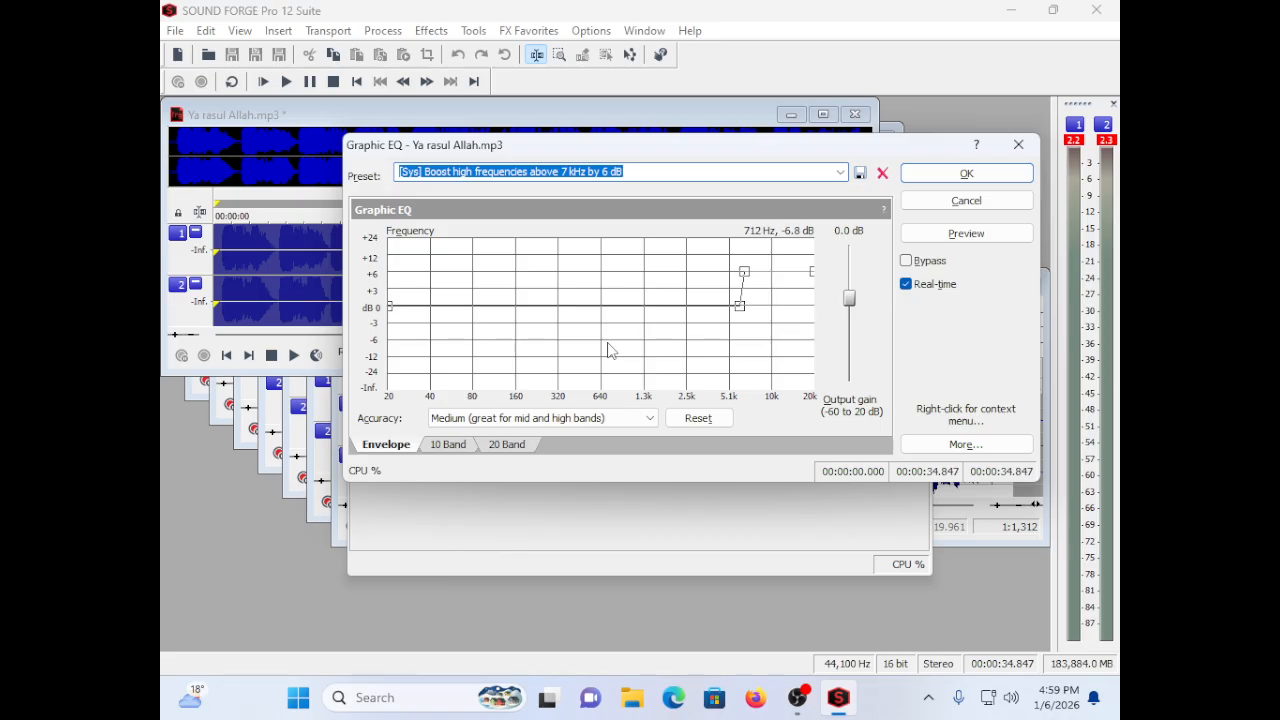
key(space)
key(Tab)
key(Tab)
key(Tab)
key(Tab)
key(Return)
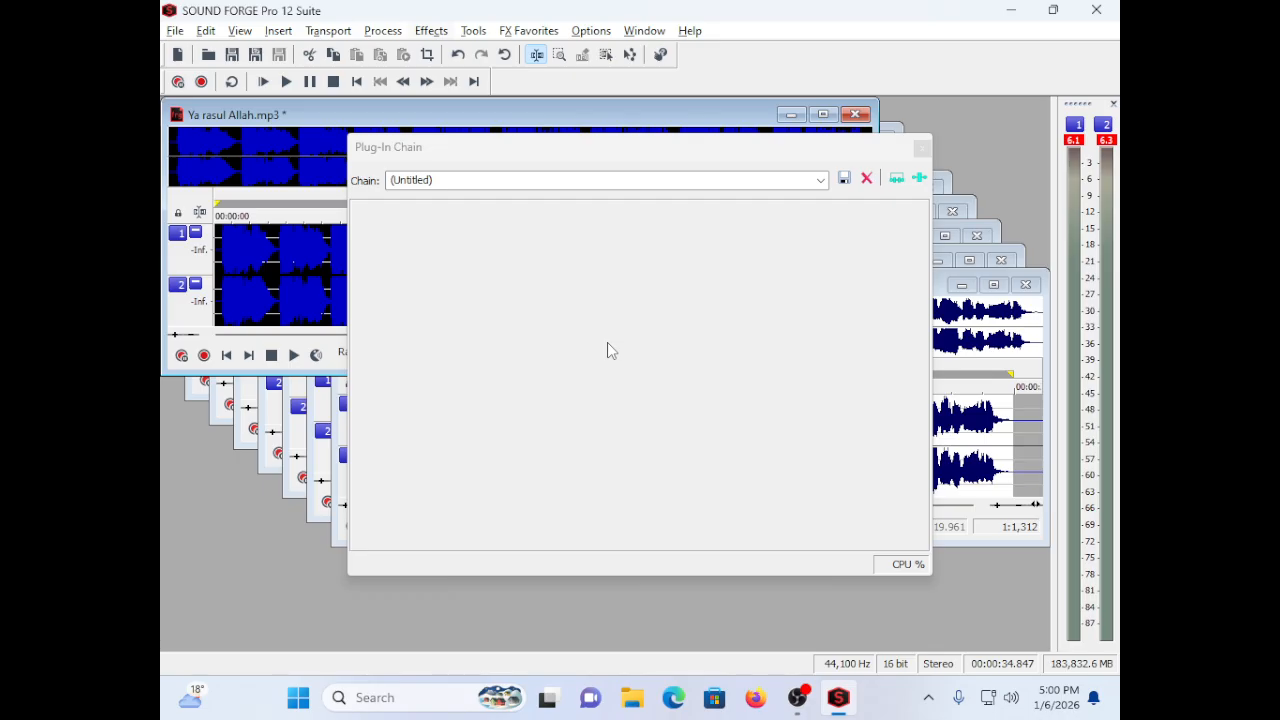
Step: Open the Graphic Dynamics effect for the equalized Ya rasul Allah recording
key(alt+c)
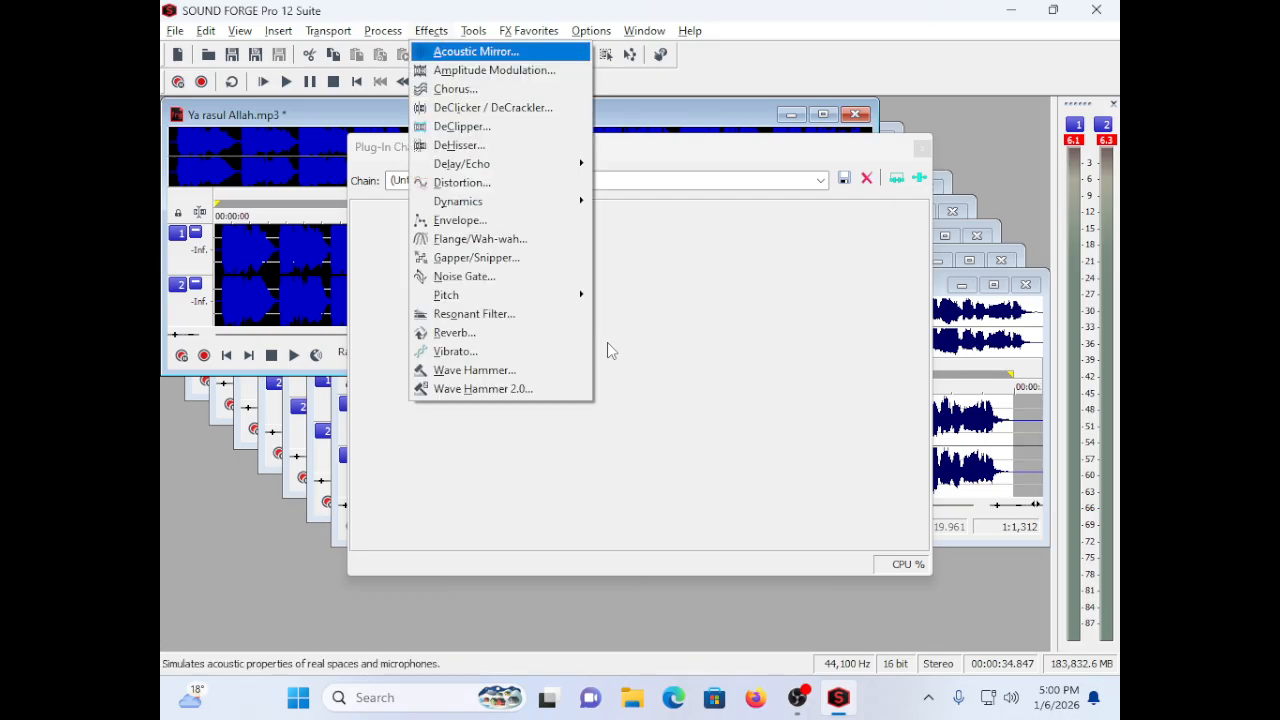
key(Down)
key(Down)
key(Down)
key(Down)
key(Down)
key(Down)
key(Down)
key(Down)
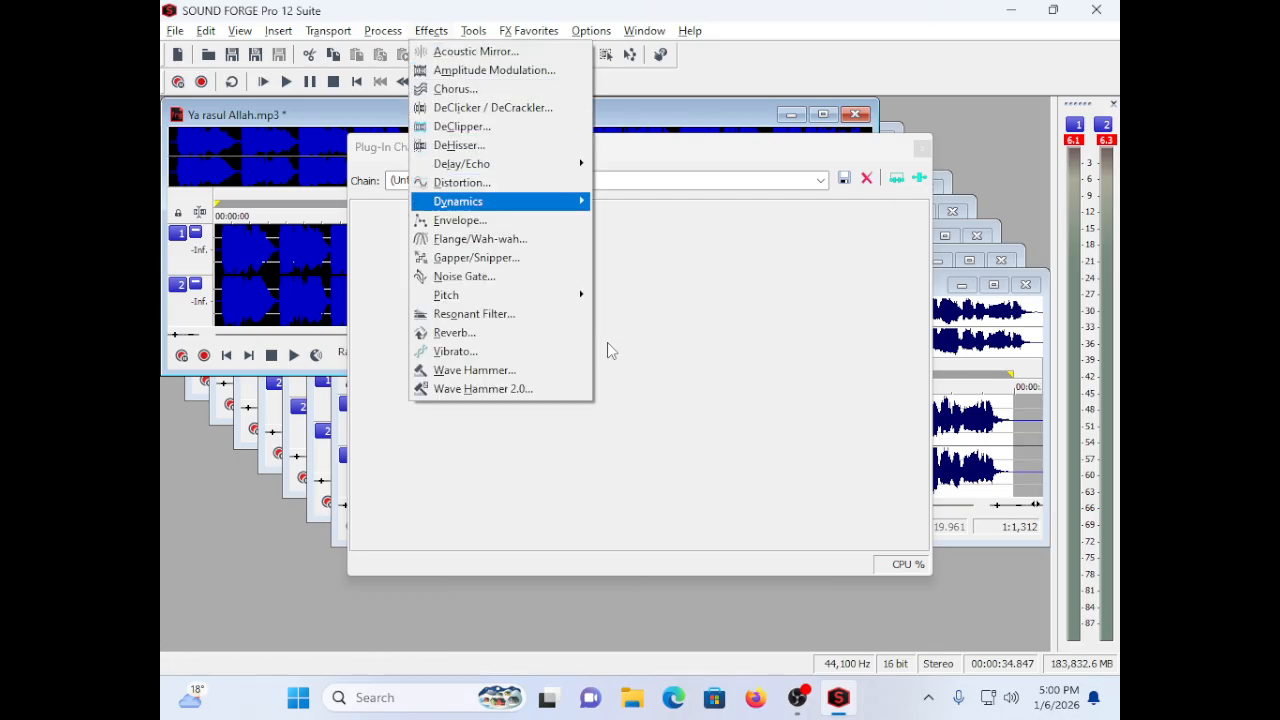
key(Down)
key(Down)
key(Down)
key(Down)
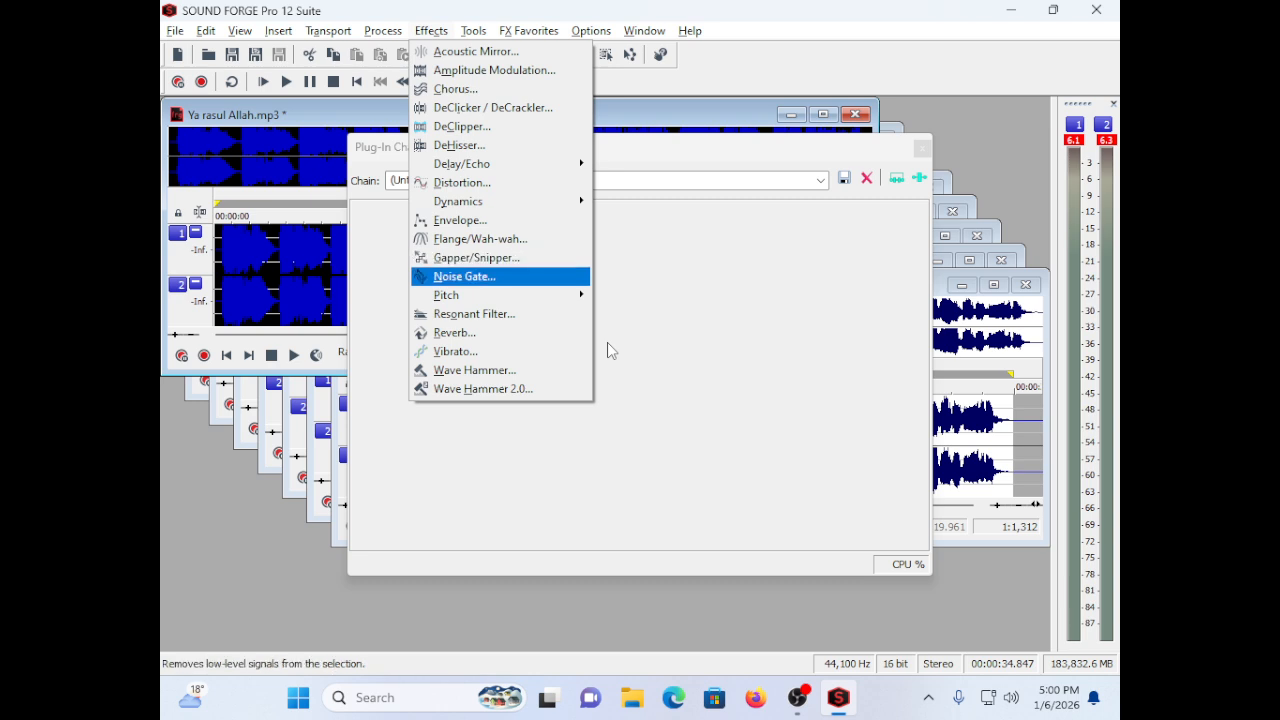
key(Down)
key(Down)
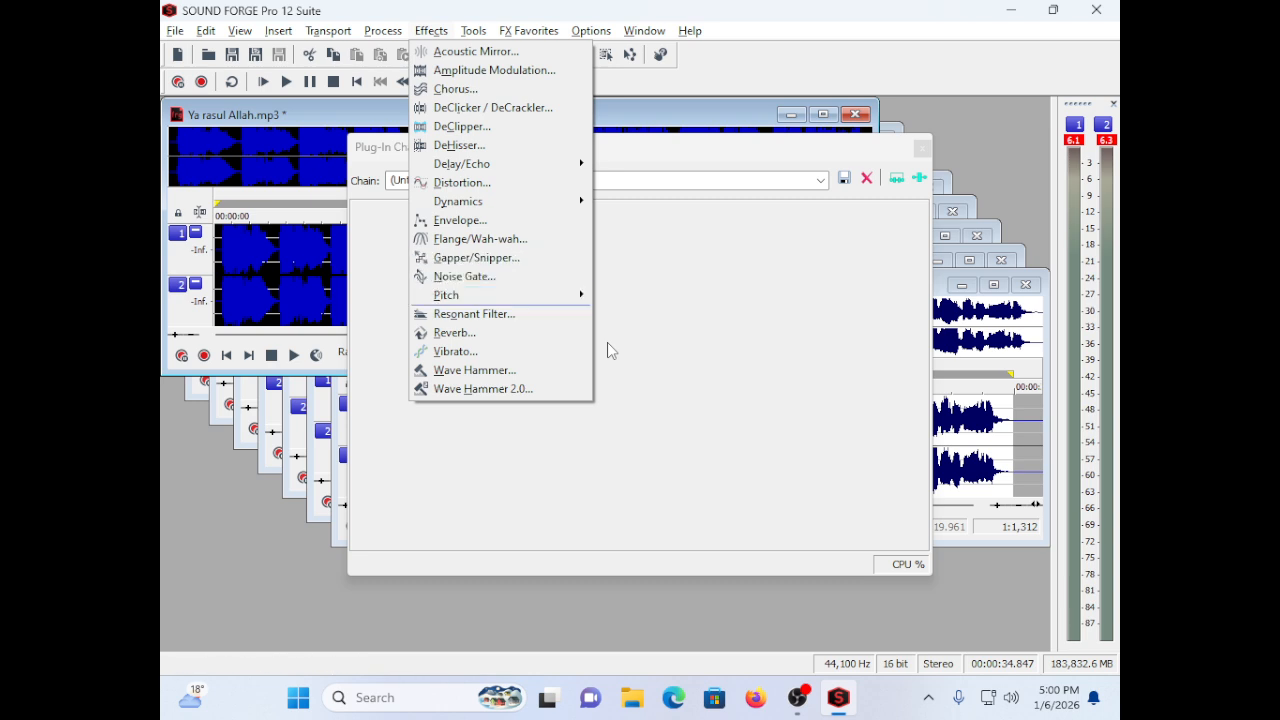
key(Down)
key(Down)
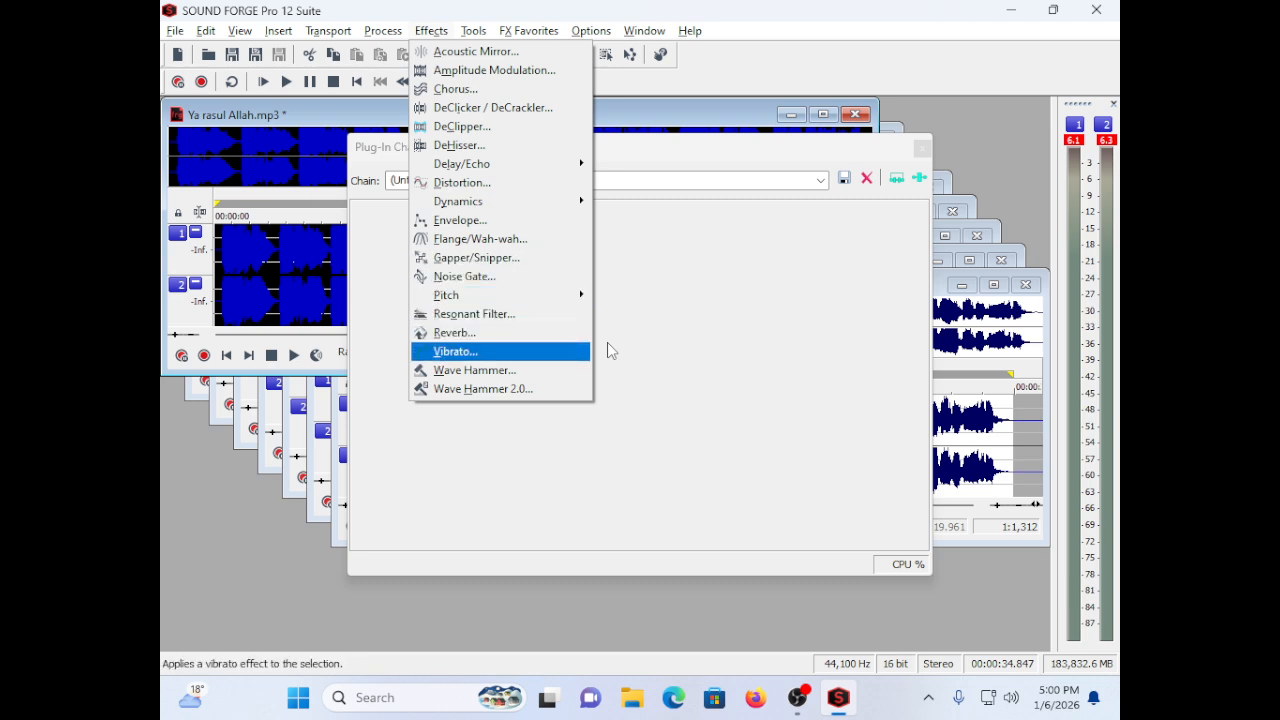
key(Up)
key(Up)
key(Up)
key(Up)
key(Up)
key(Up)
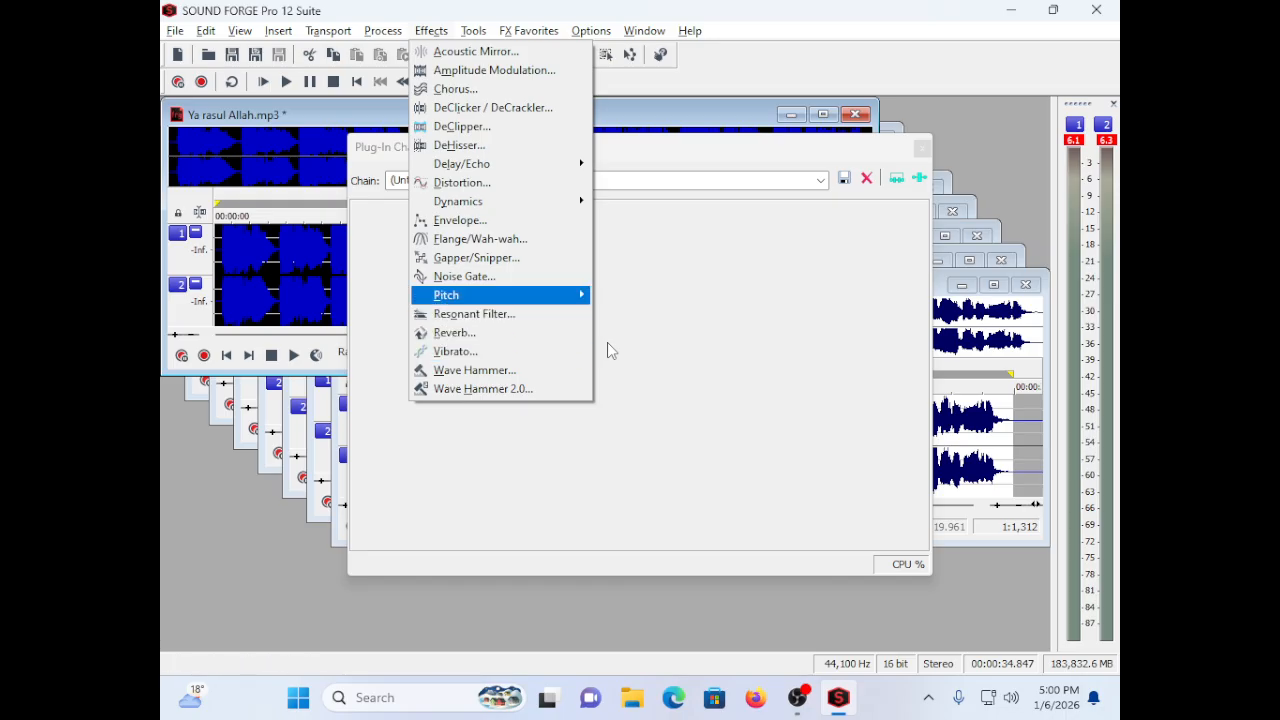
key(Up)
key(Up)
key(Up)
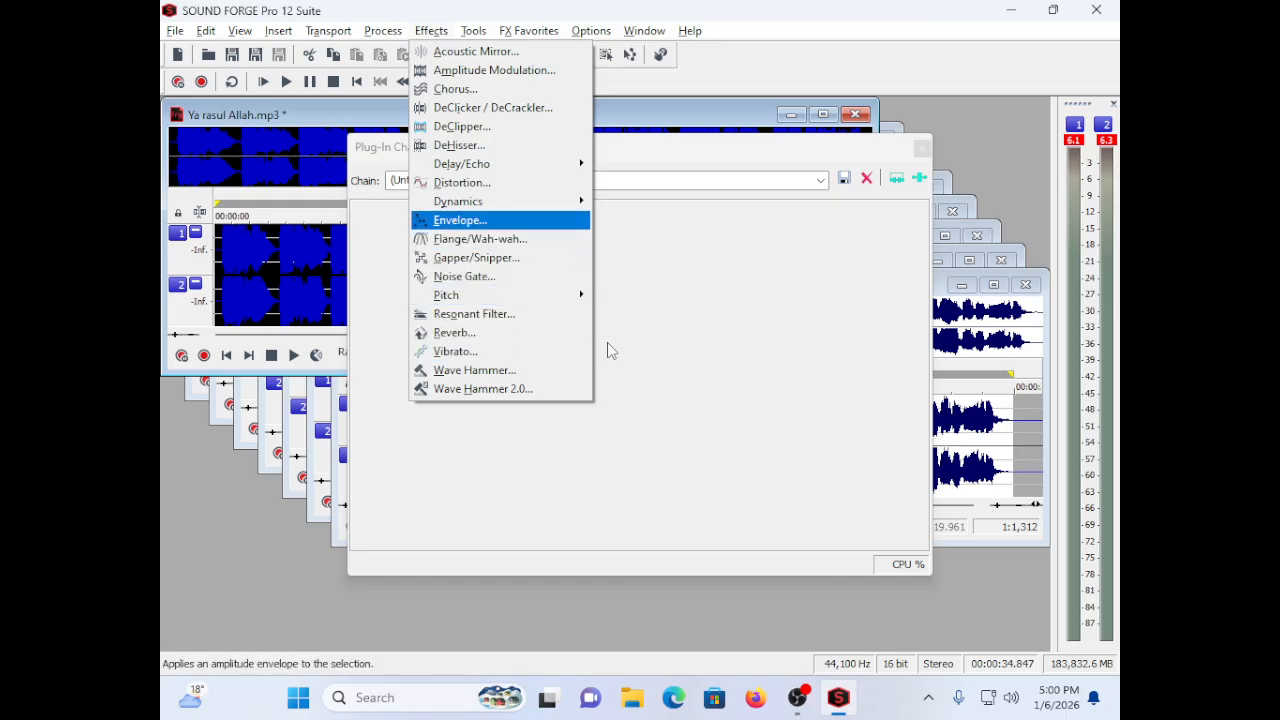
key(Down)
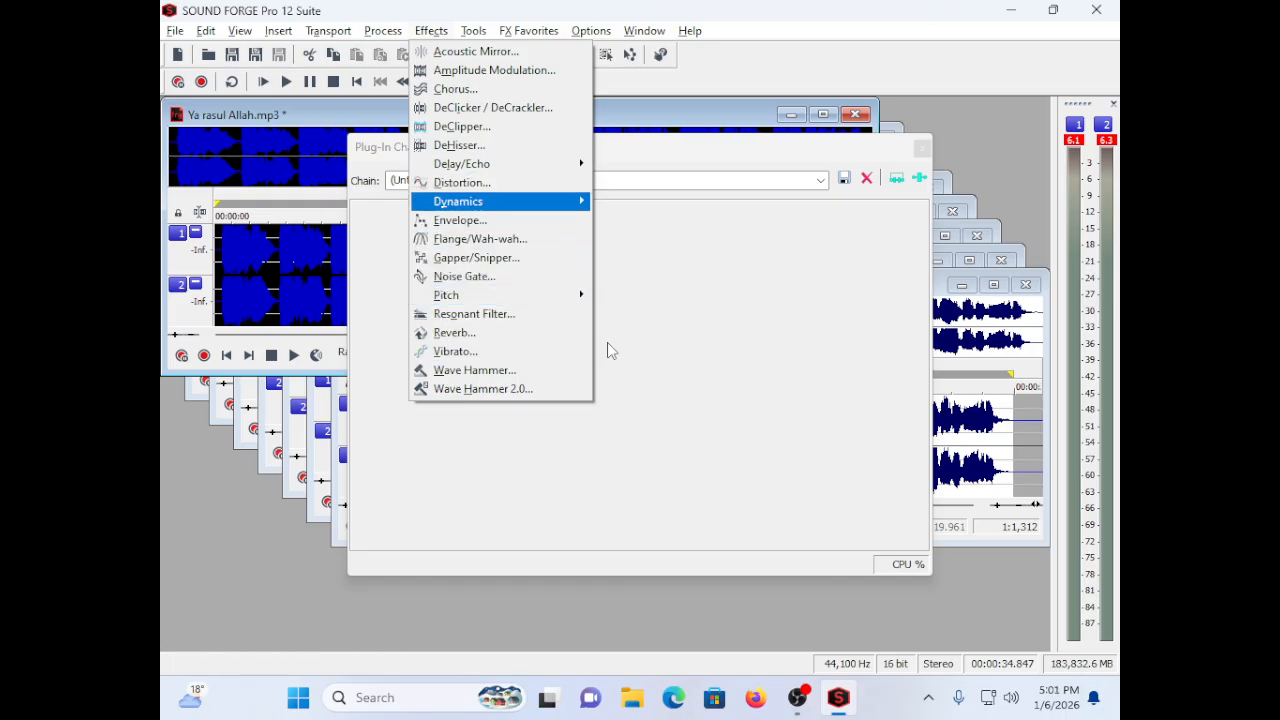
key(Right)
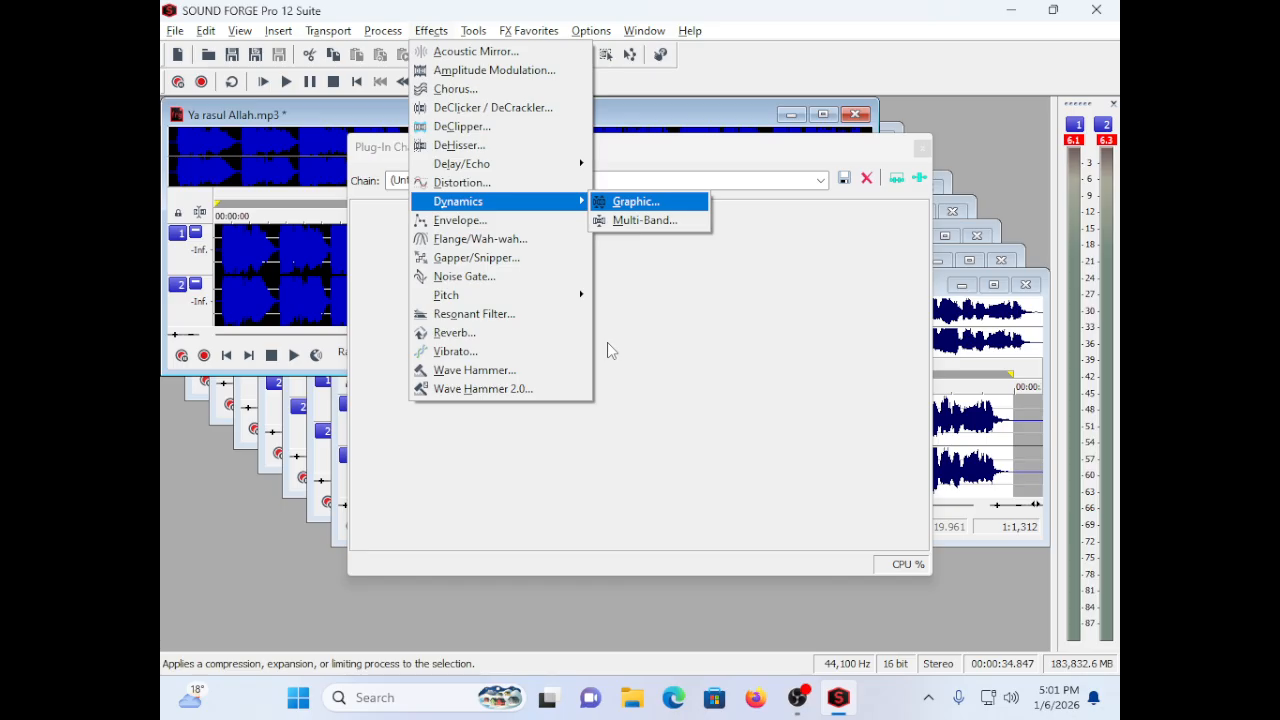
key(Return)
Step: Use the Mute levels below -35 dB (hard noise gate) preset in Graphic Dynamics and preview it on the recording
key(Up)
key(Down)
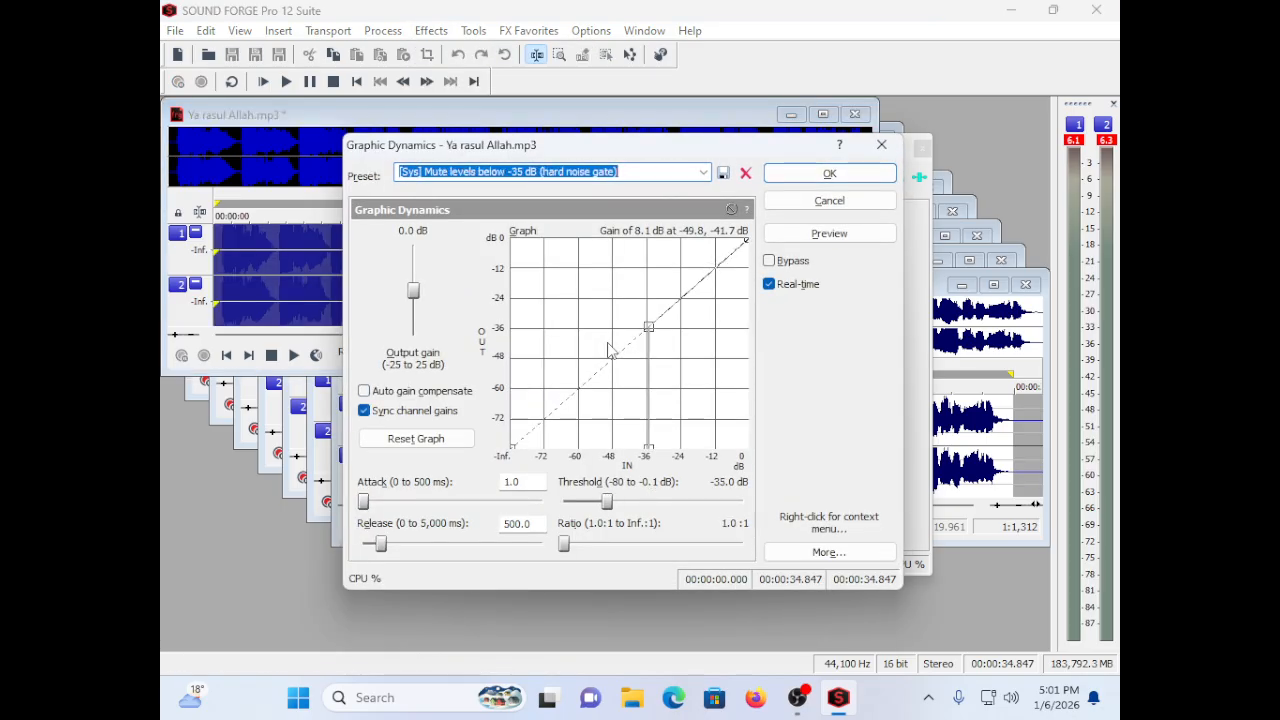
key(alt+p)
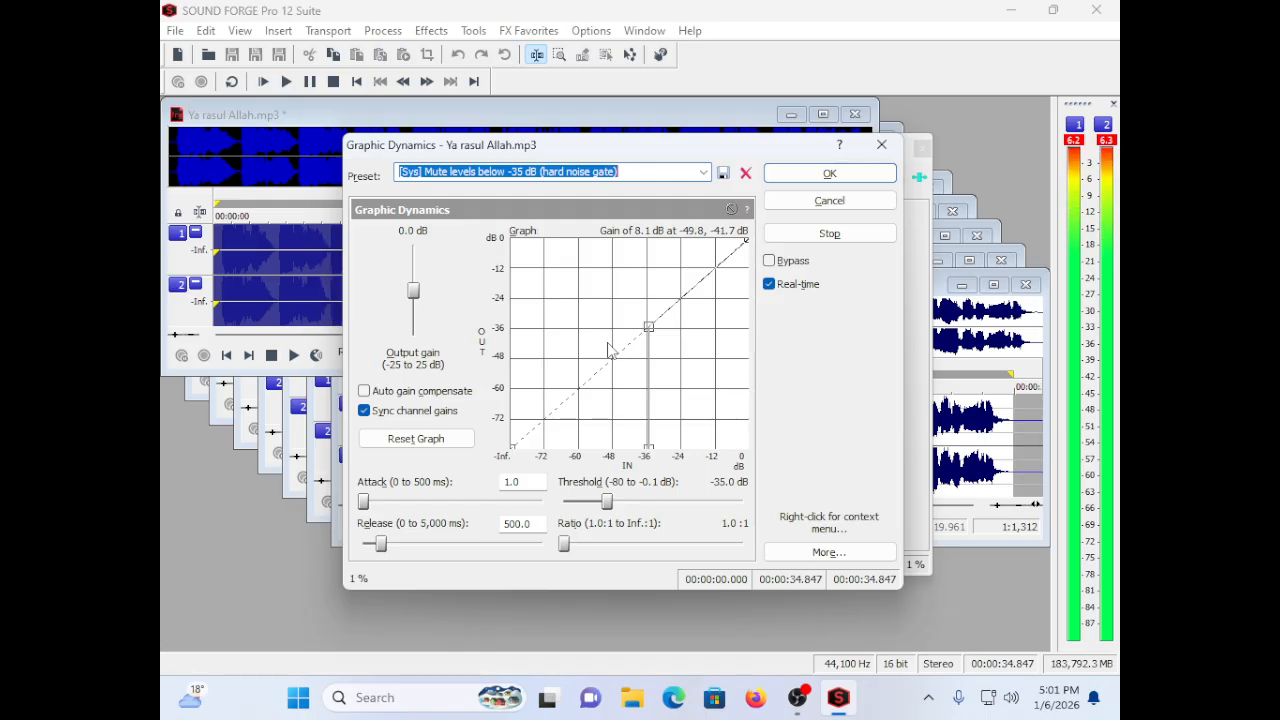
key(alt+p)
Step: Apply the -35 dB hard noise gate dynamics to the recording
key(Tab)
key(Tab)
key(Tab)
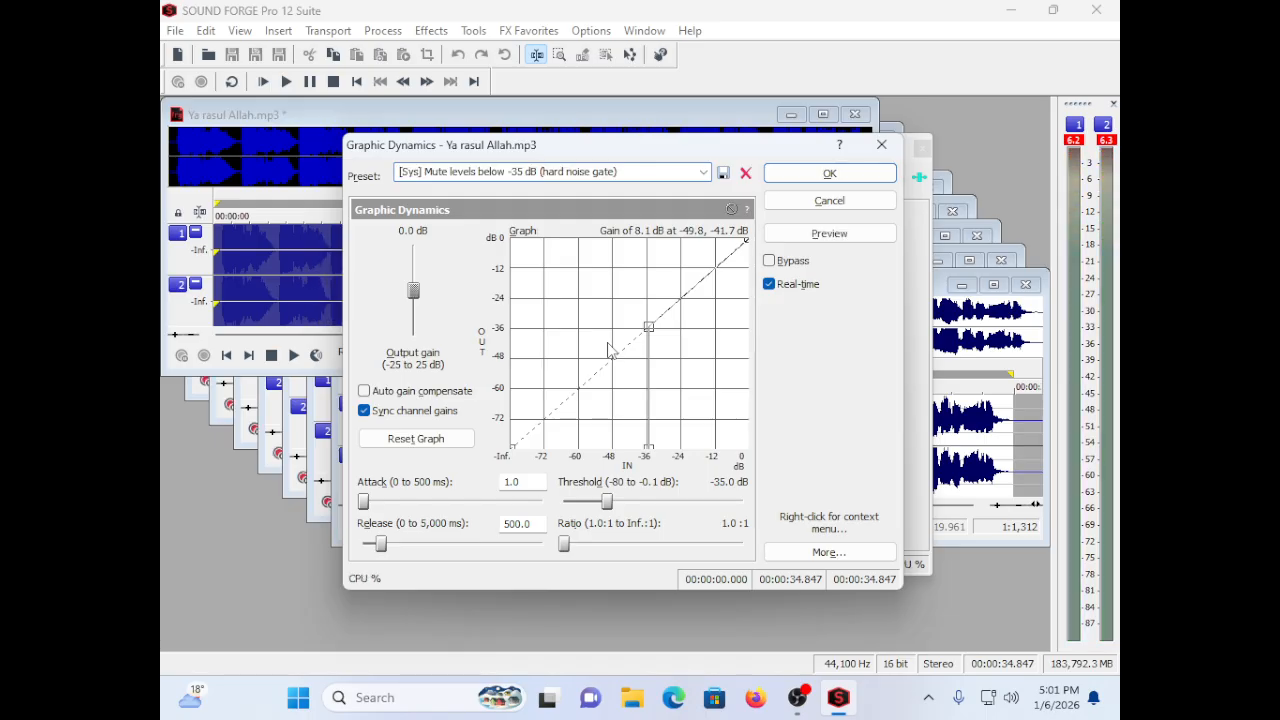
key(Tab)
key(Tab)
key(Tab)
key(Tab)
key(Tab)
key(Tab)
key(Tab)
key(Tab)
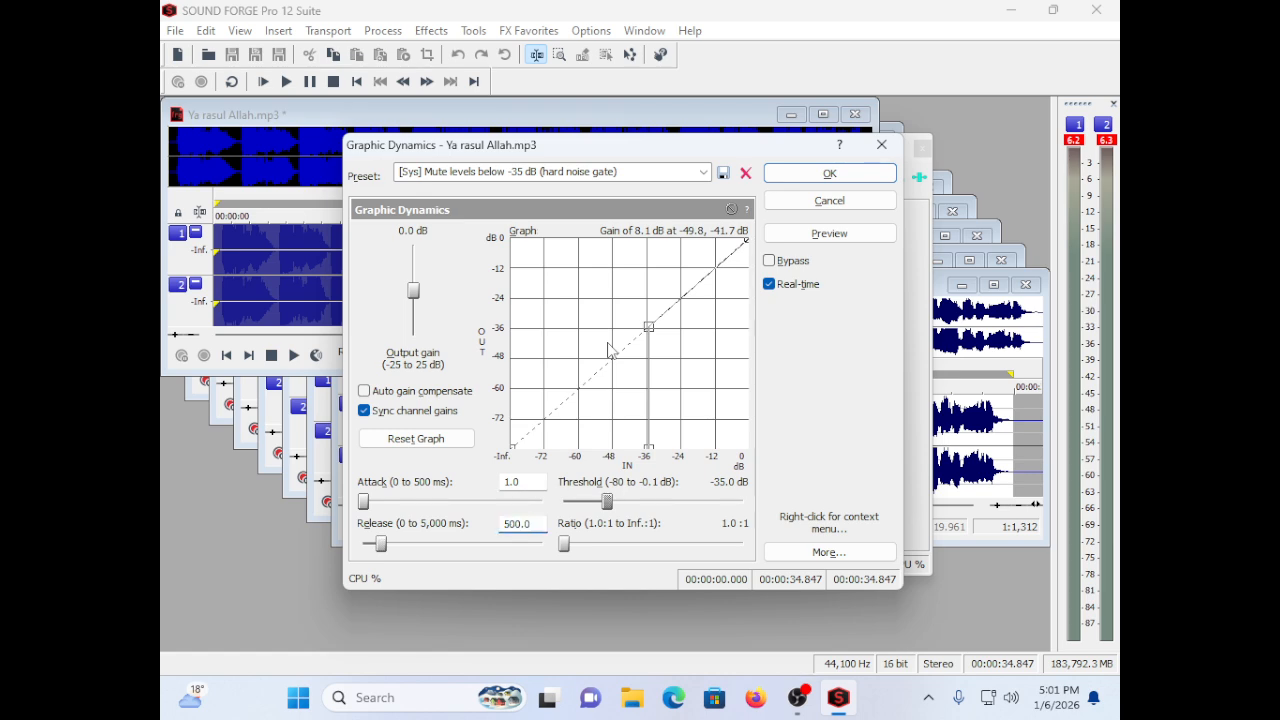
key(Return)
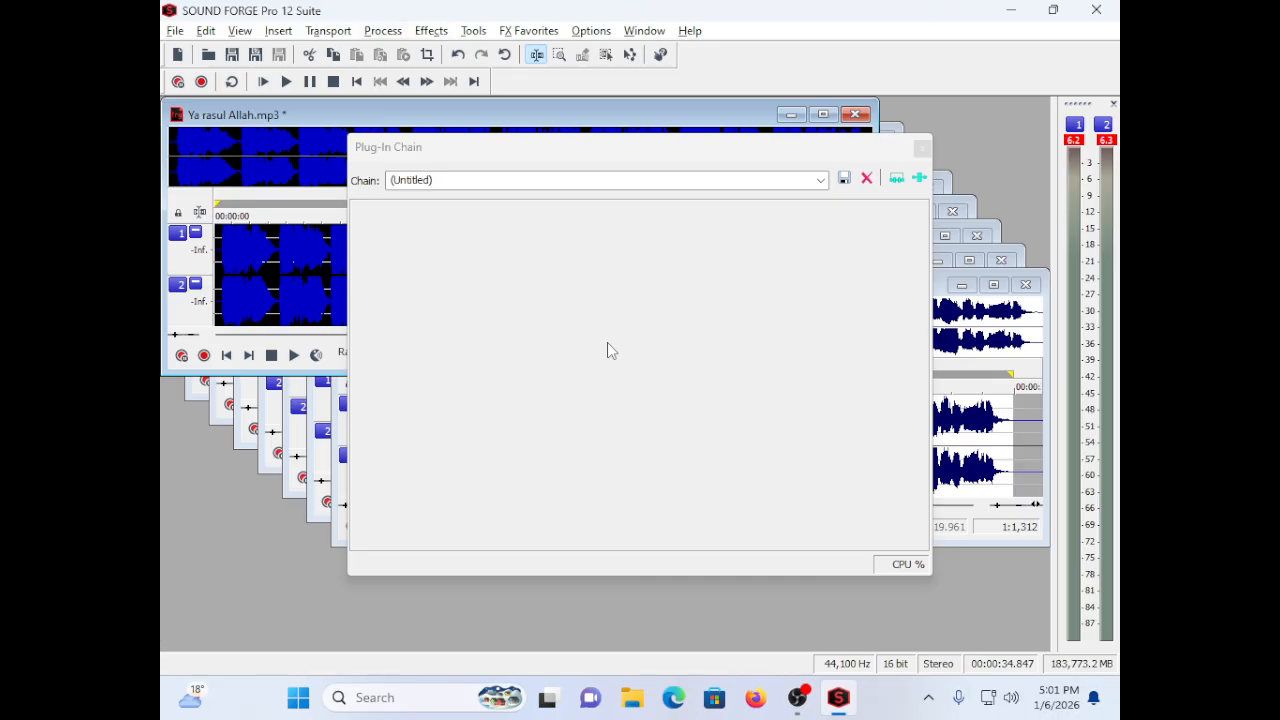
Step: Reopen the Graphic EQ for the noise-gated Ya rasul Allah recording
key(alt+p)
key(Down)
key(Down)
key(Down)
key(Down)
key(Right)
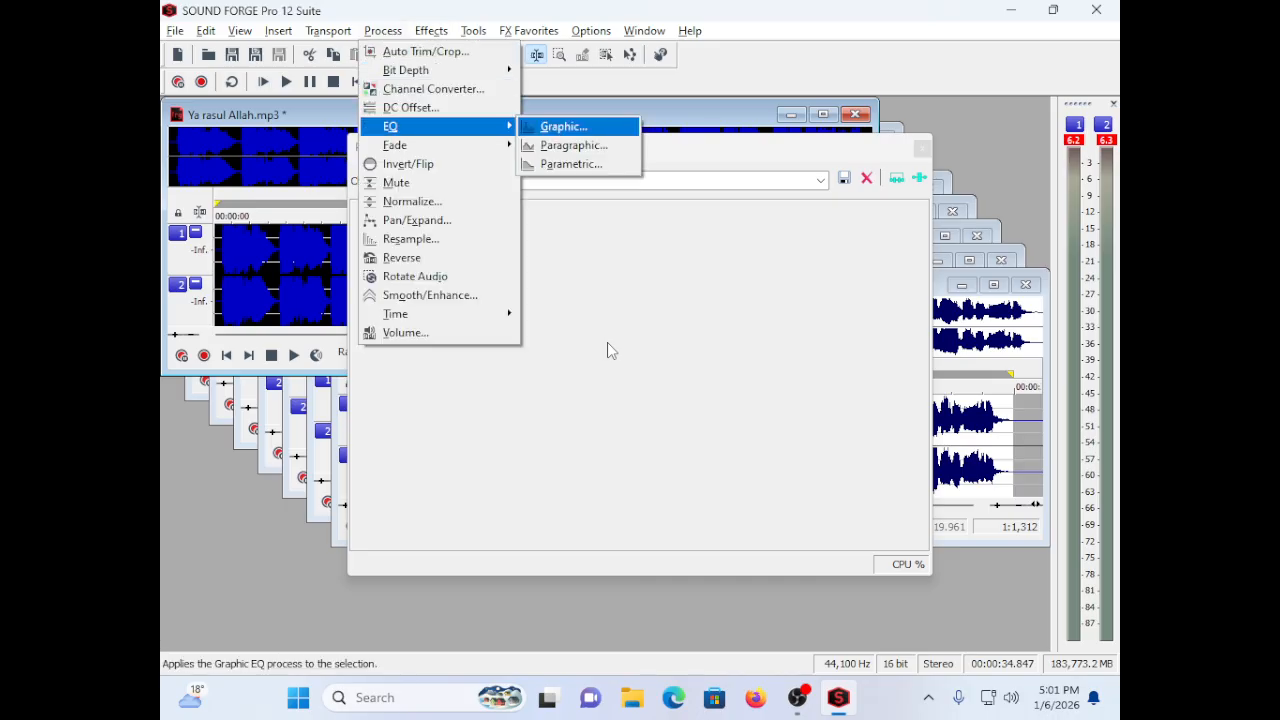
key(Return)
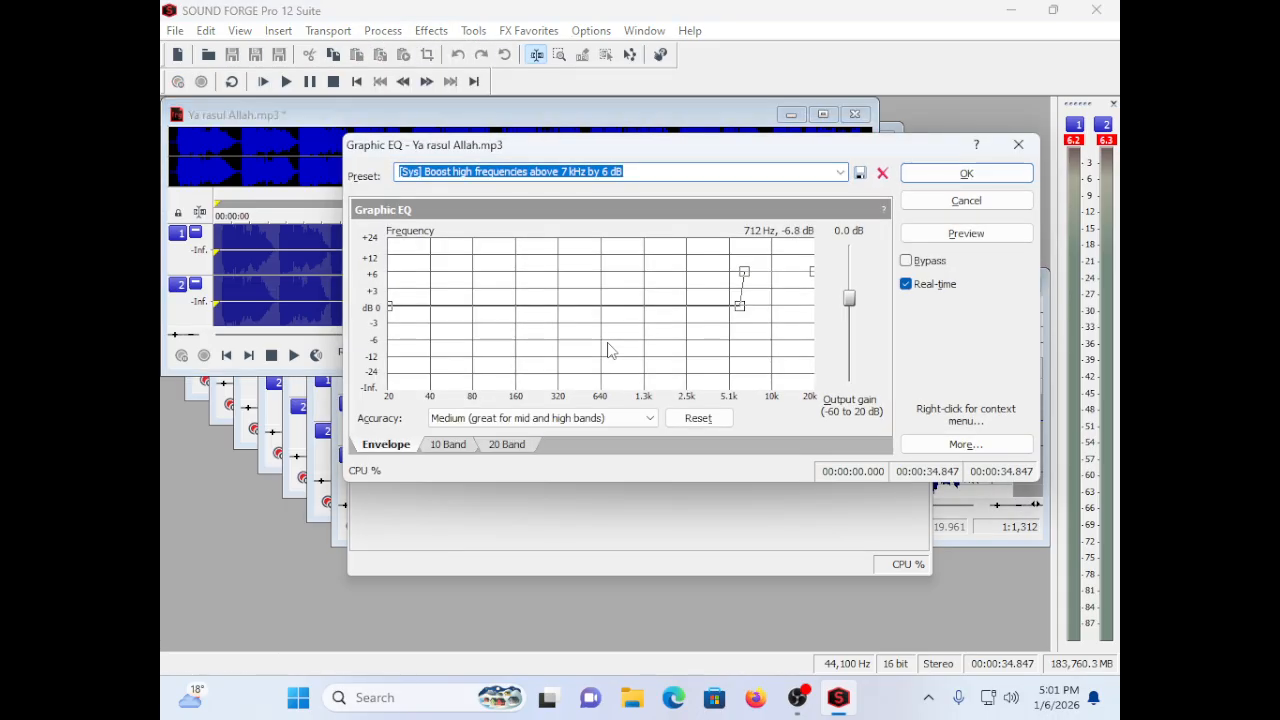
Step: Audition the Graphic EQ presets boosting bass around 80 Hz, highs above 7 kHz, mid-range around 1 kHz and the upper three octaves
key(Down)
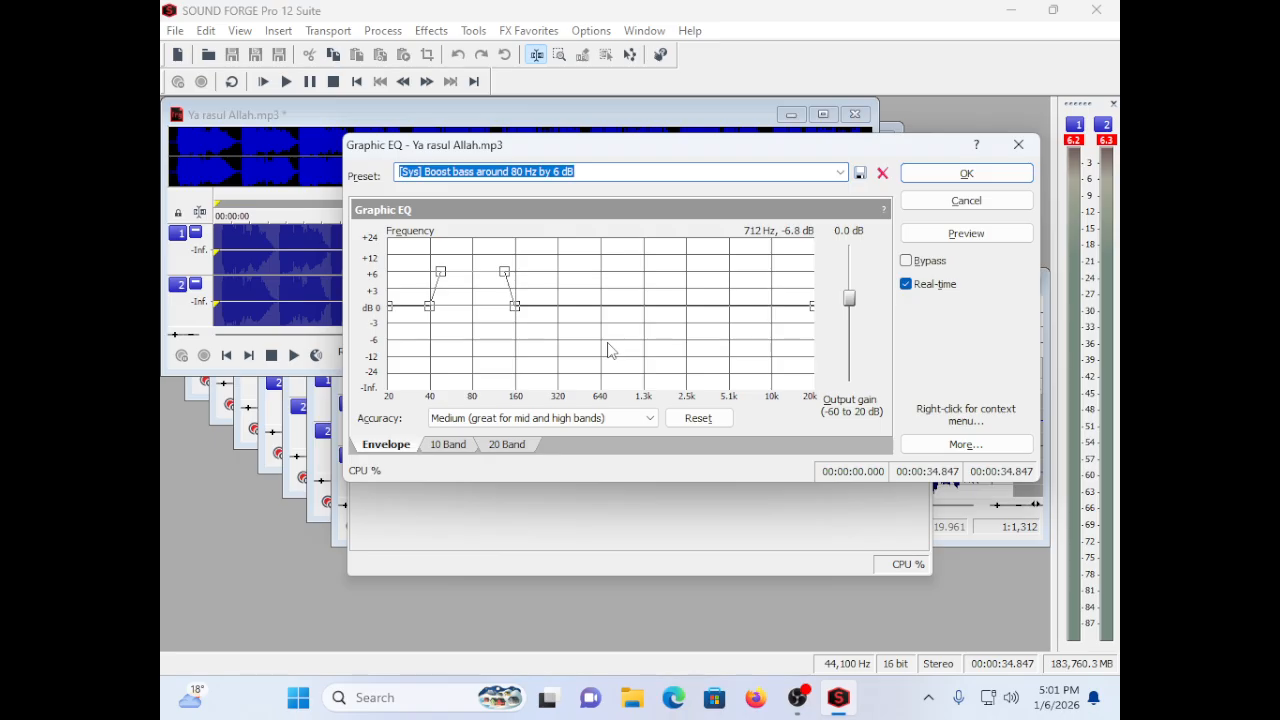
key(alt+p)
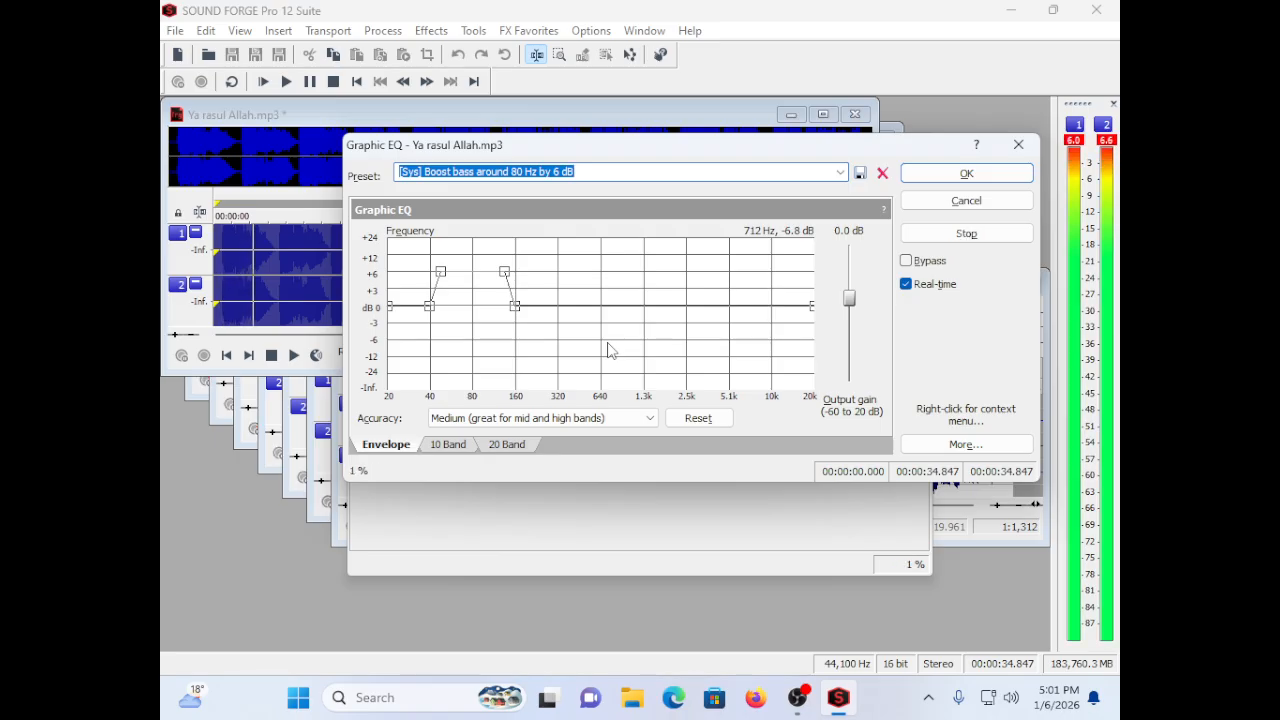
key(Up)
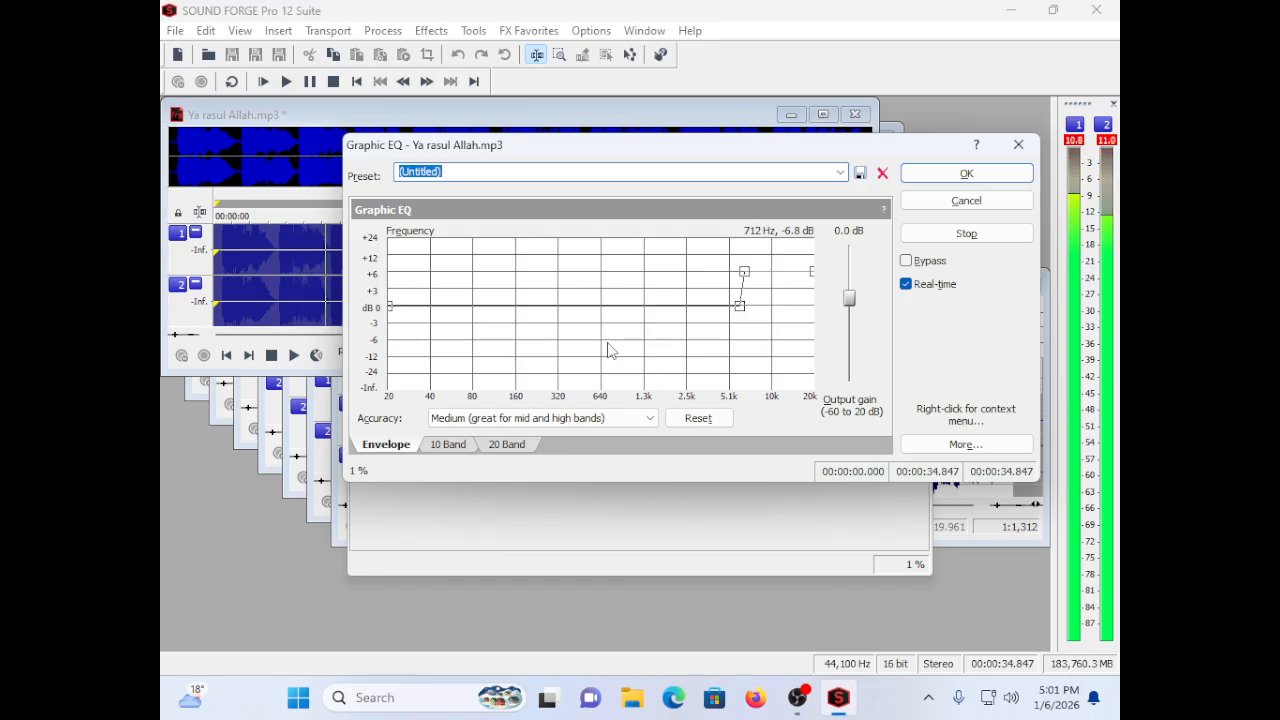
key(Down)
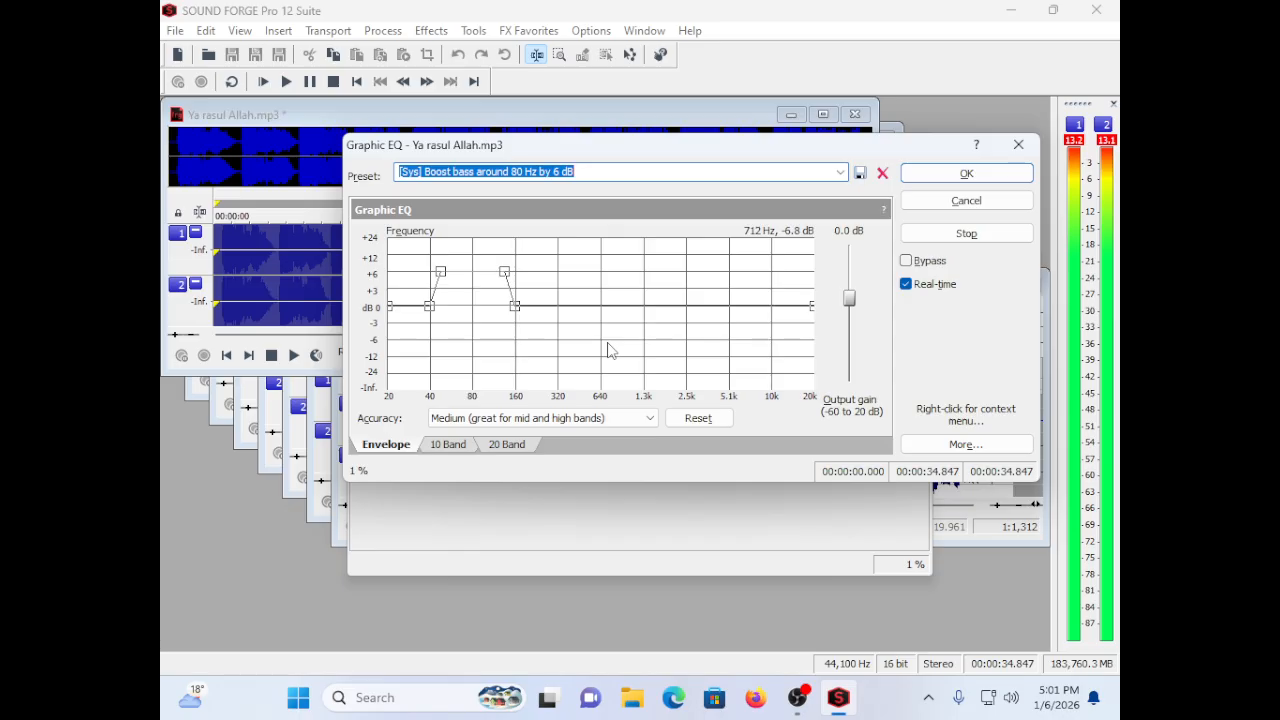
key(Down)
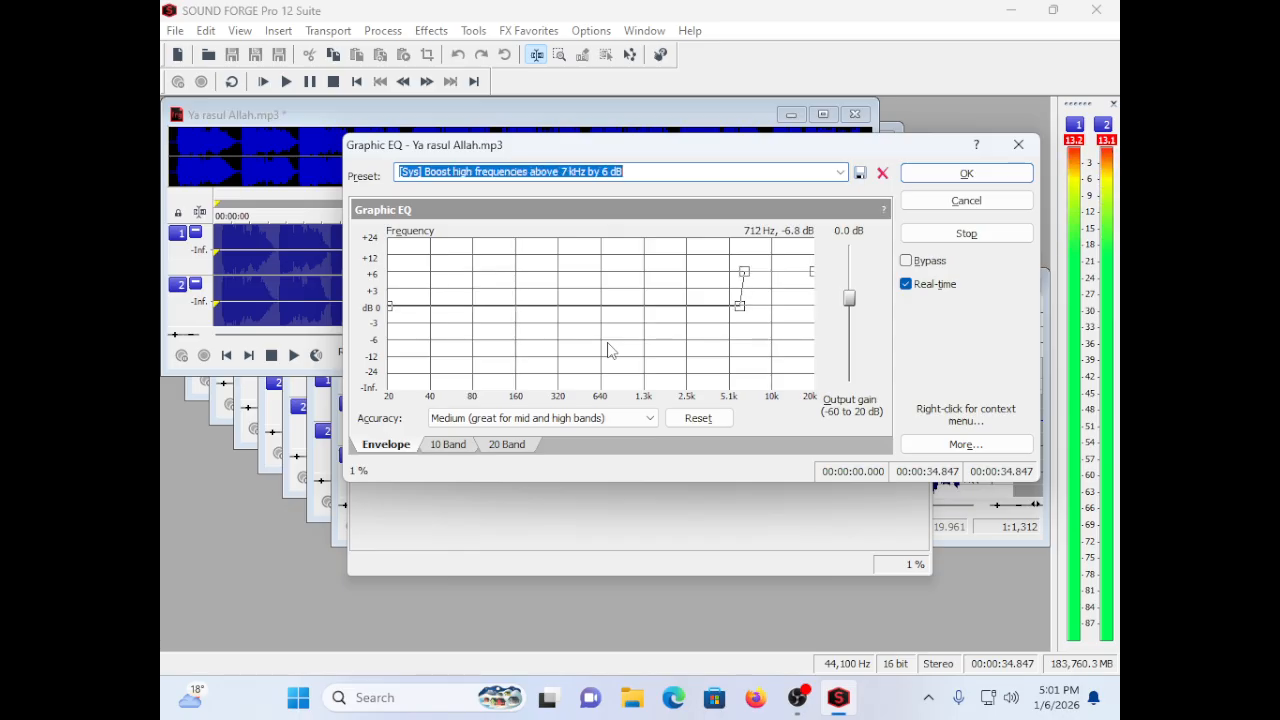
key(Up)
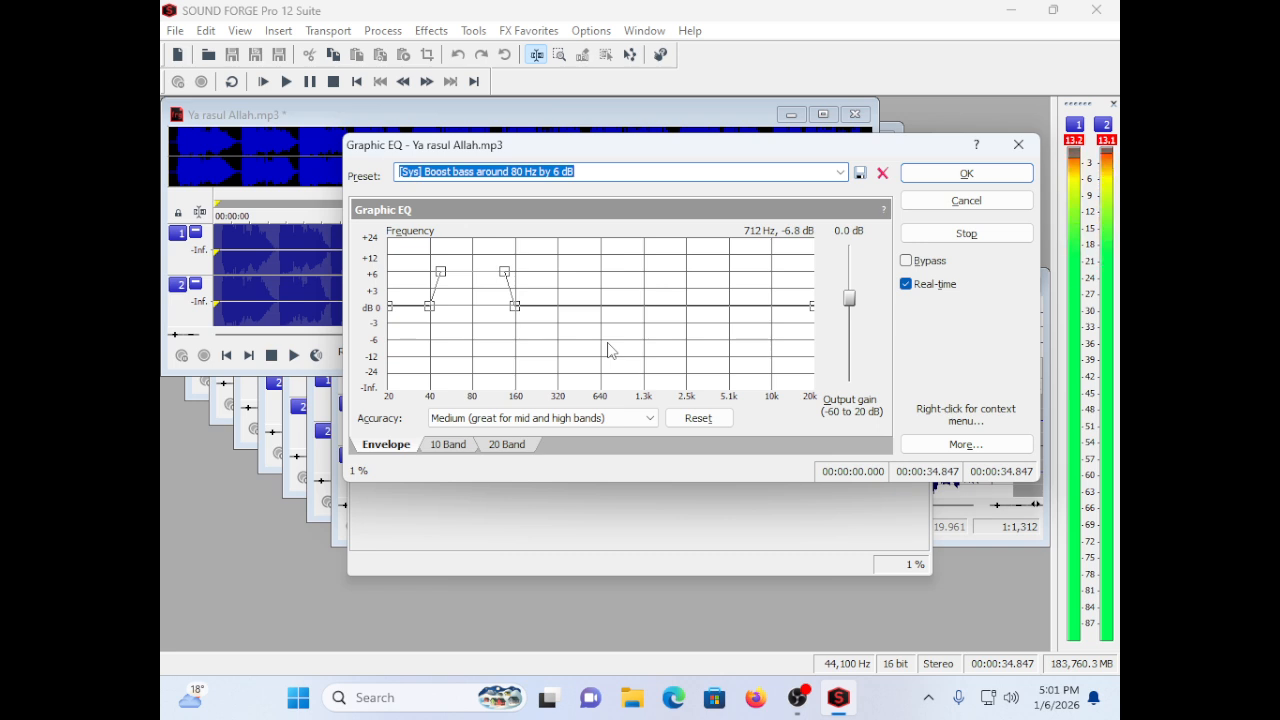
key(Down)
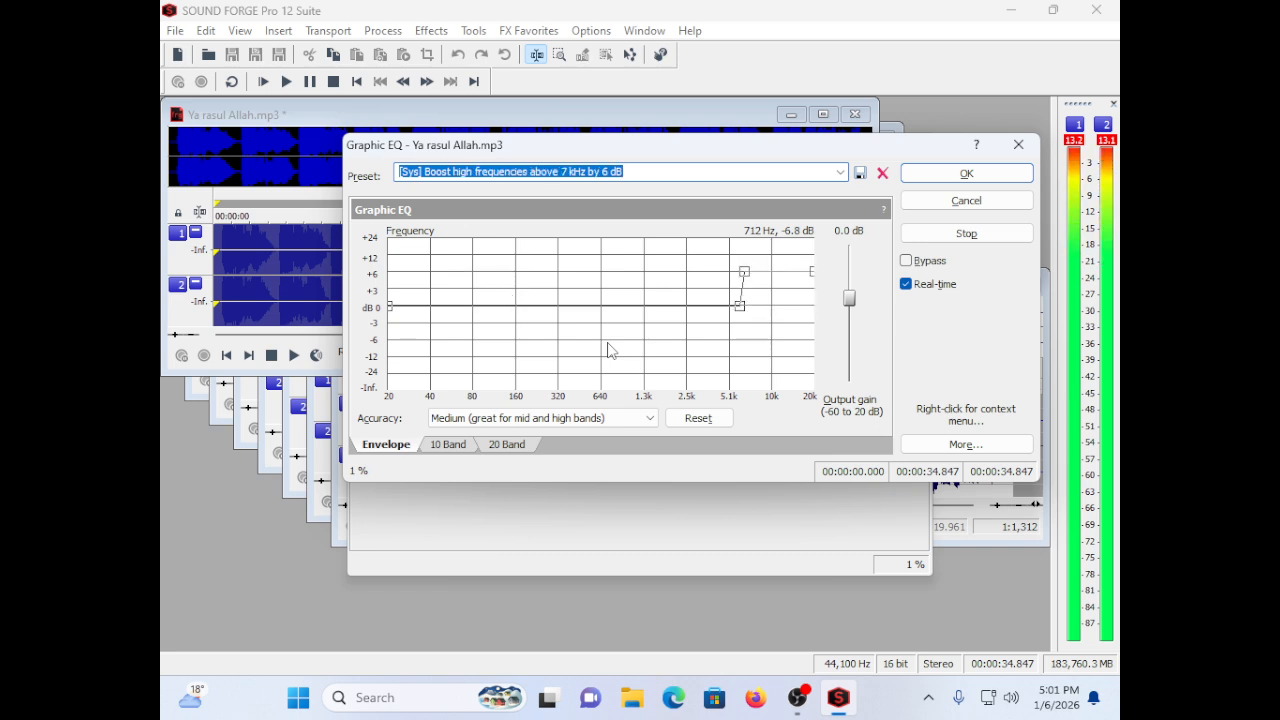
key(Down)
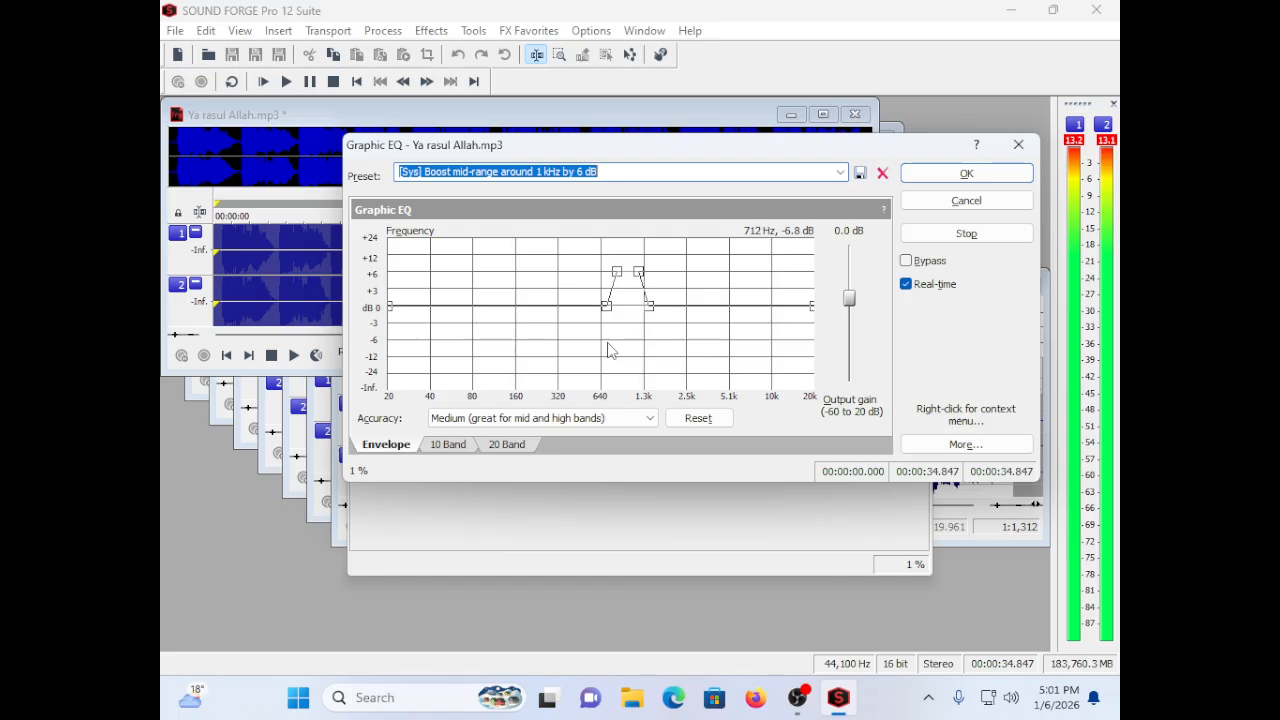
key(Down)
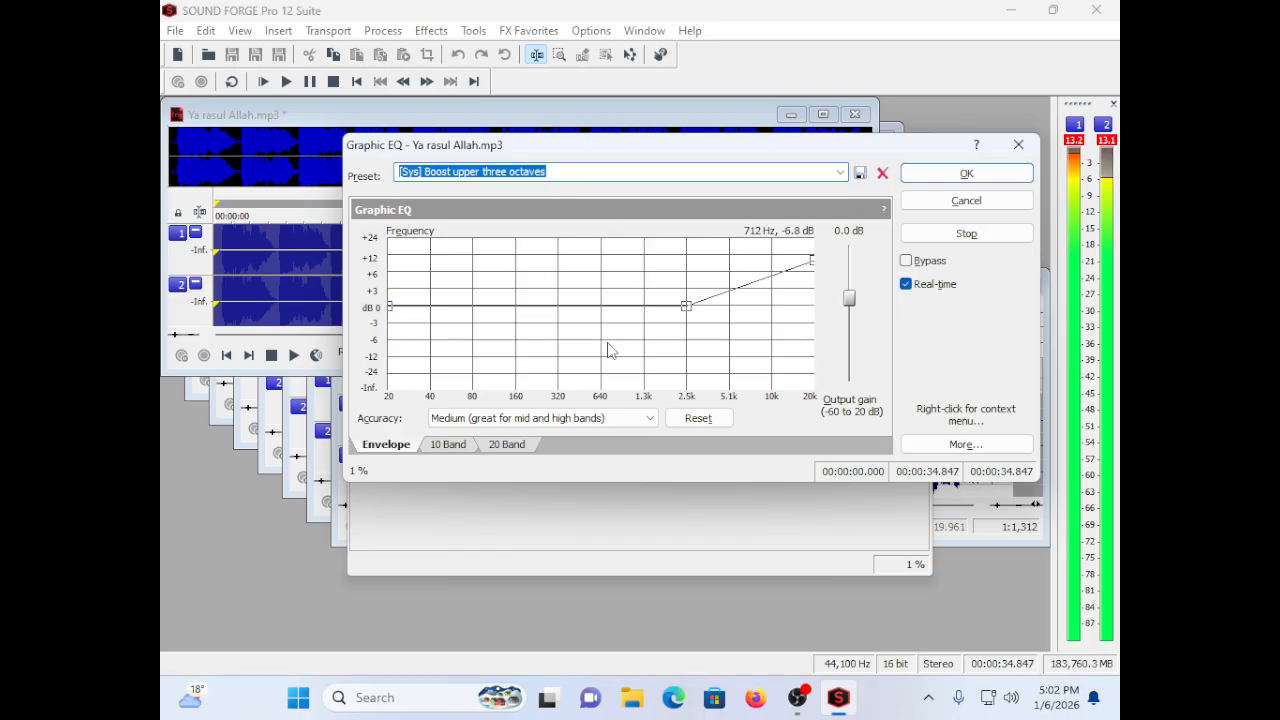
key(Down)
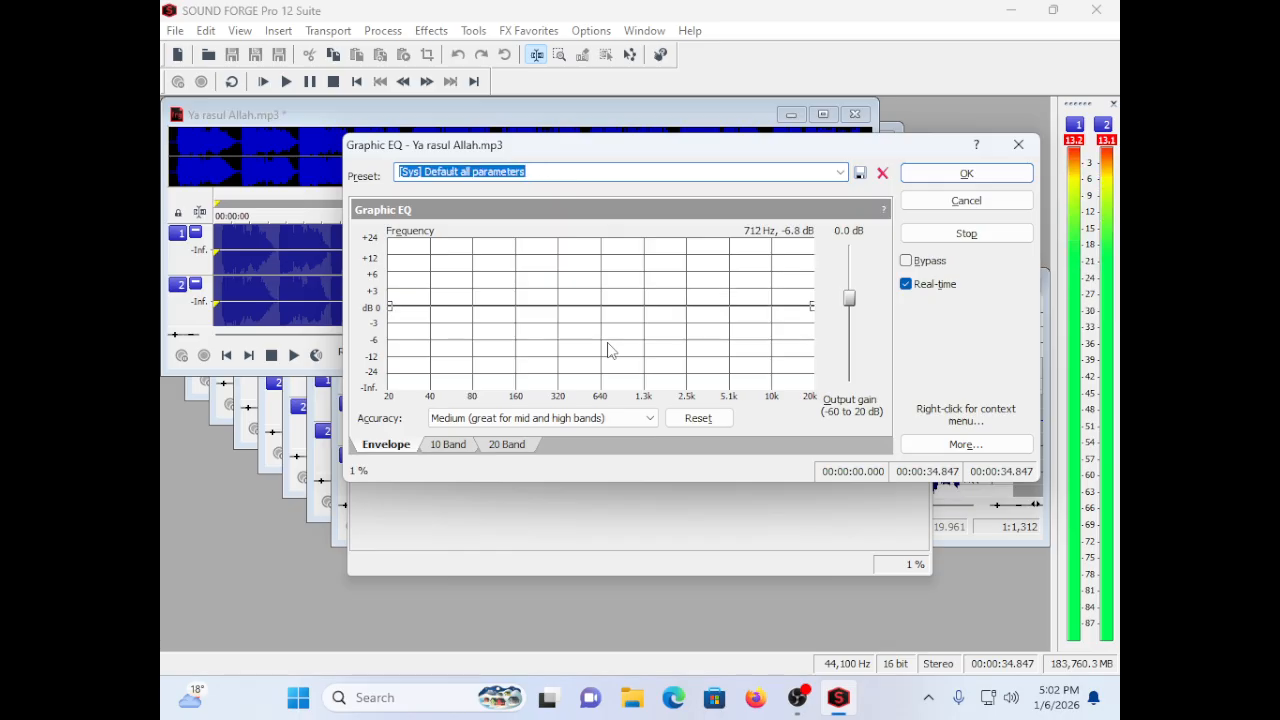
Step: Choose the Gentle high-frequency boost preset in the Graphic EQ and preview the recording with it from the start
key(Down)
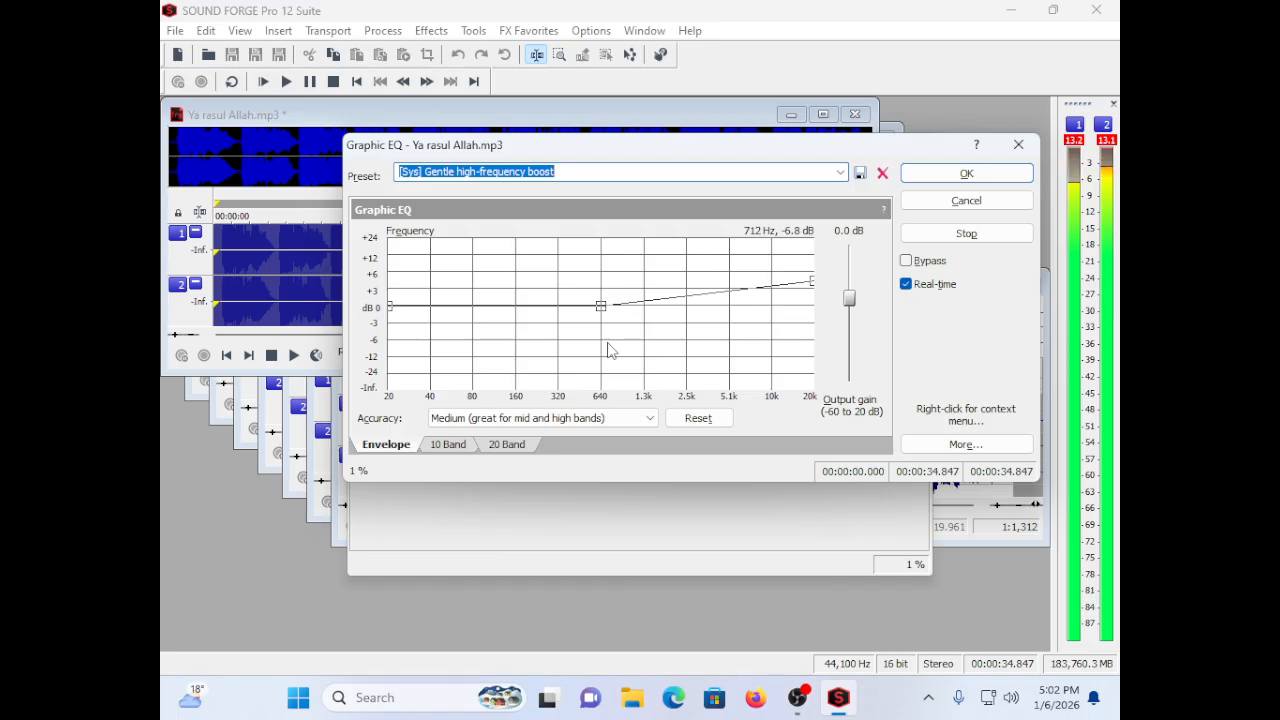
key(alt+p)
key(Up)
key(Down)
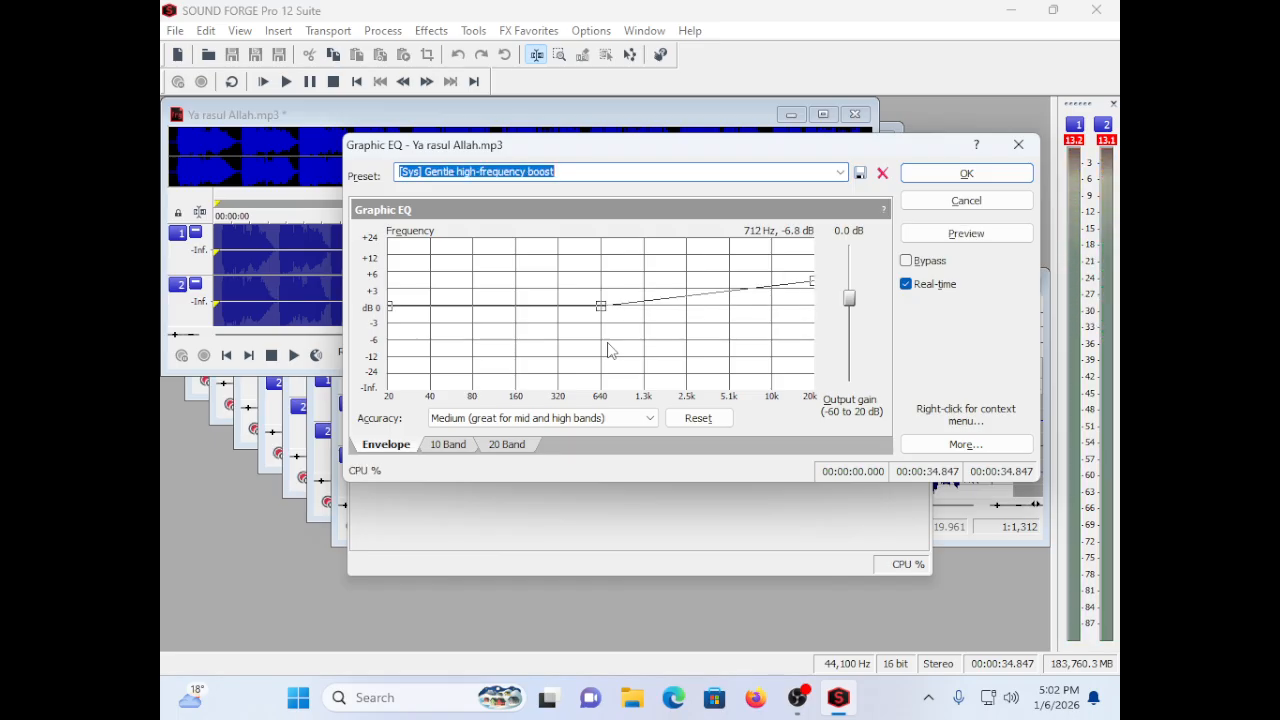
key(alt+p)
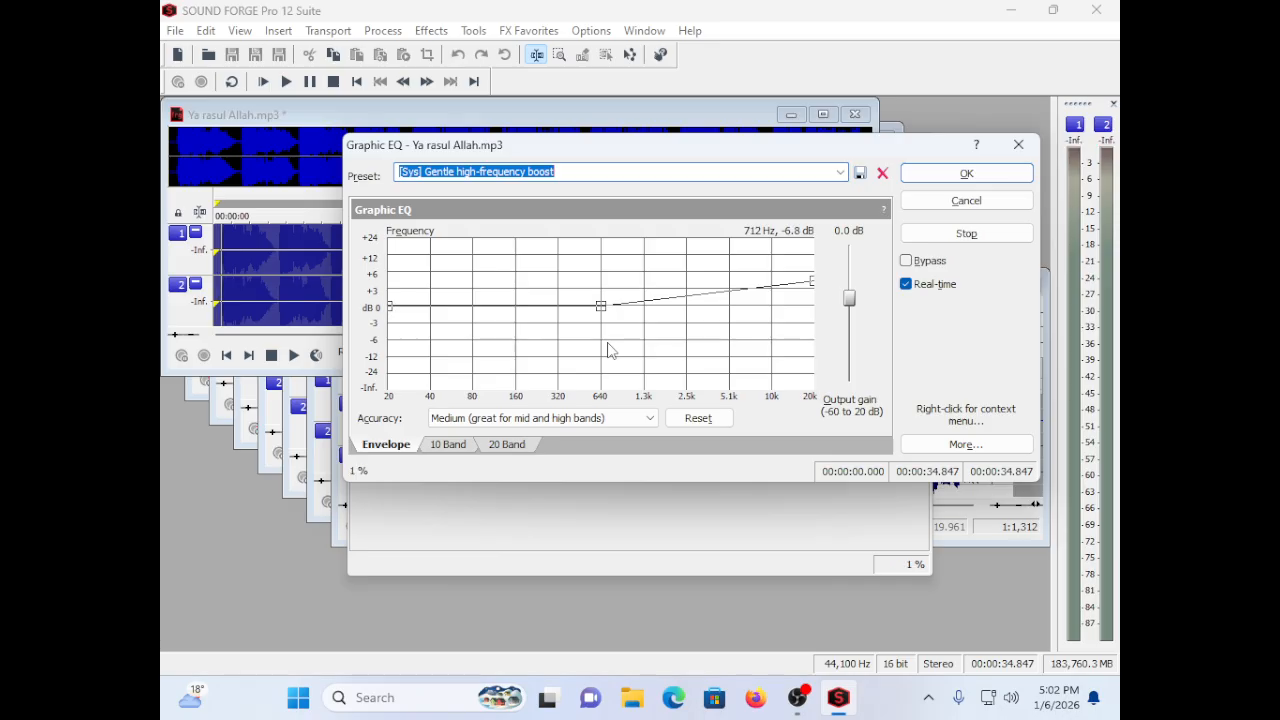
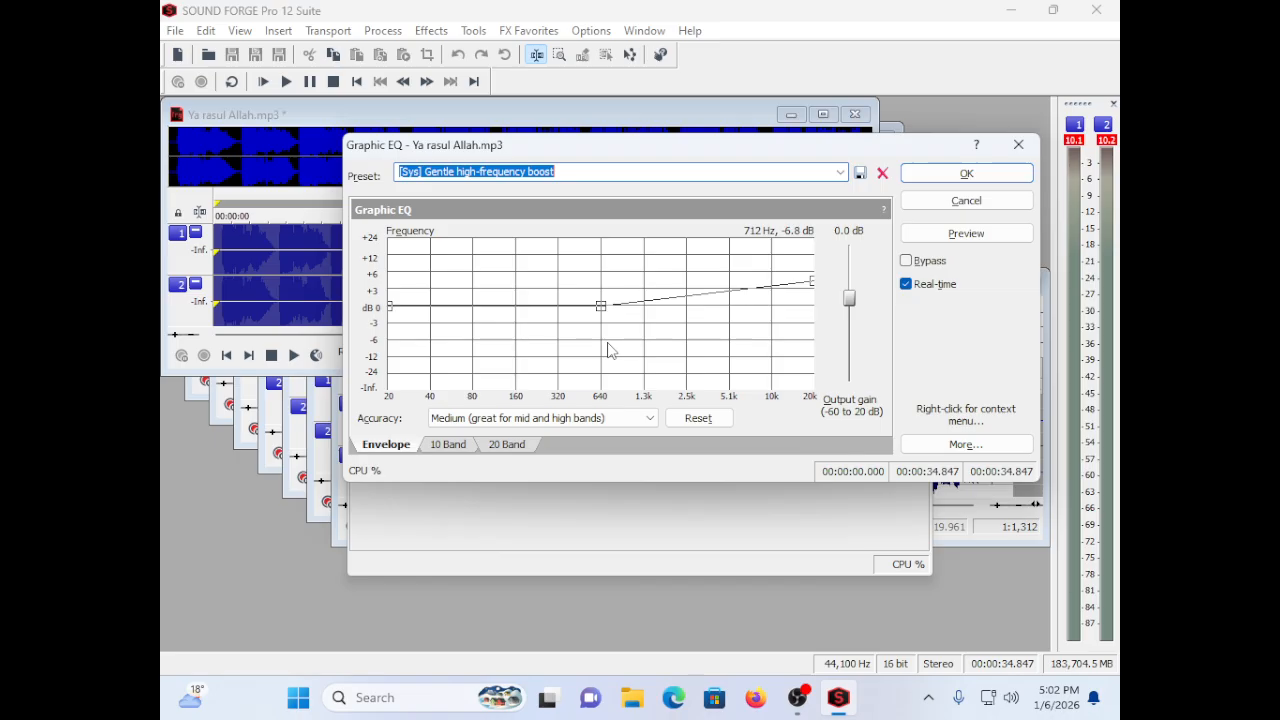
Step: Close the Graphic EQ dialog for the Ya rasul Allah recording
key(alt+space)
key(Down)
key(Down)
key(Return)
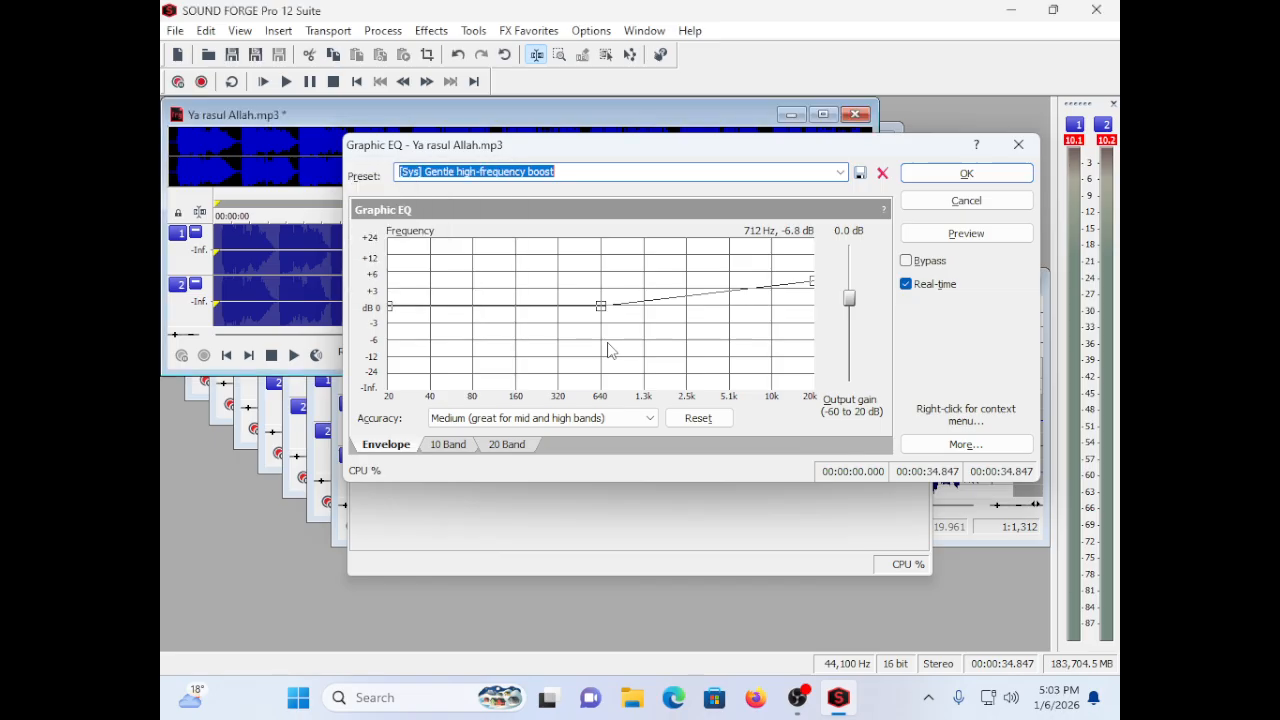
Step: Save the processed recording in the Documents folder as a Microsoft Wave file named rasul
key(alt+f)
key(Down)
key(Down)
key(Down)
key(Down)
key(Down)
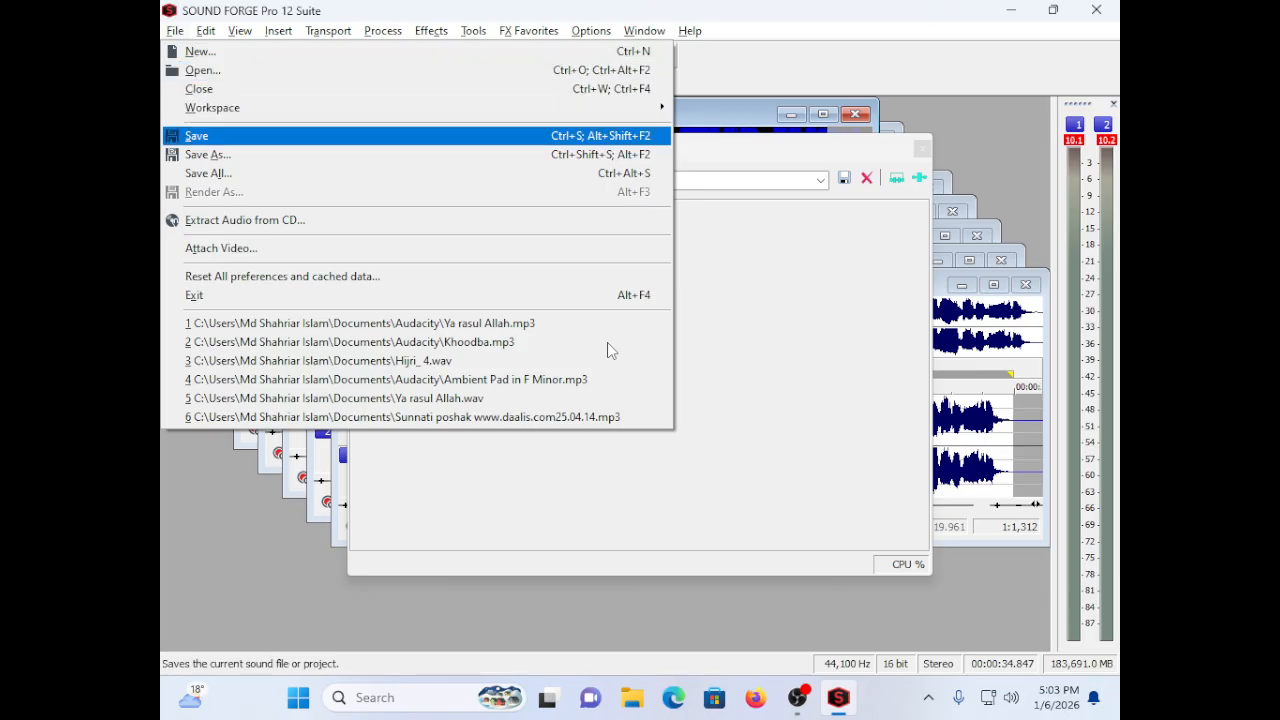
key(Return)
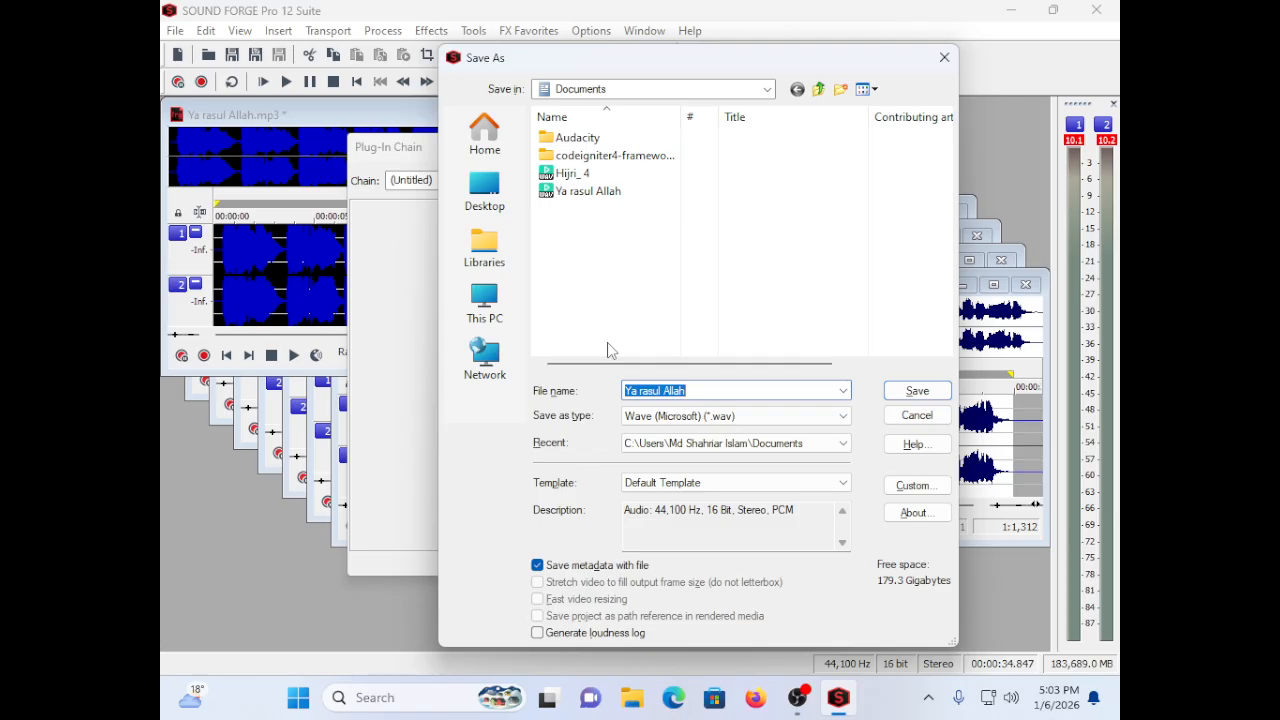
key(ctrl+Left)
key(ctrl+Left)
key(ctrl+shift+Left)
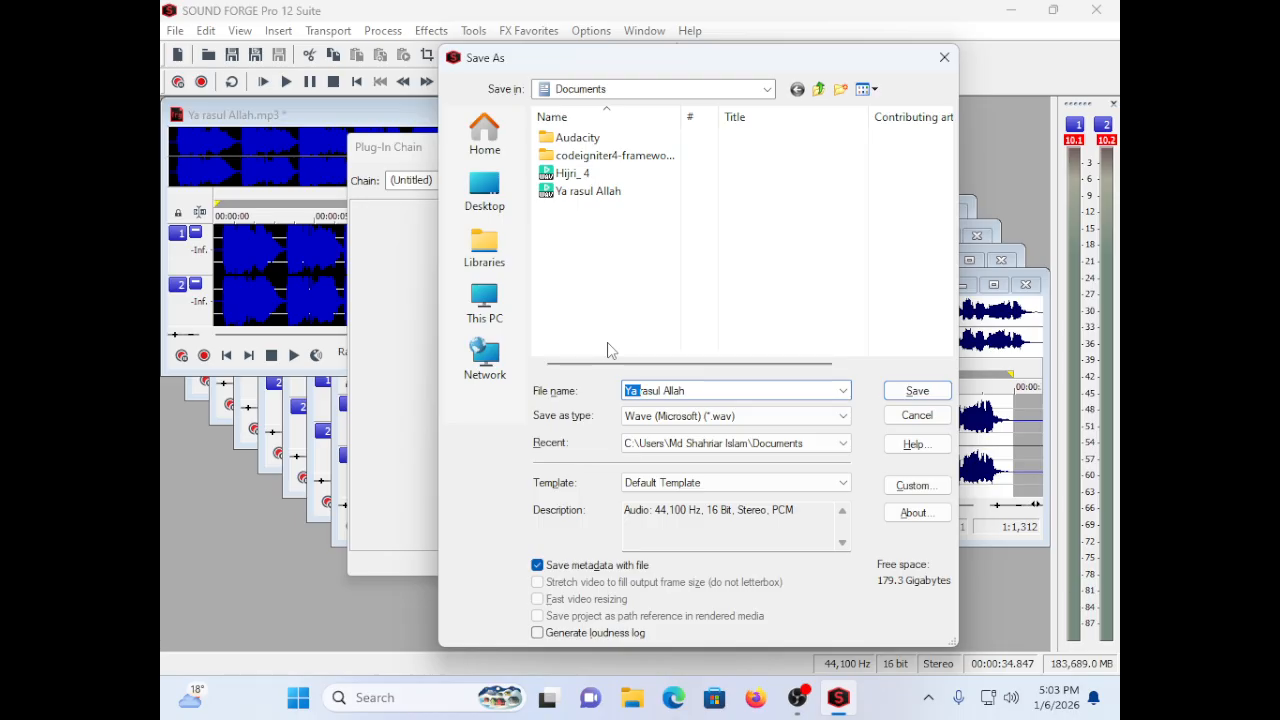
key(BackSpace)
key(End)
key(ctrl+shift+Left)
key(BackSpace)
key(Return)
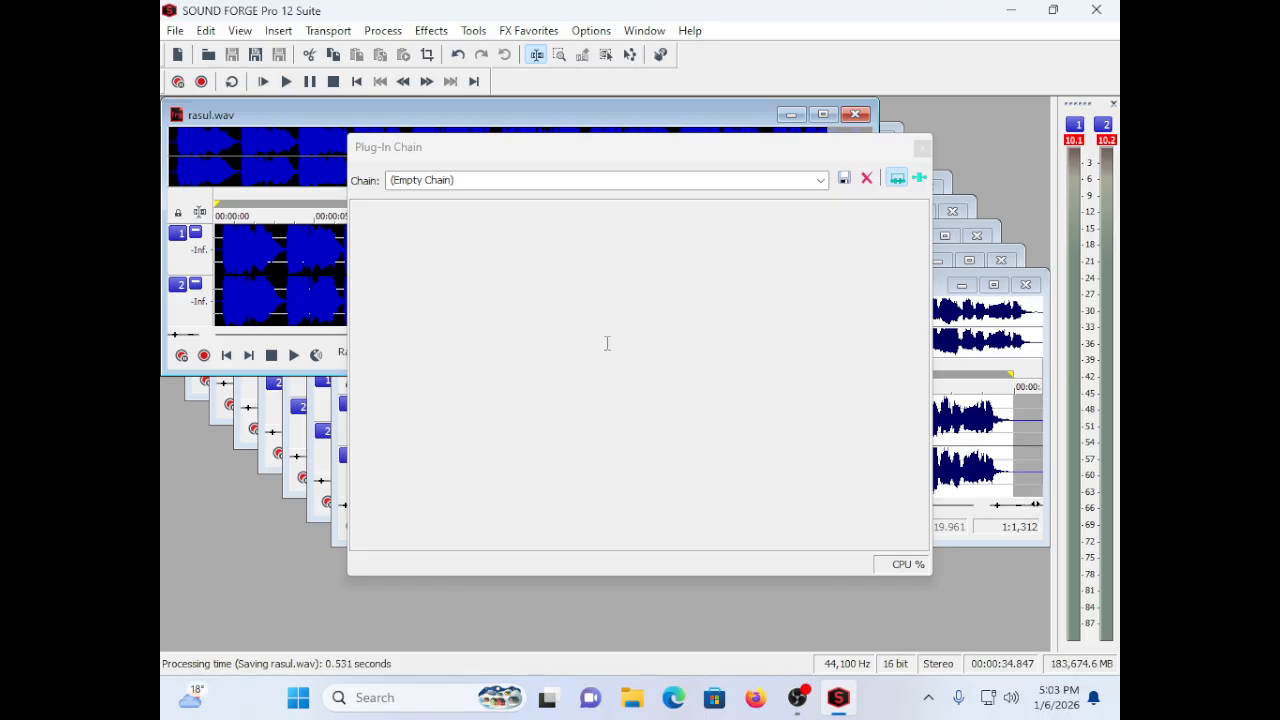
Step: Exit SOUND FORGE Pro and open File Explorer
key(alt+F4)
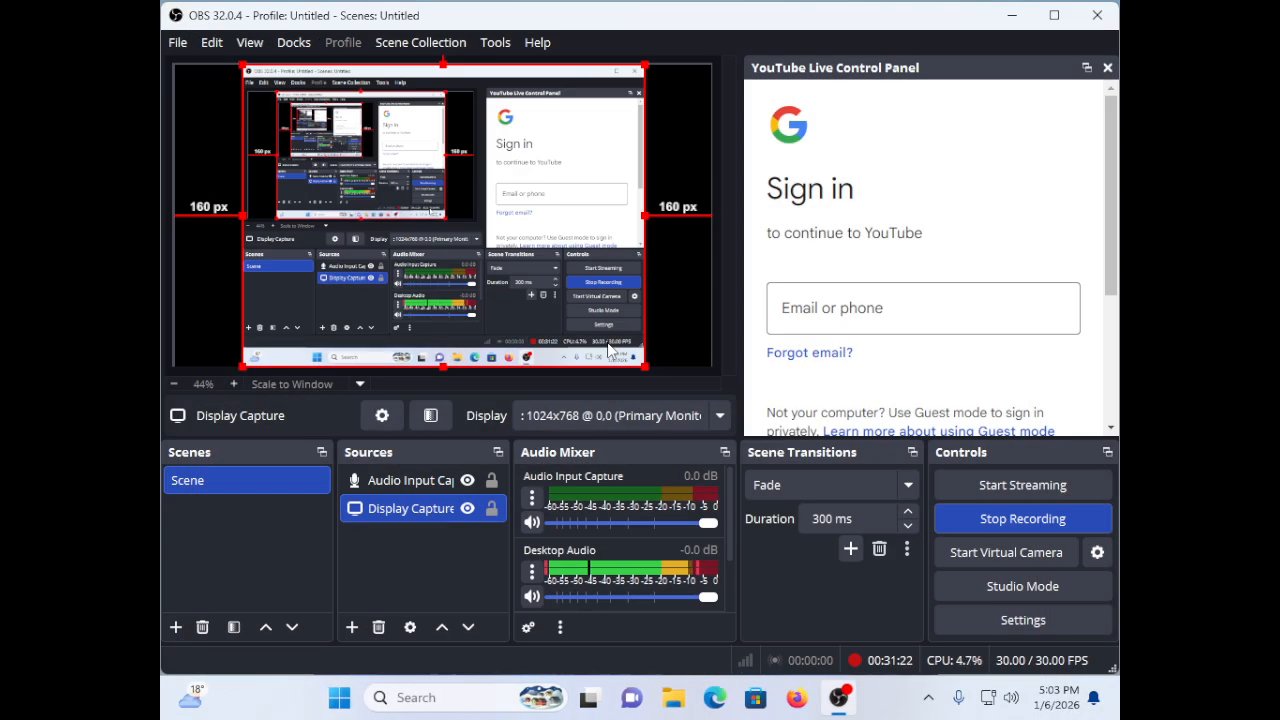
key(super)
text(e)
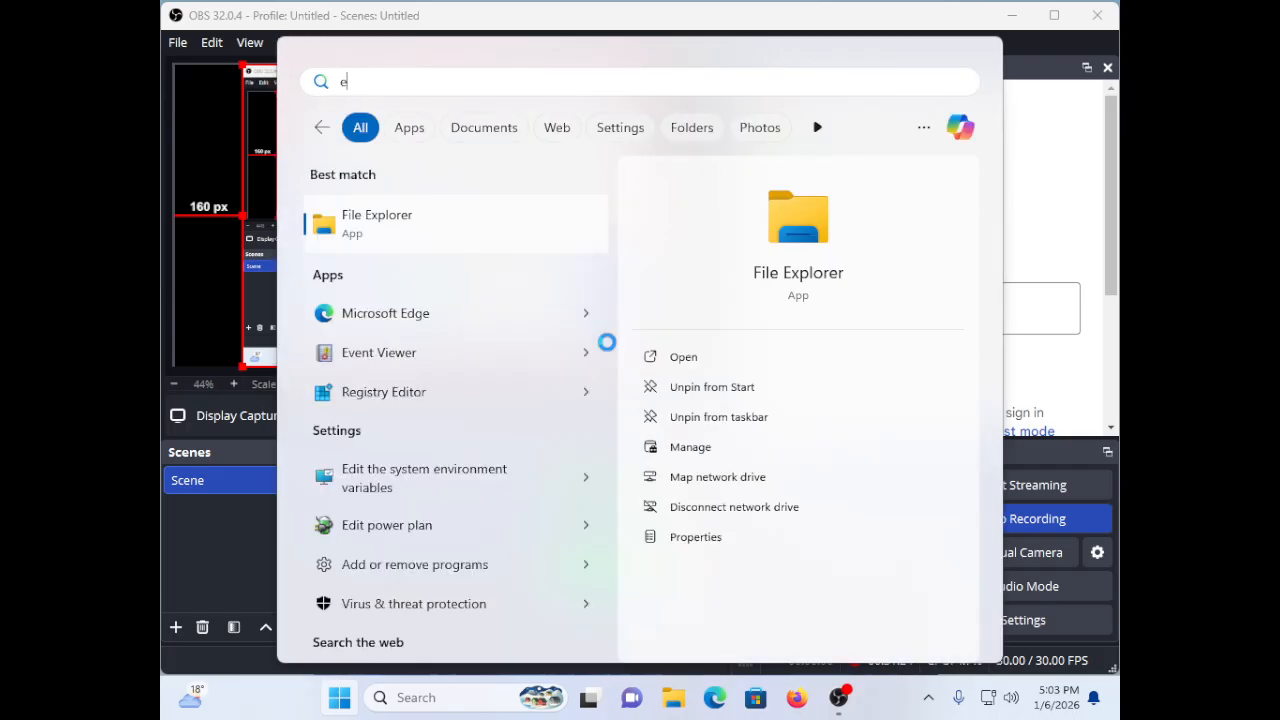
key(Return)
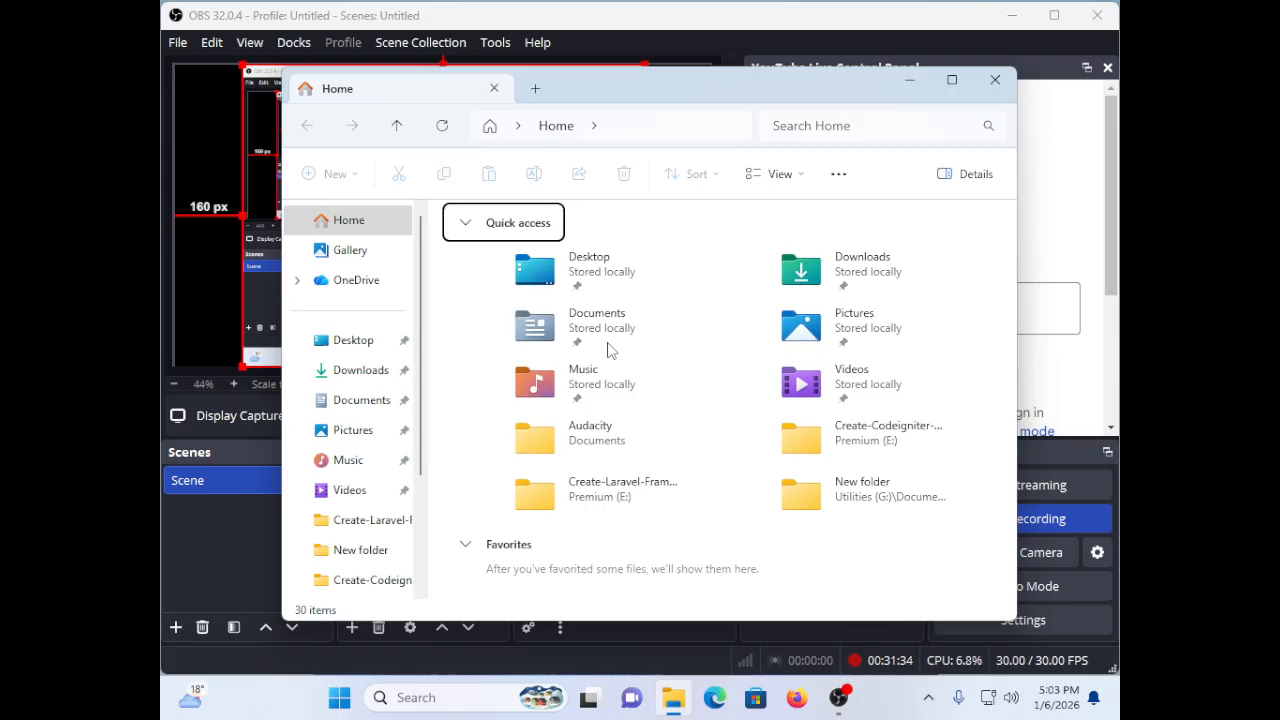
Step: Go up from Home to the Desktop level in File Explorer and open the Documents folder
key(alt+Up)
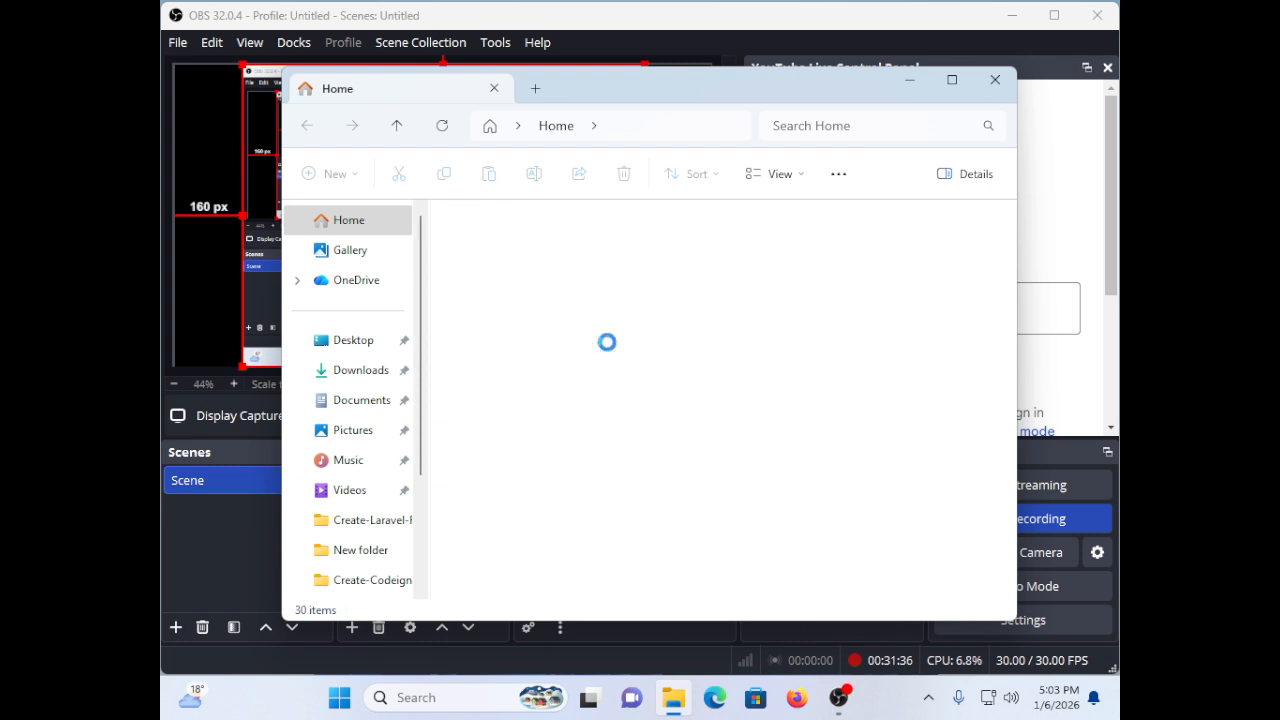
key(Right)
key(Right)
key(Down)
key(Right)
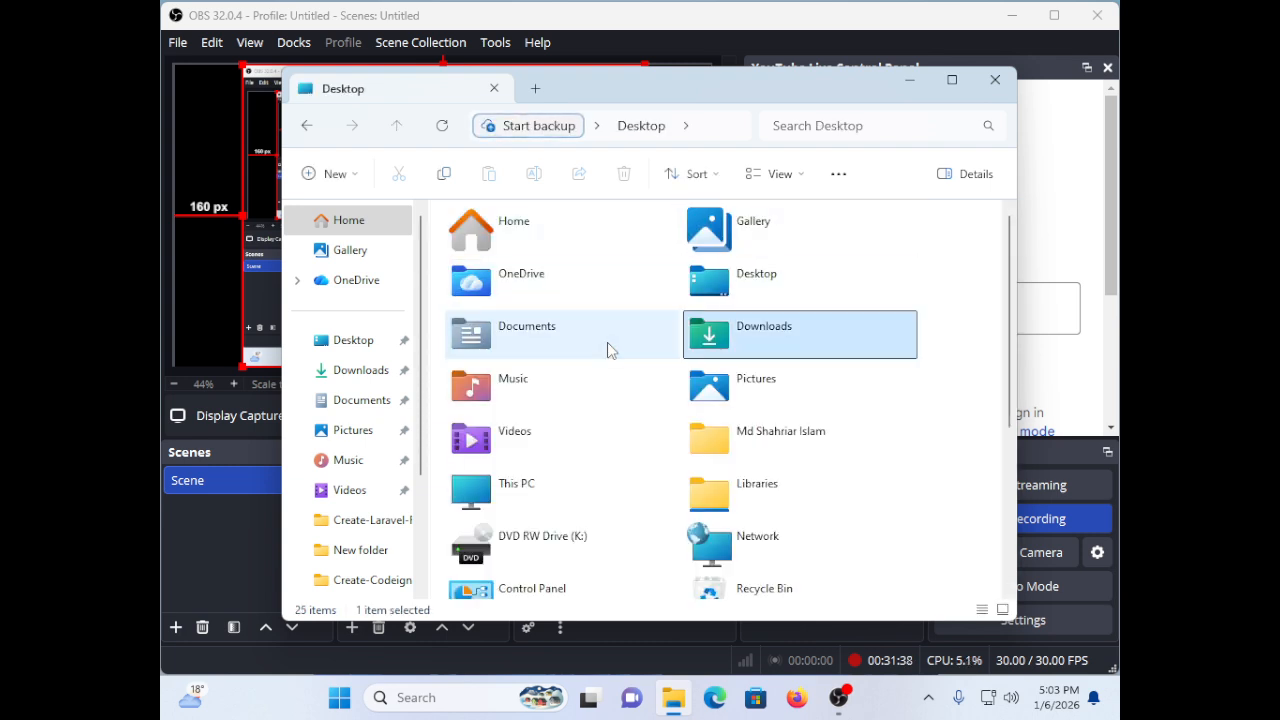
key(Down)
key(Left)
key(Up)
key(Right)
key(Left)
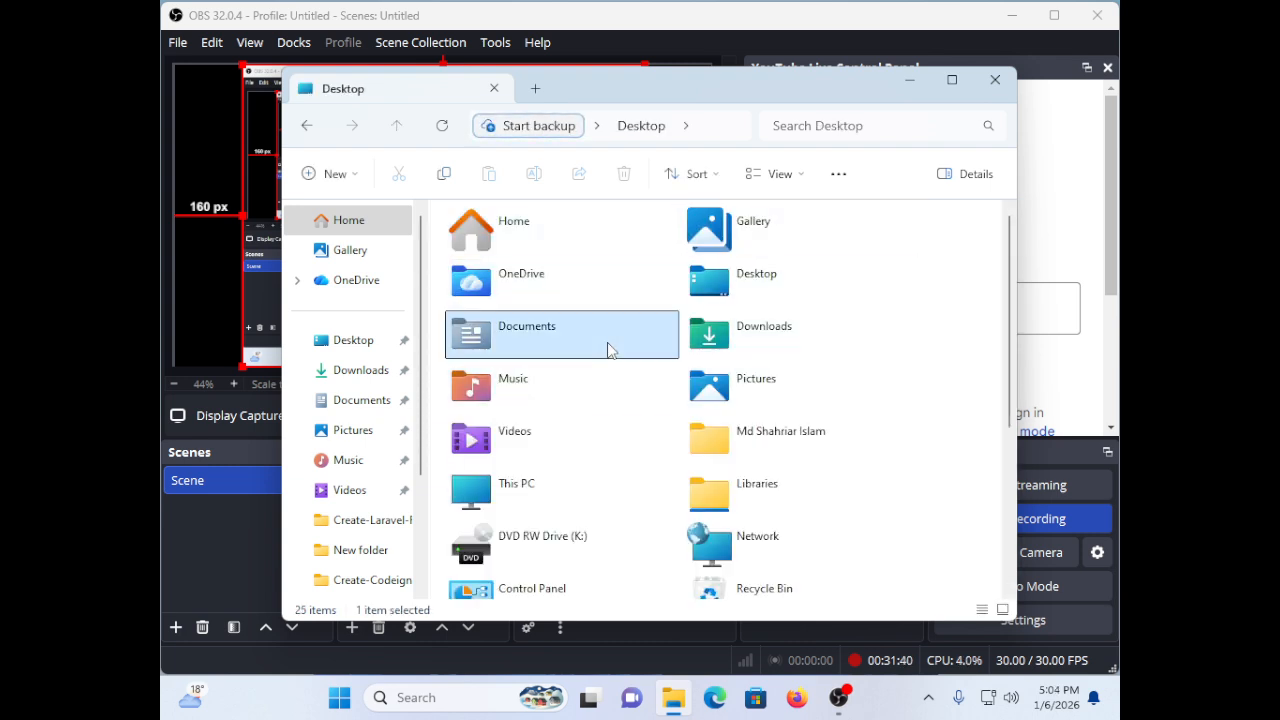
key(Return)
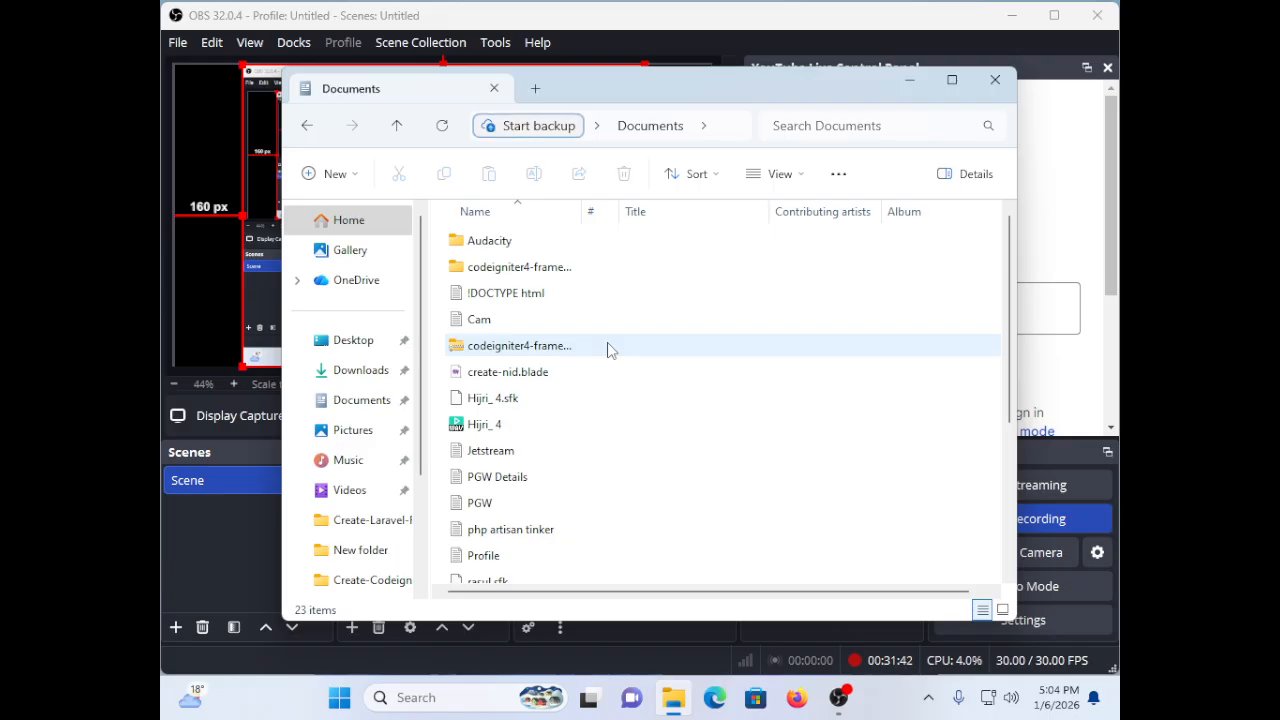
Step: Play Ya rasul Allah.wav from the Documents folder in PotPlayer, then return to the folder
key(Page_Down)
key(Page_Down)
key(Up)
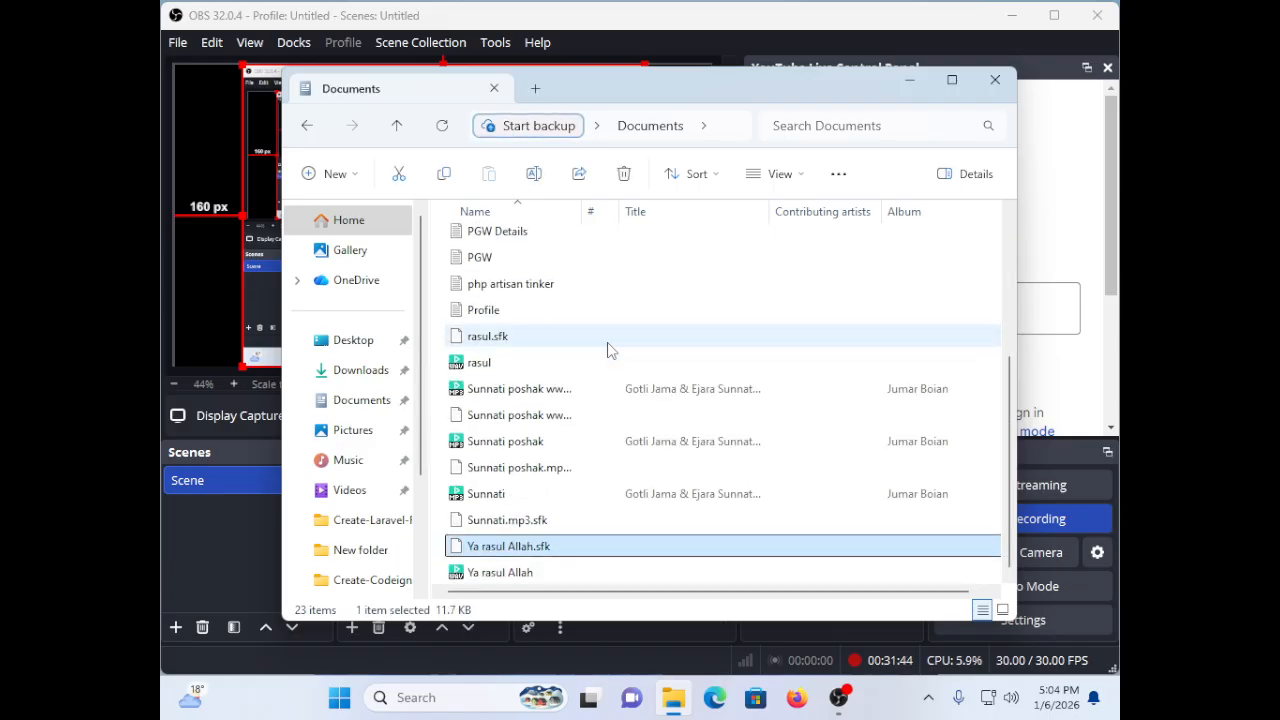
key(Down)
key(Up)
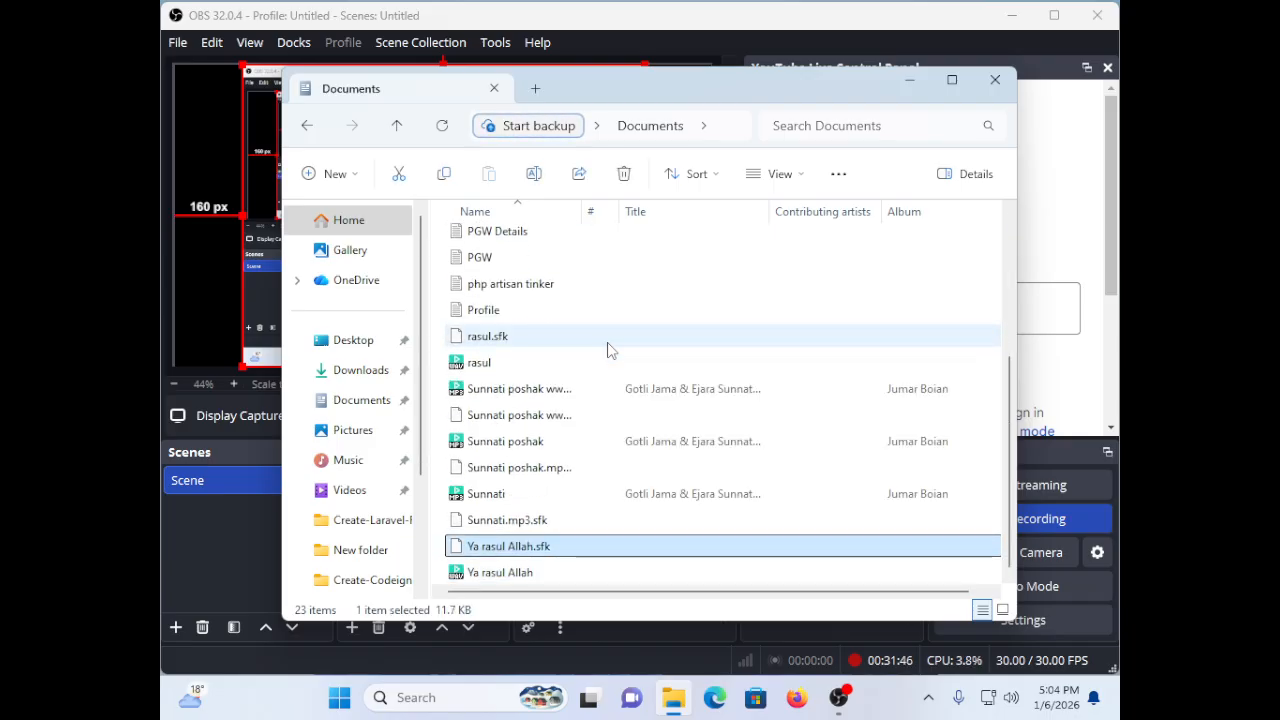
key(Down)
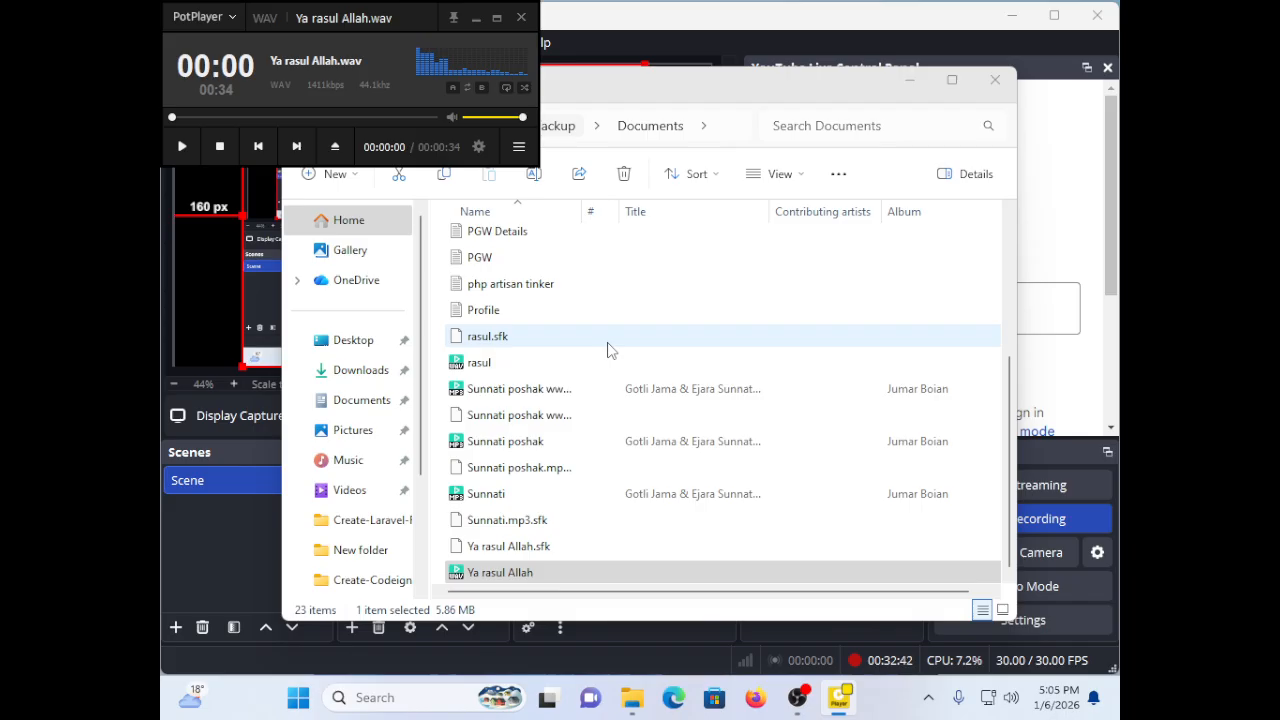
key(Escape)
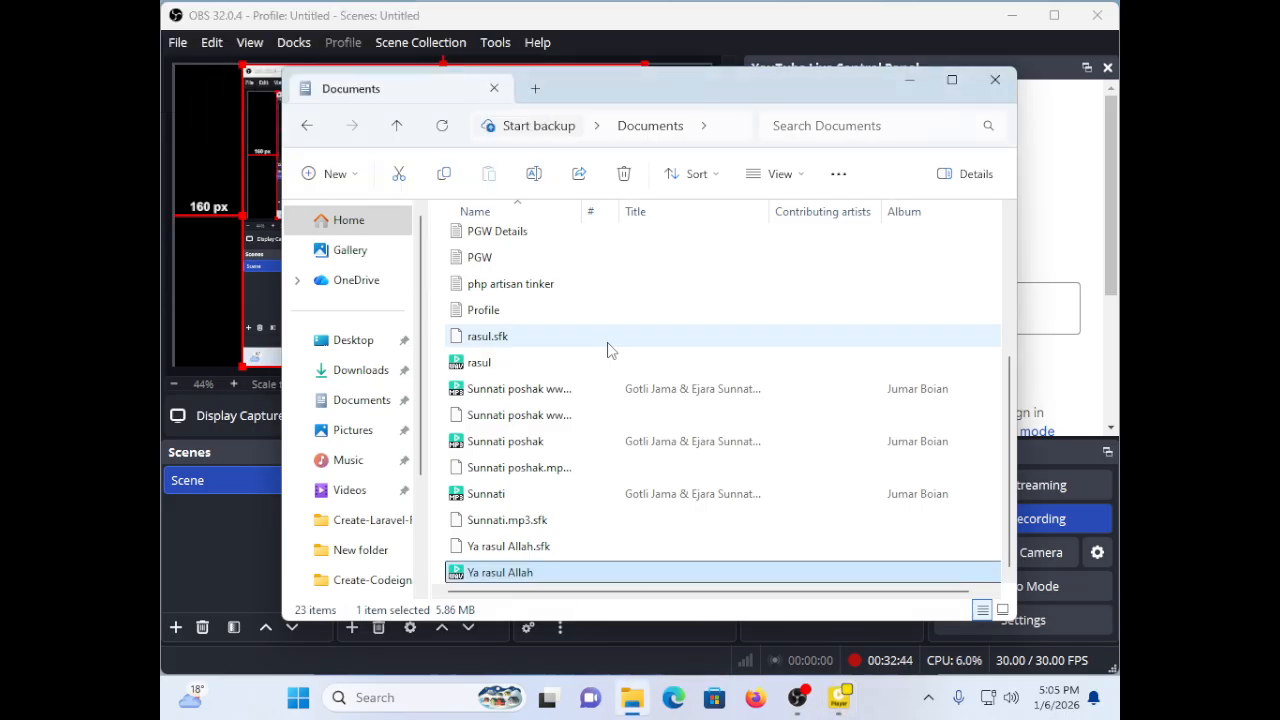
Step: Open the Audacity folder inside Documents and play Ambiens.mp3 in PotPlayer
key(Page_Up)
key(Home)
key(Down)
key(Up)
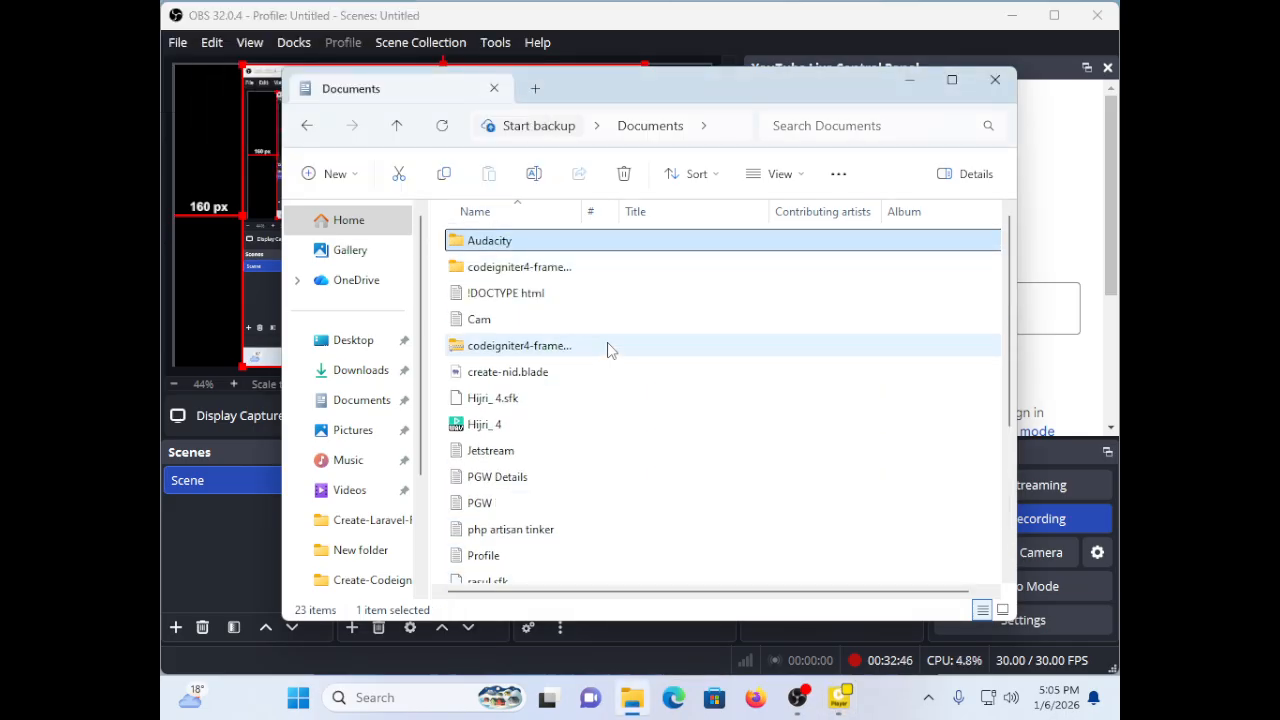
key(Return)
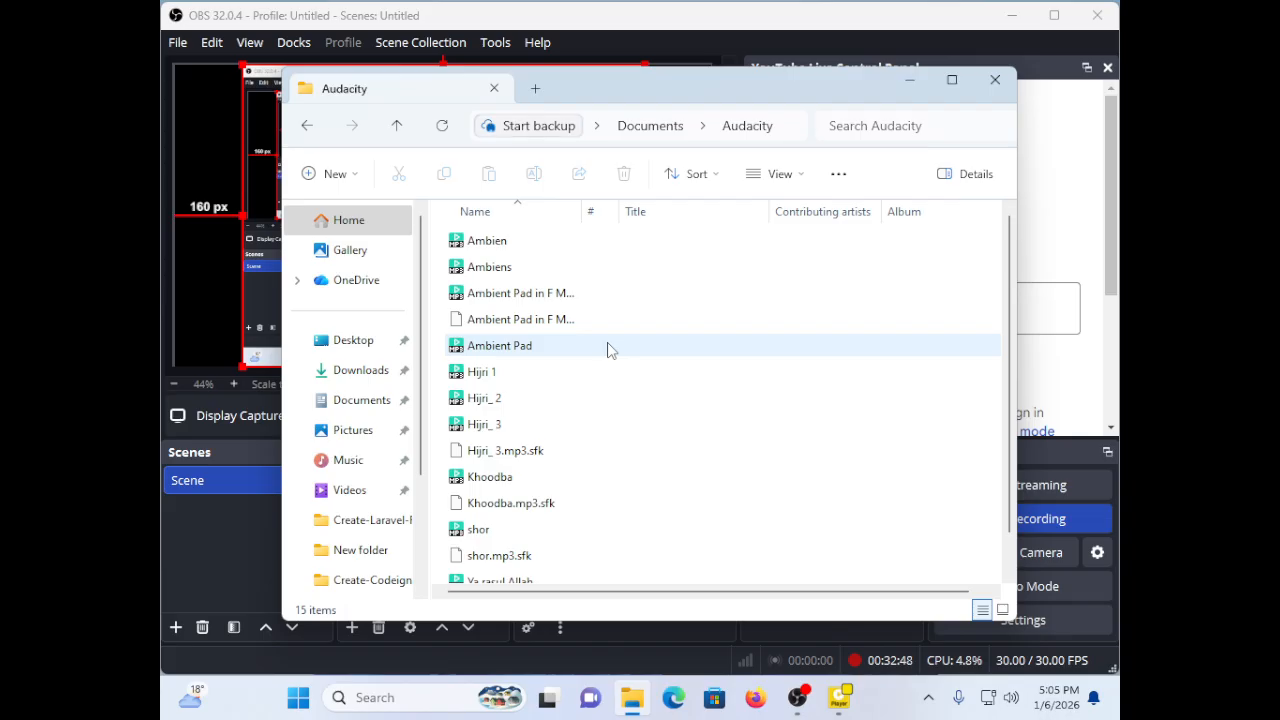
key(Down)
key(Up)
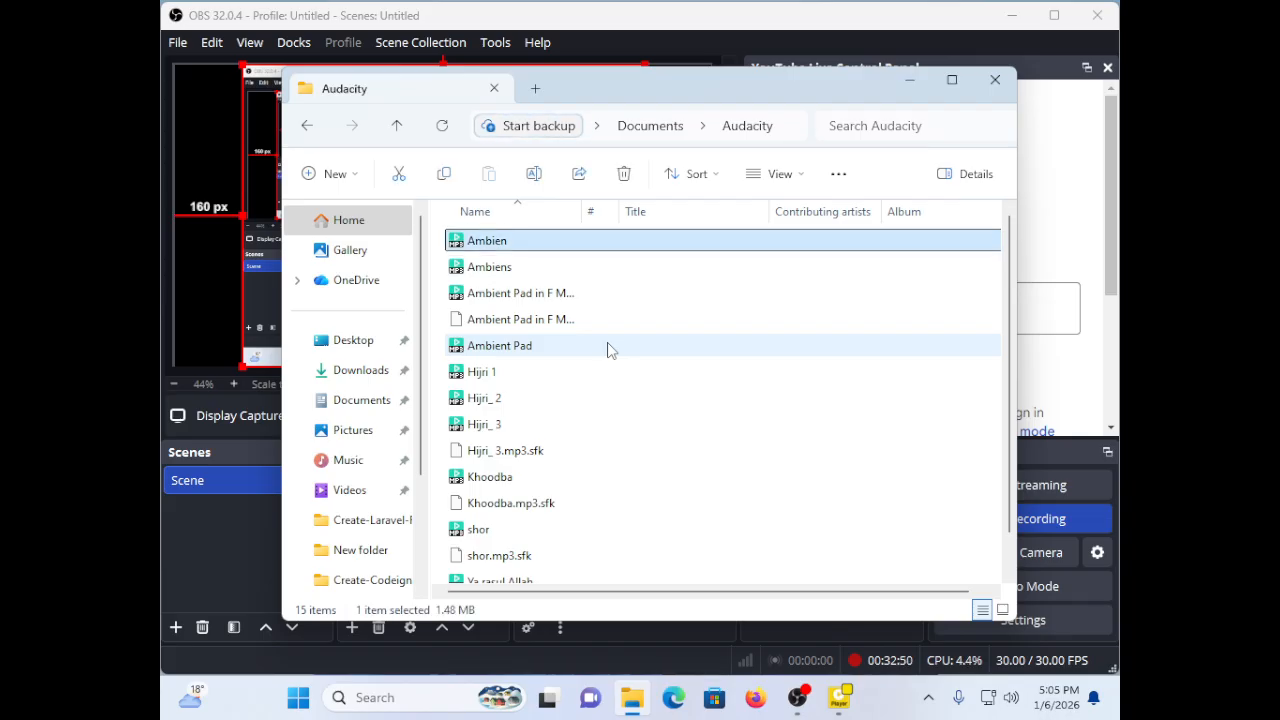
key(Down)
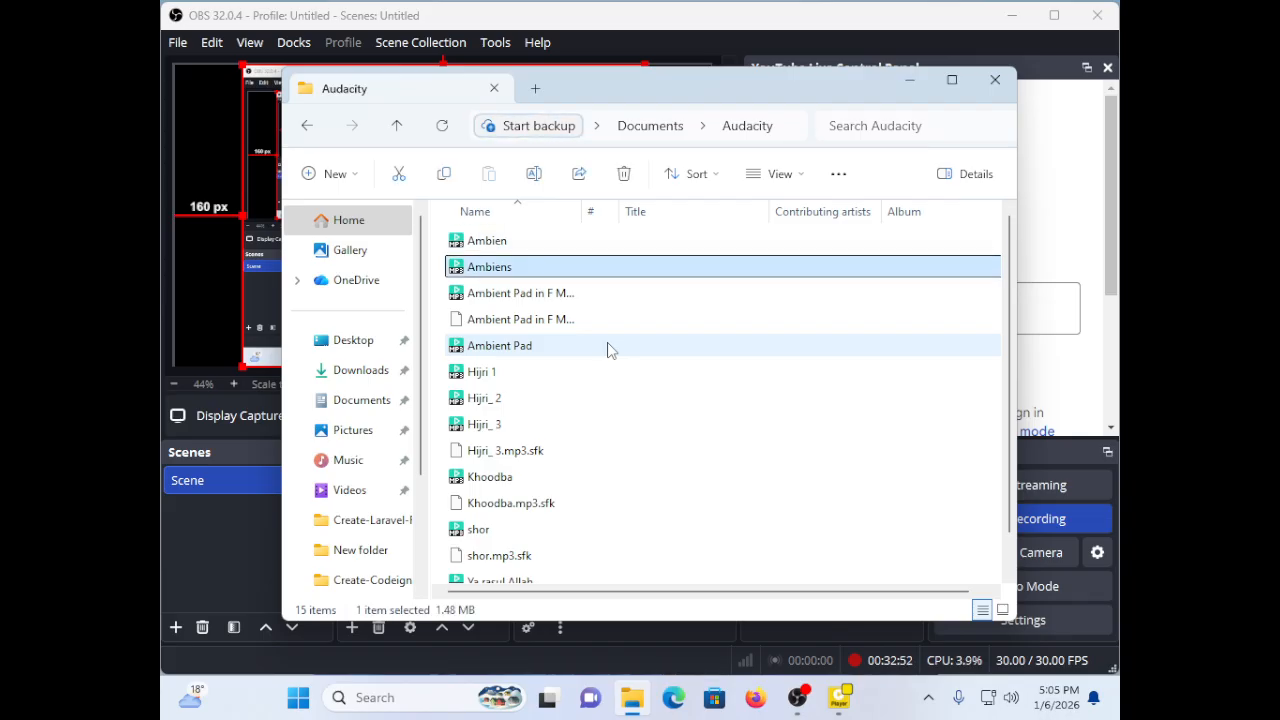
key(Up)
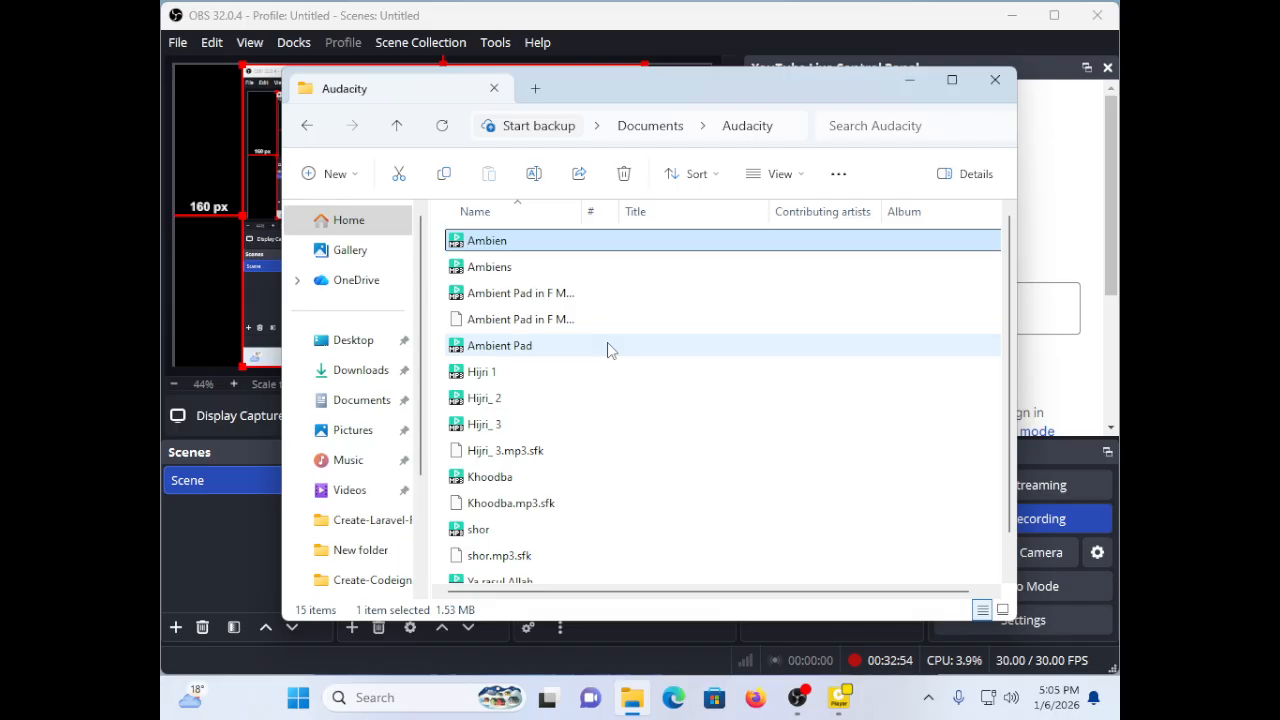
key(Down)
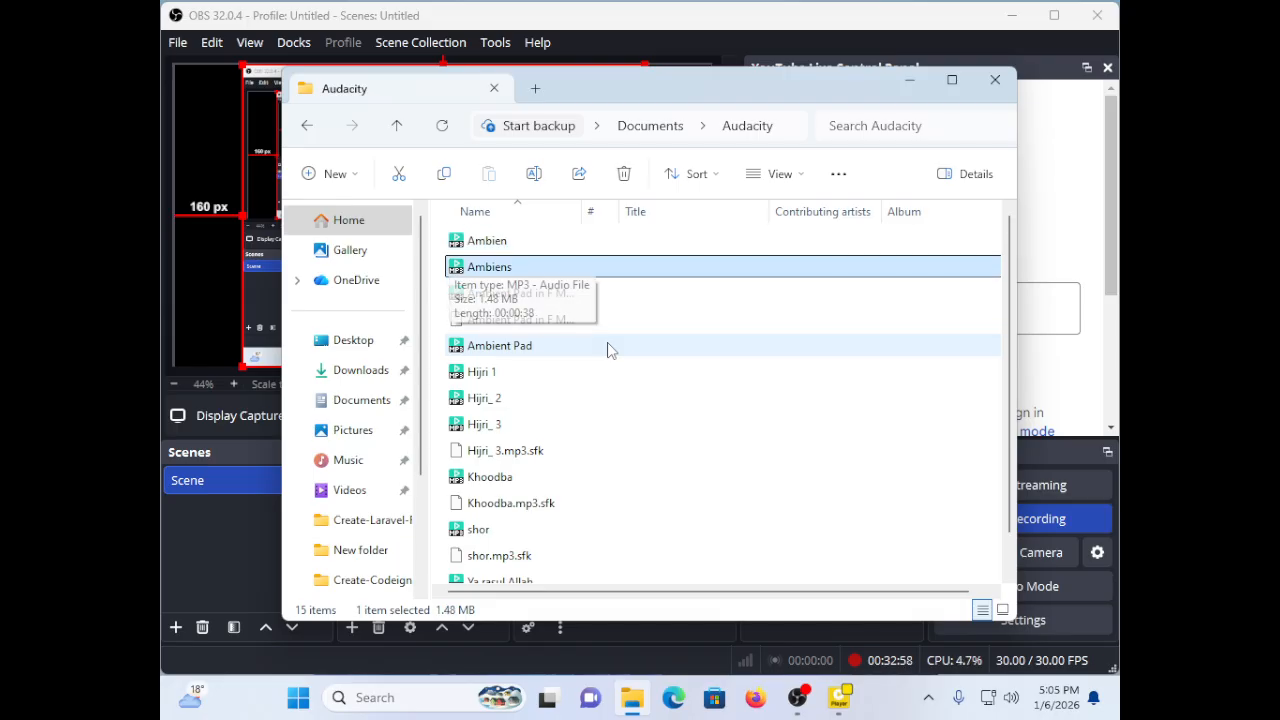
key(Return)
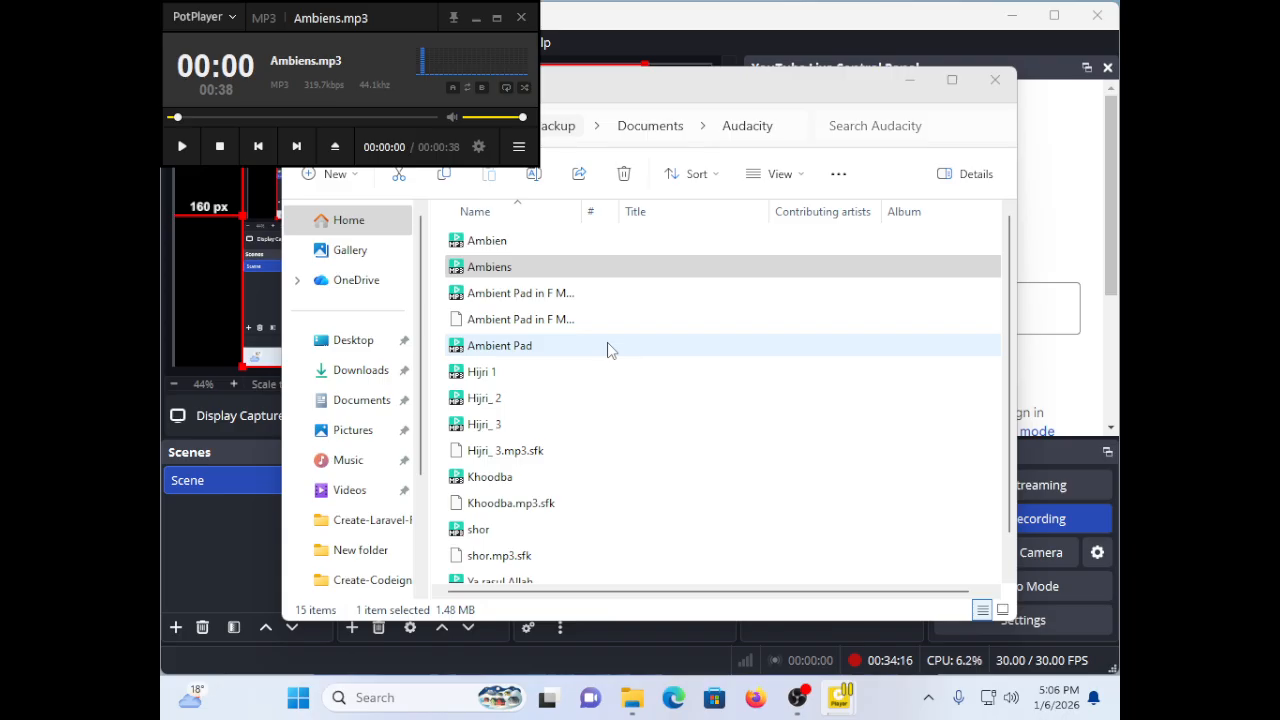
Step: Leave PotPlayer, close the Audacity folder window and switch to OBS
key(alt+Tab)
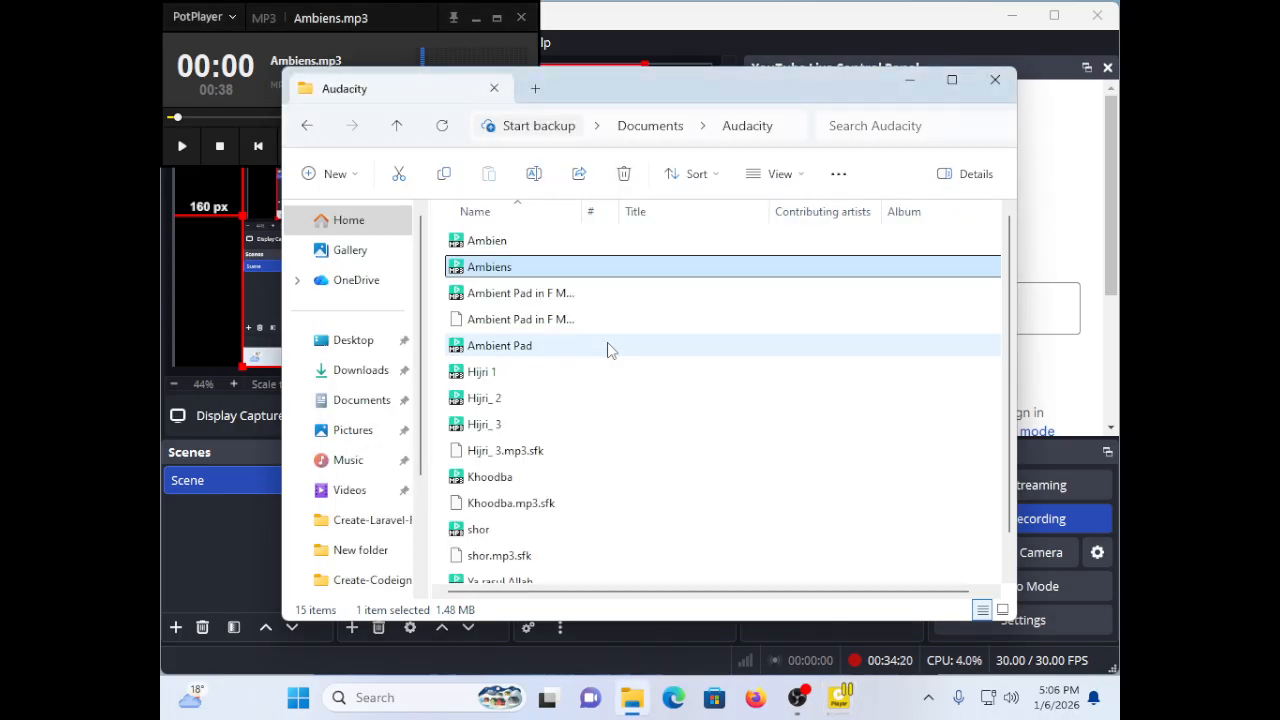
key(alt+Tab)
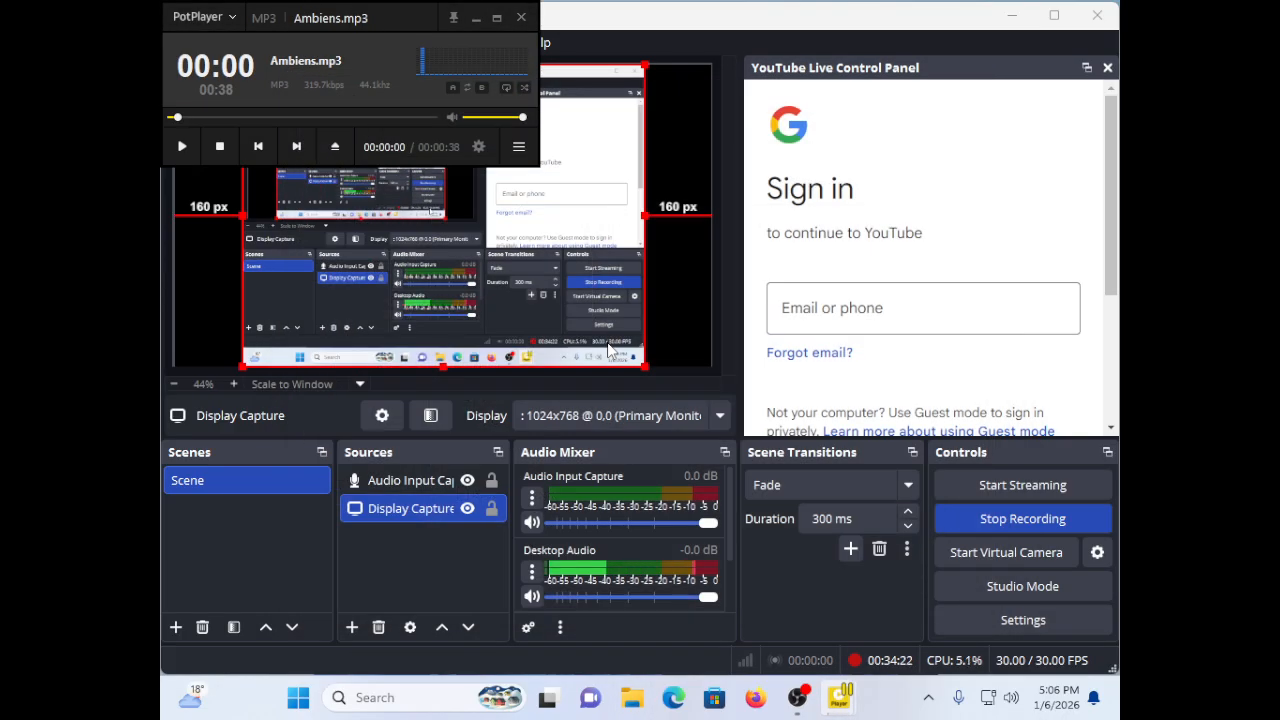
key(alt+Tab)
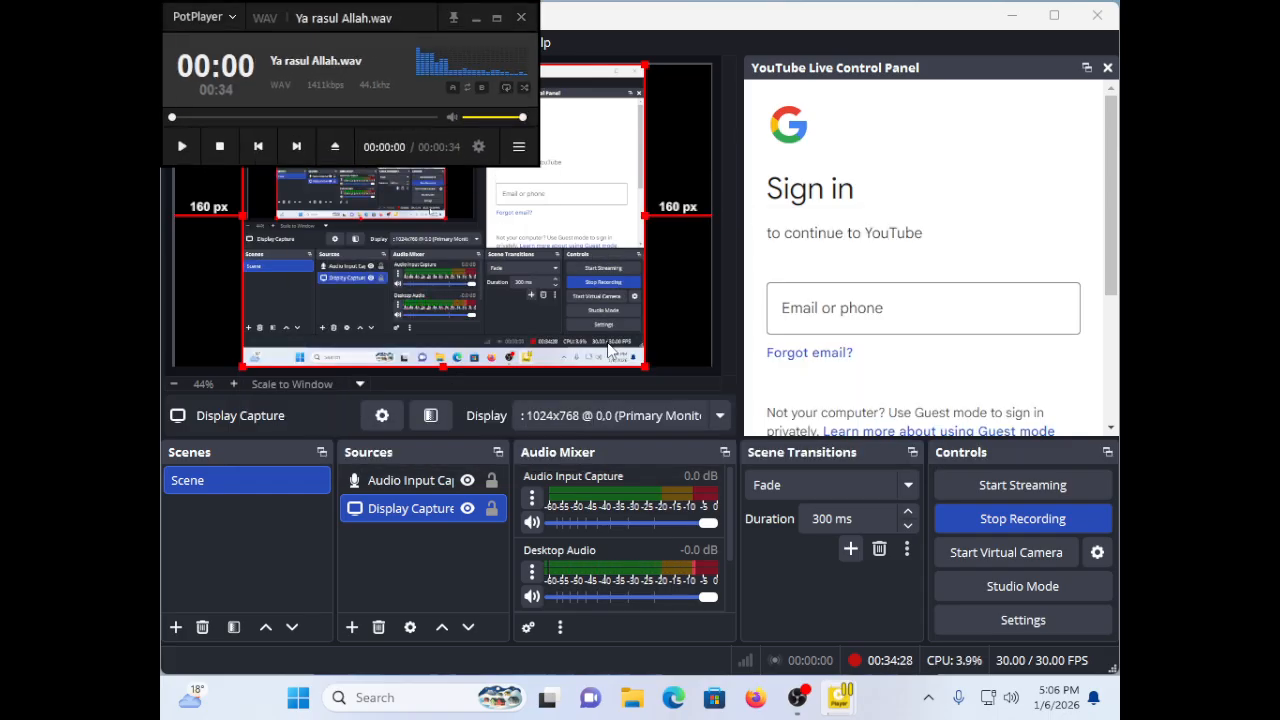
key(alt+Tab)
key(alt+Tab)
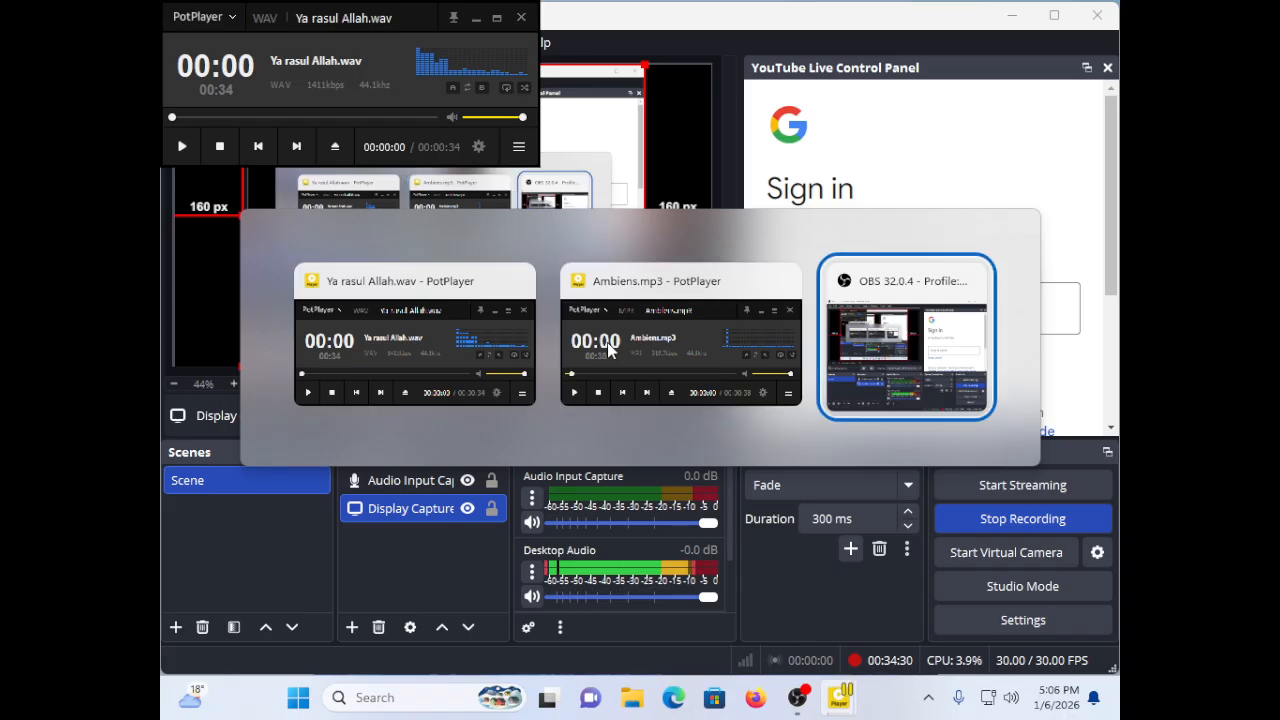